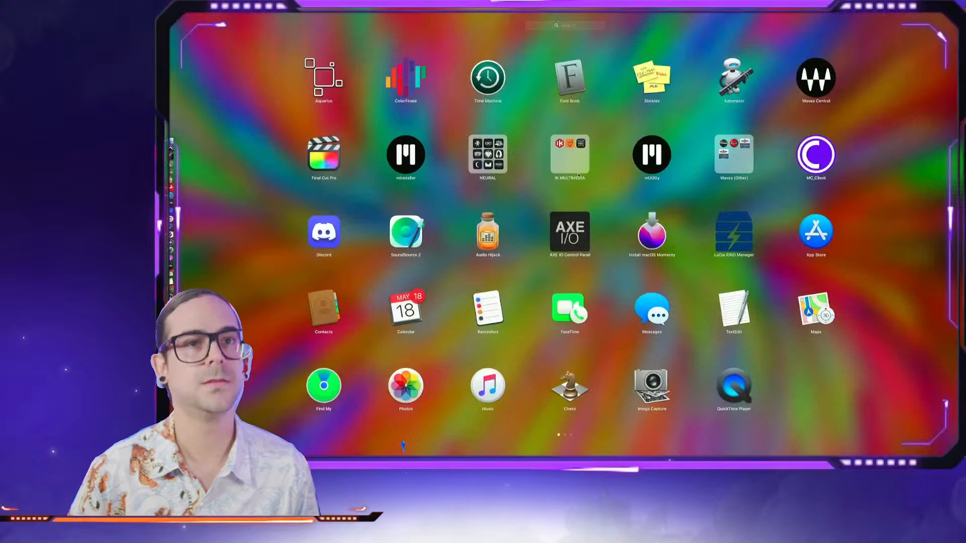
# Launch AmpliTube 5 from the IK MULTIMEDIA app folder and load the DAFAULTING preset
pyautogui.click(577, 168)
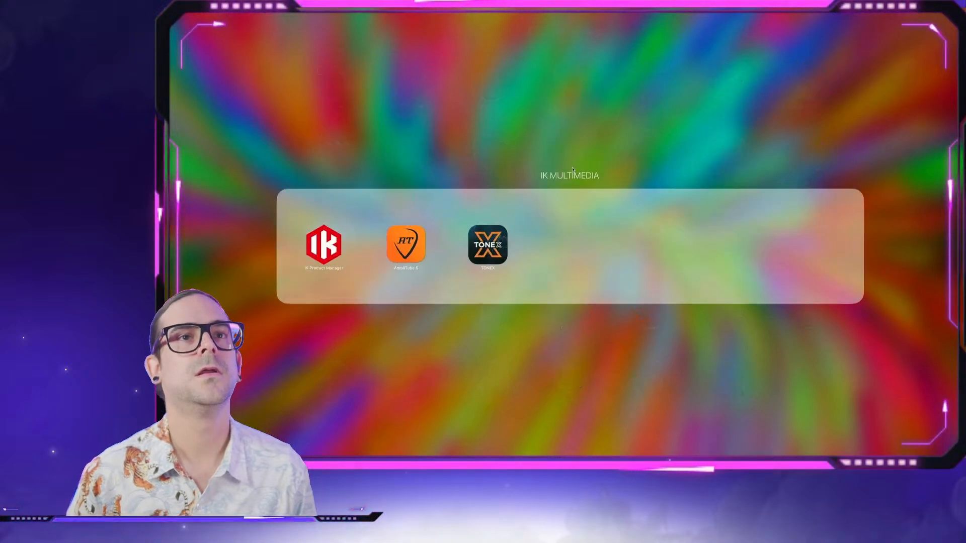
pyautogui.click(407, 245)
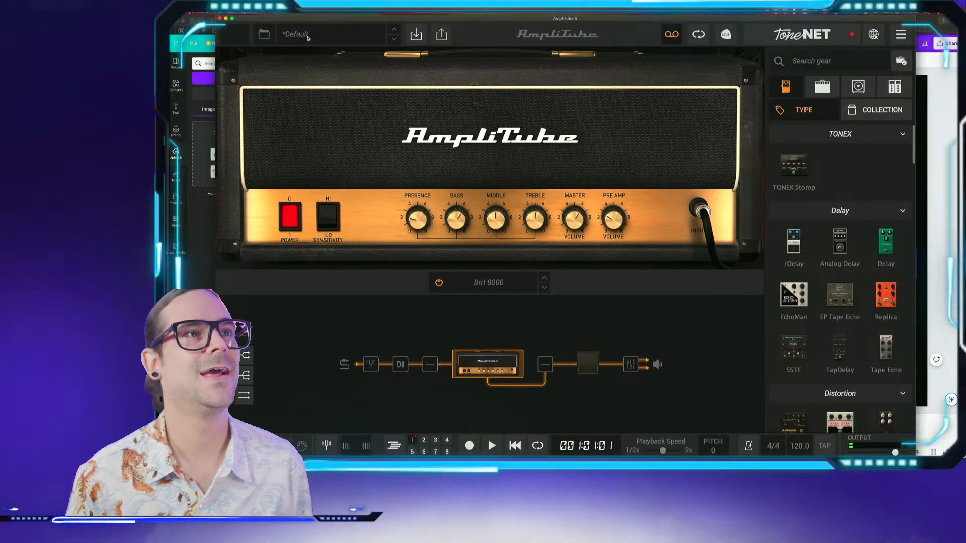
pyautogui.click(322, 34)
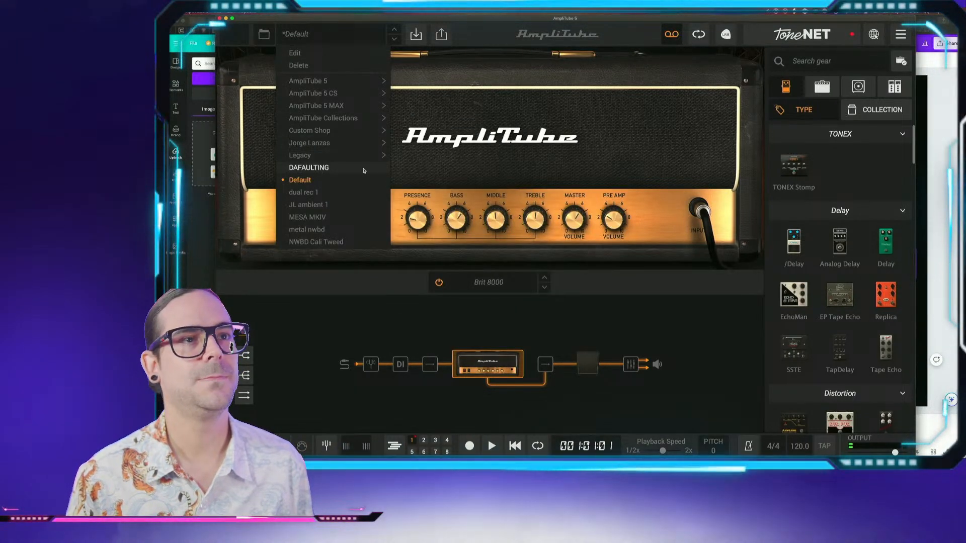
pyautogui.click(449, 185)
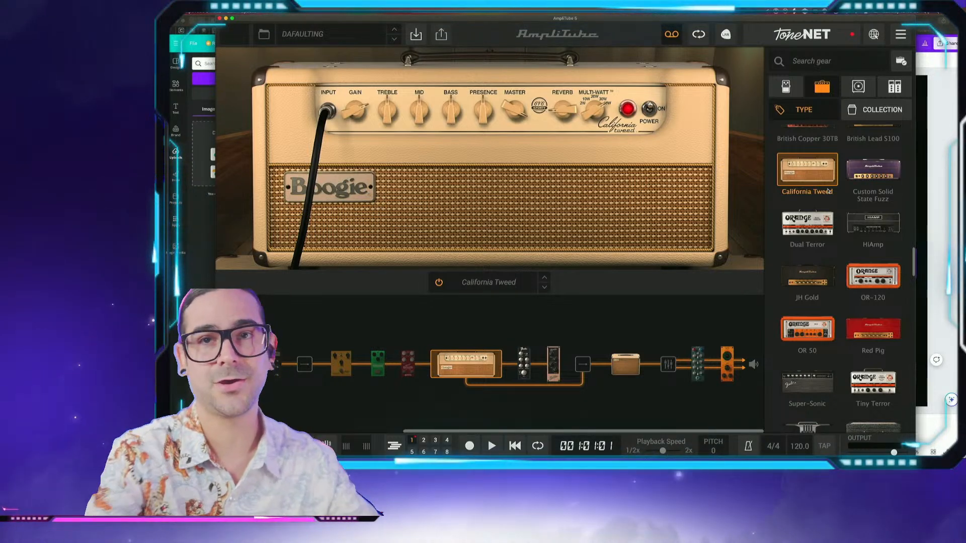
# Look through the amp models listed by type, including the Clean and Crunch categories
pyautogui.scroll(2, 828, 190)
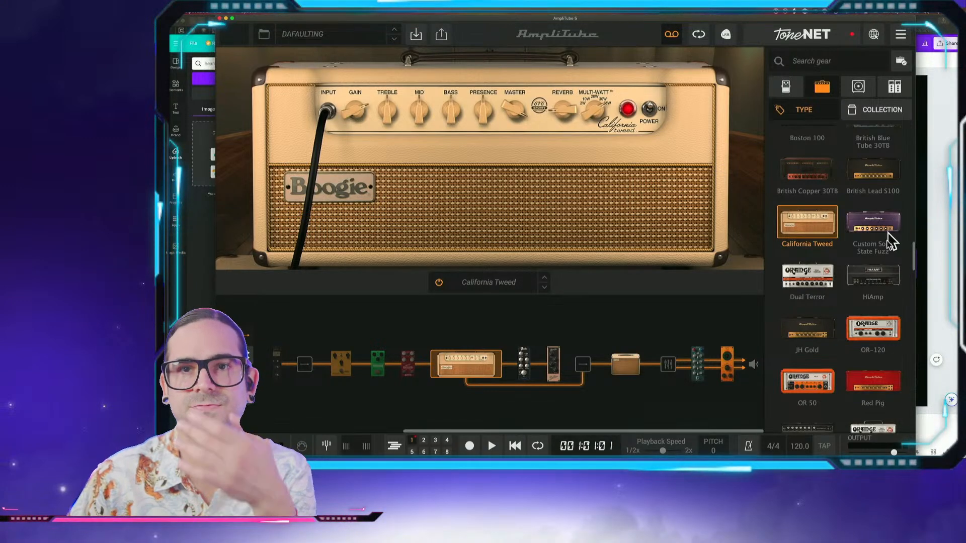
pyautogui.scroll(6, 876, 236)
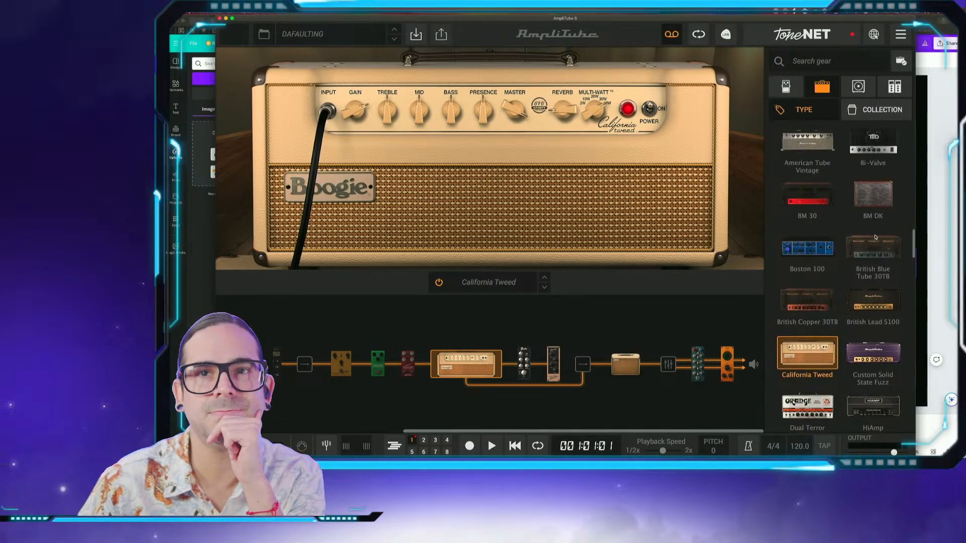
pyautogui.scroll(-12, 875, 236)
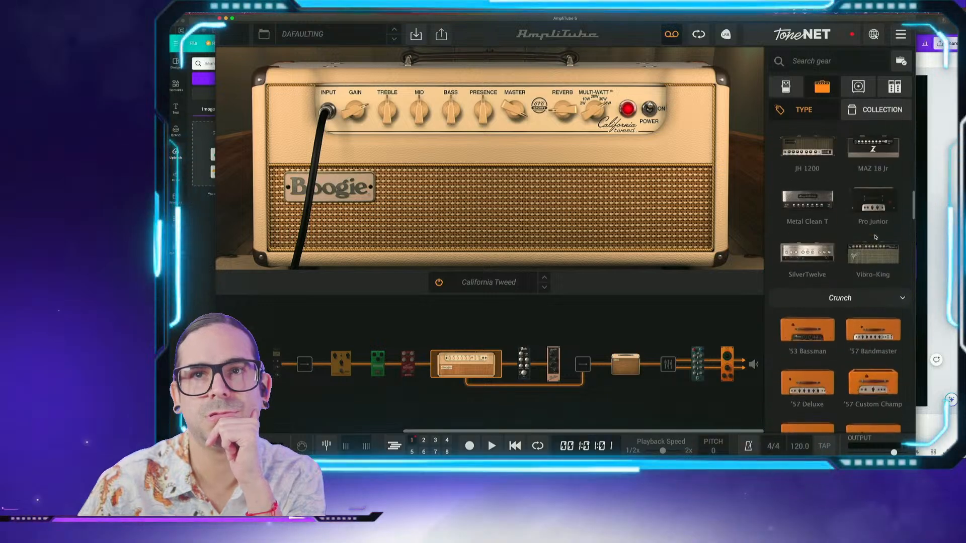
pyautogui.scroll(2, 875, 237)
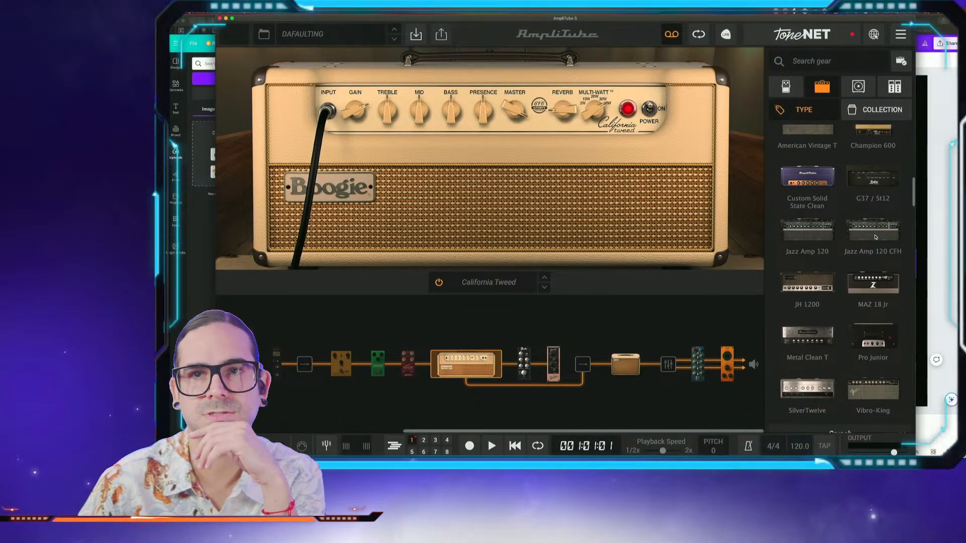
pyautogui.scroll(2, 856, 257)
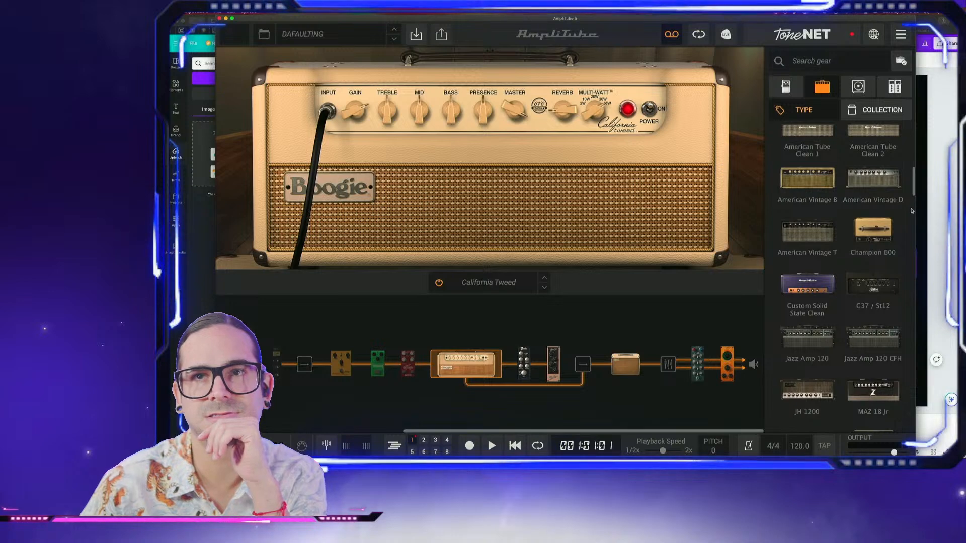
pyautogui.scroll(2, 879, 193)
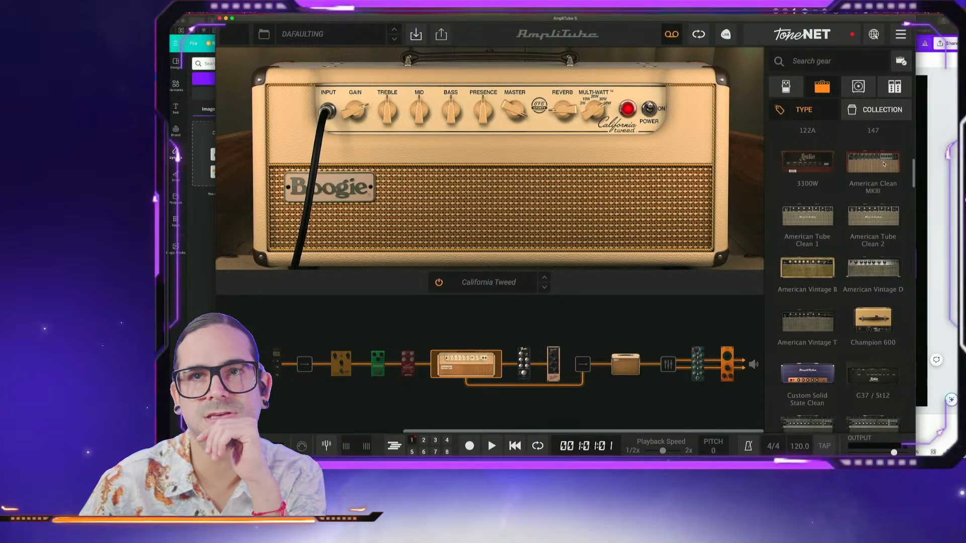
pyautogui.scroll(6, 884, 164)
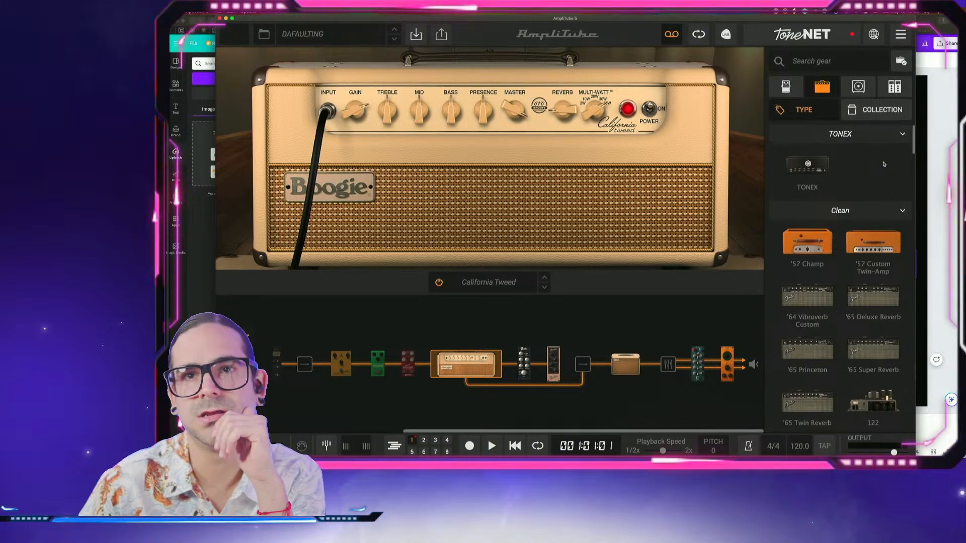
pyautogui.scroll(-5, 883, 164)
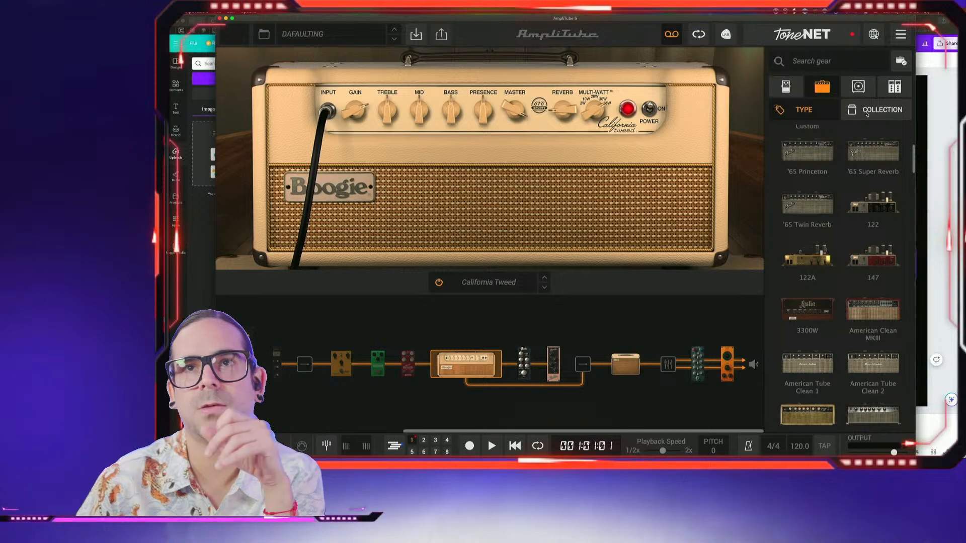
# Examine the gear by collection, including the AmpliTube SVX amps and the brands offered for pedals and amps
pyautogui.click(882, 109)
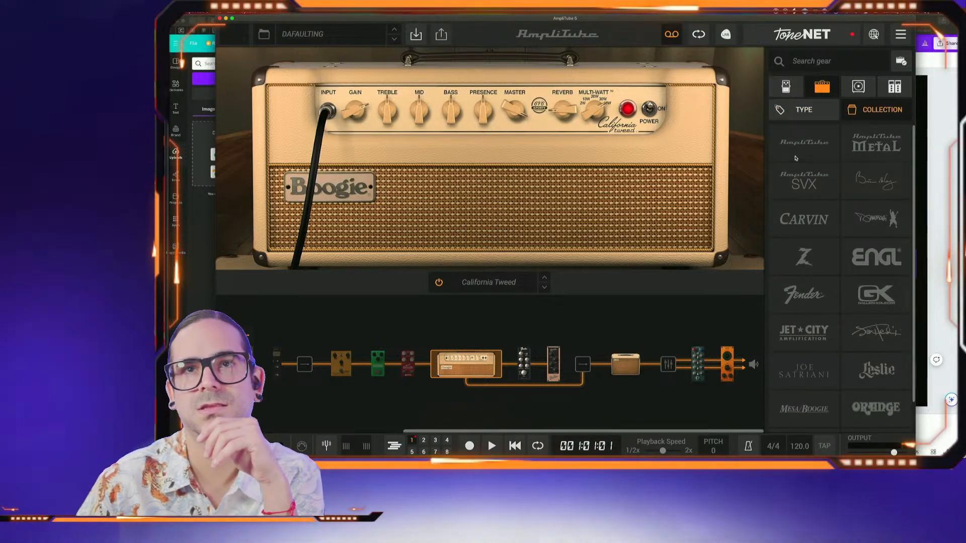
pyautogui.click(800, 154)
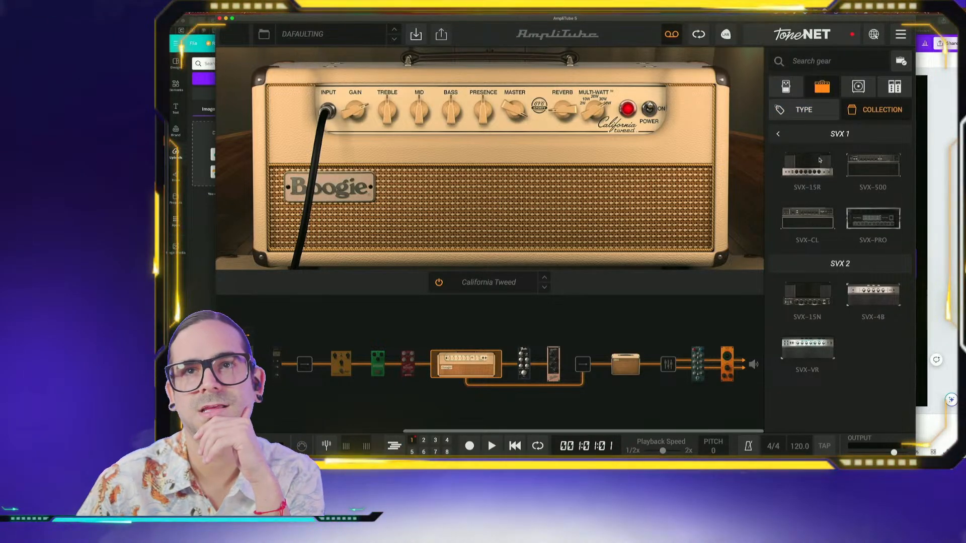
pyautogui.click(779, 135)
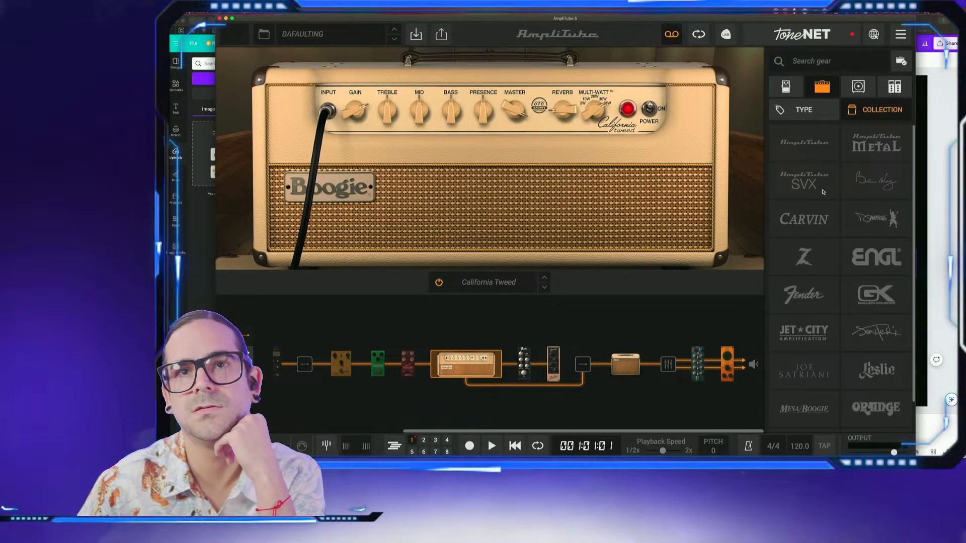
pyautogui.click(789, 88)
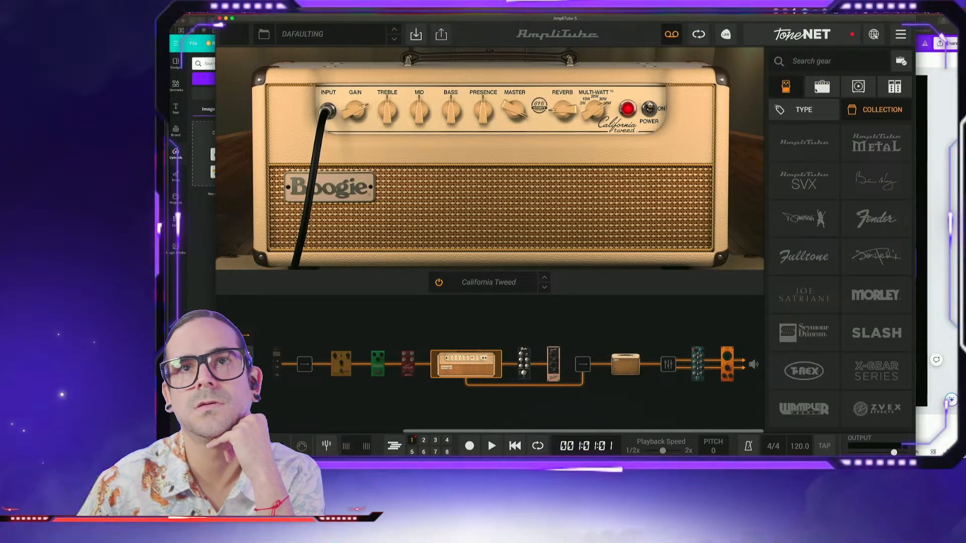
pyautogui.click(816, 89)
pyautogui.click(810, 120)
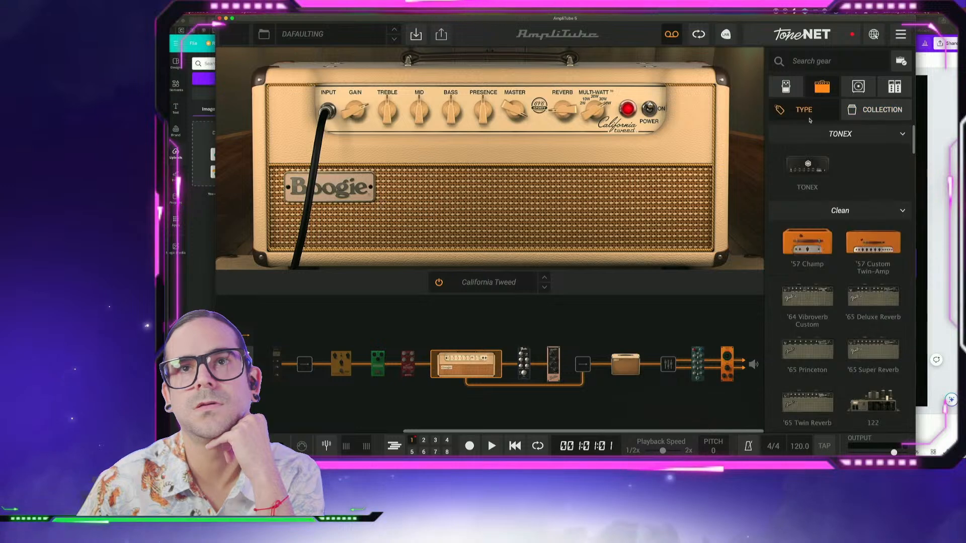
pyautogui.click(877, 107)
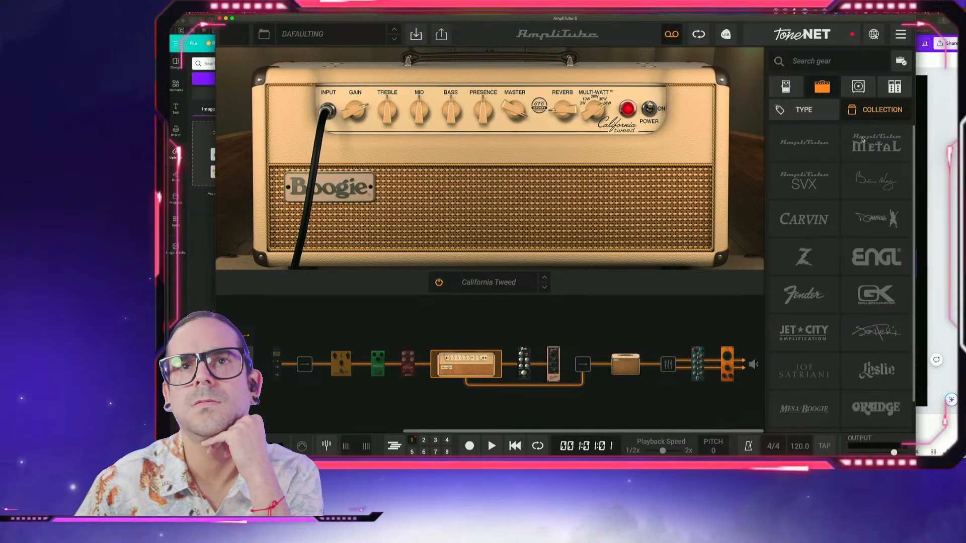
# Open the AmpliTube amp collection and review the whole range of amp models in it
pyautogui.click(811, 150)
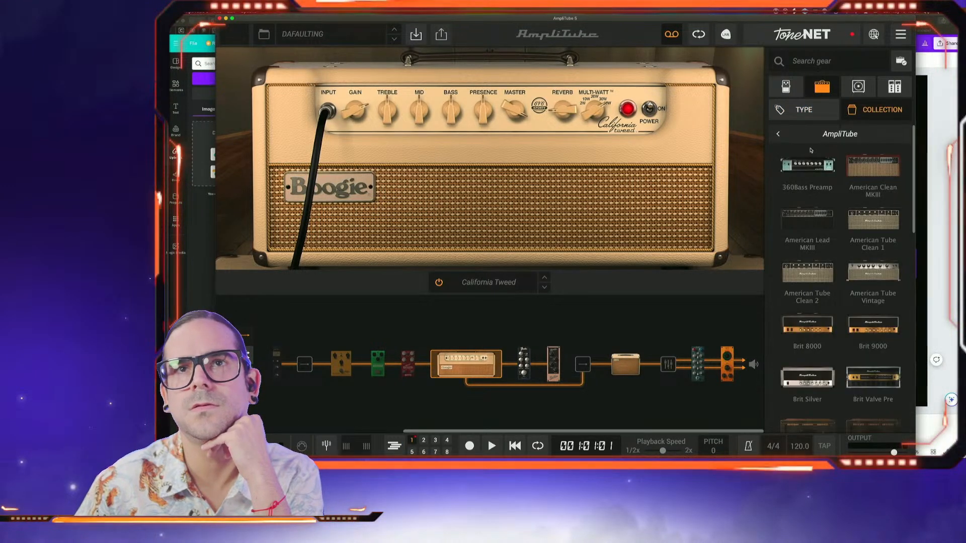
pyautogui.scroll(-3, 824, 169)
pyautogui.scroll(3, 823, 169)
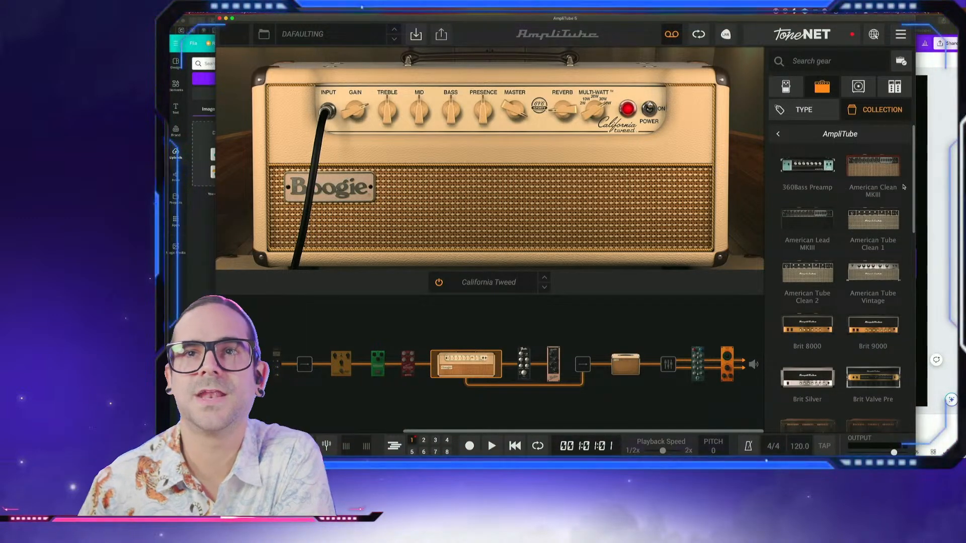
pyautogui.scroll(-3, 904, 188)
pyautogui.scroll(-1, 905, 188)
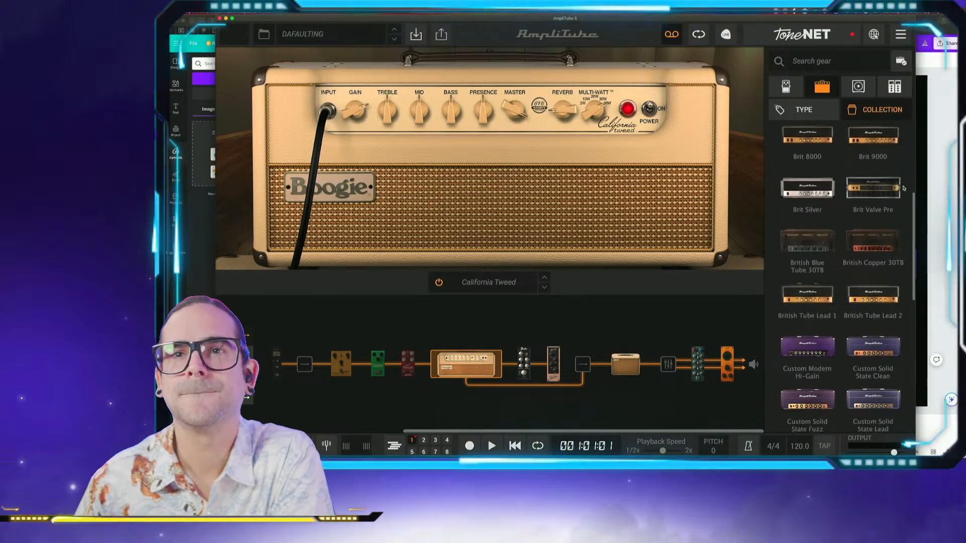
pyautogui.scroll(-2, 904, 189)
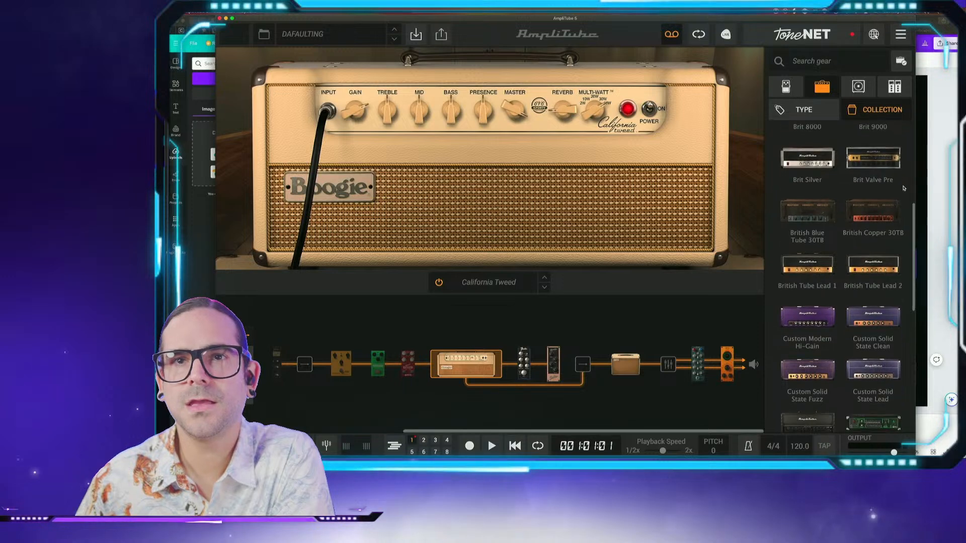
pyautogui.scroll(-2, 908, 197)
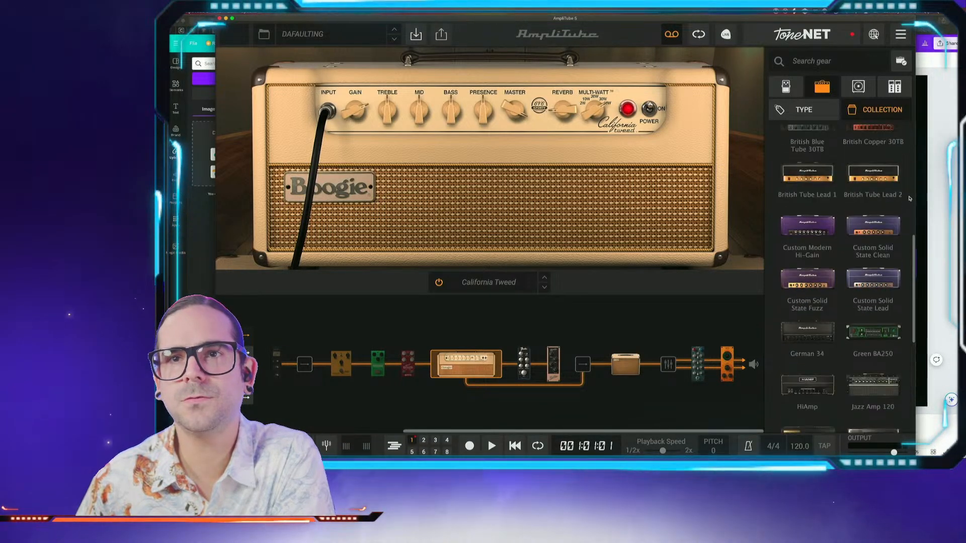
pyautogui.scroll(-4, 909, 198)
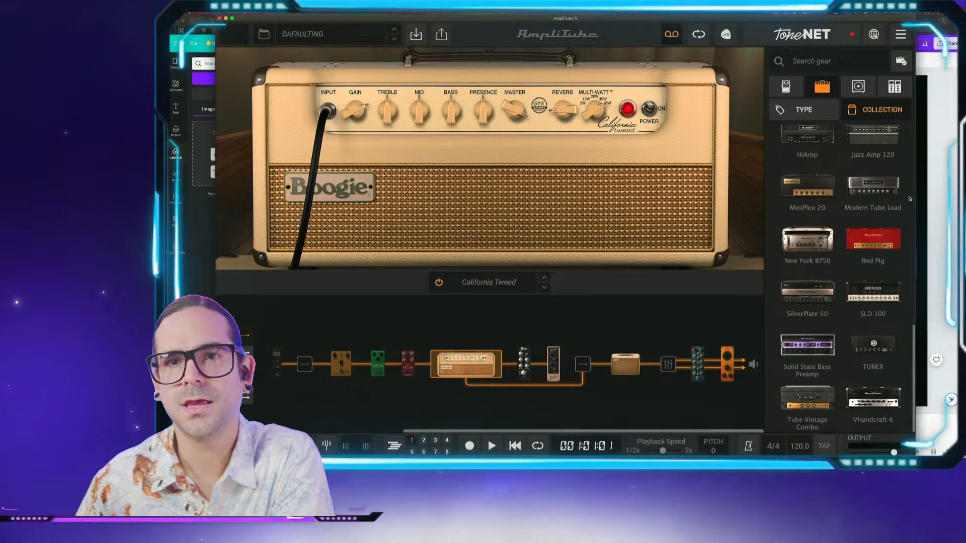
pyautogui.scroll(6, 909, 199)
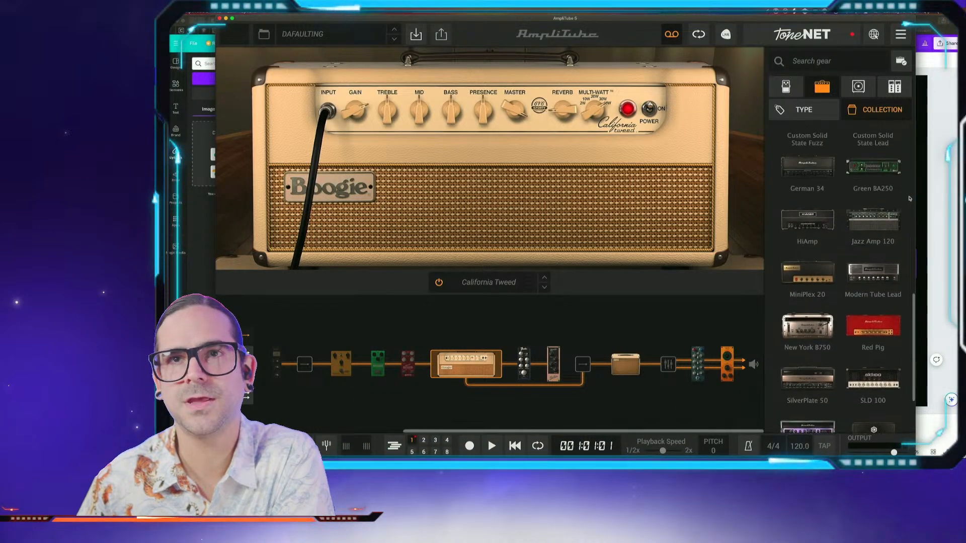
pyautogui.scroll(3, 910, 199)
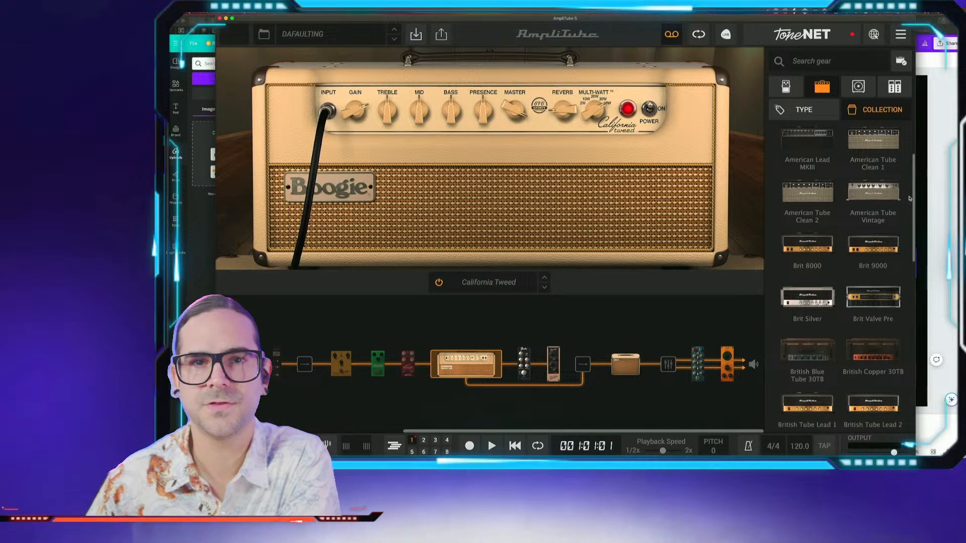
pyautogui.scroll(2, 910, 199)
pyautogui.scroll(1, 910, 198)
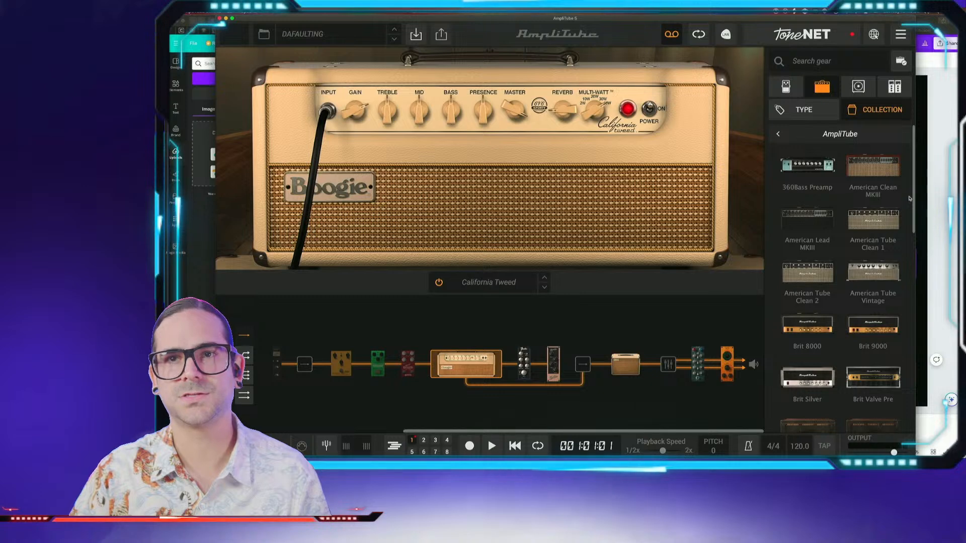
pyautogui.scroll(-3, 907, 213)
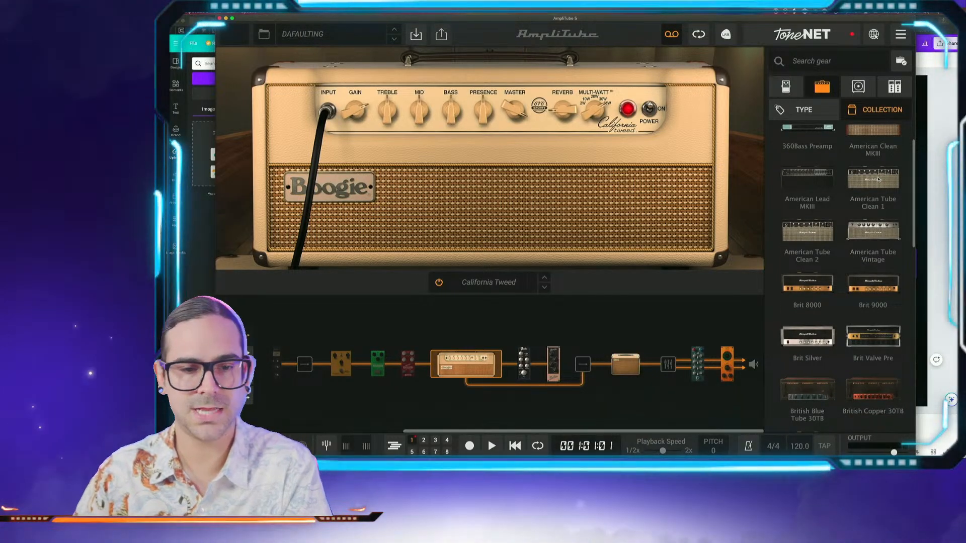
pyautogui.scroll(-4, 878, 179)
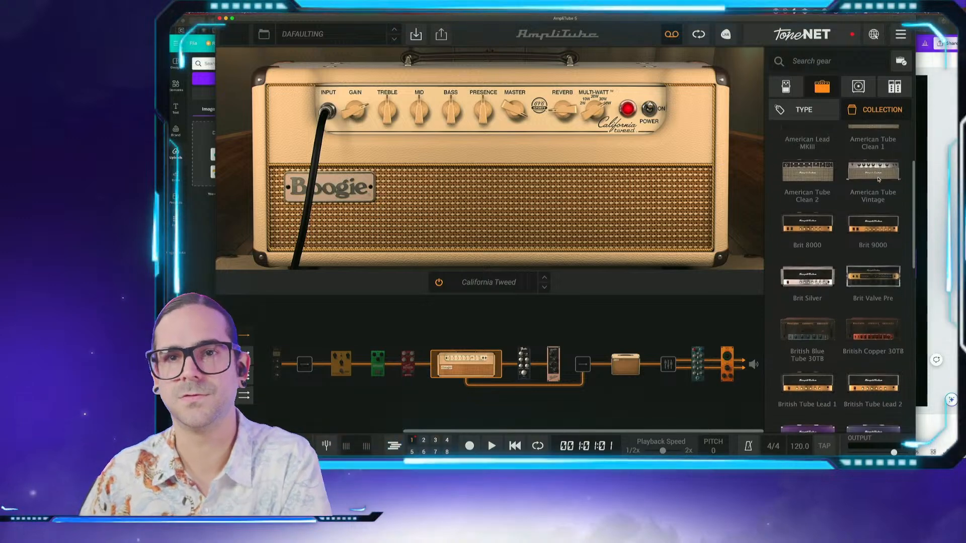
pyautogui.scroll(-3, 878, 179)
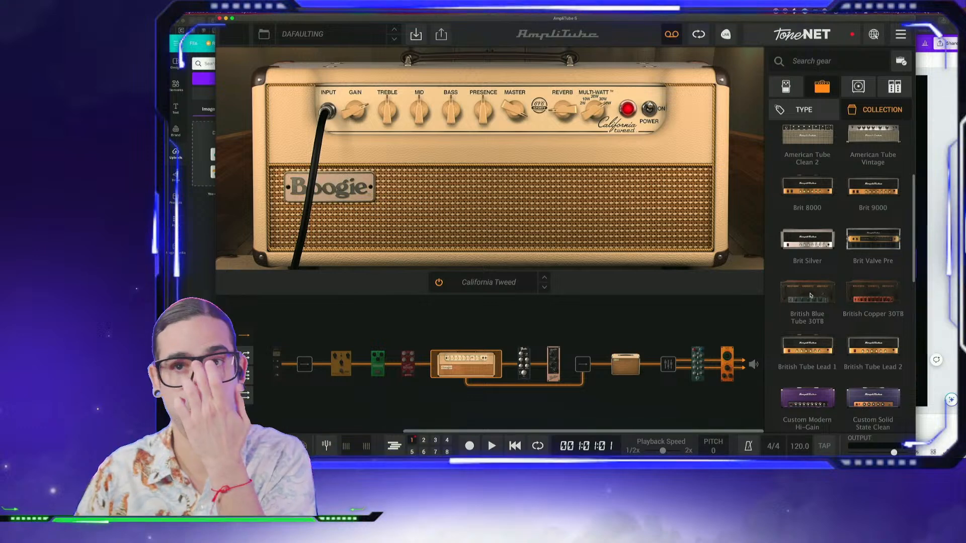
pyautogui.scroll(-3, 831, 299)
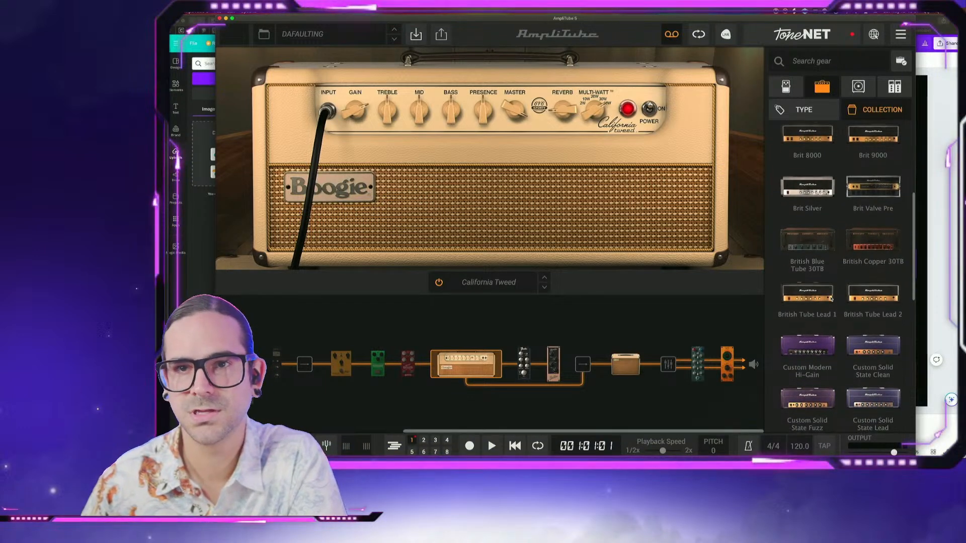
pyautogui.scroll(-4, 831, 299)
pyautogui.scroll(15, 831, 299)
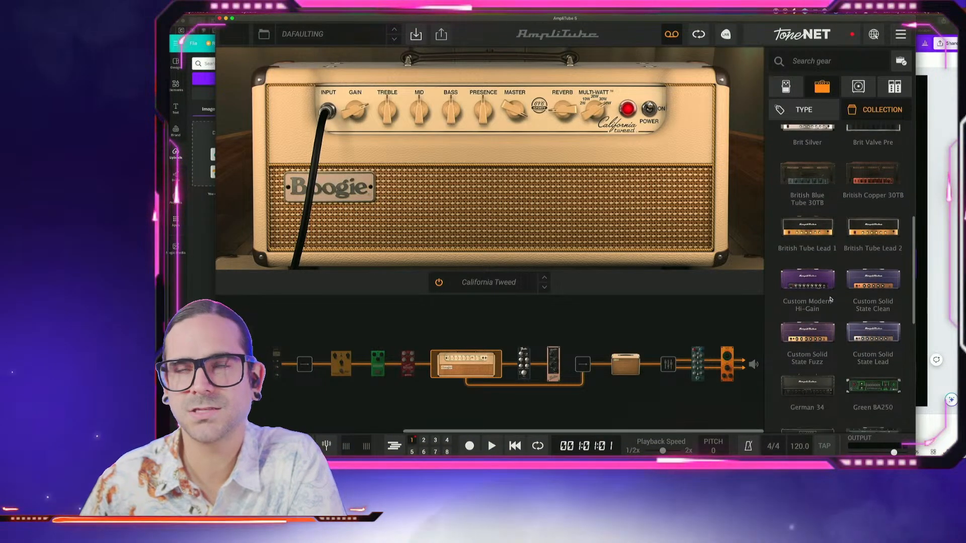
# Check the Mesa/Boogie amp collection, and replace the California Tweed in the signal chain with the '57 Champ from the Clean type
pyautogui.click(780, 135)
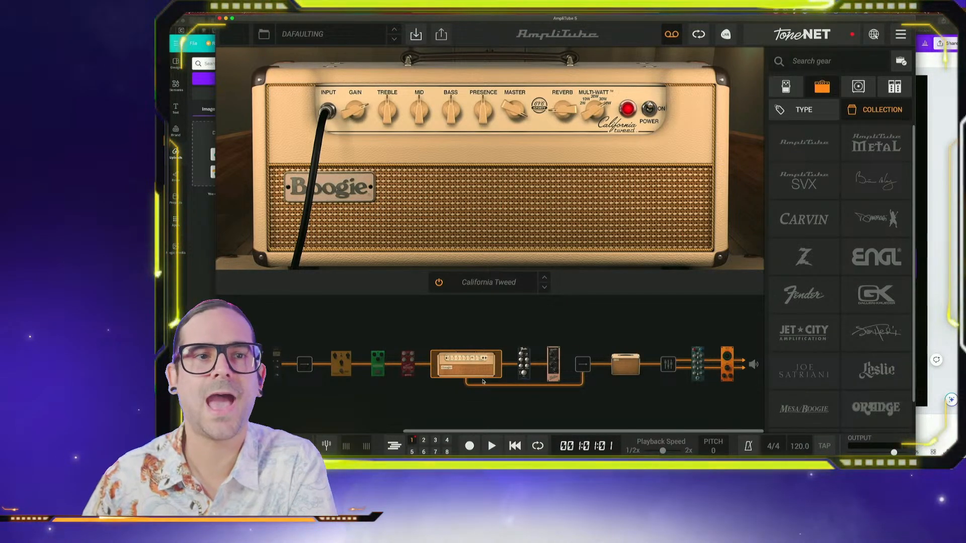
pyautogui.click(803, 409)
pyautogui.click(799, 114)
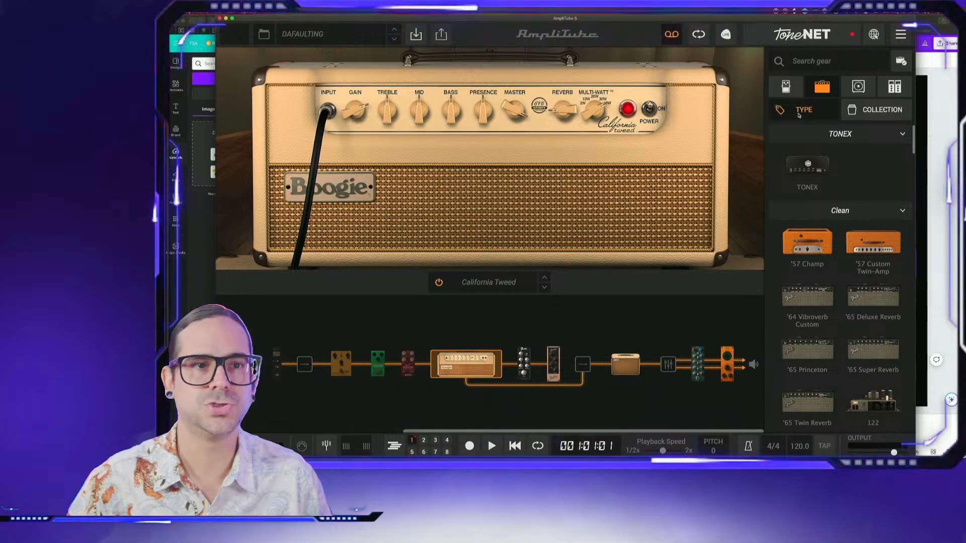
pyautogui.click(832, 244)
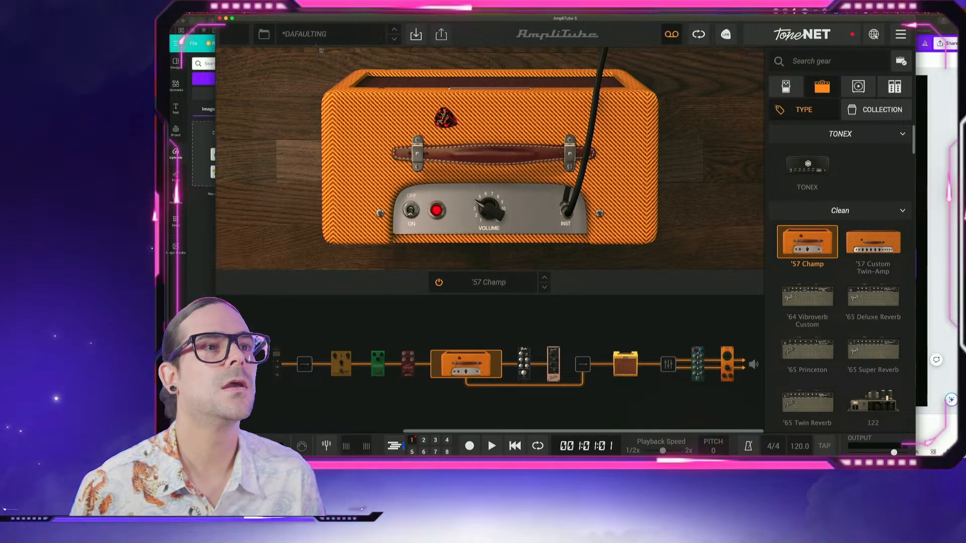
# Take a screenshot each of the '57 Champ, '57 Custom Twin-Amp and '64 Vibroverb Custom, loading each amp into the signal chain
pyautogui.moveTo(317, 46); pyautogui.dragTo(664, 253)
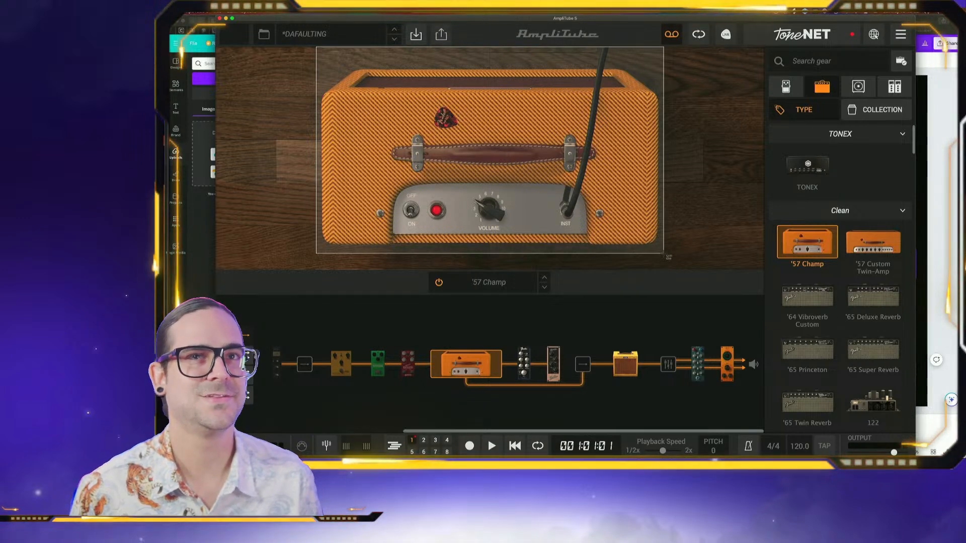
pyautogui.moveTo(663, 253); pyautogui.dragTo(664, 253)
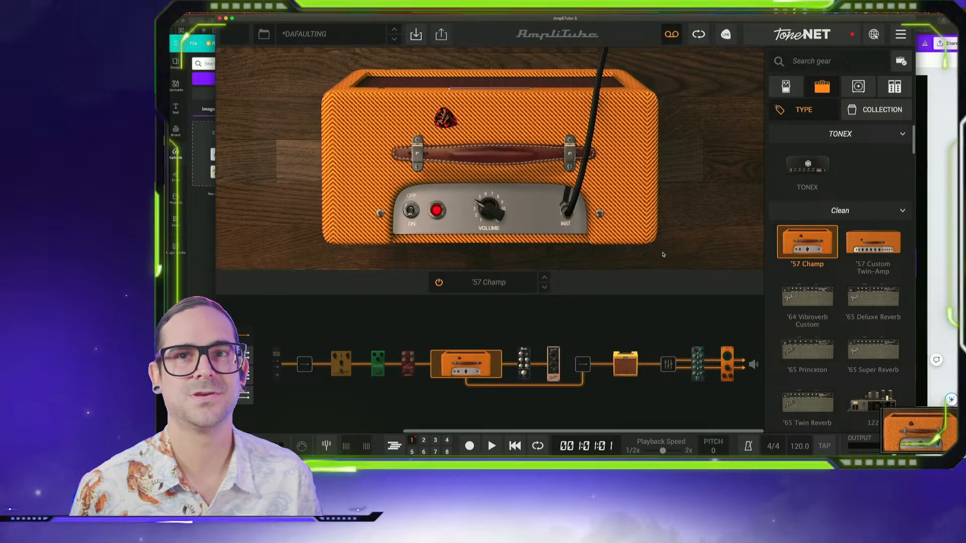
pyautogui.click(873, 244)
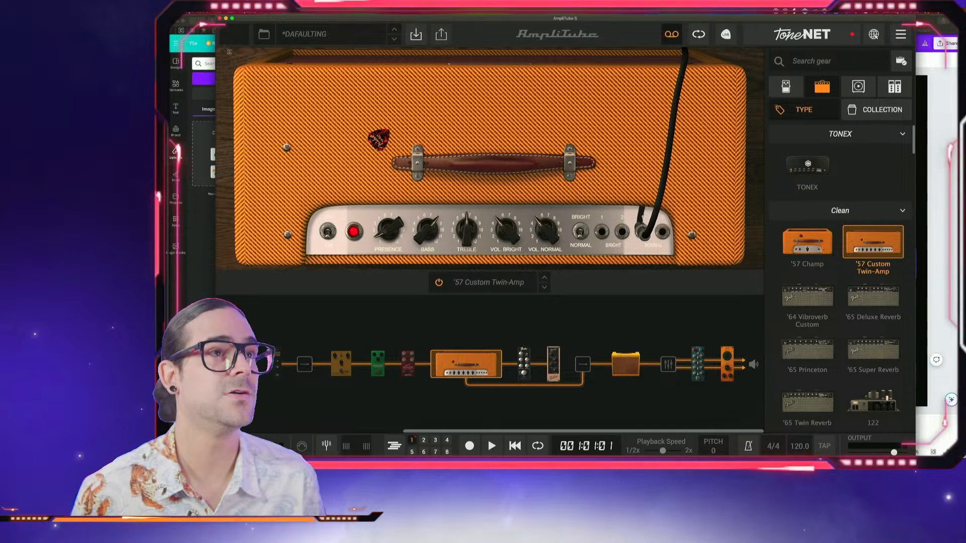
pyautogui.moveTo(225, 49); pyautogui.dragTo(753, 269)
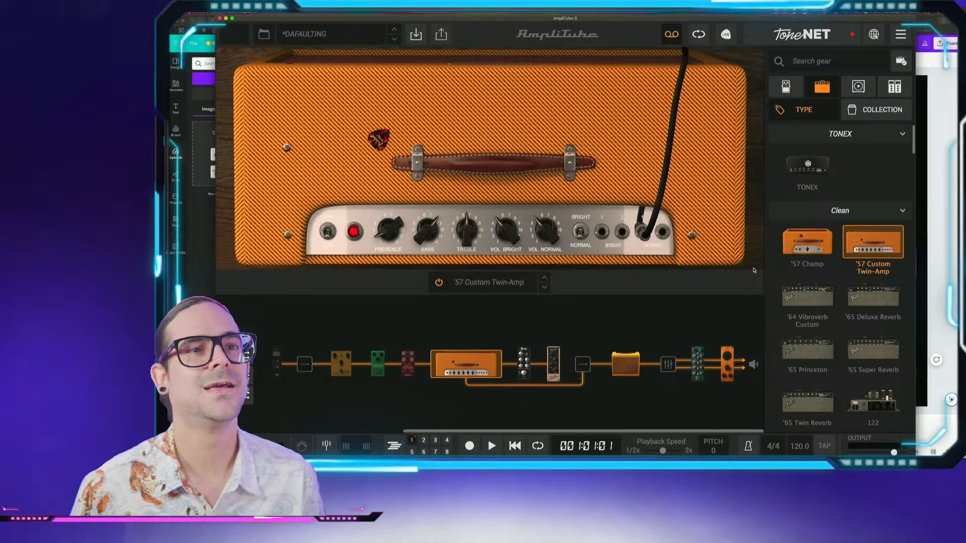
pyautogui.click(818, 301)
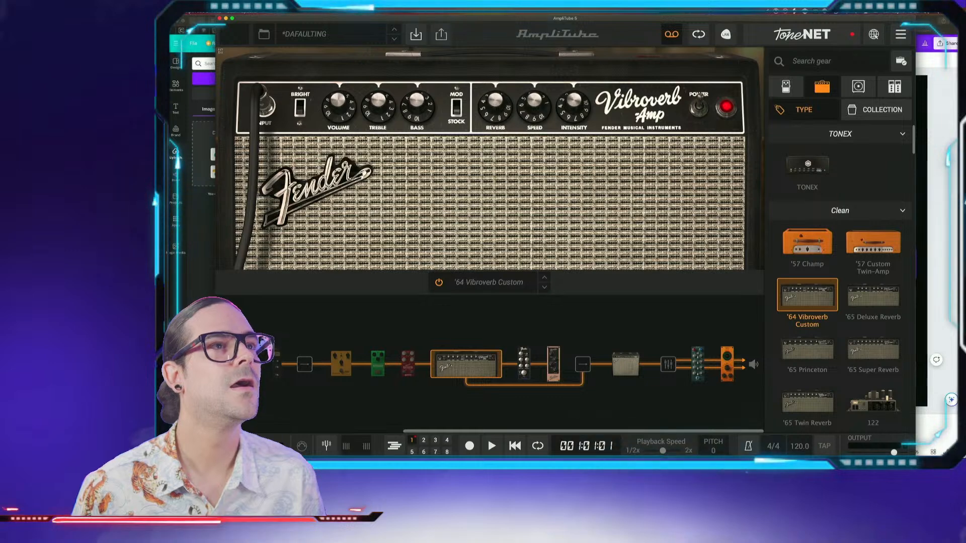
pyautogui.moveTo(269, 86); pyautogui.dragTo(764, 272)
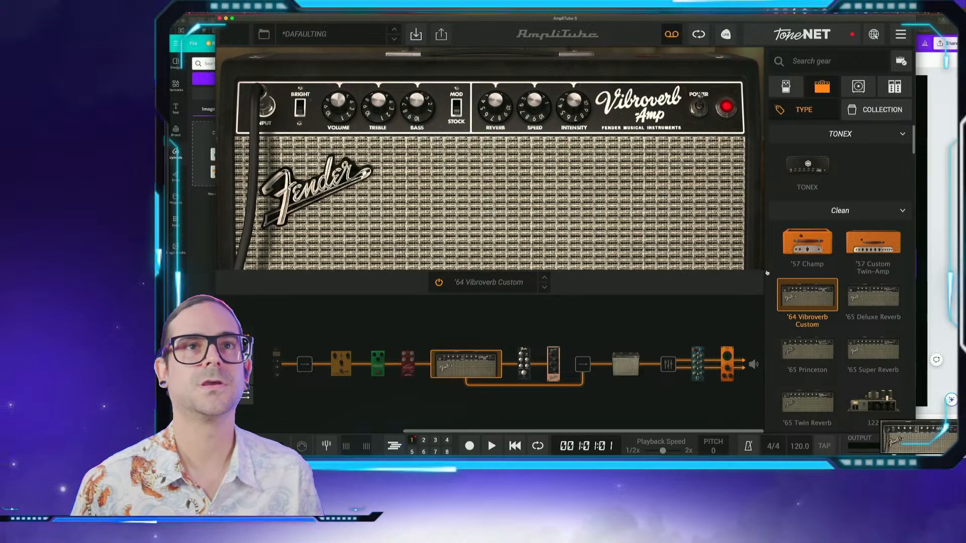
# Switch to the browser to check the AT5 MAX BEST CLEAN AMPS tier list in Canva, and return to AmpliTube
pyautogui.press('super+Tab')
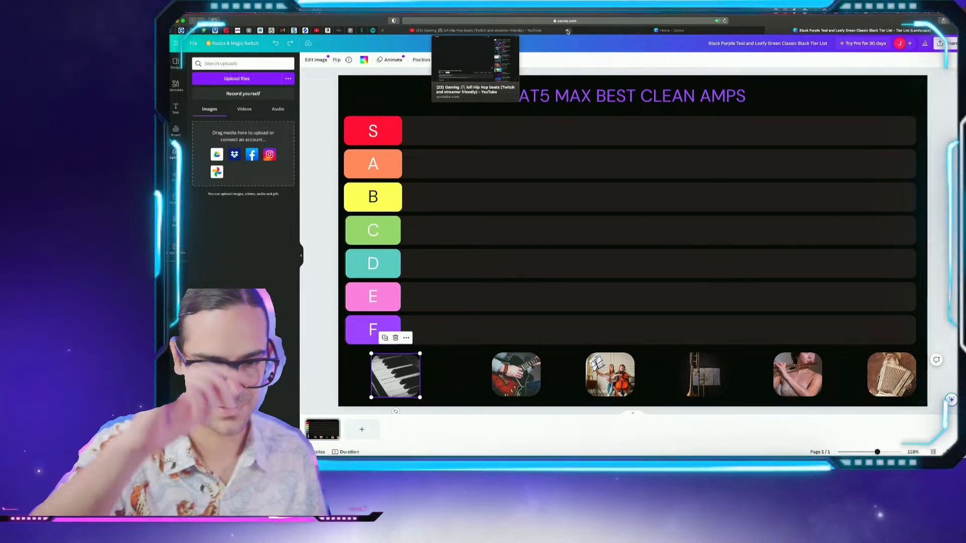
pyautogui.click(551, 31)
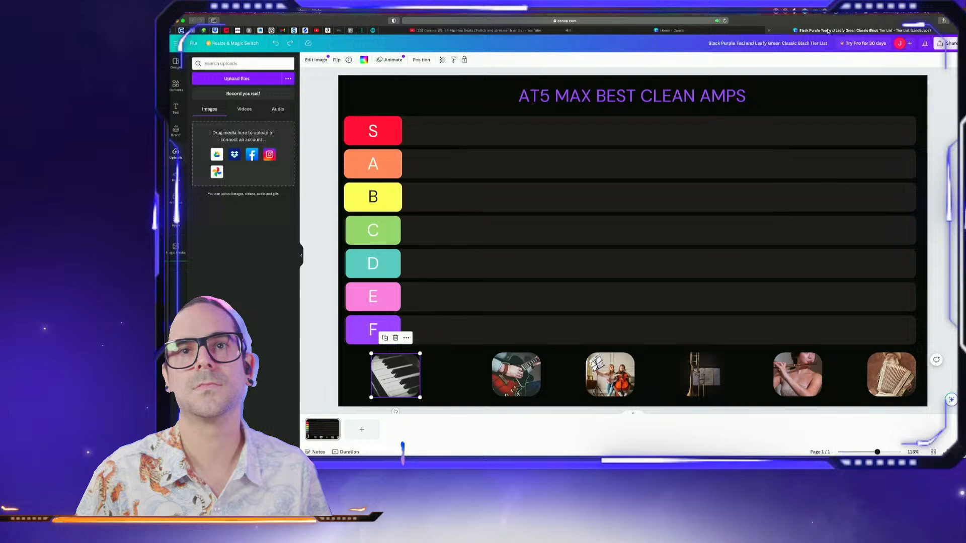
pyautogui.click(806, 32)
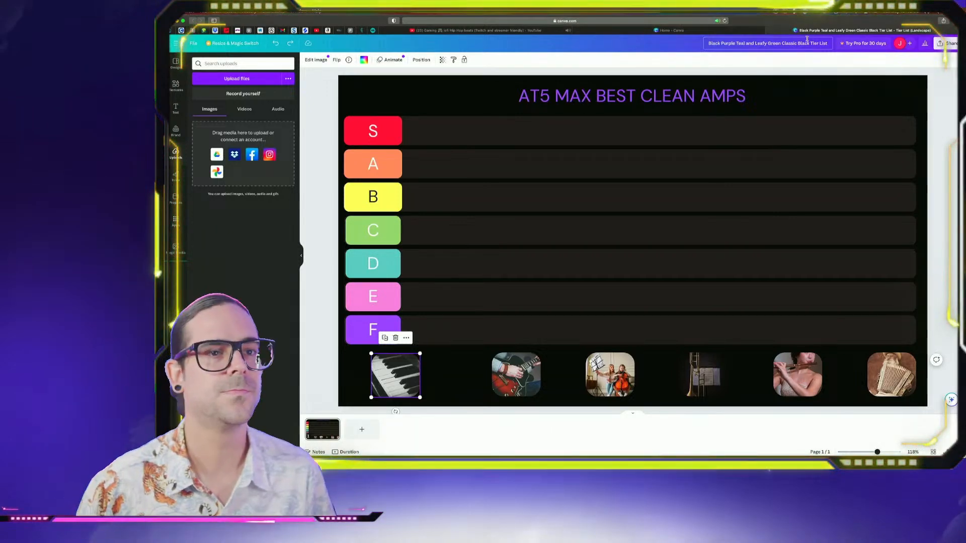
pyautogui.press('super+Tab')
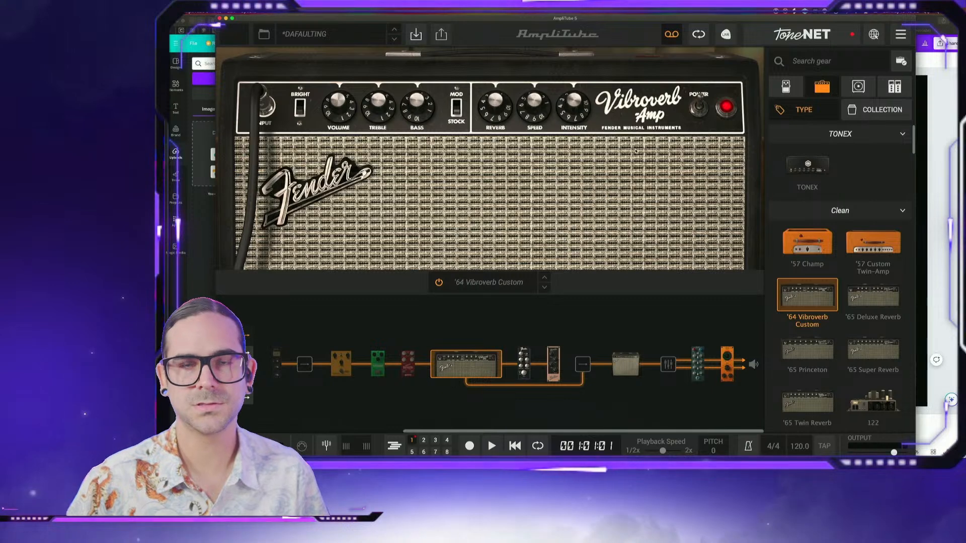
# Switch to Finder to check the newest amp screenshots in the Desktop folder, and return to AmpliTube
pyautogui.press('super+Tab')
pyautogui.press('super+Tab')
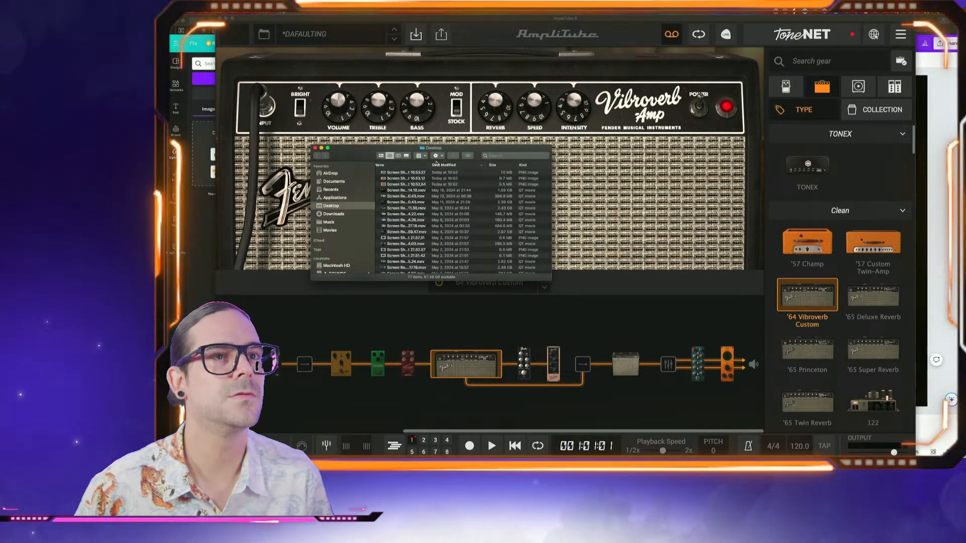
pyautogui.click(422, 173)
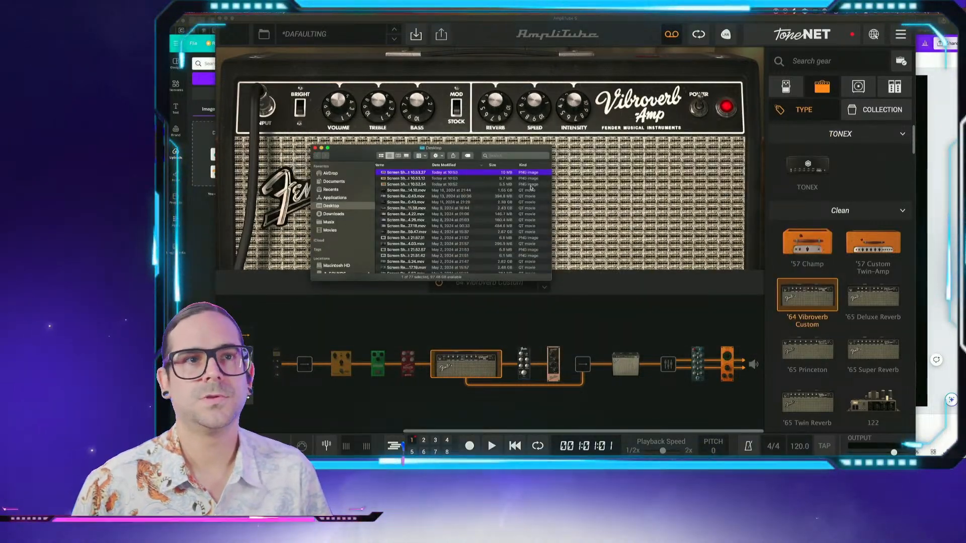
pyautogui.press('super+Tab')
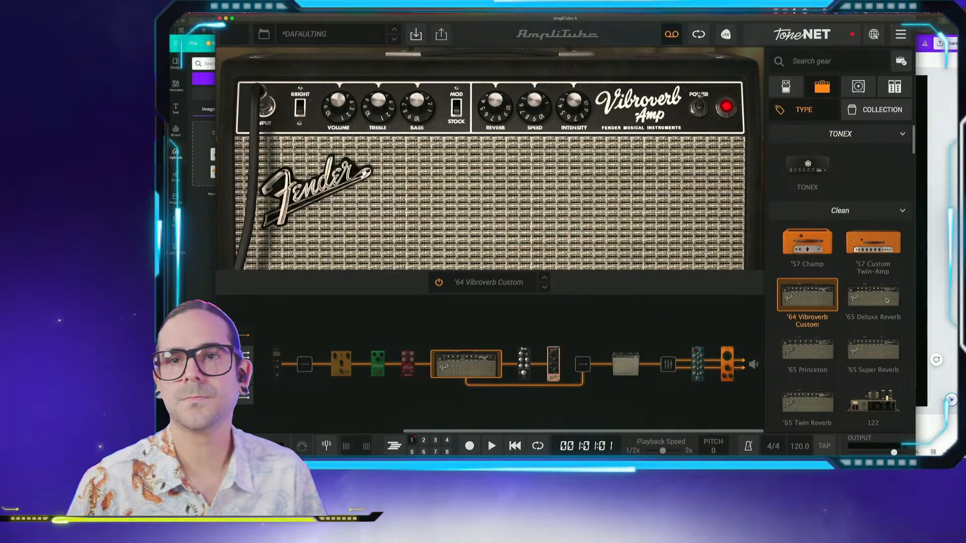
# Load the '65 Deluxe Reverb and the '65 Princeton in turn, and capture a screenshot of each amp's face
pyautogui.click(886, 300)
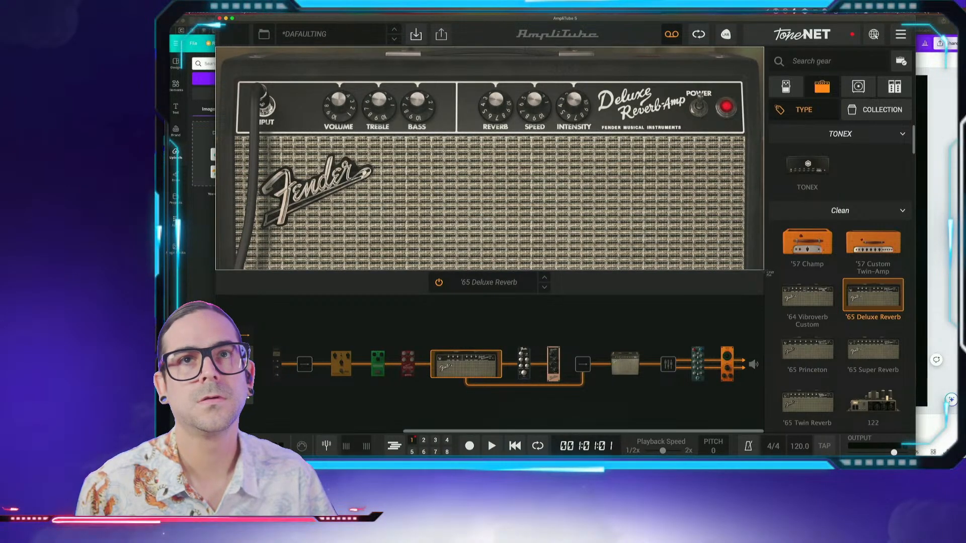
pyautogui.moveTo(764, 270); pyautogui.dragTo(762, 272)
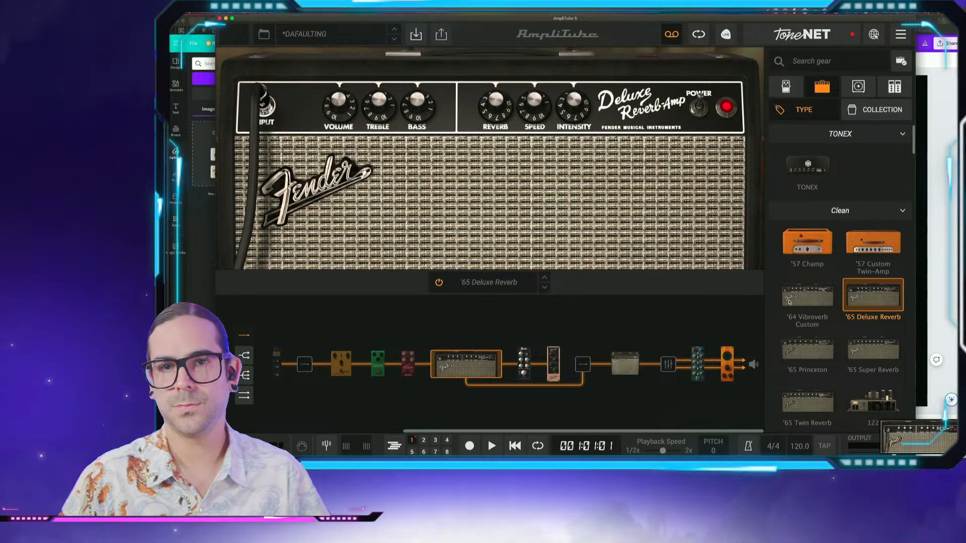
pyautogui.click(813, 347)
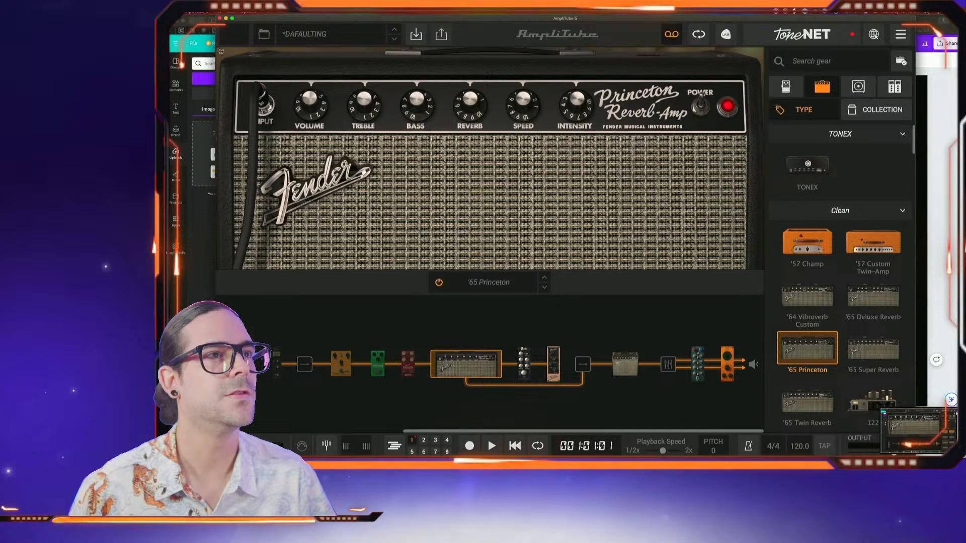
pyautogui.press('super+shift+4')
pyautogui.moveTo(216, 48); pyautogui.dragTo(764, 269)
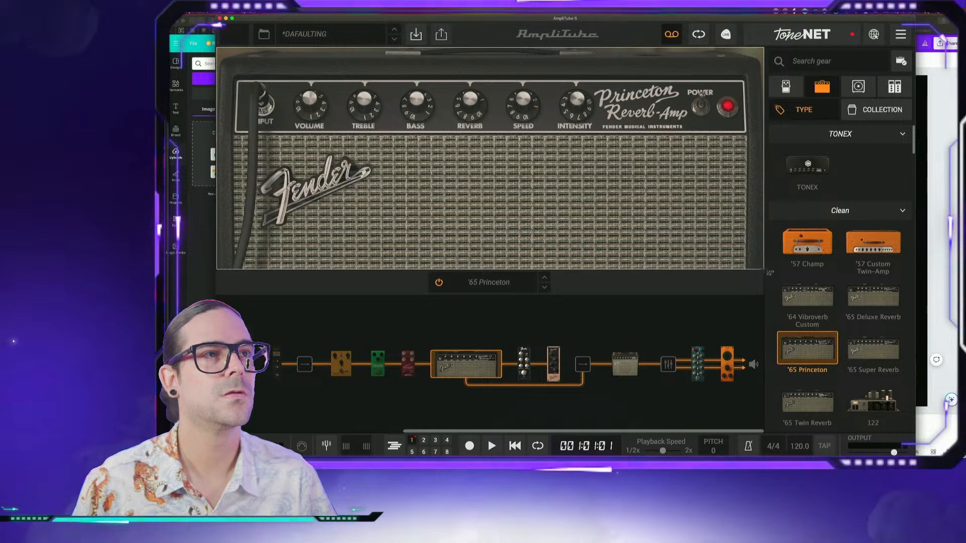
pyautogui.moveTo(764, 269); pyautogui.dragTo(763, 271)
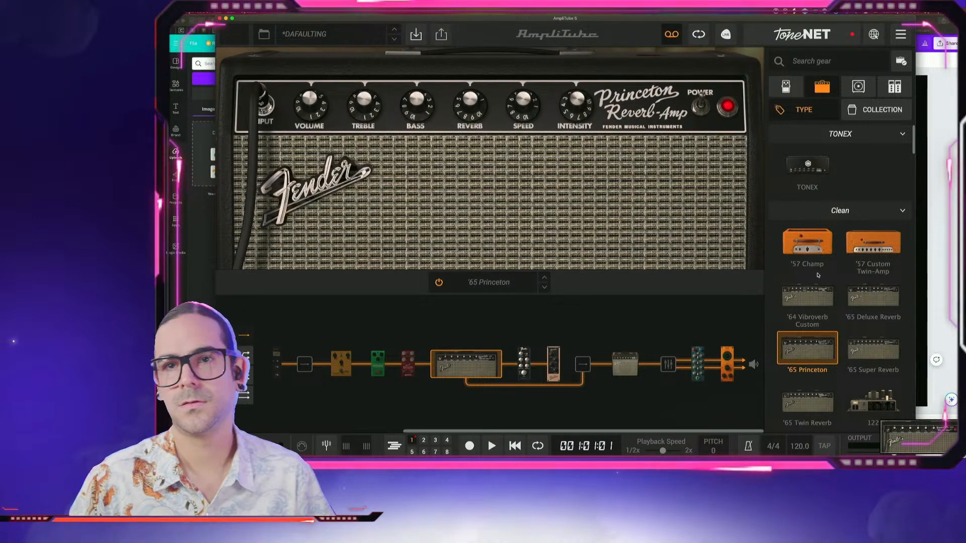
# Replace the amp with the '65 Super Reverb and capture a screenshot of its face
pyautogui.click(880, 358)
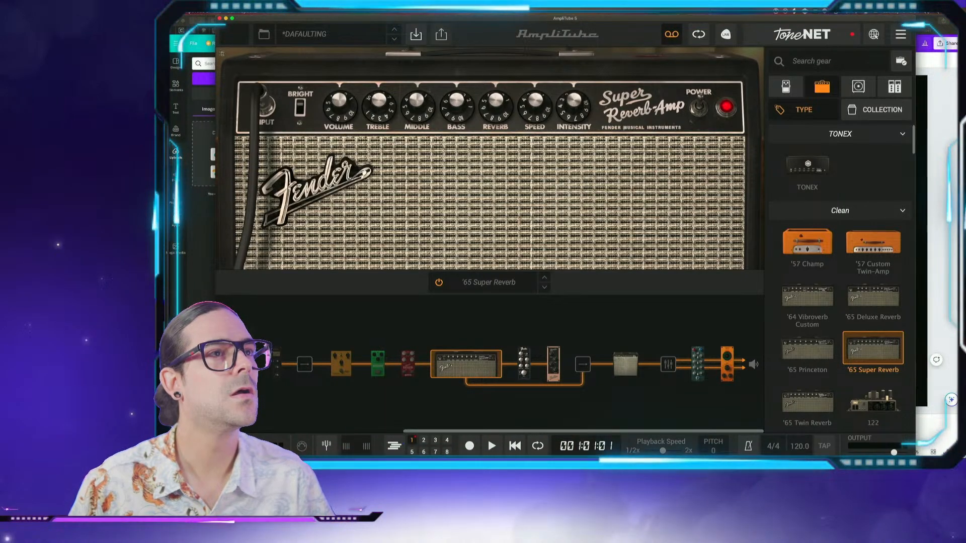
pyautogui.press('super+shift+4')
pyautogui.moveTo(217, 47); pyautogui.dragTo(763, 269)
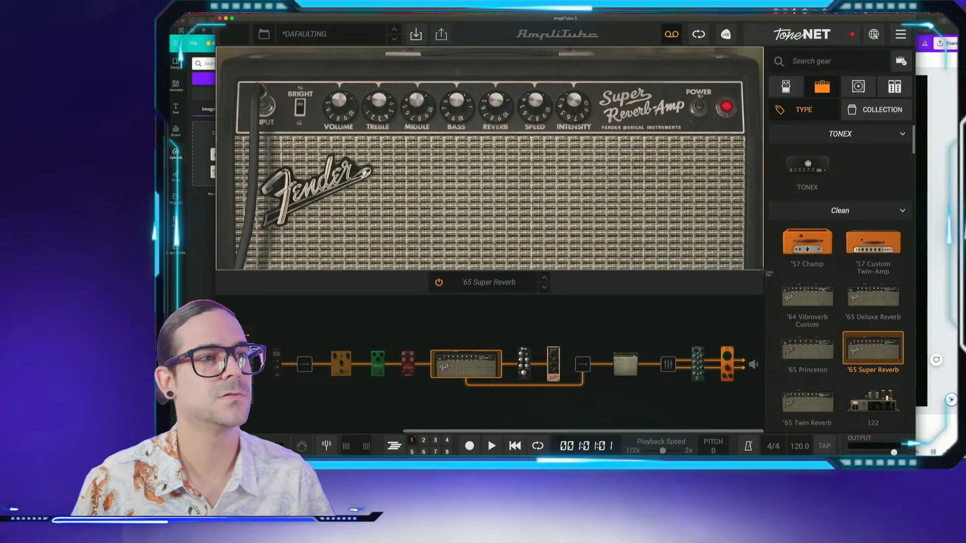
pyautogui.press('Return')
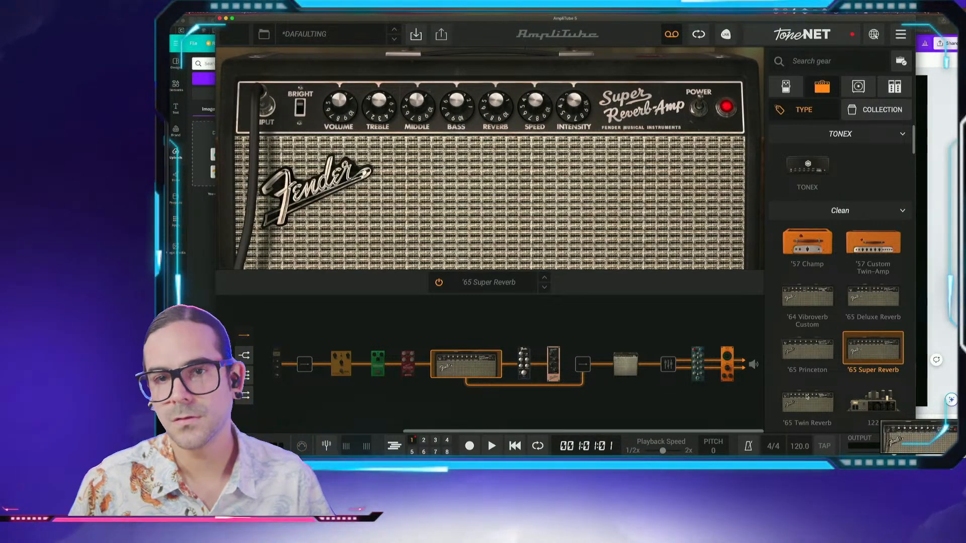
# Load the '65 Twin Reverb from the Clean type and capture a screenshot of the amp view
pyautogui.scroll(-3, 806, 396)
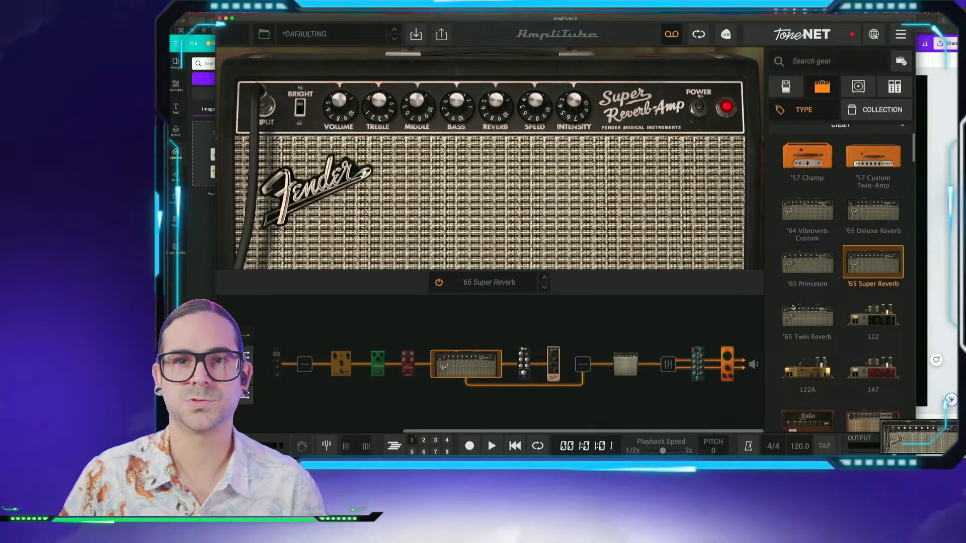
pyautogui.click(795, 316)
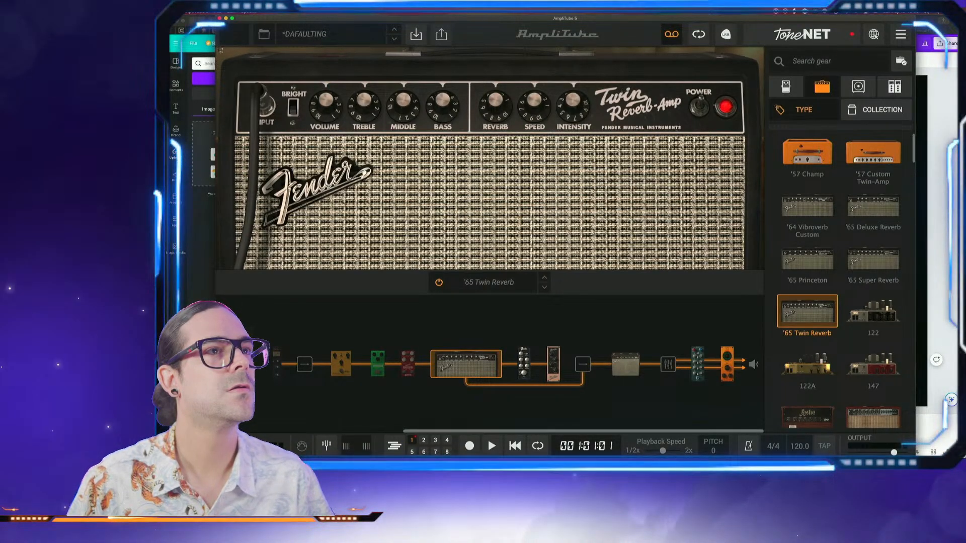
pyautogui.press('super+shift+4')
pyautogui.moveTo(215, 46); pyautogui.dragTo(763, 272)
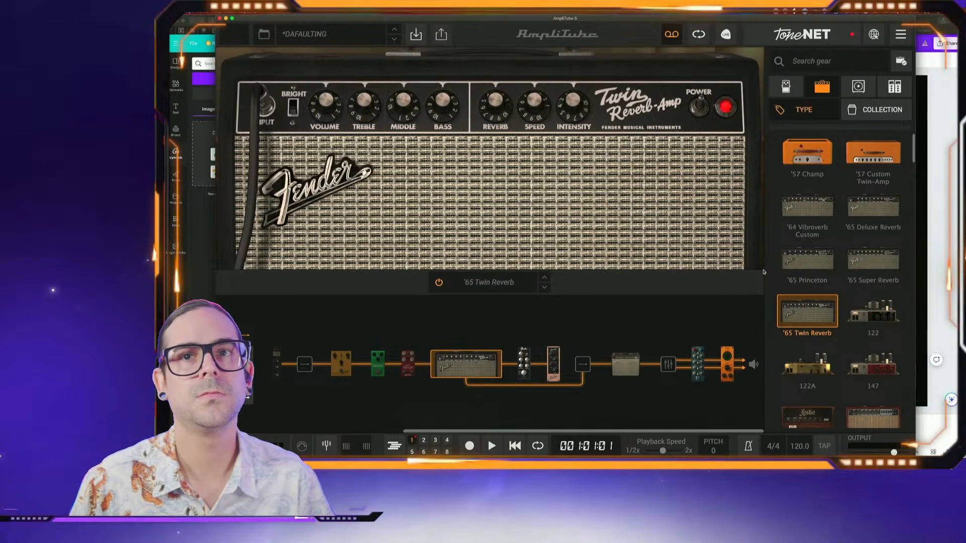
# Load the Leslie 122 and 122A amps one after the other and capture a screenshot of each
pyautogui.click(880, 321)
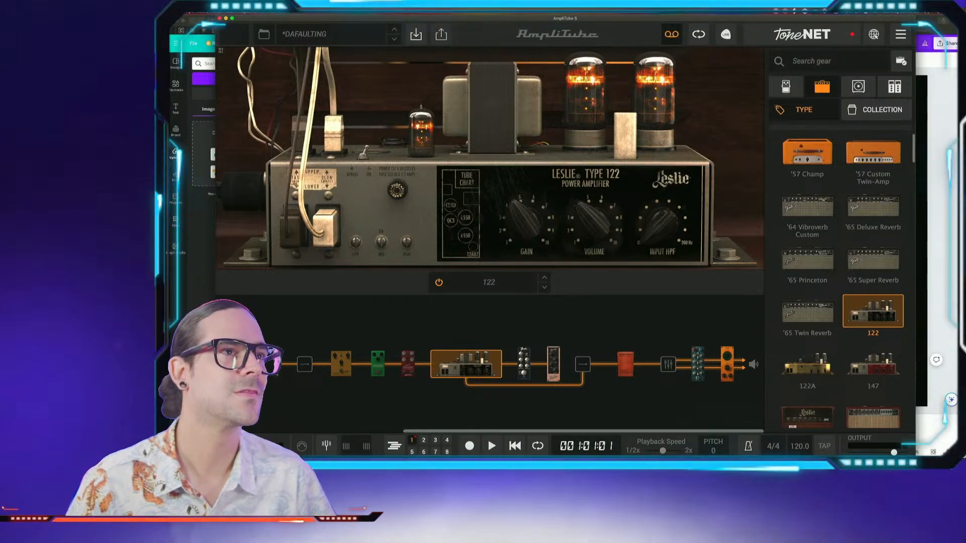
pyautogui.moveTo(215, 47); pyautogui.dragTo(763, 269)
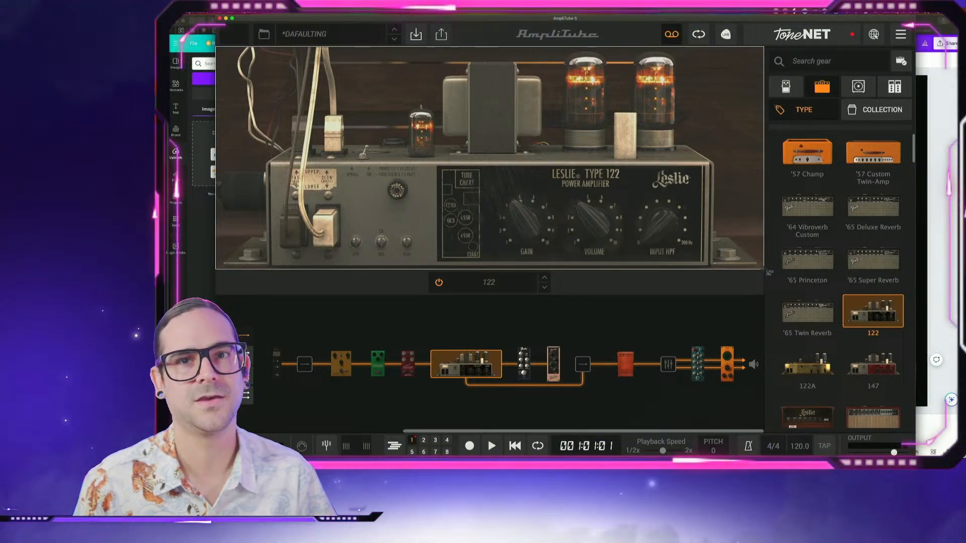
pyautogui.moveTo(764, 269); pyautogui.dragTo(763, 269)
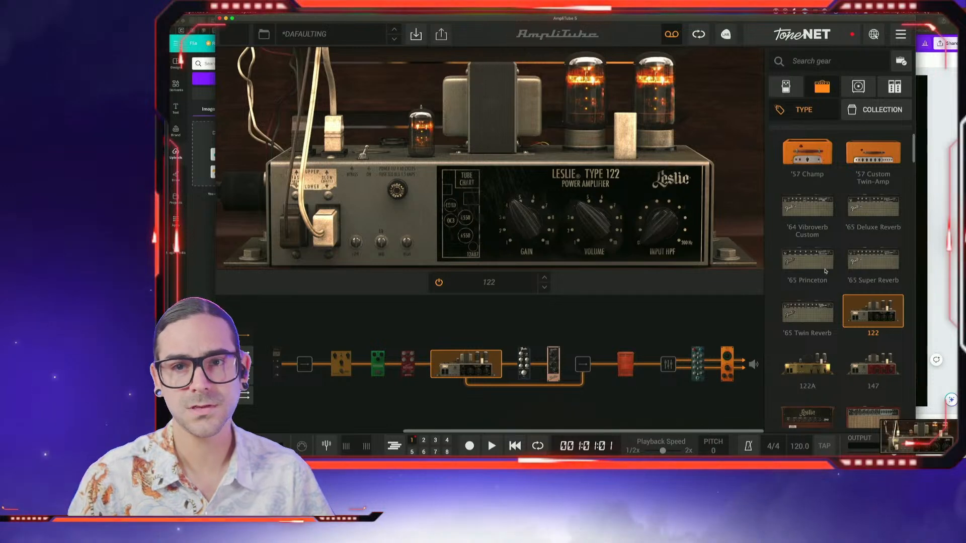
pyautogui.scroll(-4, 825, 270)
pyautogui.click(813, 221)
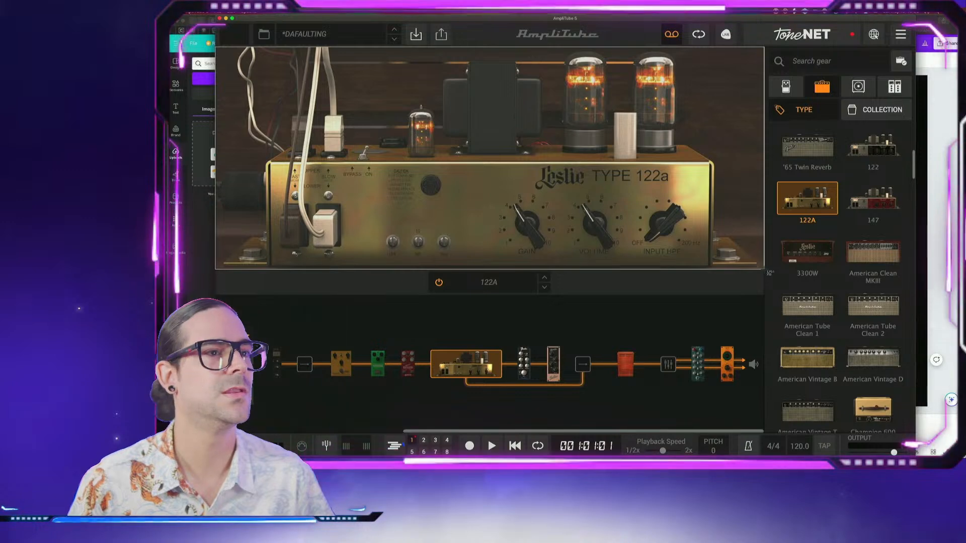
pyautogui.moveTo(765, 270); pyautogui.dragTo(764, 269)
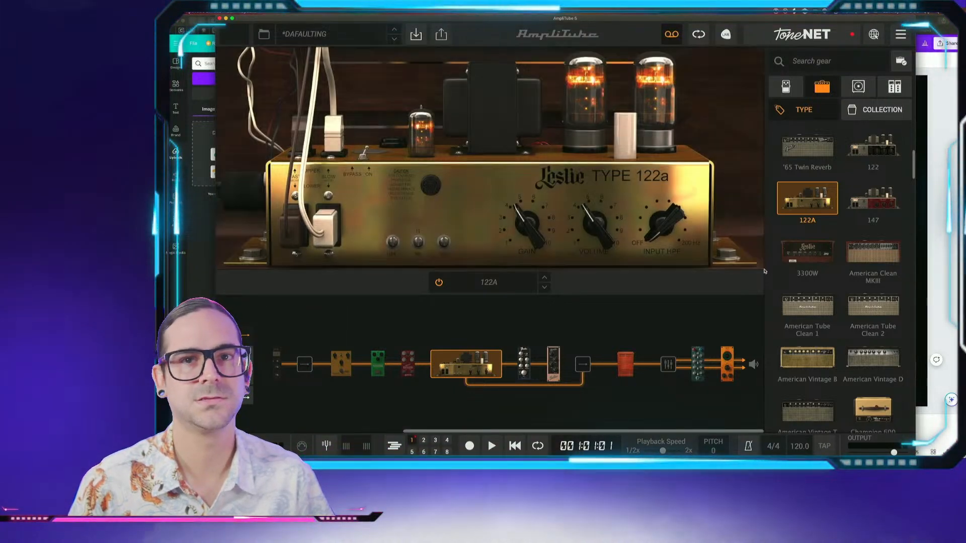
# Load the Leslie 147 and 3300W amps in turn and take a screenshot of each amp view
pyautogui.click(873, 199)
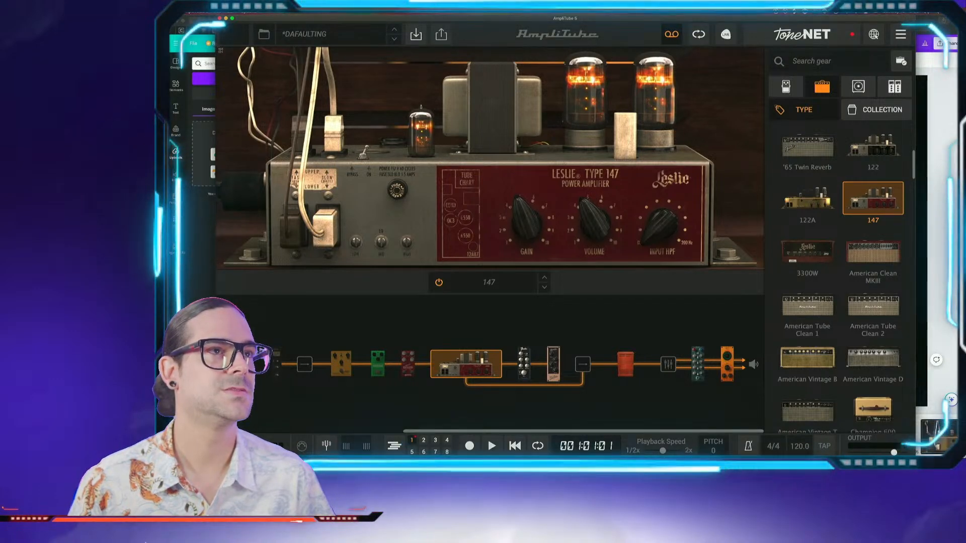
pyautogui.moveTo(215, 47); pyautogui.dragTo(763, 270)
pyautogui.click(819, 253)
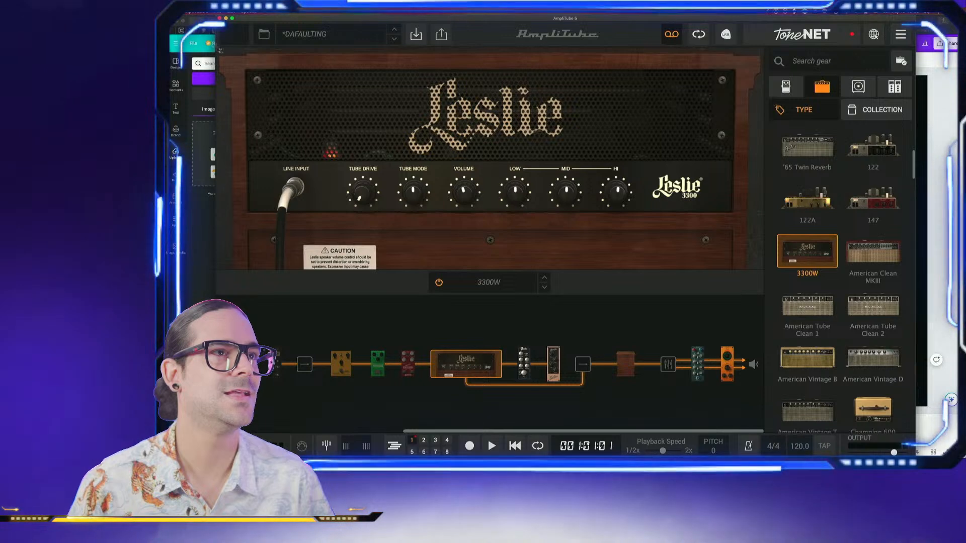
pyautogui.moveTo(216, 46); pyautogui.dragTo(764, 271)
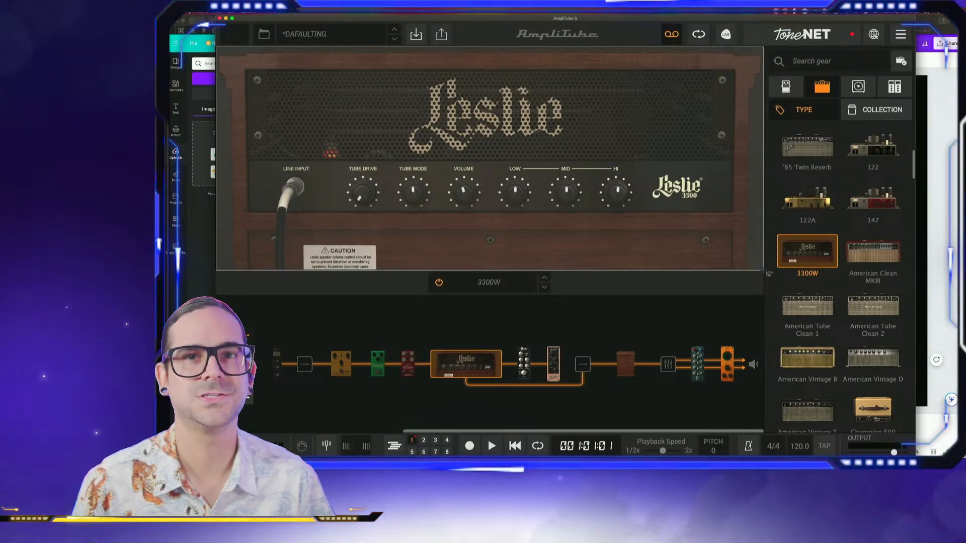
pyautogui.moveTo(764, 270); pyautogui.dragTo(764, 272)
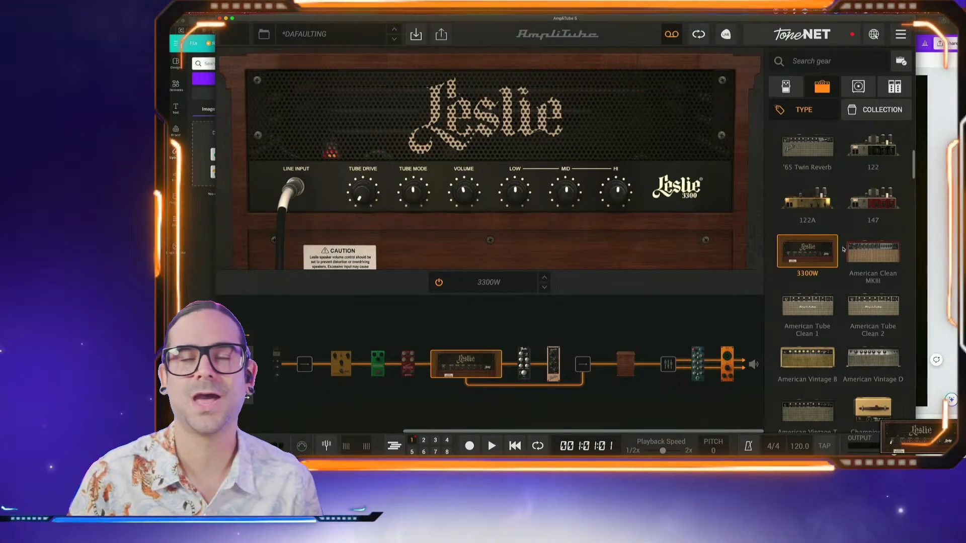
# Replace the 3300W in the signal chain with the American Vintage B from the Clean type
pyautogui.scroll(-1, 845, 250)
pyautogui.scroll(-4, 845, 250)
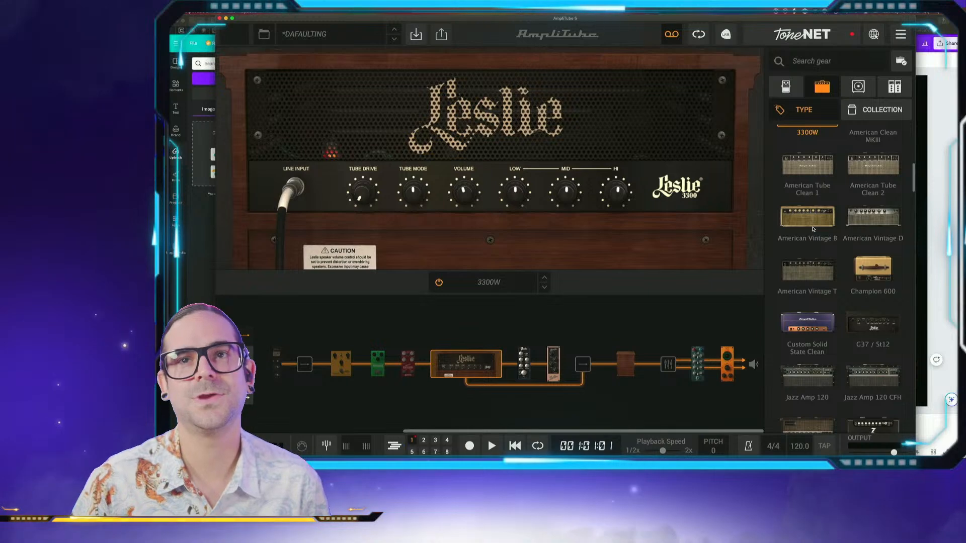
pyautogui.click(814, 221)
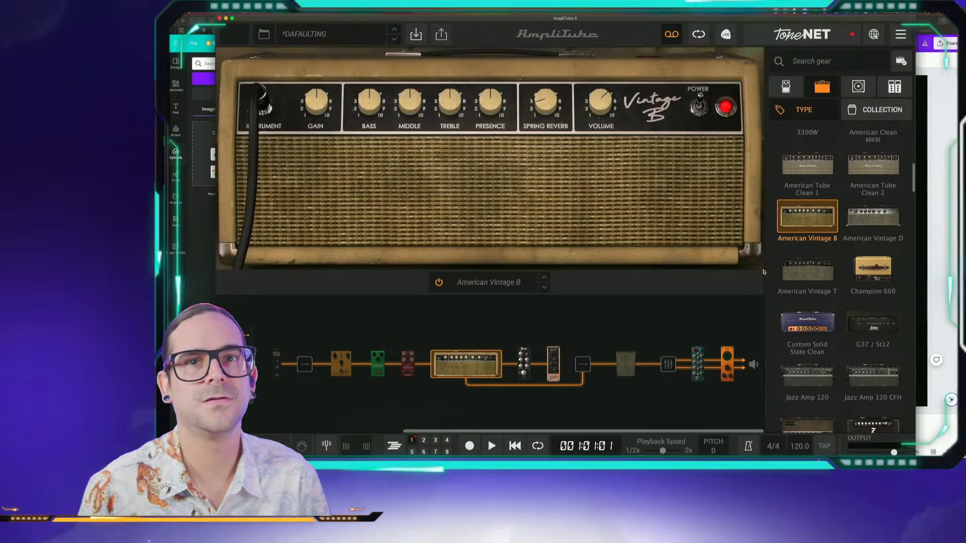
# Load the American Vintage D and American Vintage T amps in turn and capture a screenshot of each amp view
pyautogui.click(881, 219)
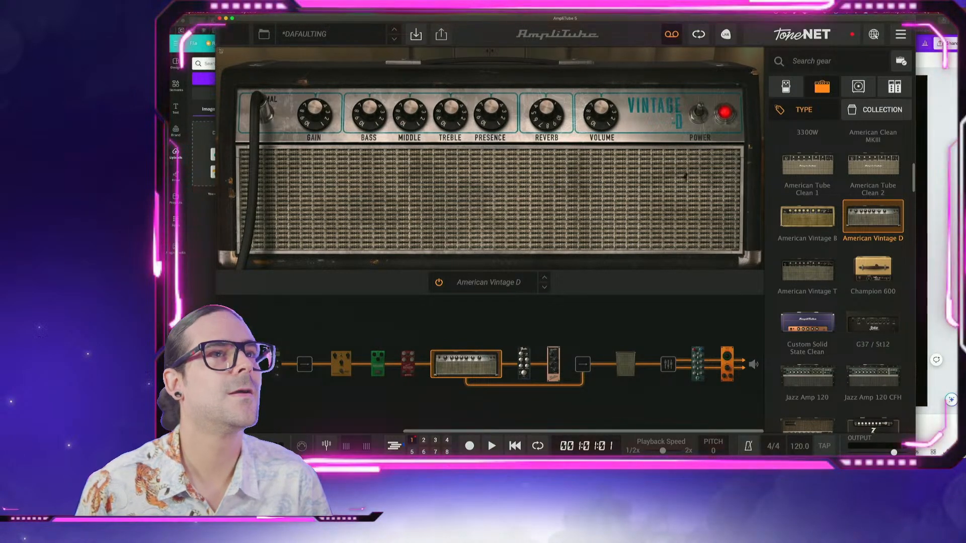
pyautogui.moveTo(216, 47); pyautogui.dragTo(765, 272)
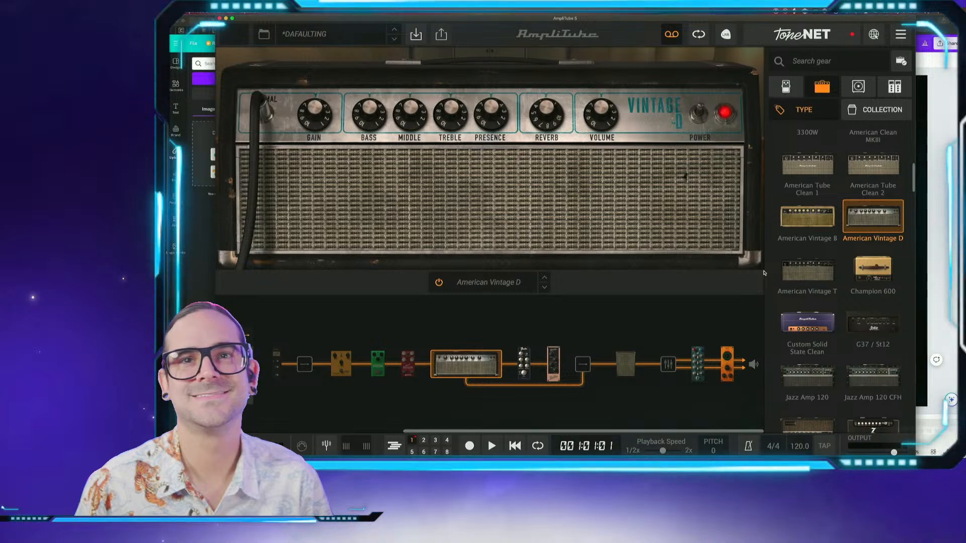
pyautogui.click(811, 279)
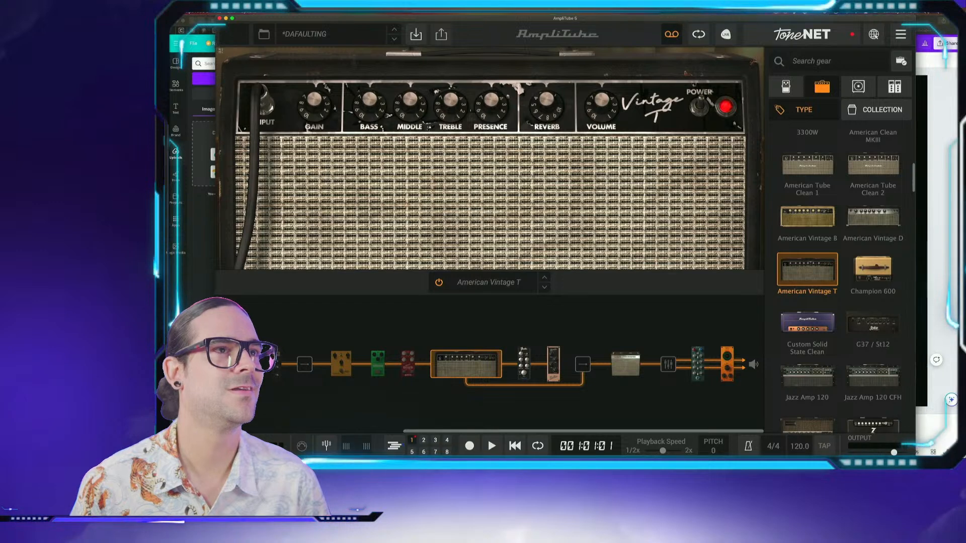
pyautogui.moveTo(216, 47); pyautogui.dragTo(764, 271)
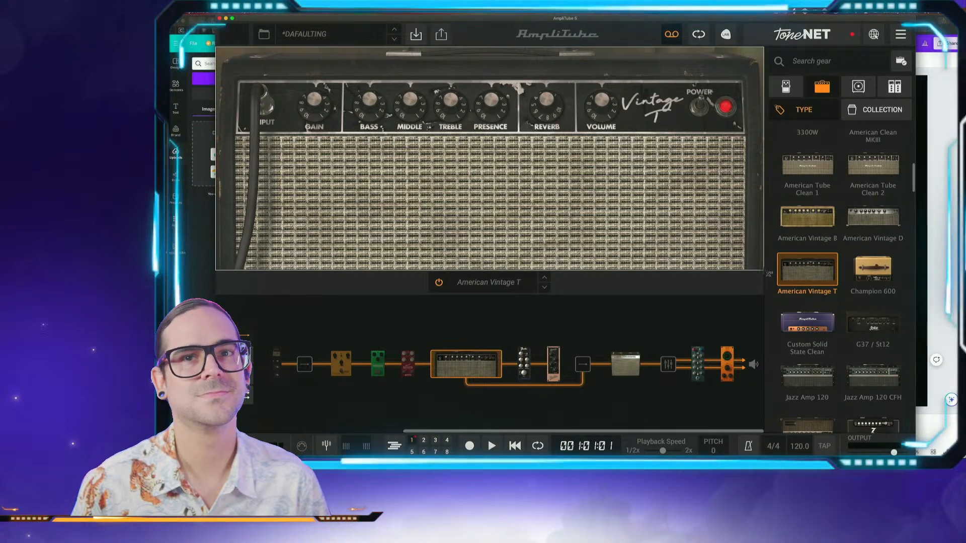
pyautogui.moveTo(764, 271); pyautogui.dragTo(764, 272)
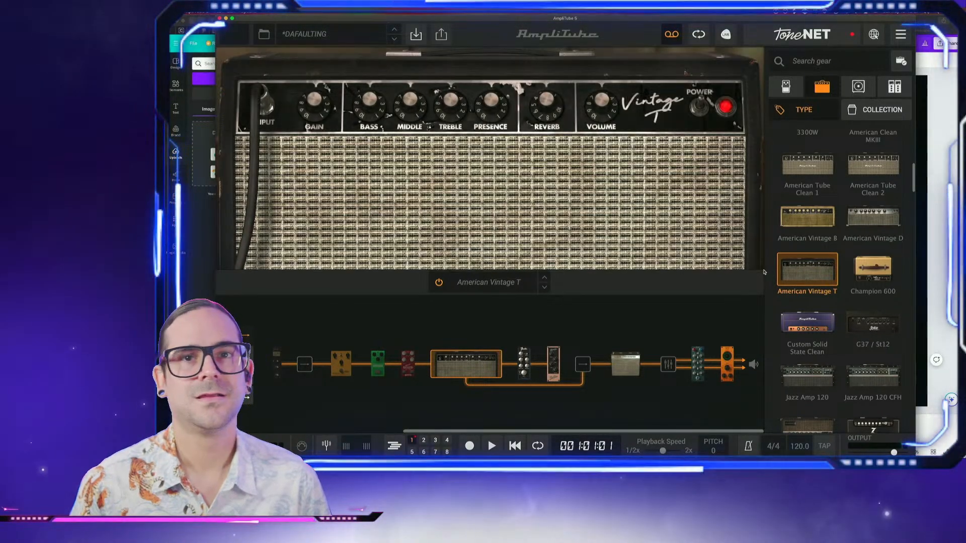
# Load the Champion 600 and G37 / St12 amps one after the other and take a screenshot of each
pyautogui.click(884, 272)
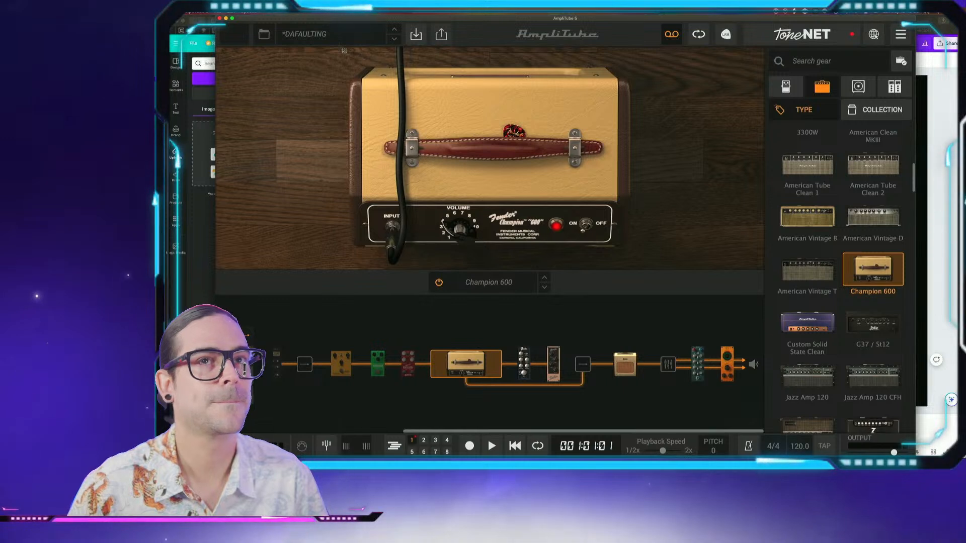
pyautogui.moveTo(340, 48); pyautogui.dragTo(639, 269)
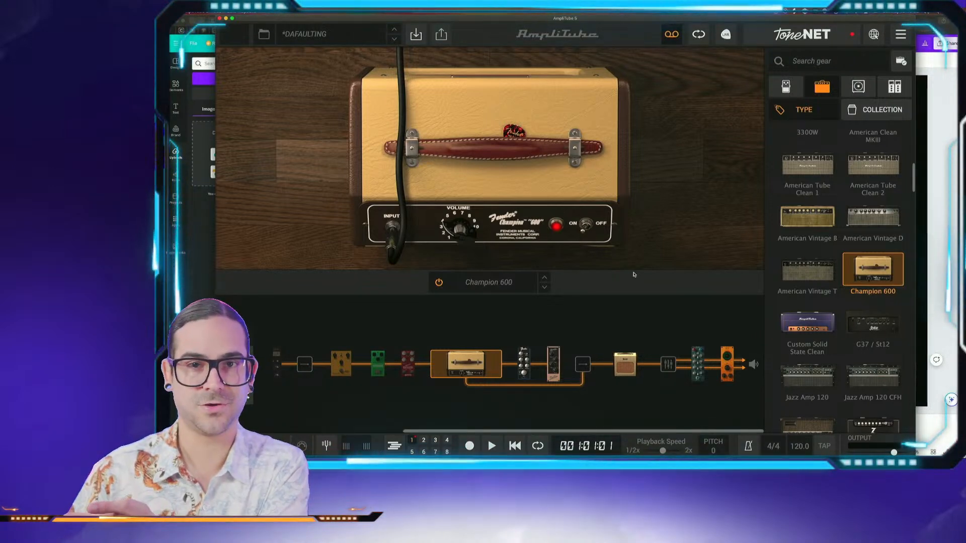
pyautogui.click(862, 326)
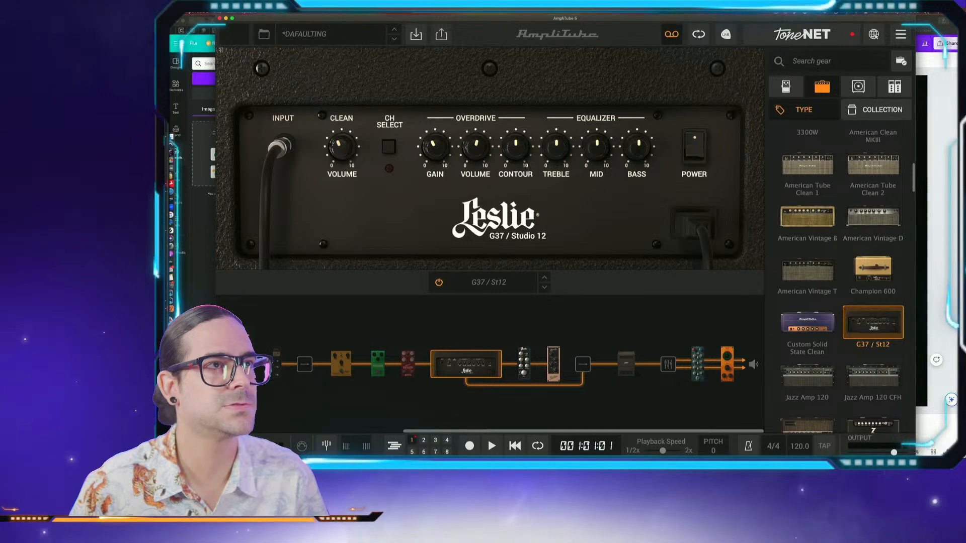
pyautogui.moveTo(215, 46); pyautogui.dragTo(763, 272)
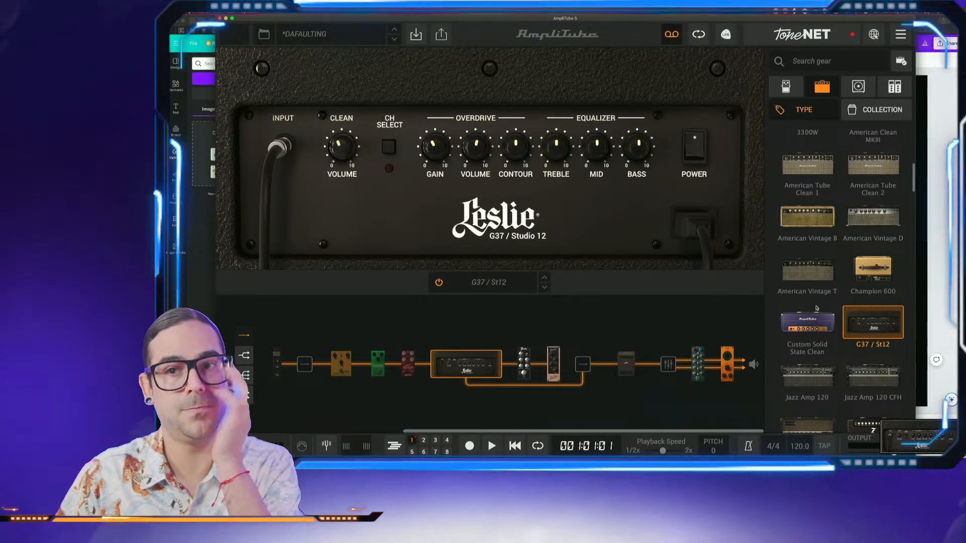
# Load the JH 1200 from the Clean type and capture a screenshot of its full amp view
pyautogui.scroll(-3, 817, 308)
pyautogui.scroll(-1, 817, 308)
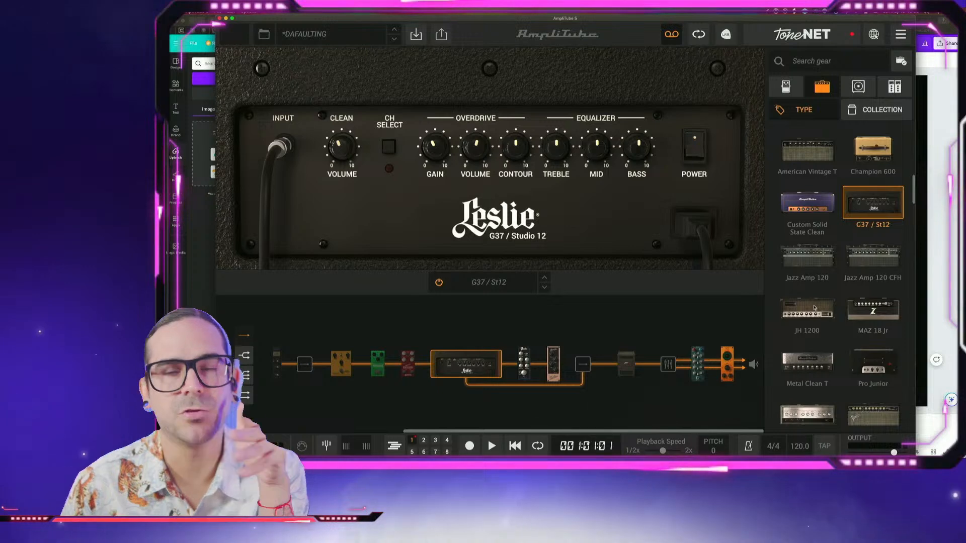
pyautogui.scroll(-1, 814, 307)
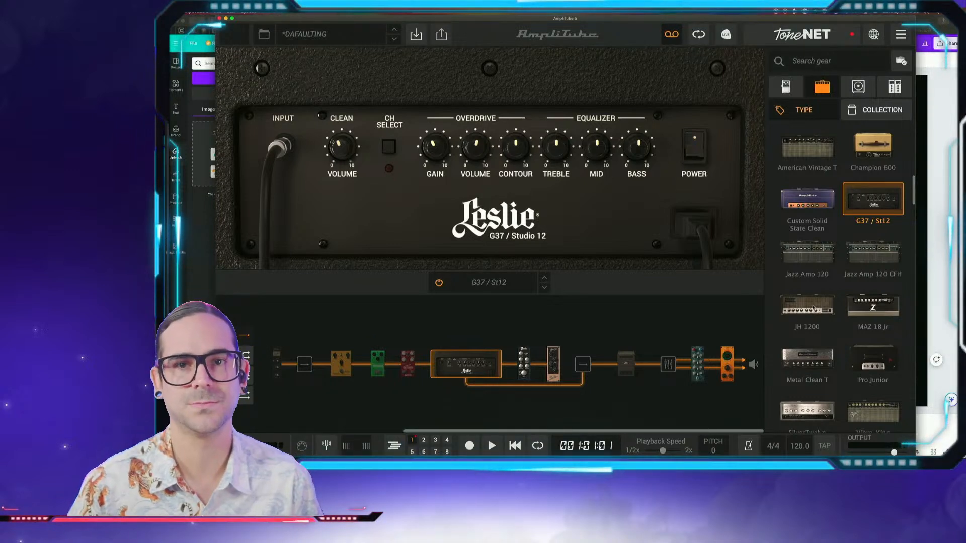
pyautogui.scroll(1, 814, 309)
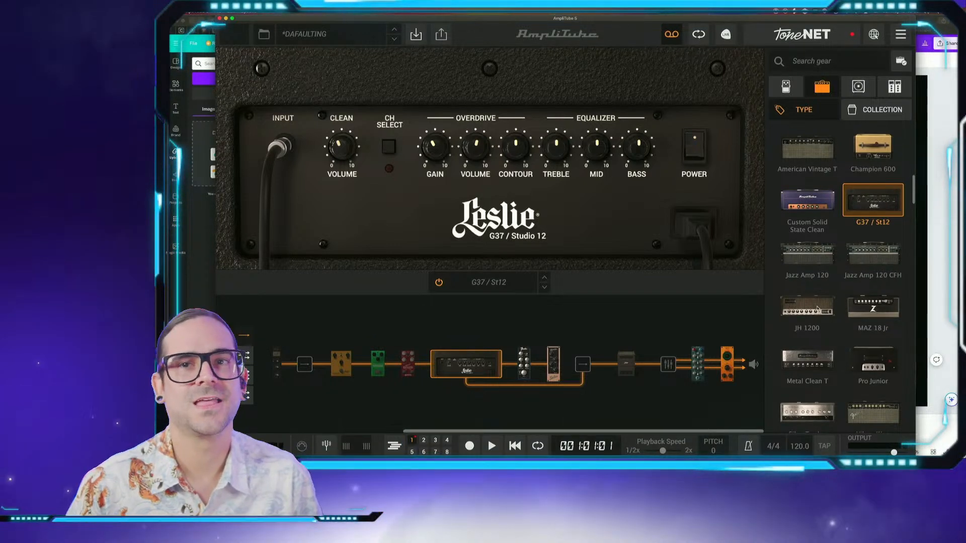
pyautogui.click(807, 307)
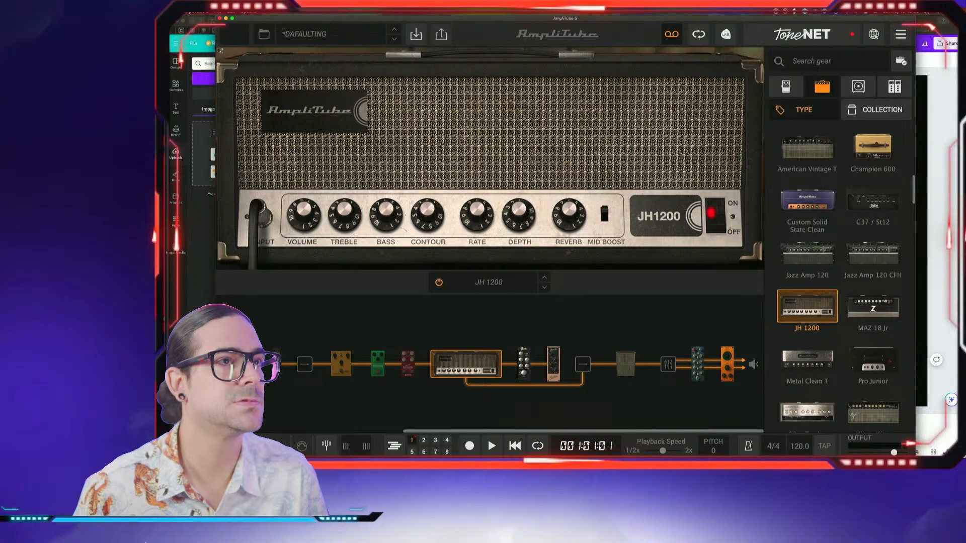
pyautogui.moveTo(215, 47); pyautogui.dragTo(764, 269)
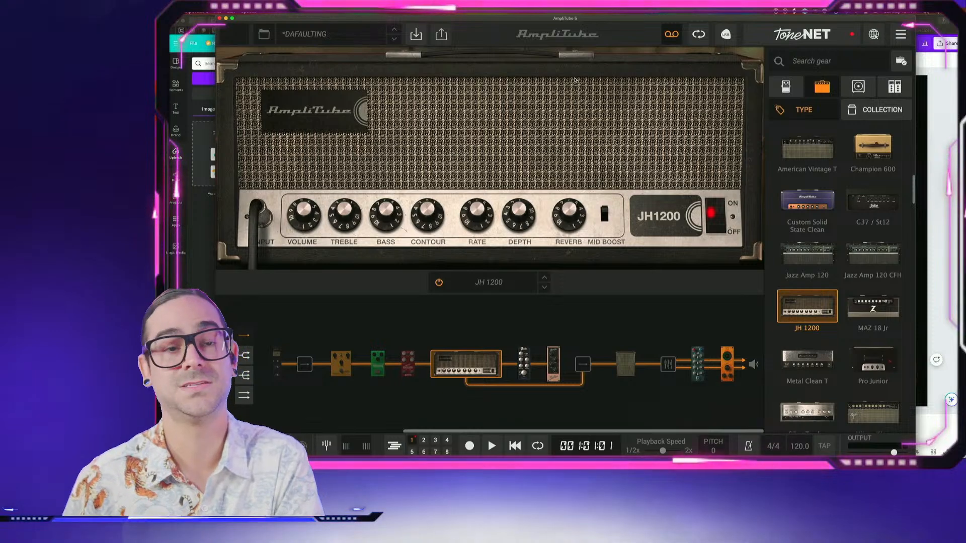
# Switch to Finder, preview the newest screenshot in the Desktop folder, and return to AmpliTube
pyautogui.press('super+Tab')
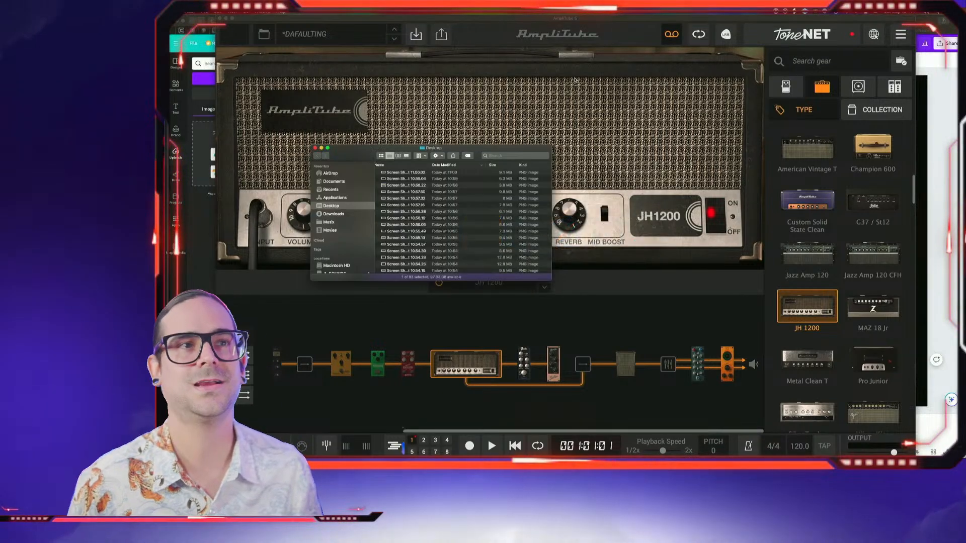
pyautogui.scroll(3, 424, 253)
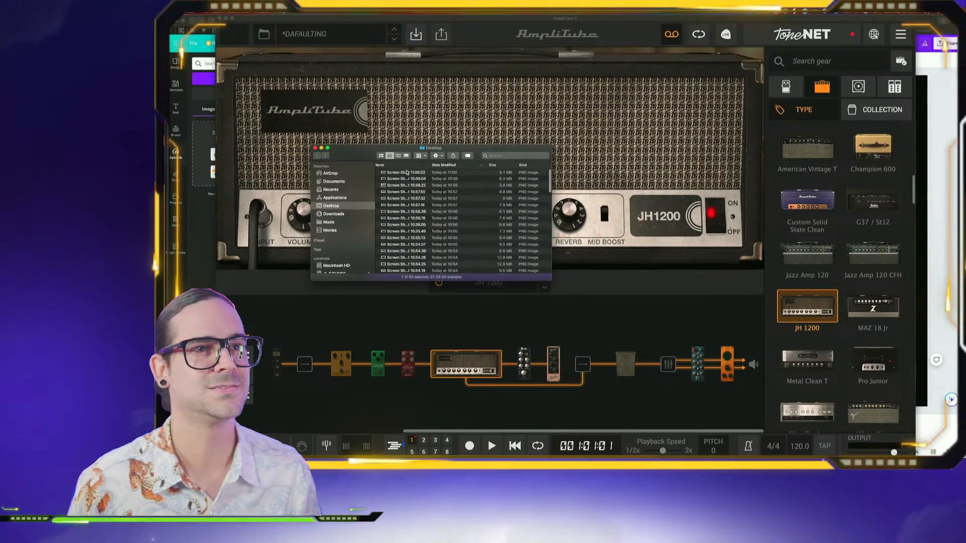
pyautogui.press('space')
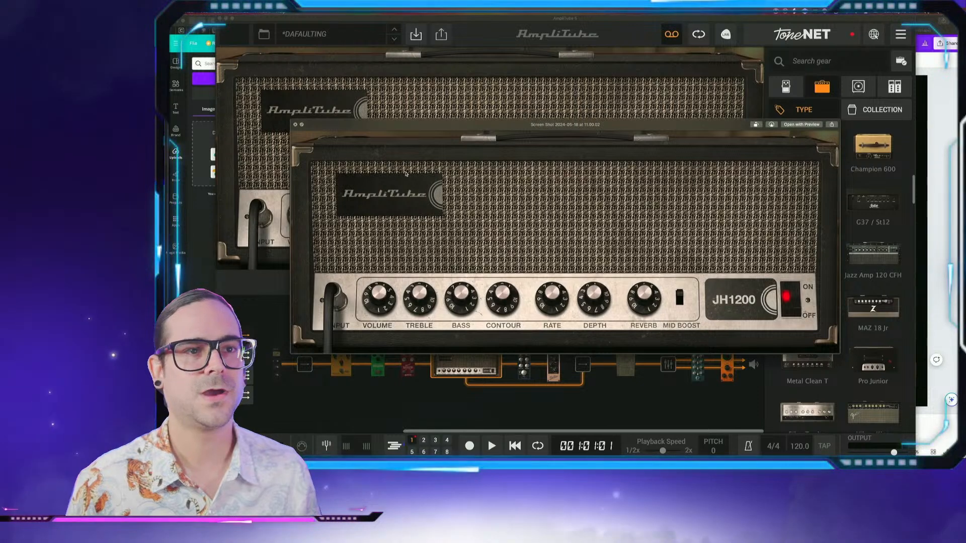
pyautogui.press('space')
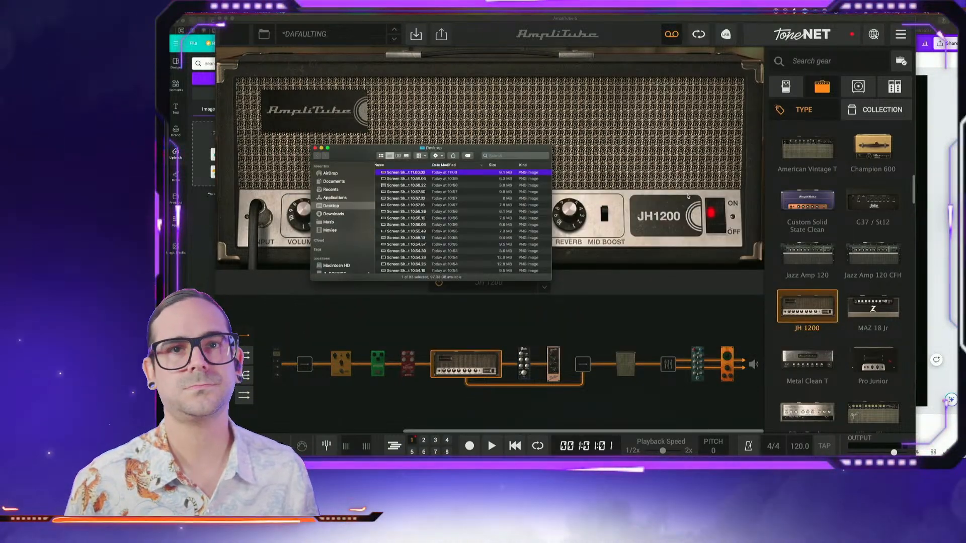
pyautogui.click(687, 196)
# Load the MAZ 18 Jr from the Clean type and preview the newest Desktop screenshot in Finder
pyautogui.scroll(-3, 875, 232)
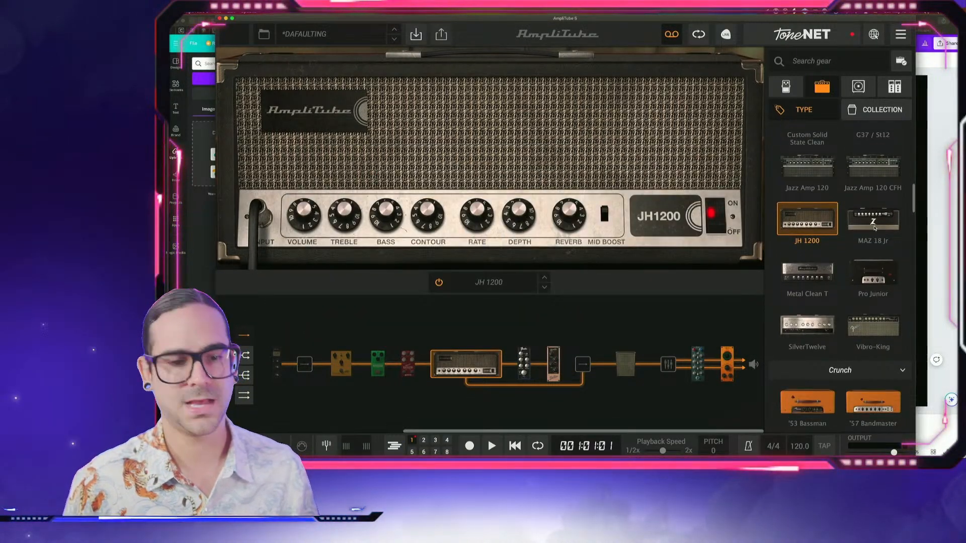
pyautogui.click(874, 229)
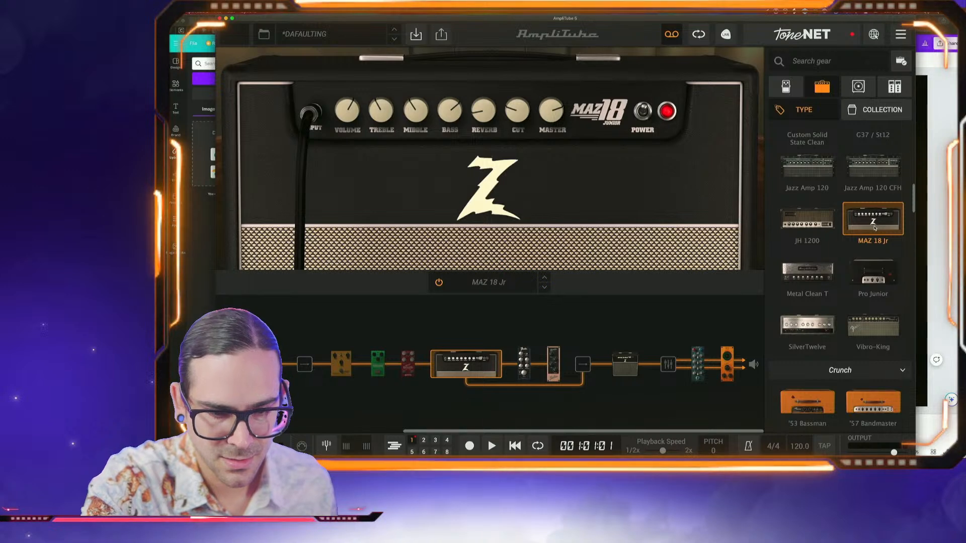
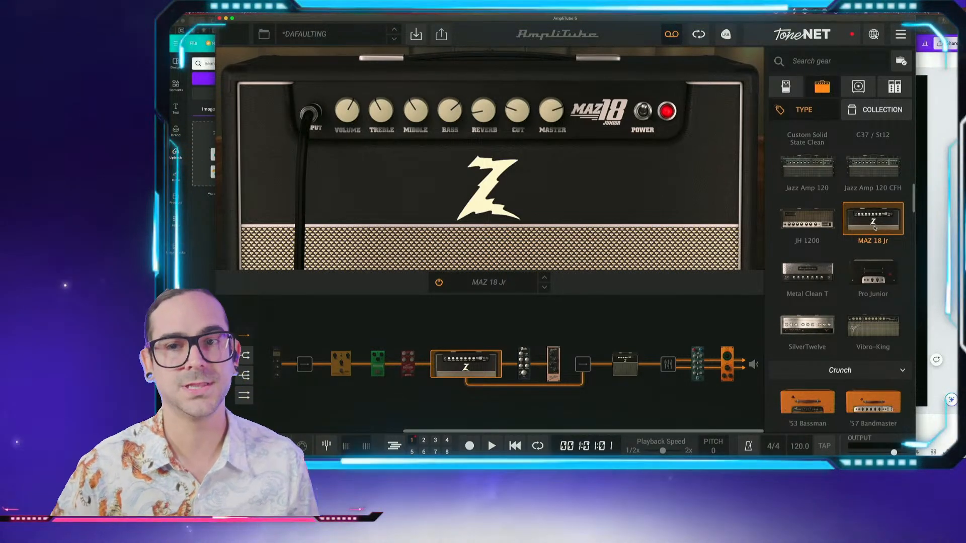
pyautogui.press('super+Tab')
pyautogui.press('space')
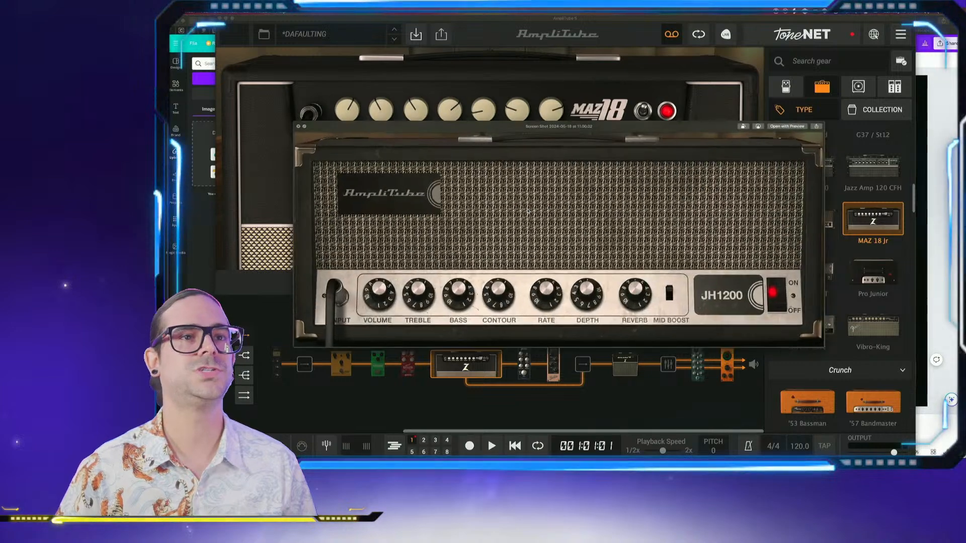
pyautogui.press('space')
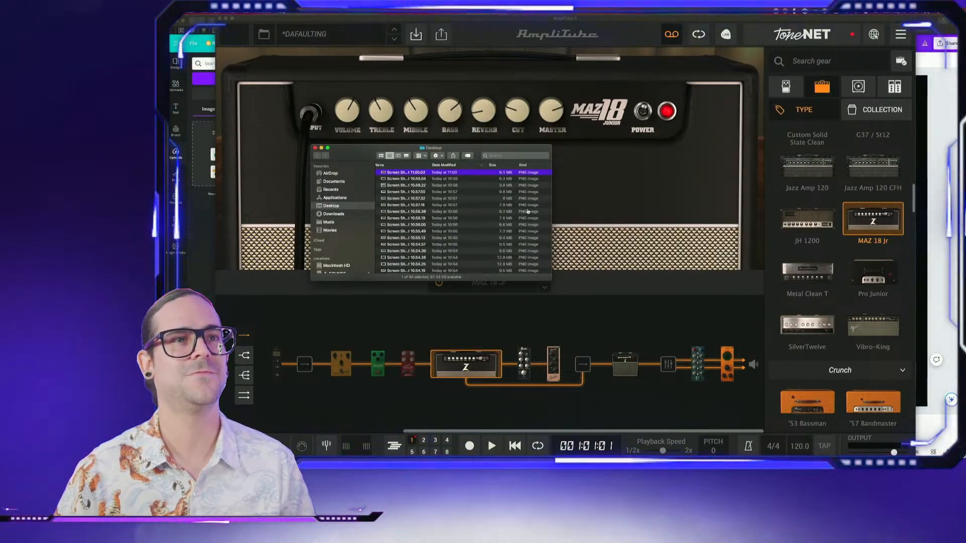
# Switch back to AmpliTube and take screenshots of the MAZ 18 Jr and, once loaded, the Pro Junior
pyautogui.press('super+Tab')
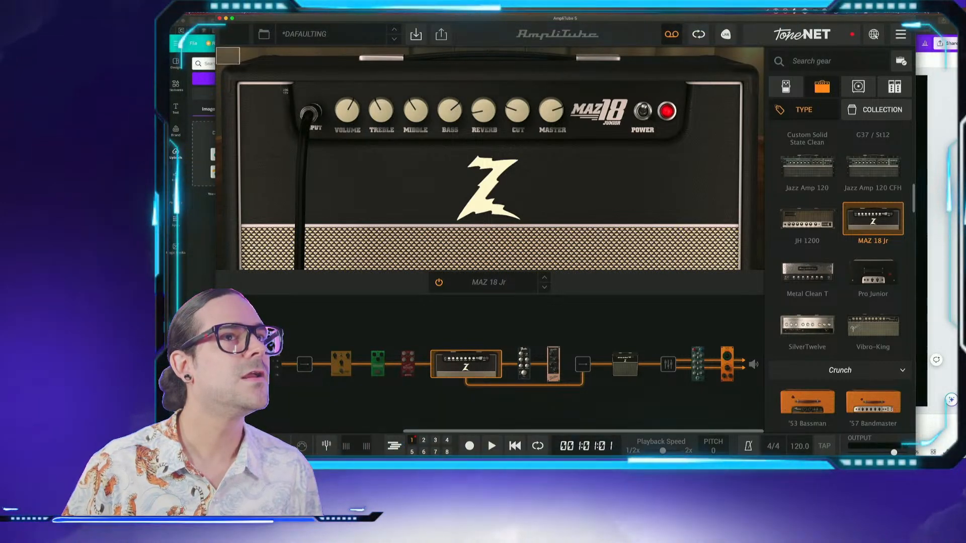
pyautogui.moveTo(217, 47); pyautogui.dragTo(763, 271)
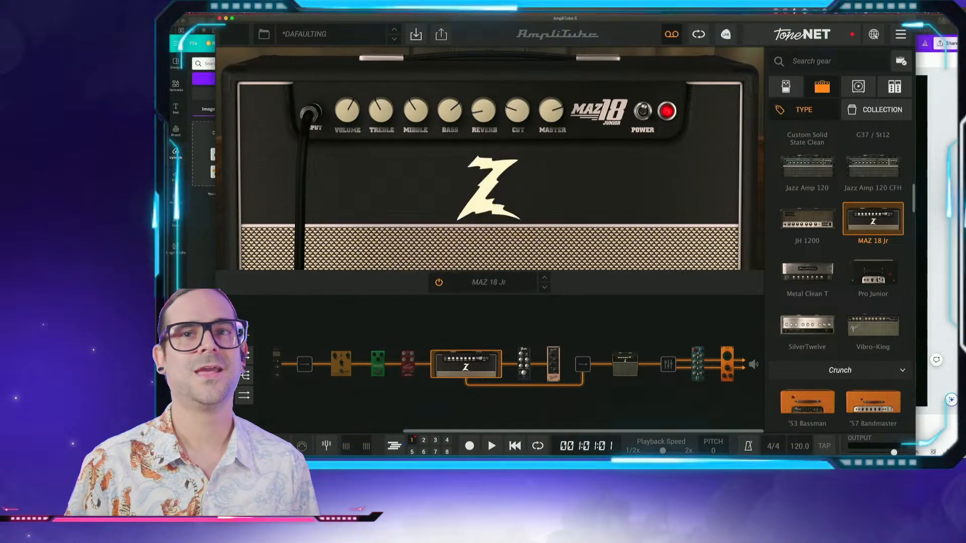
pyautogui.click(875, 276)
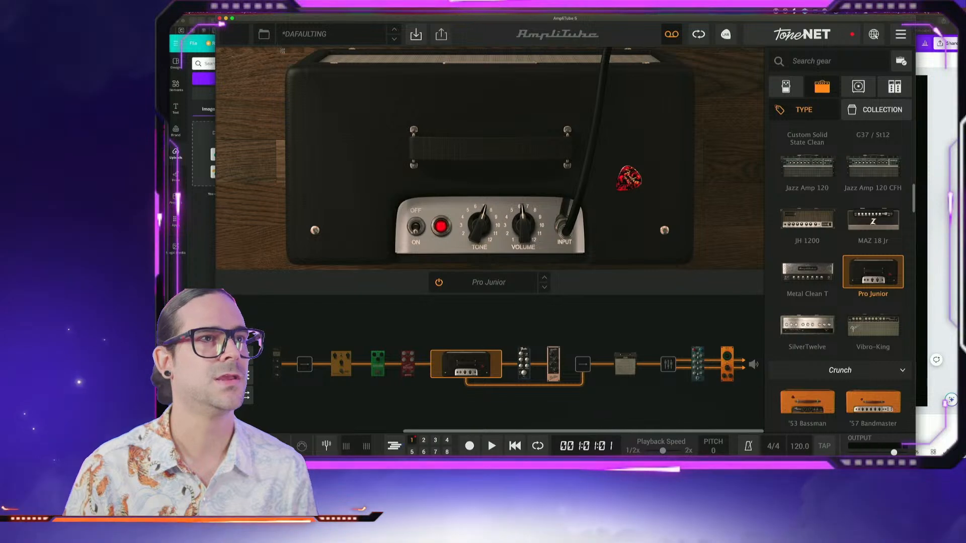
pyautogui.moveTo(278, 48); pyautogui.dragTo(707, 270)
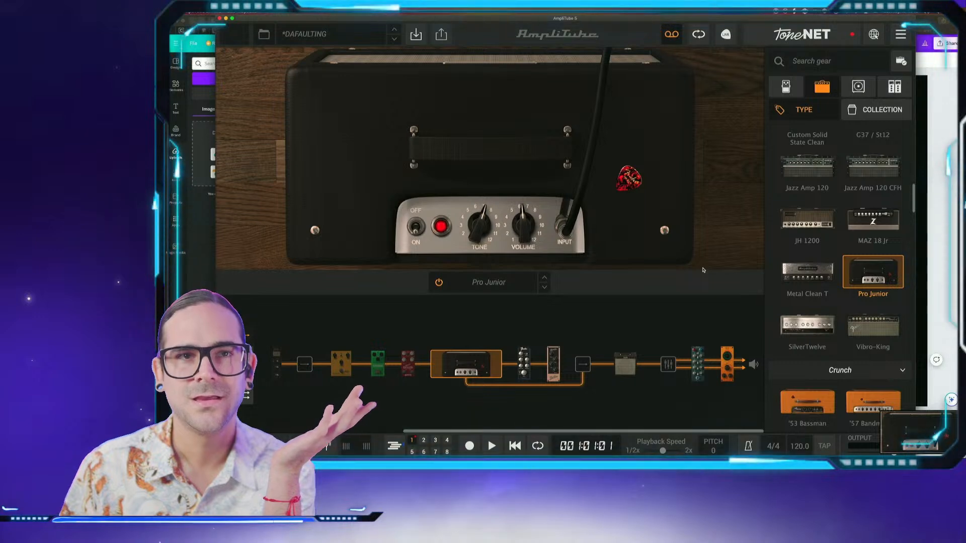
# Load the SilverTwelve and Vibro-King amps in turn and capture a screenshot of each amp view
pyautogui.click(791, 318)
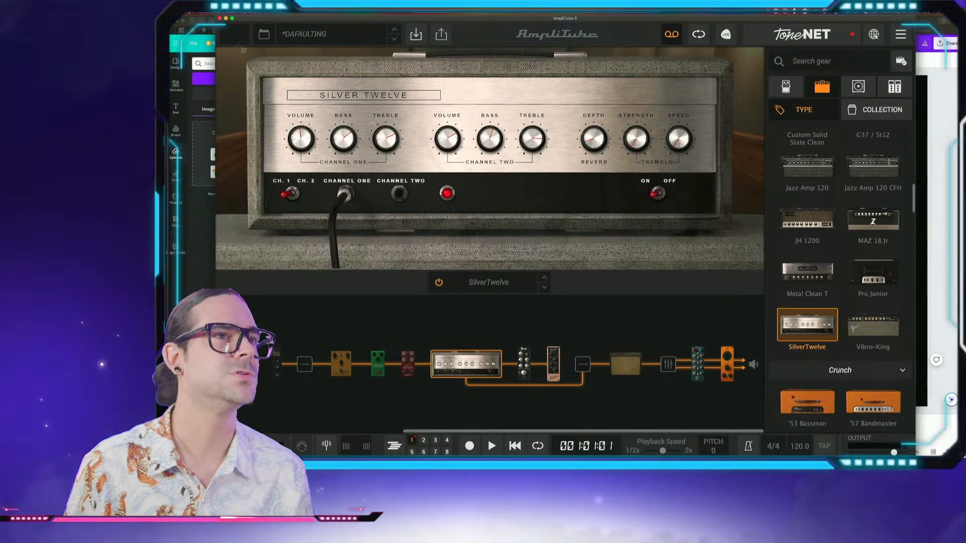
pyautogui.moveTo(241, 47); pyautogui.dragTo(741, 244)
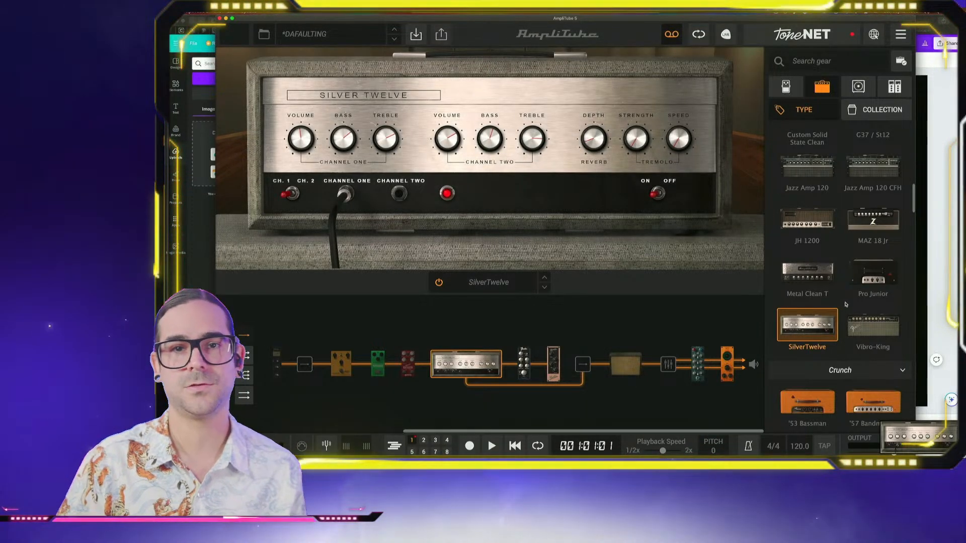
pyautogui.click(878, 329)
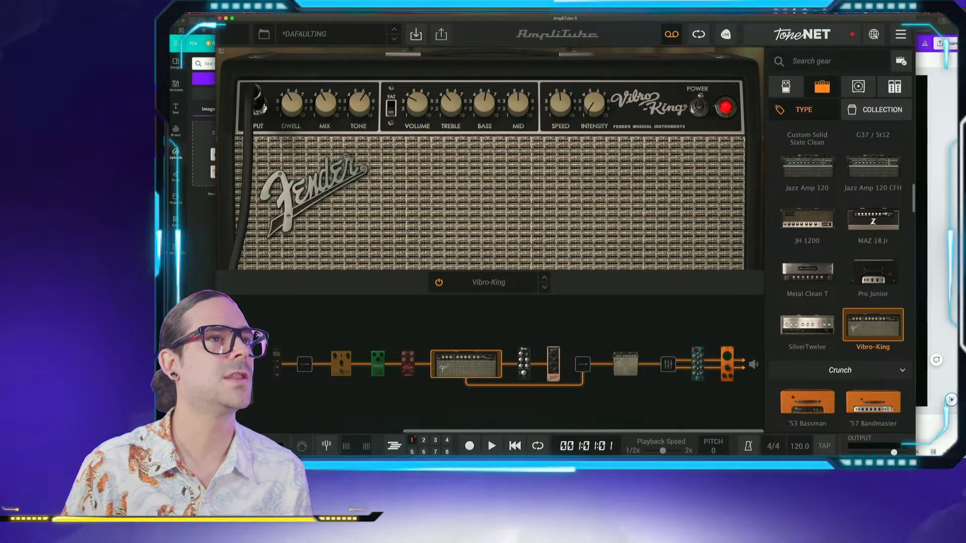
pyautogui.moveTo(216, 46); pyautogui.dragTo(764, 272)
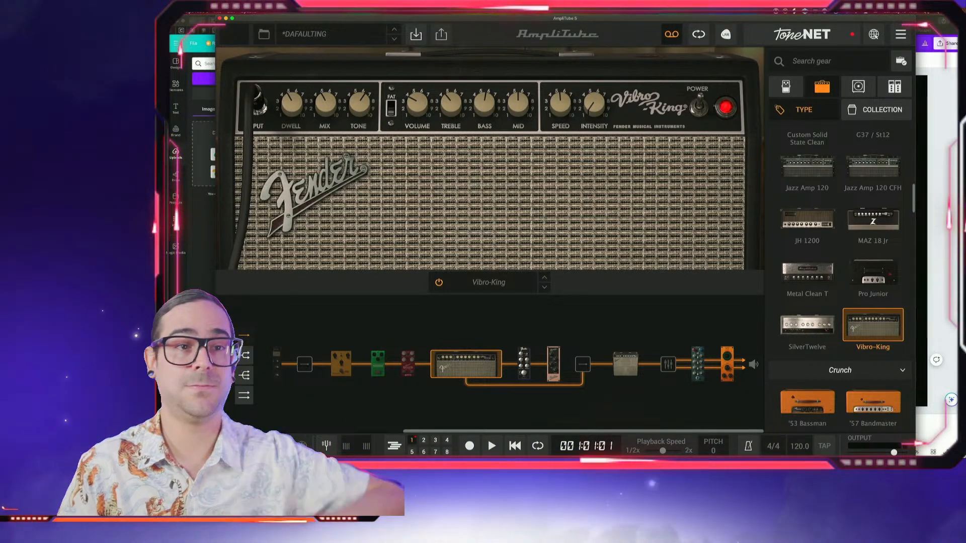
# Look through the signal chain and select the Model 670 compressor after the noise gate to show its pedal section
pyautogui.hscroll(-3, 447, 350)
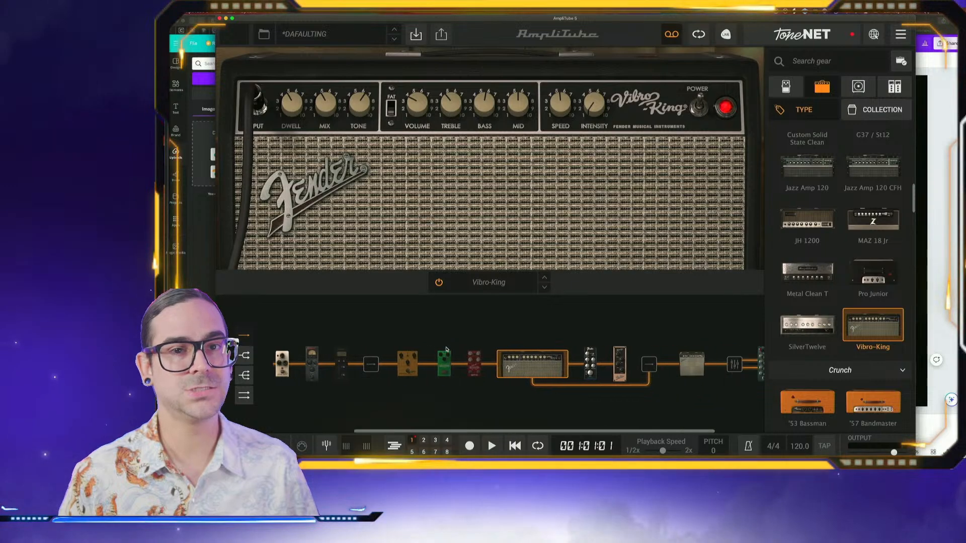
pyautogui.hscroll(3, 447, 349)
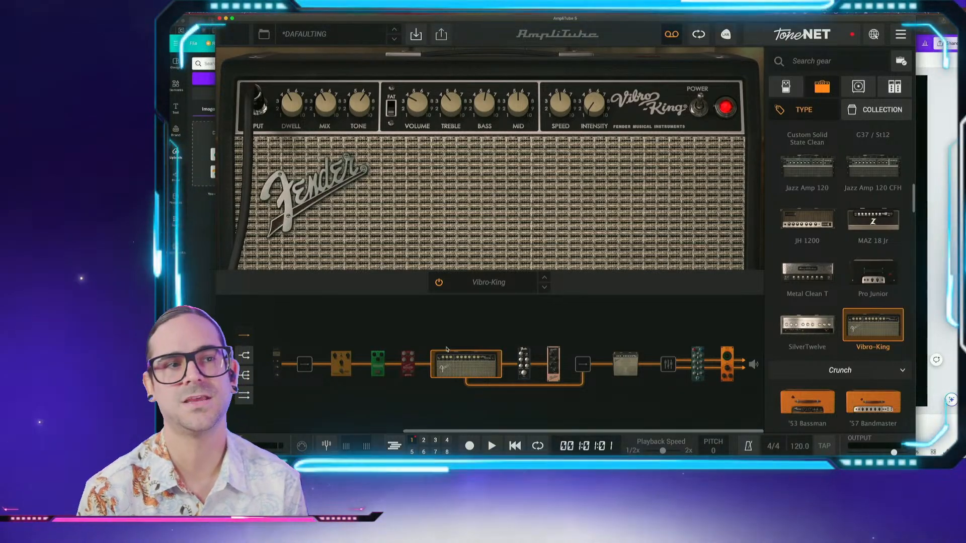
pyautogui.hscroll(-10, 446, 352)
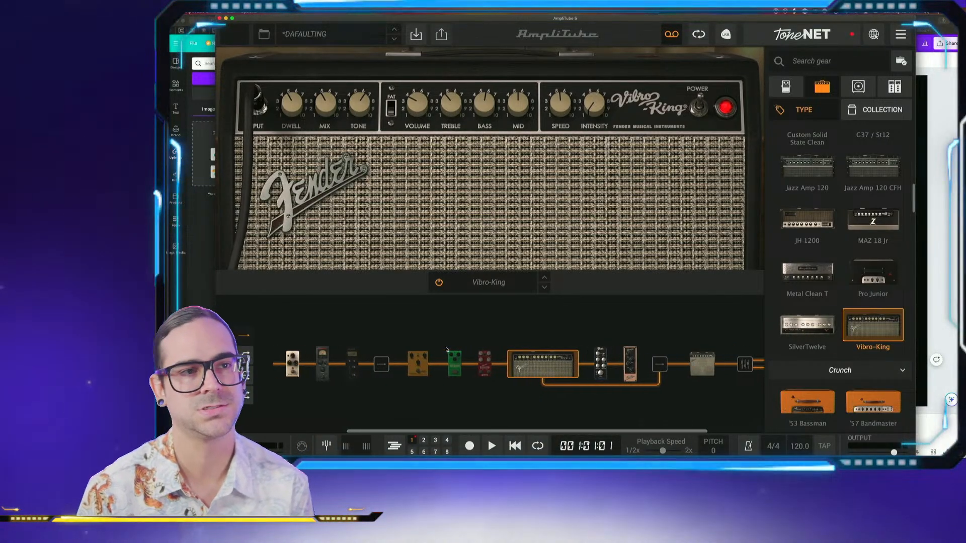
pyautogui.click(424, 370)
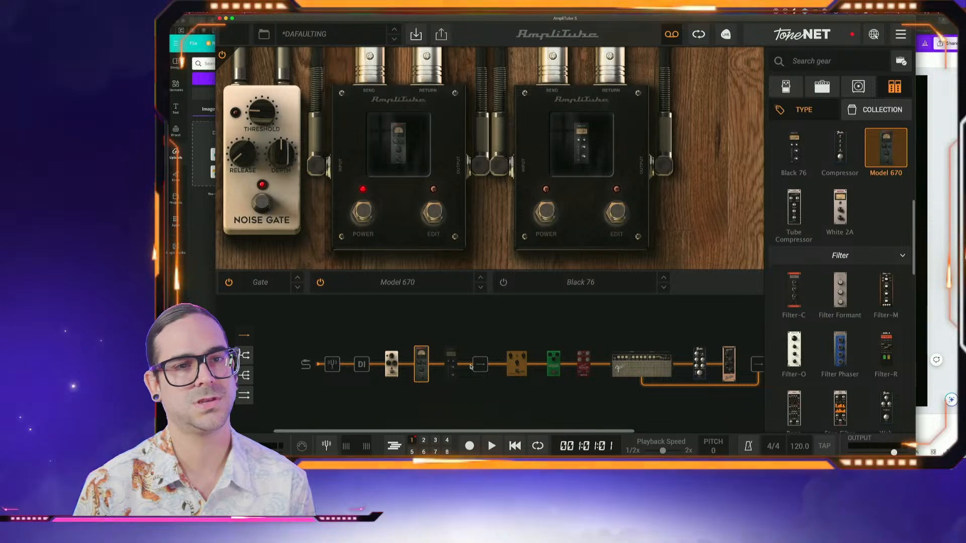
# Look along the signal chain, viewing the Vibro-King amp and the Pinnacle Deluxe, OverScream and Mudhoney drive pedals
pyautogui.hscroll(1, 469, 366)
pyautogui.hscroll(6, 470, 365)
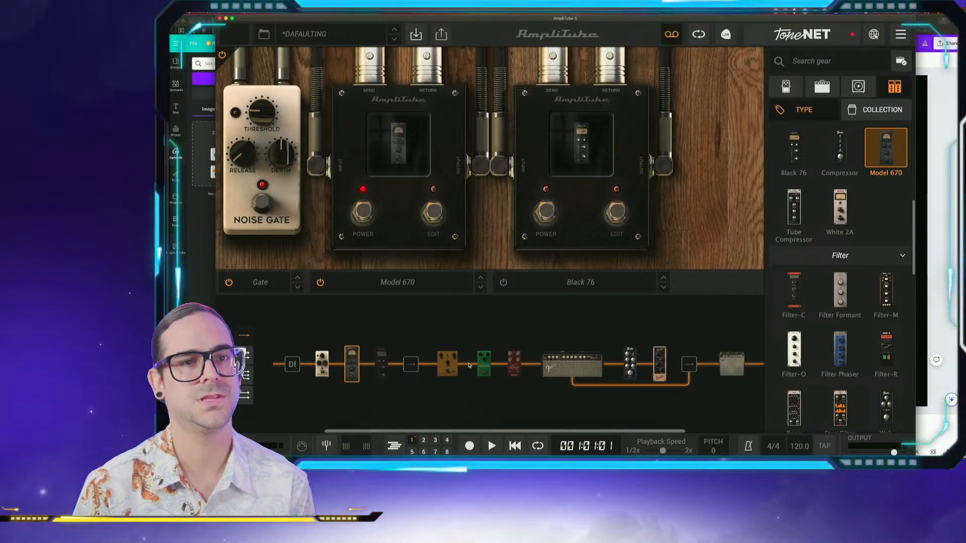
pyautogui.click(482, 366)
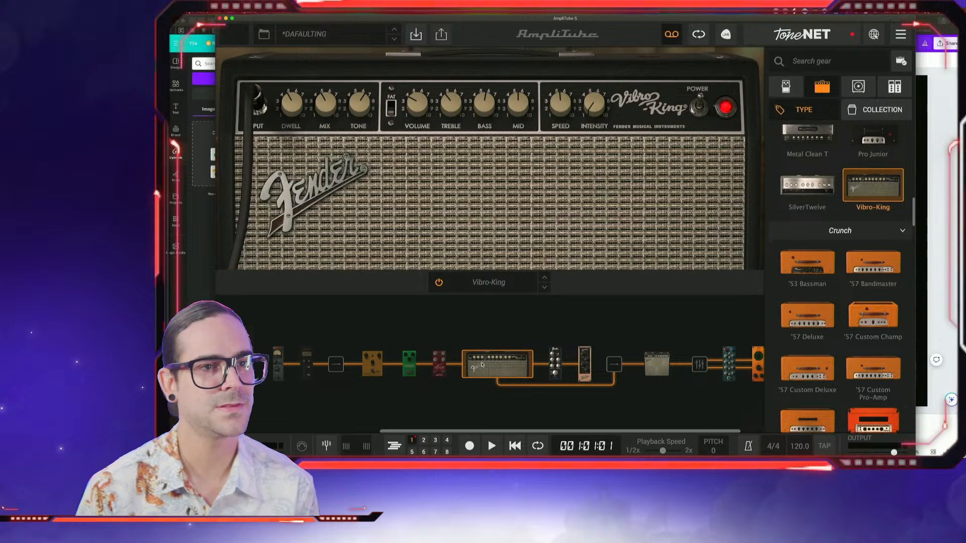
pyautogui.click(439, 364)
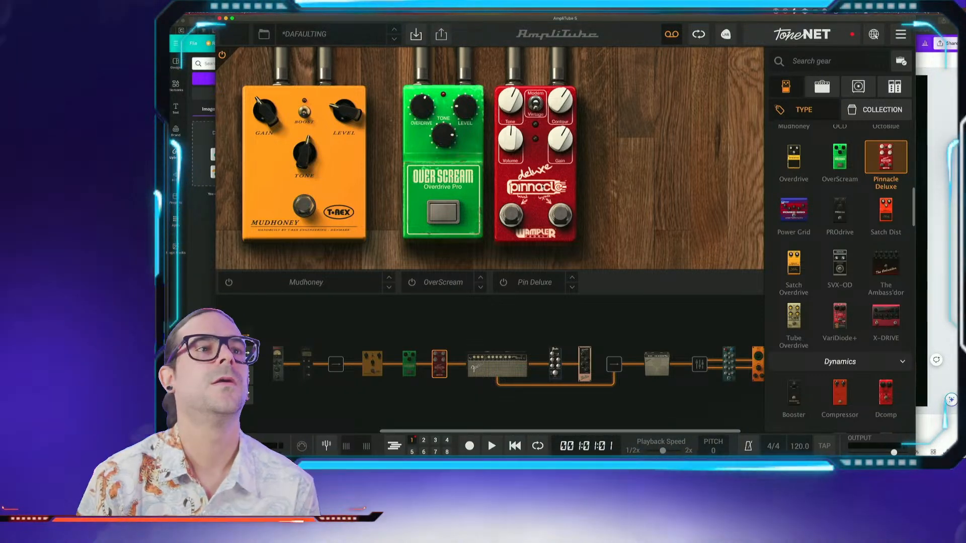
pyautogui.click(473, 111)
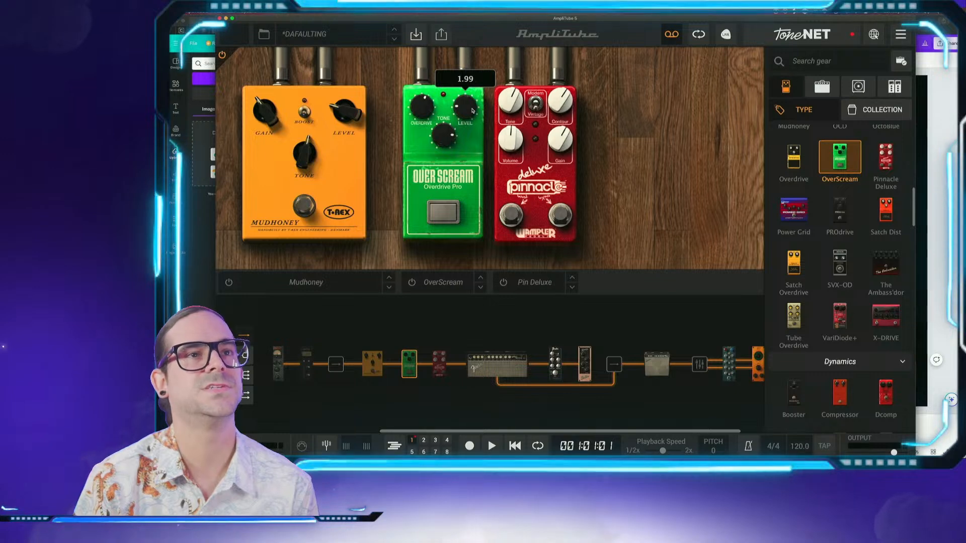
pyautogui.click(350, 117)
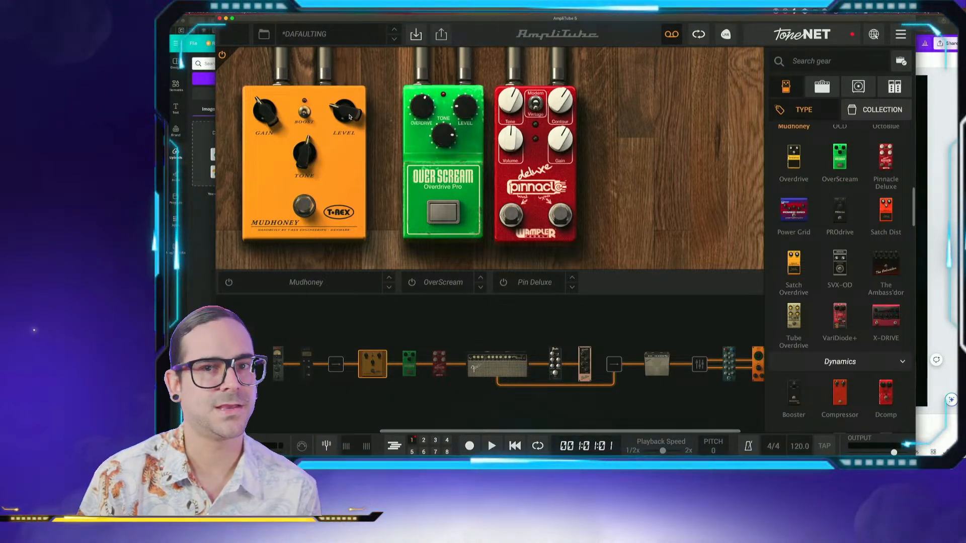
# Compare the Vibro-King amp view with the drive pedal section and look through the Clean amp models
pyautogui.click(487, 369)
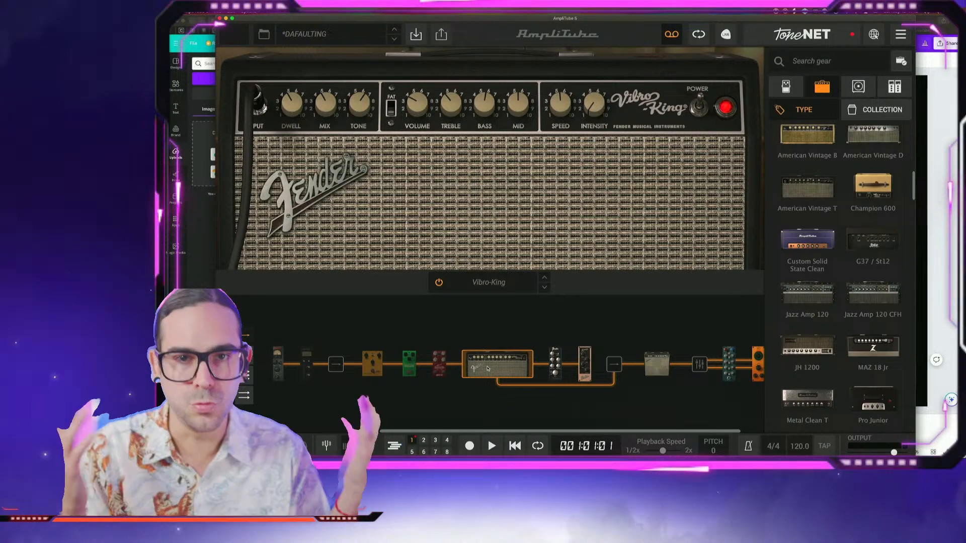
pyautogui.click(438, 367)
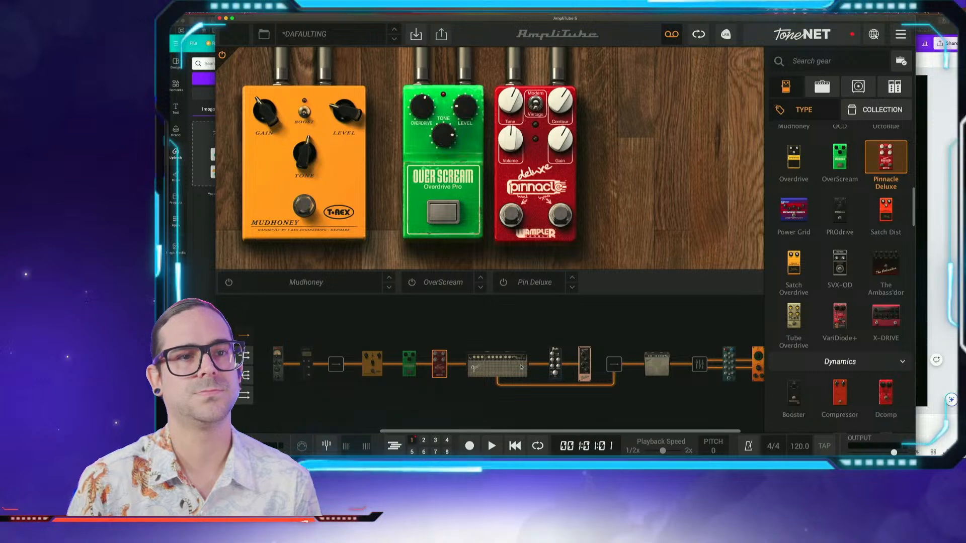
pyautogui.click(515, 369)
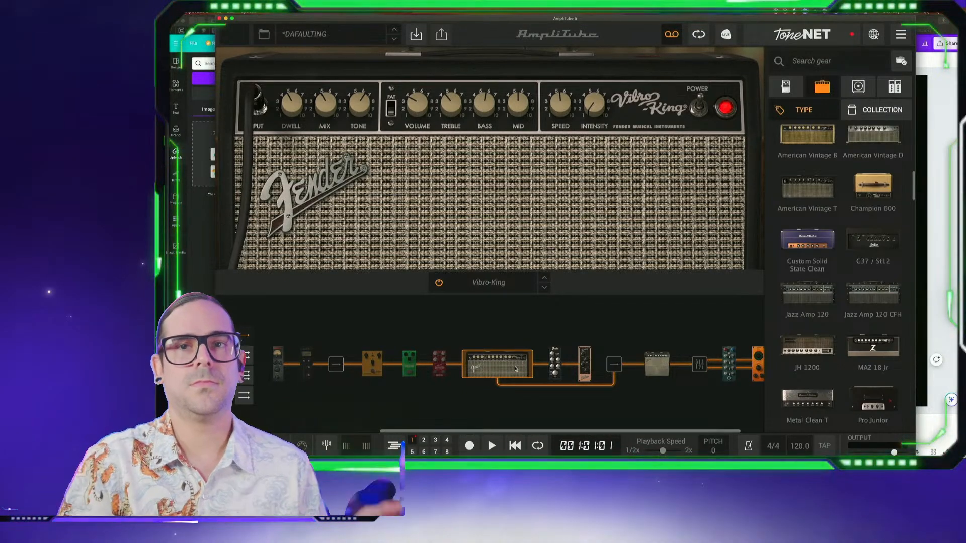
pyautogui.scroll(5, 811, 270)
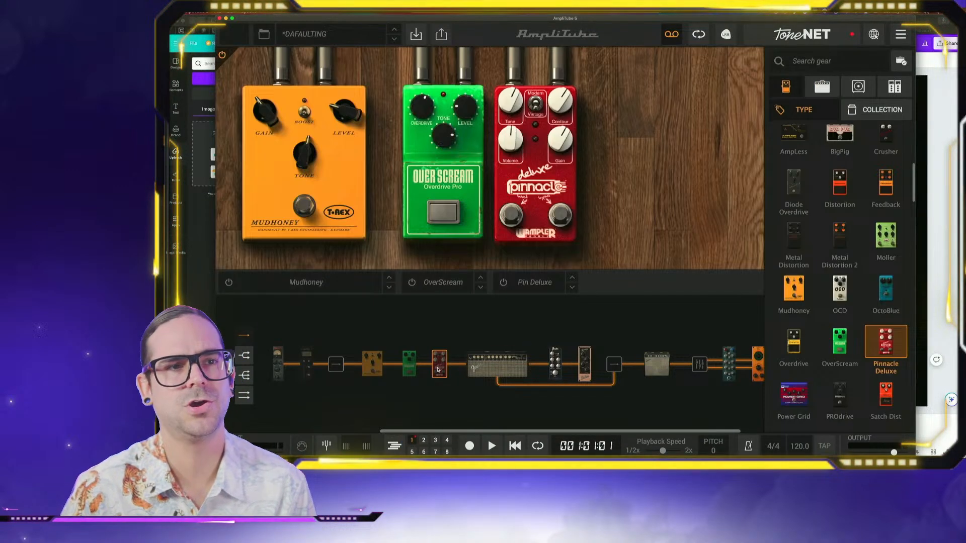
pyautogui.click(439, 363)
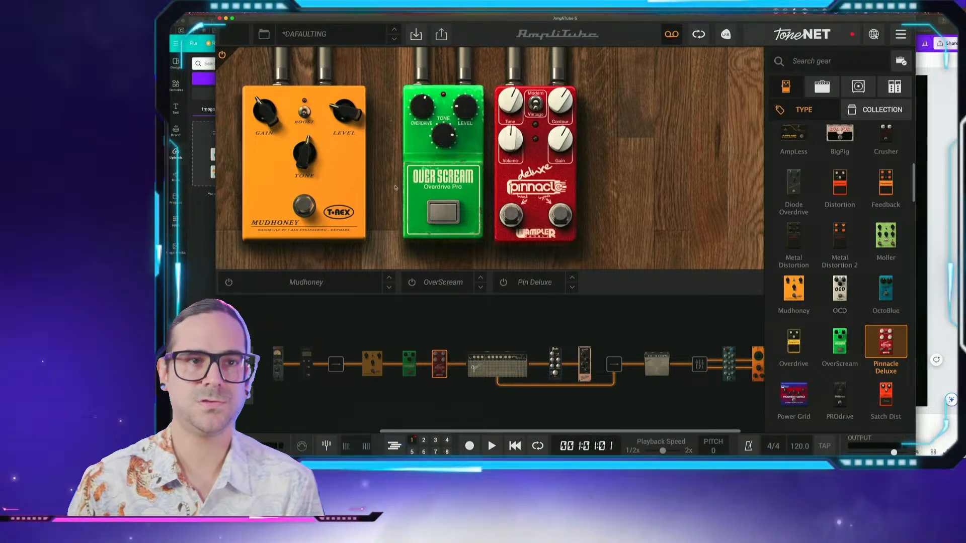
pyautogui.click(486, 358)
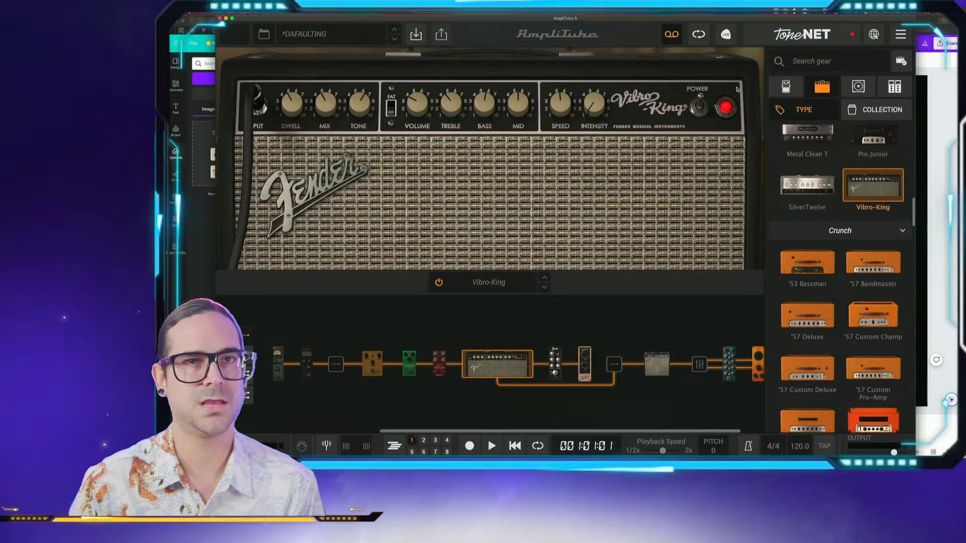
pyautogui.scroll(8, 797, 165)
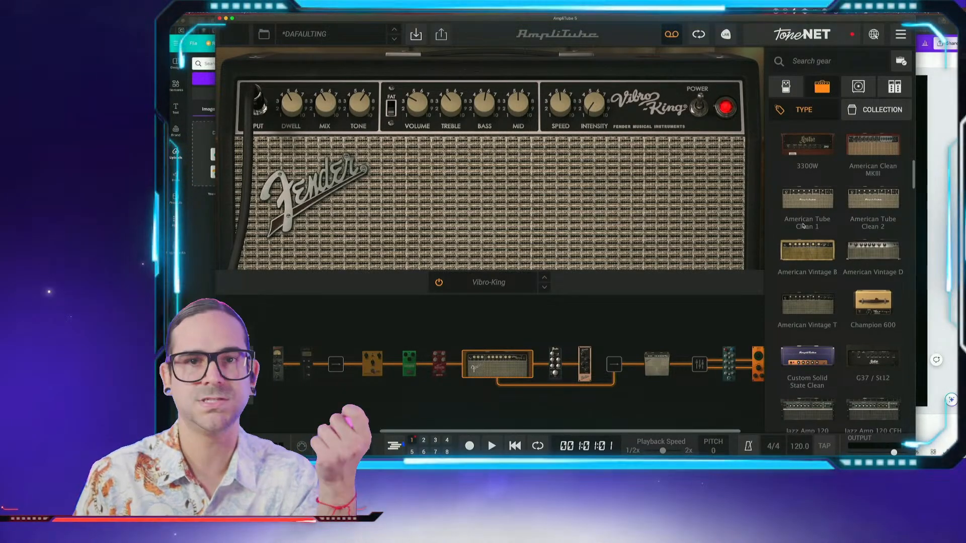
# Look through the distortion pedals in the gear browser, select the OverScream, and return to the Vibro-King amp view
pyautogui.click(440, 358)
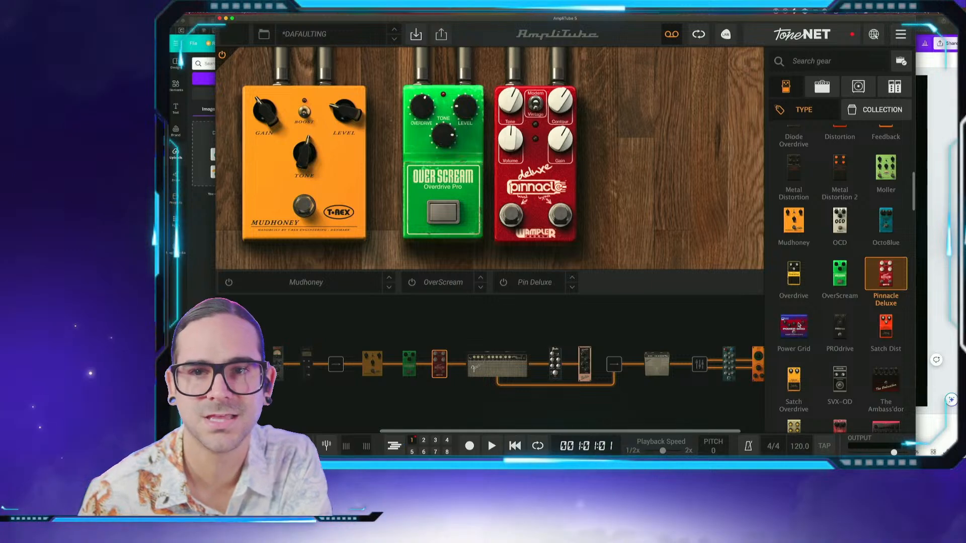
pyautogui.scroll(-1, 889, 374)
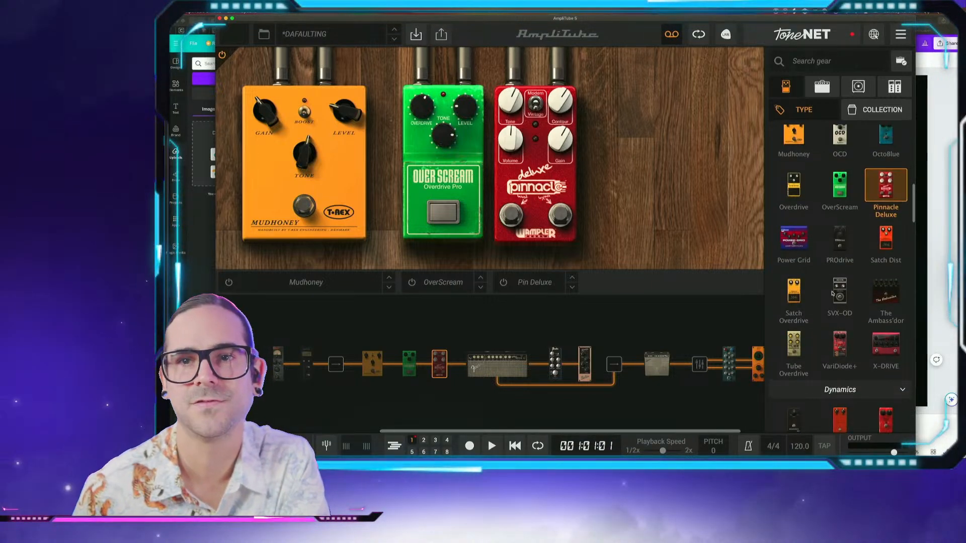
pyautogui.scroll(1, 864, 227)
pyautogui.scroll(3, 863, 226)
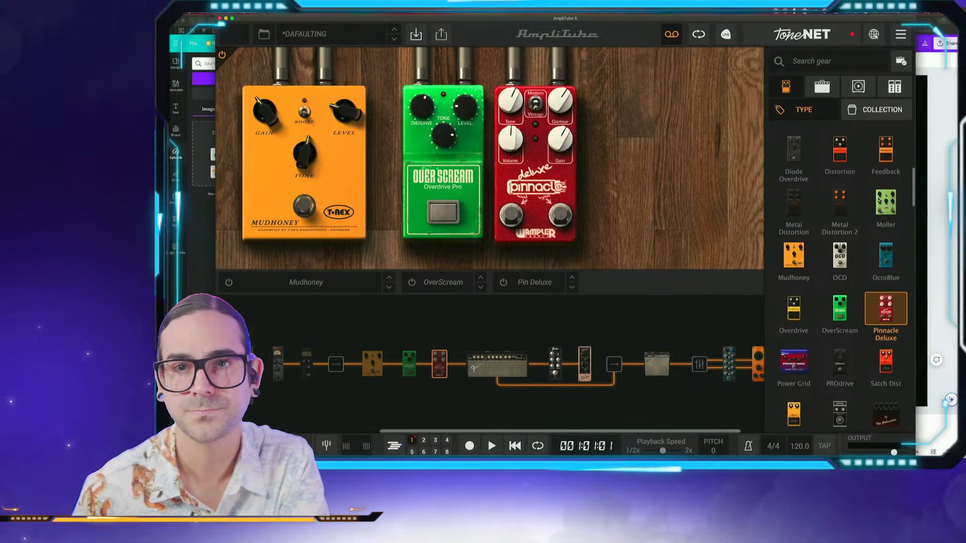
pyautogui.scroll(-1, 873, 337)
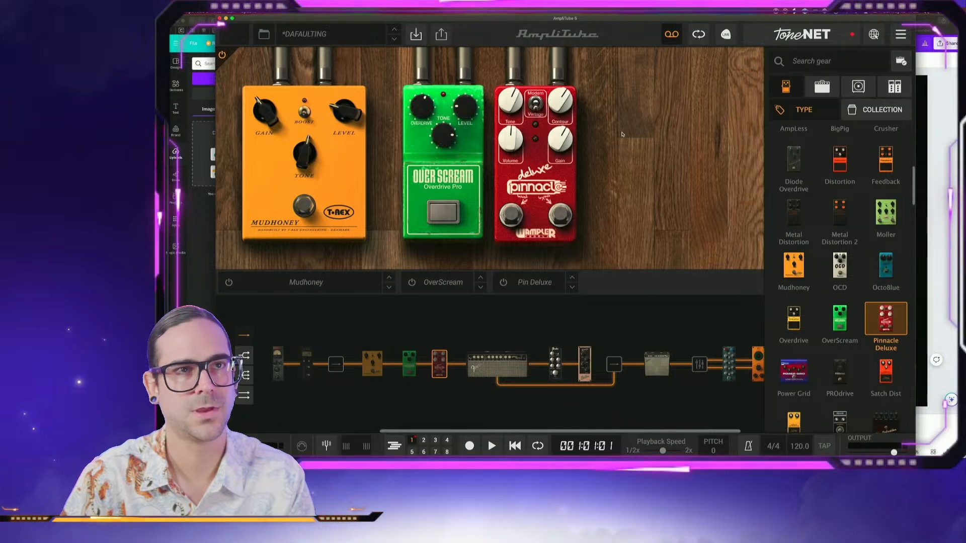
pyautogui.click(463, 199)
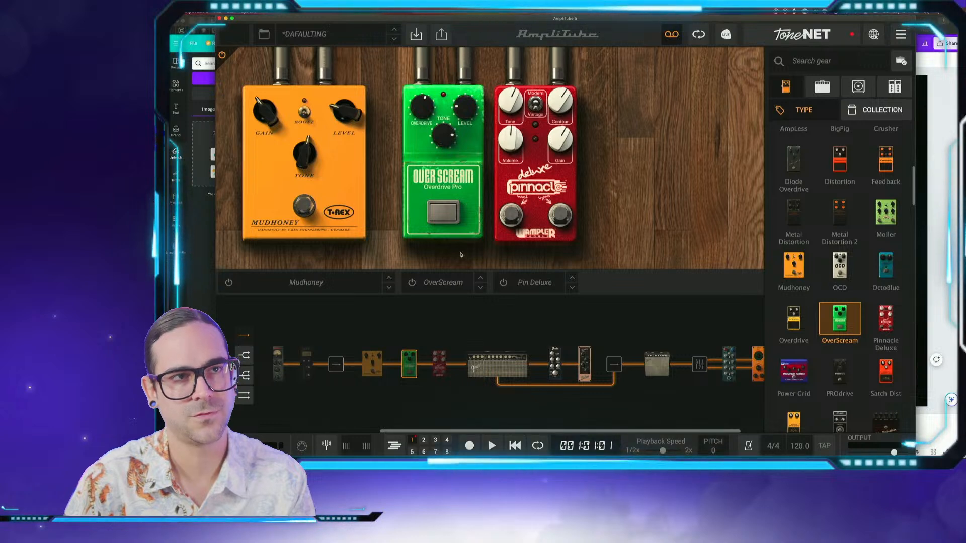
pyautogui.click(506, 371)
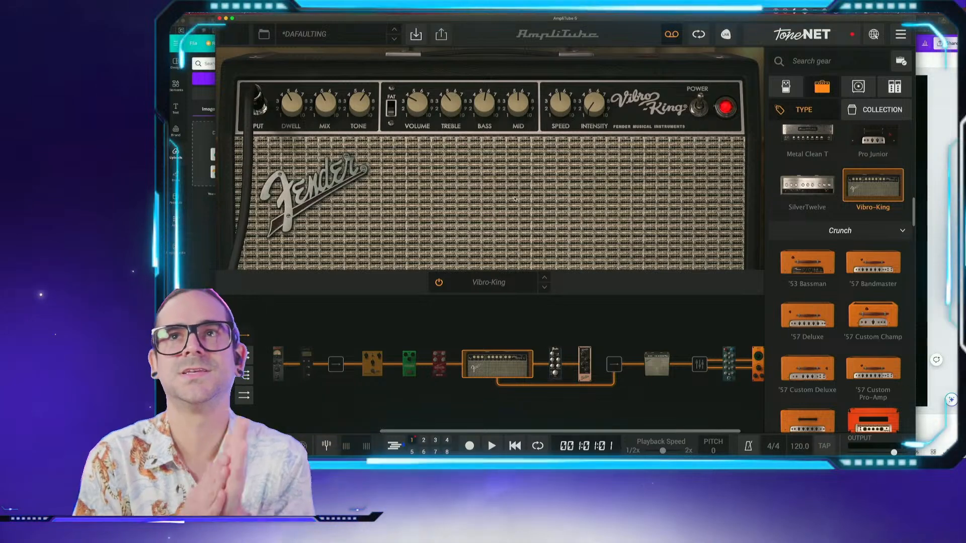
# Switch to Finder and preview the earliest of today's amp screenshots in the Desktop folder, from 10.52.54
pyautogui.press('super+Tab')
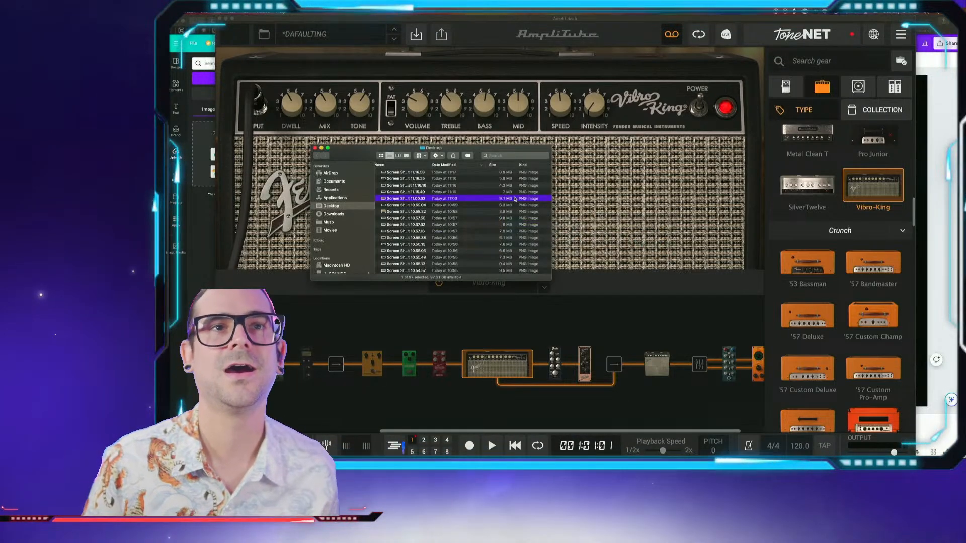
pyautogui.scroll(-3, 420, 176)
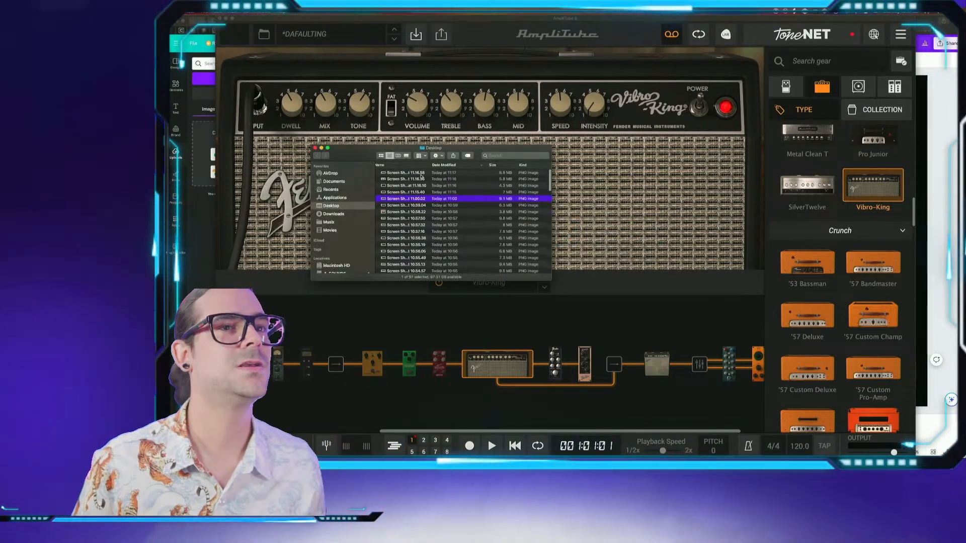
pyautogui.scroll(-5, 421, 176)
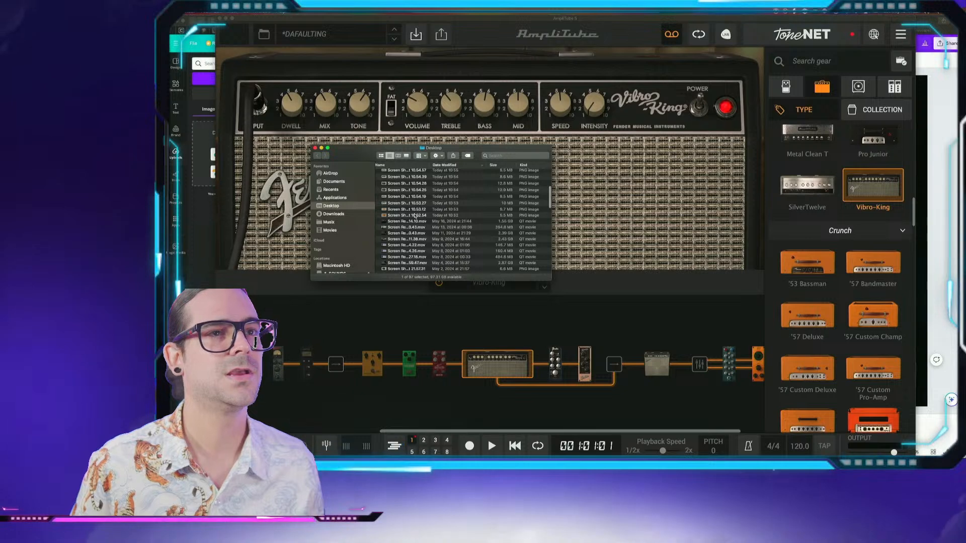
pyautogui.click(415, 215)
pyautogui.press('space')
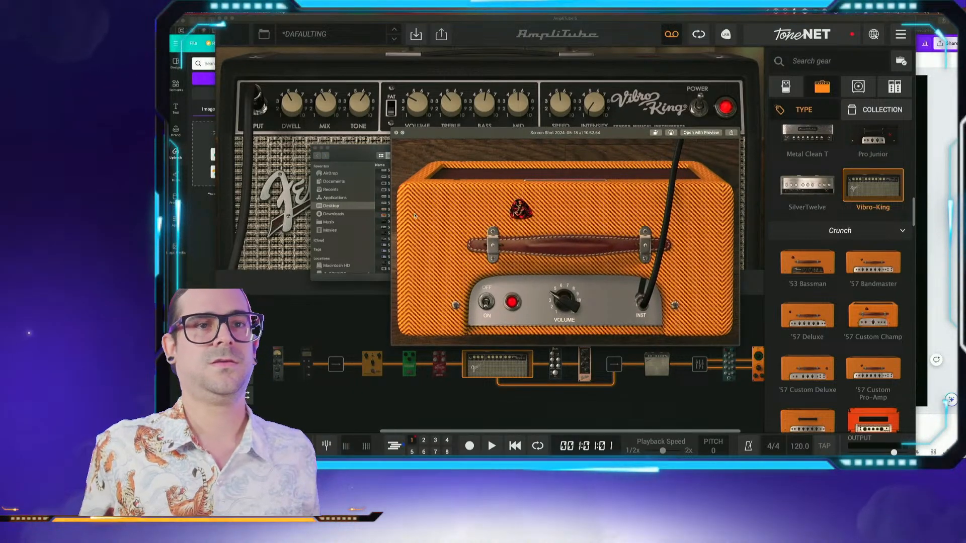
# Review the following screenshots in Quick Look, from the Vibroverb and Deluxe Reverb to the Princeton Reverb captures
pyautogui.press('Down')
pyautogui.press('Down')
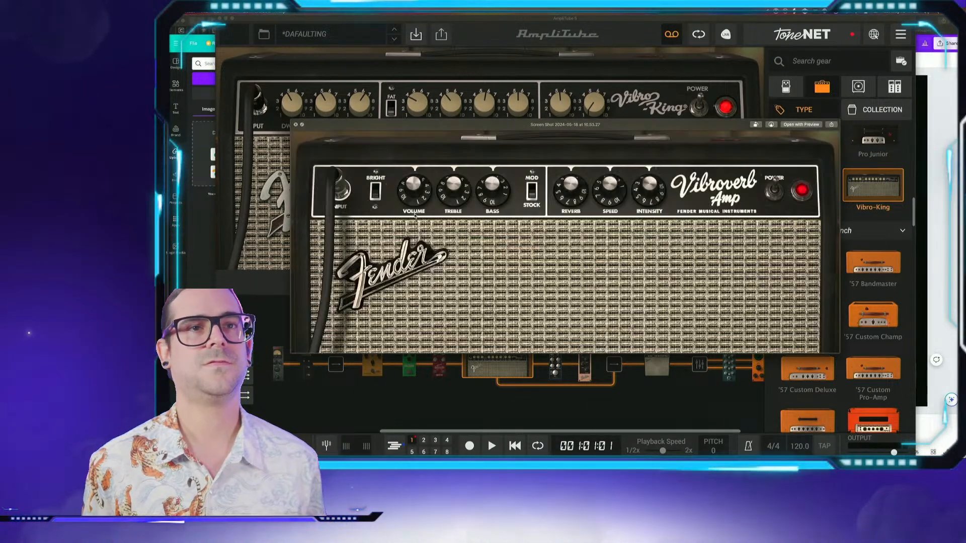
pyautogui.press('Down')
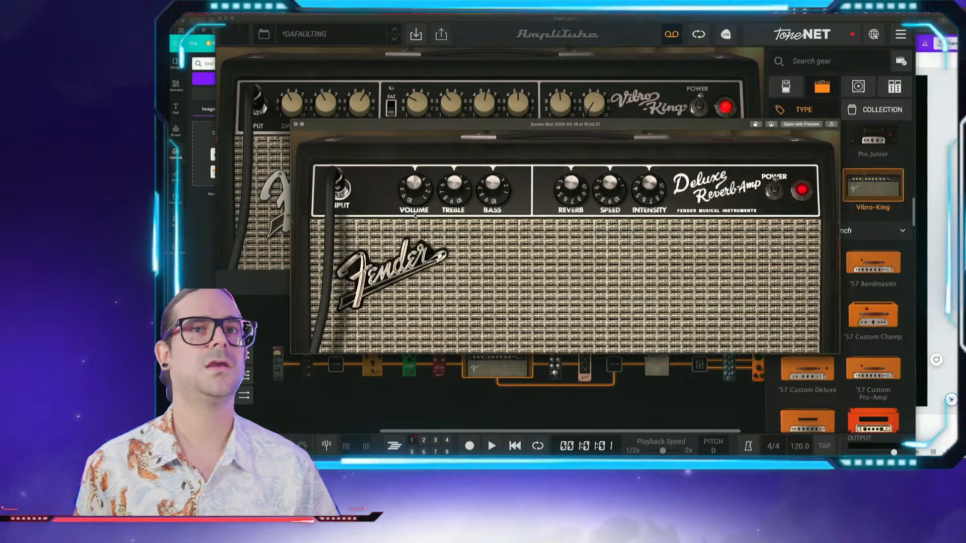
pyautogui.press('Down')
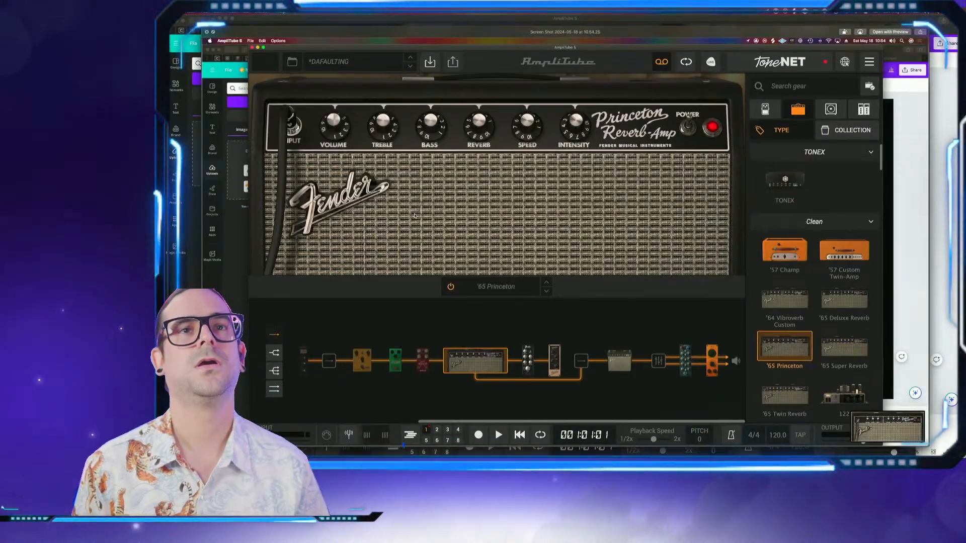
pyautogui.press('Up')
pyautogui.press('Down')
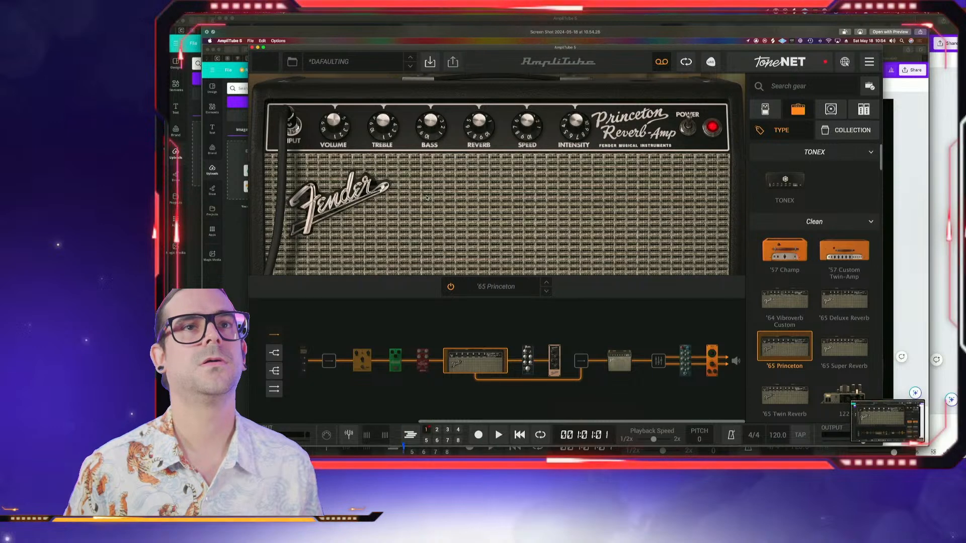
pyautogui.press('Down')
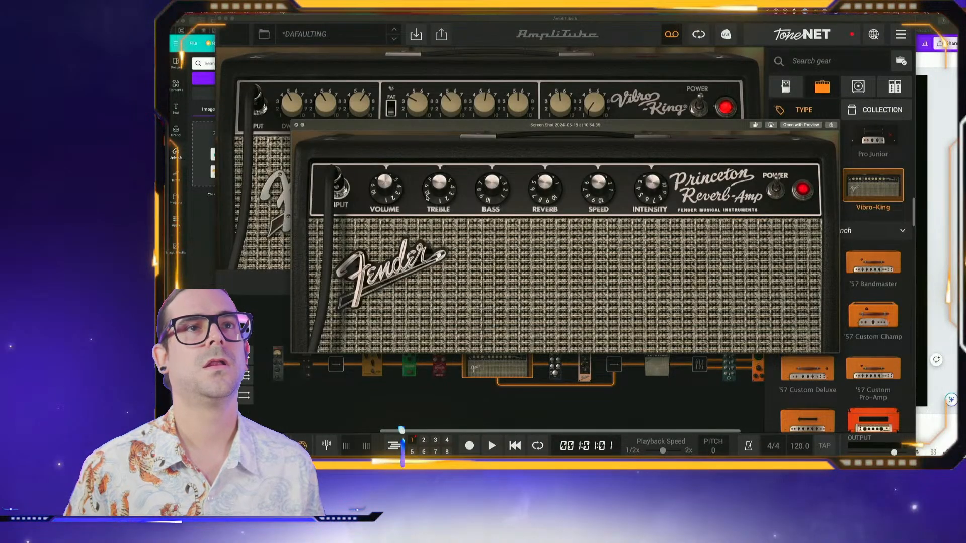
# Move the two full-screen captures of the '65 Princeton window to the Trash
pyautogui.press('Up')
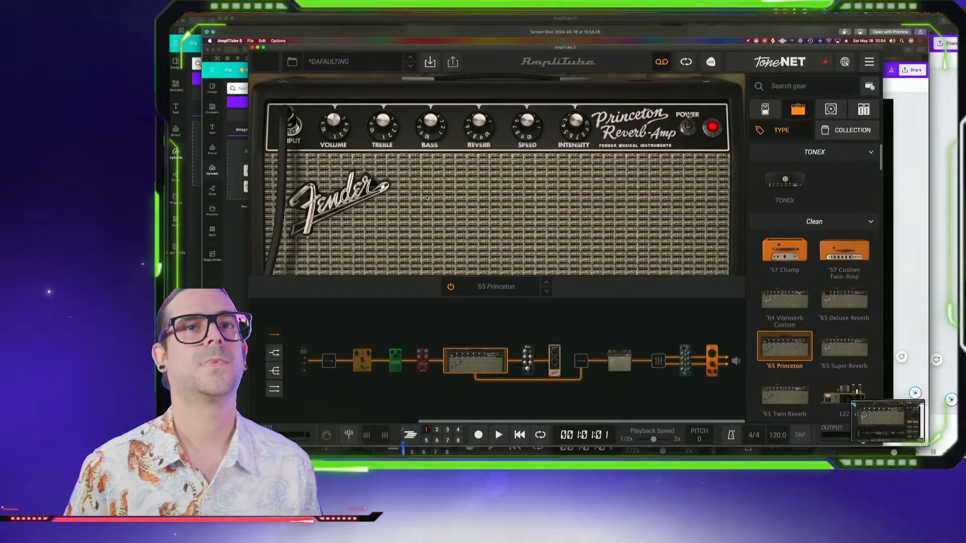
pyautogui.press('space')
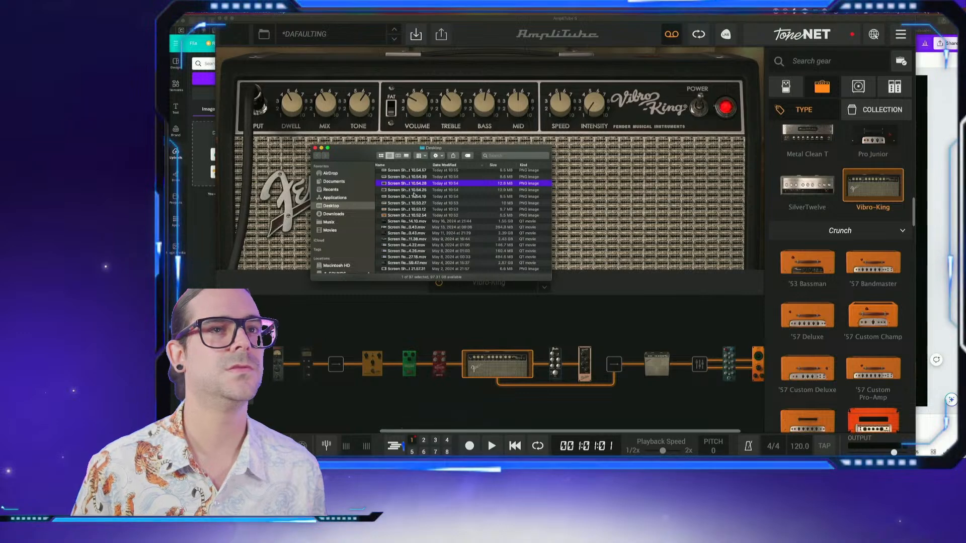
pyautogui.rightClick(414, 192)
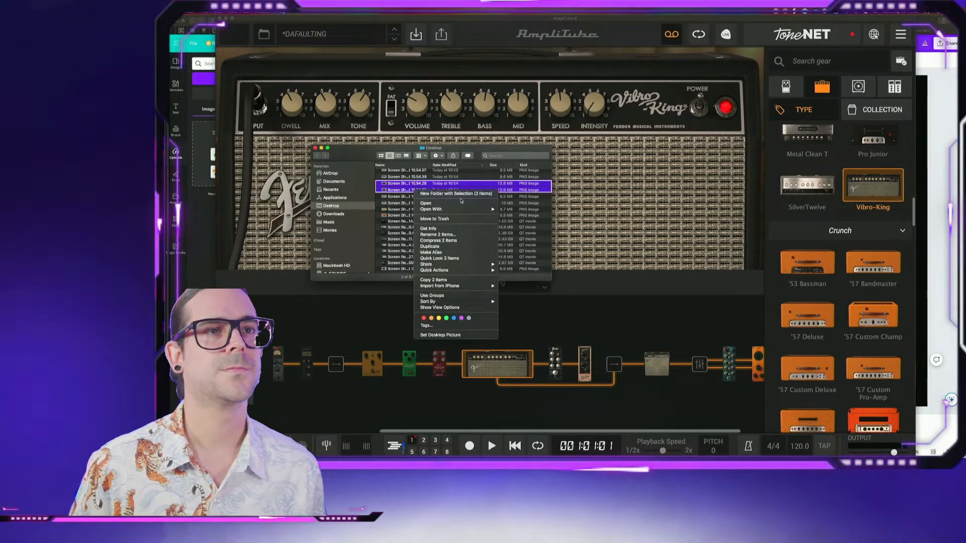
pyautogui.click(460, 219)
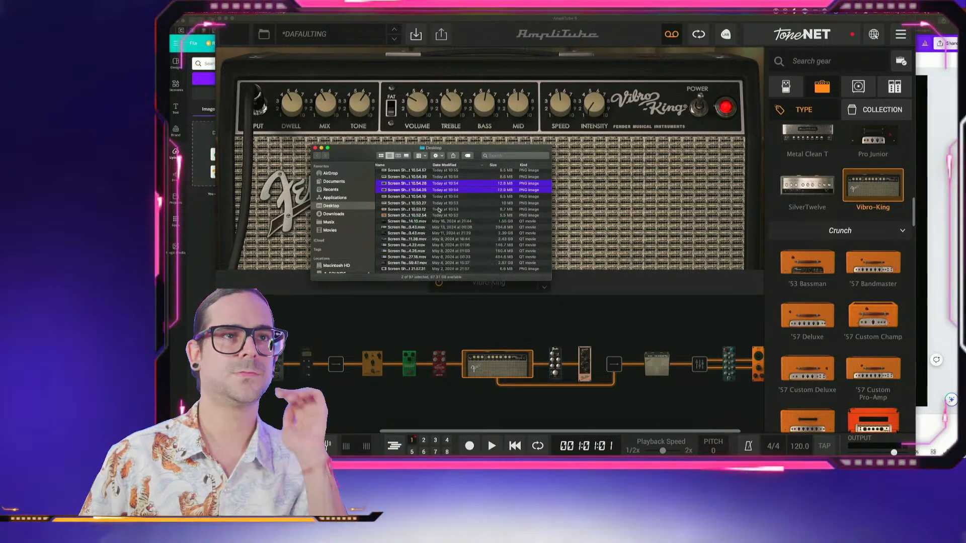
# Review the amp screenshots in Quick Look from the Princeton Reverb through the Twin Reverb and Leslie captures to the Vintage D
pyautogui.press('space')
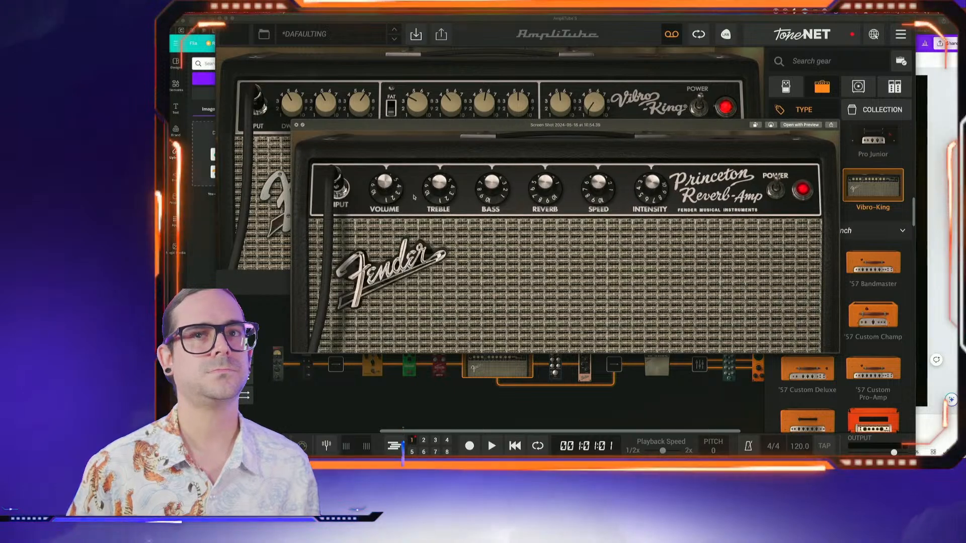
pyautogui.press('Up')
pyautogui.press('Up')
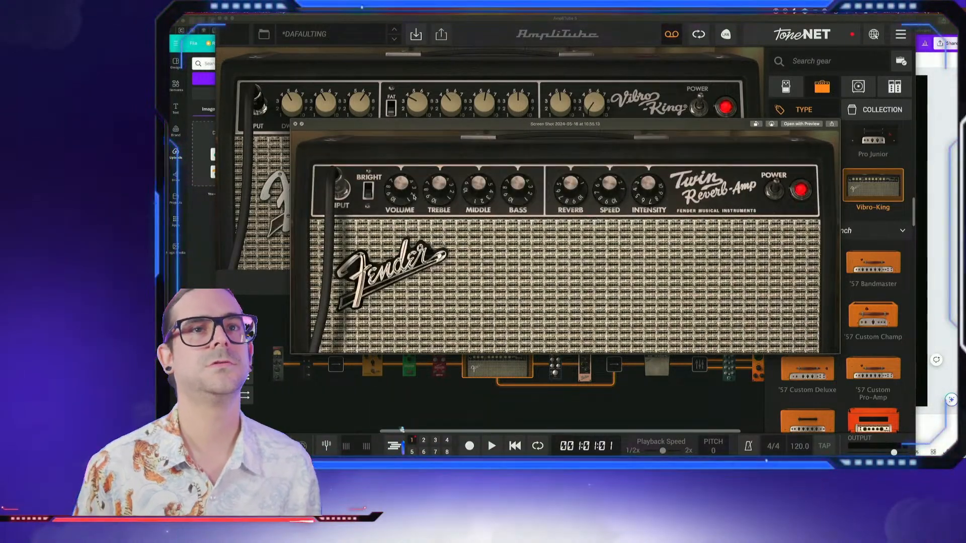
pyautogui.press('Up')
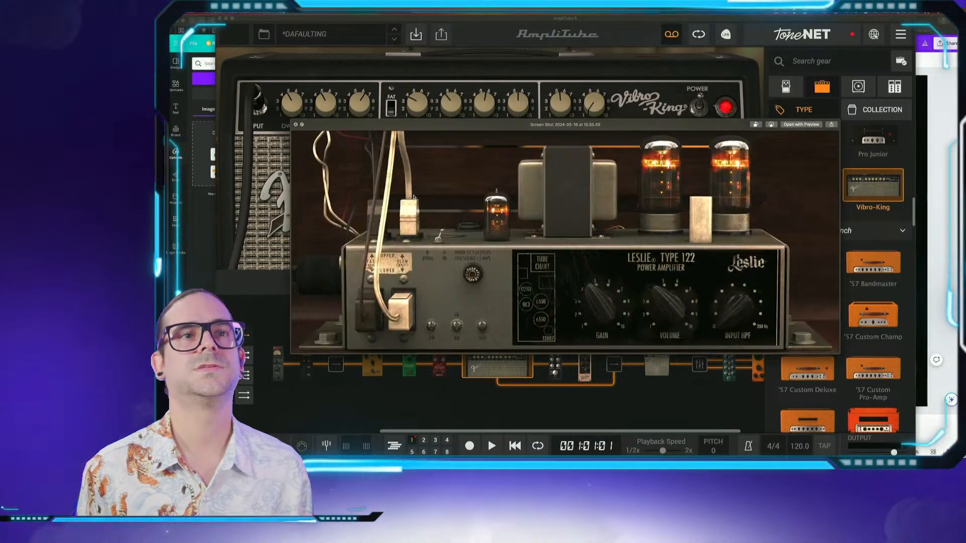
pyautogui.press('Up')
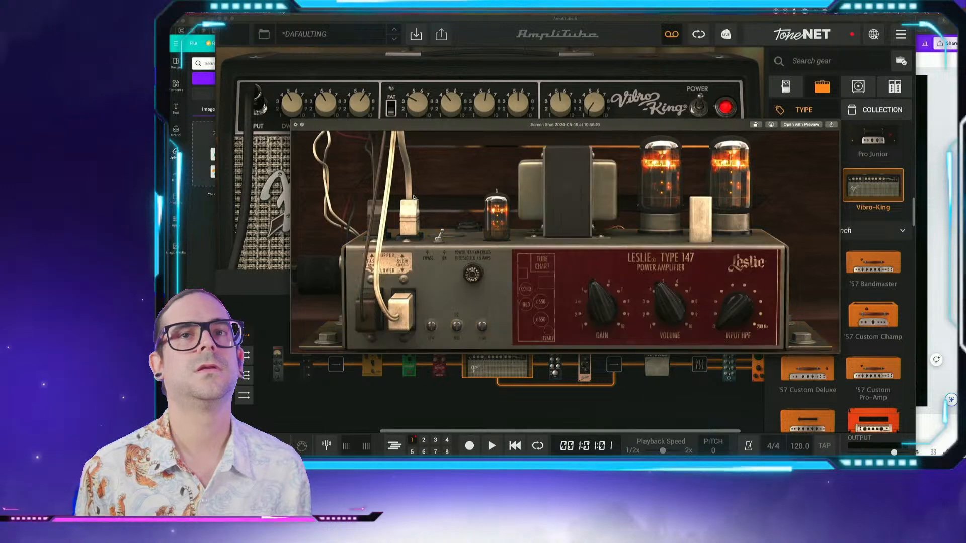
pyautogui.press('Up')
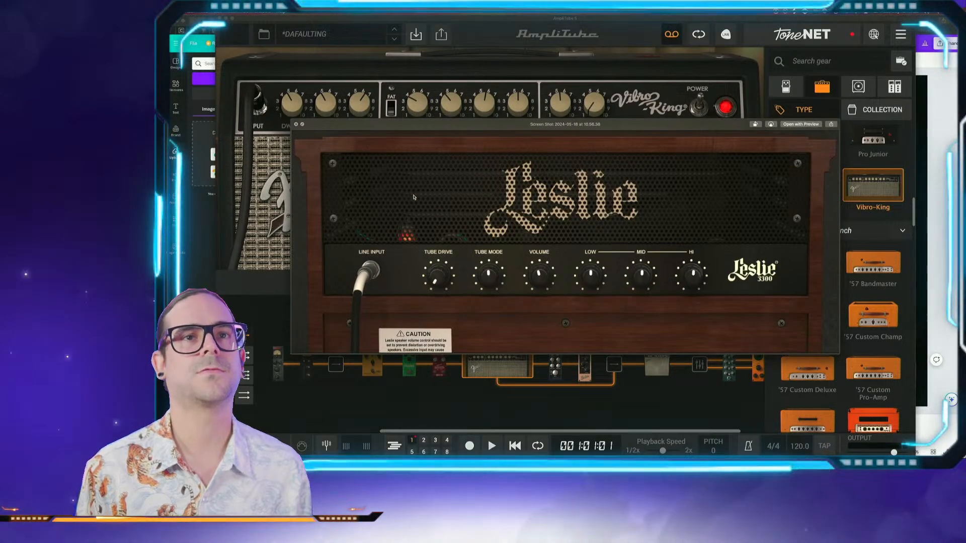
pyautogui.press('Up')
pyautogui.press('Up')
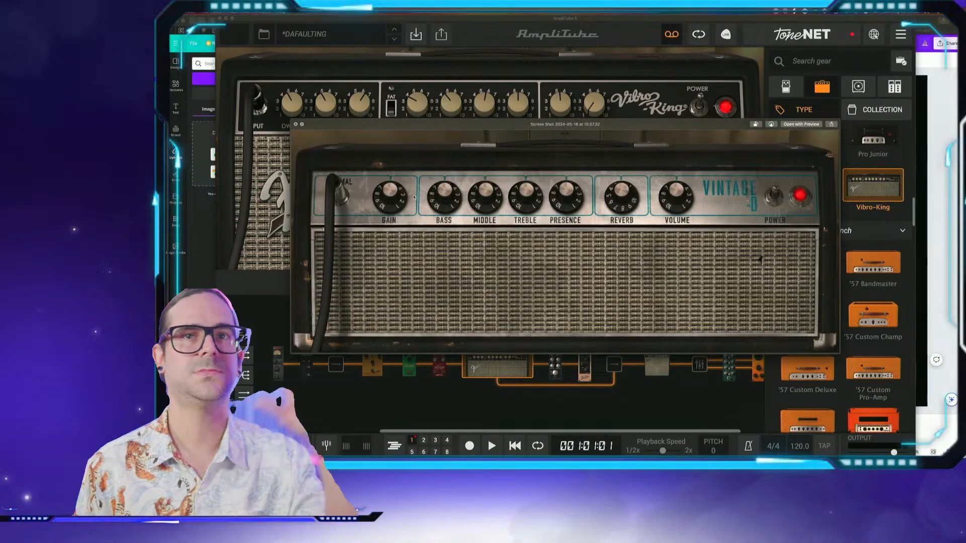
# Continue through the Champion 600, Leslie G37 and JH1200 captures to the Vibro-King, and close the preview
pyautogui.press('Up')
pyautogui.press('Up')
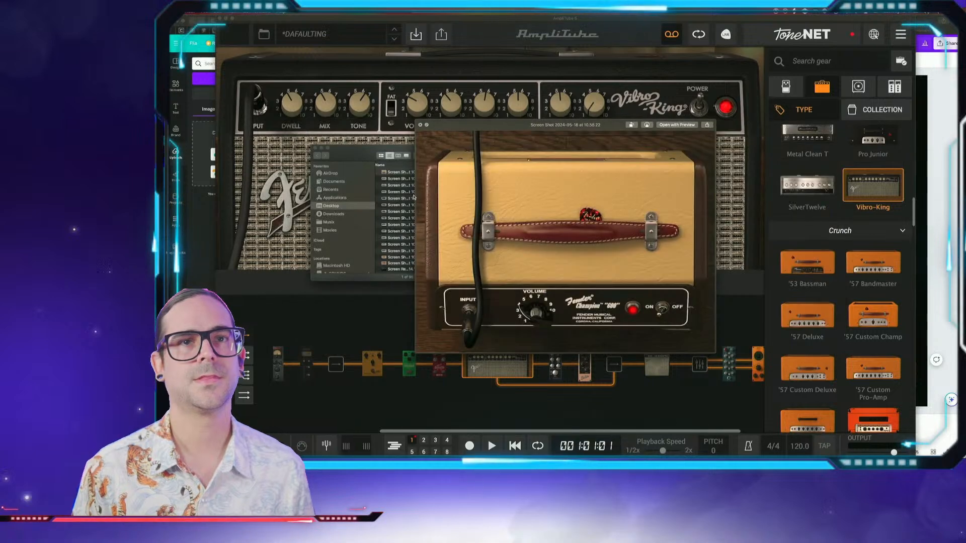
pyautogui.press('Up')
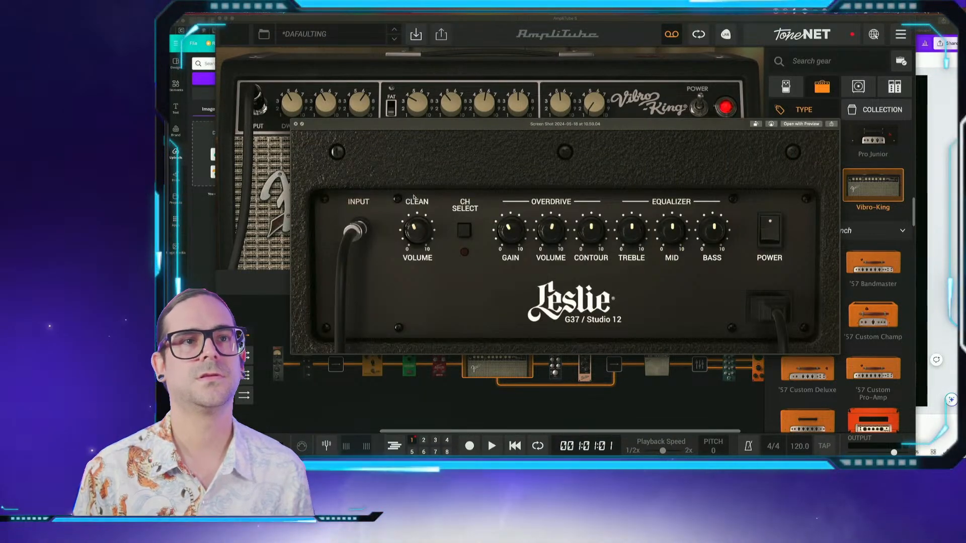
pyautogui.press('Up')
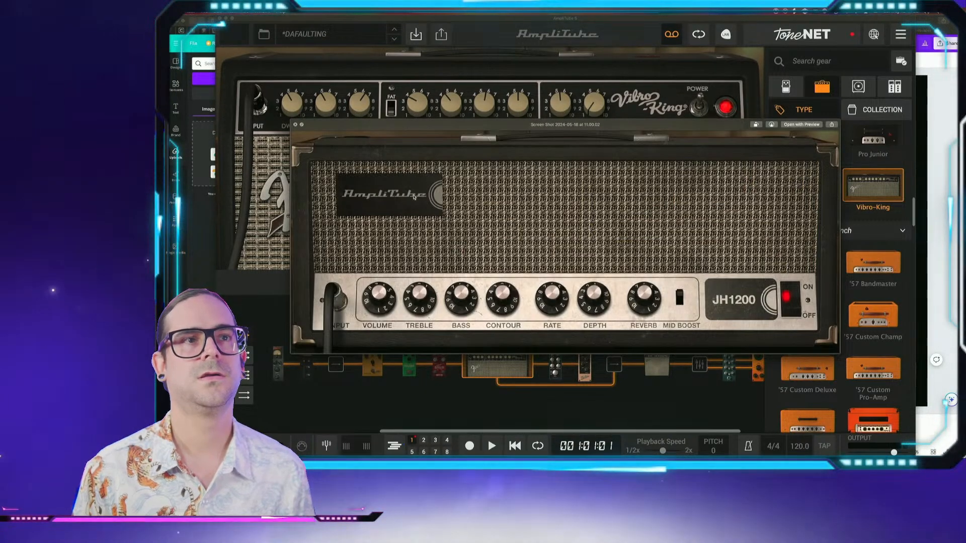
pyautogui.press('Up')
pyautogui.press('Up')
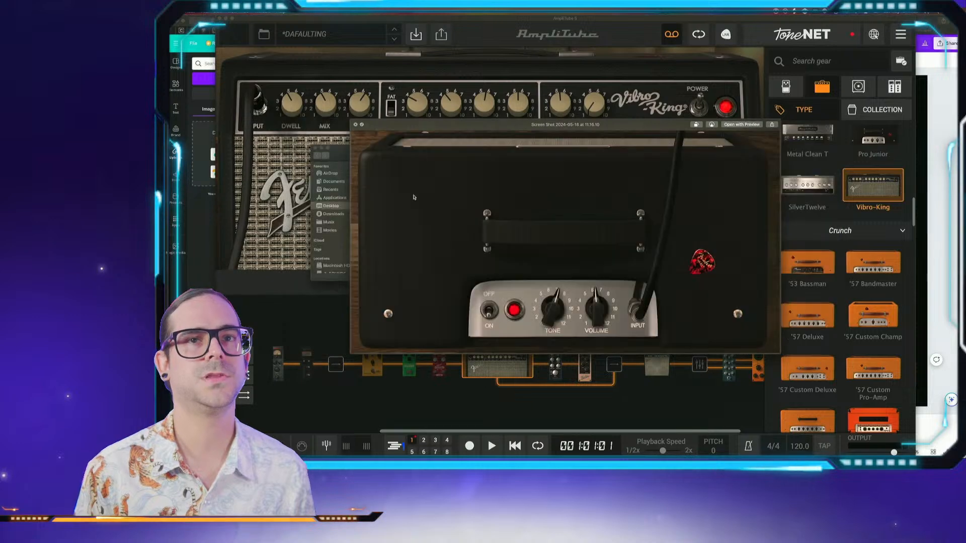
pyautogui.press('Up')
pyautogui.press('Up')
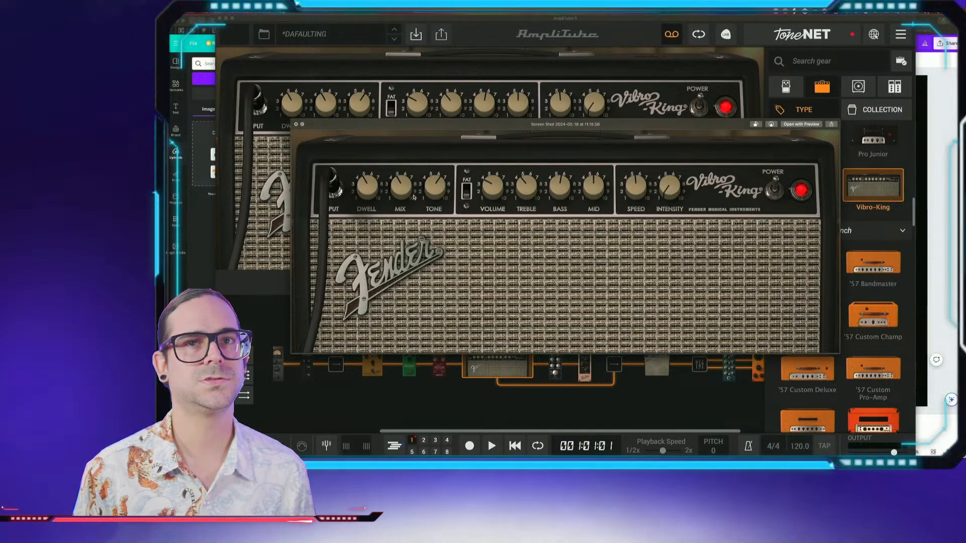
pyautogui.press('space')
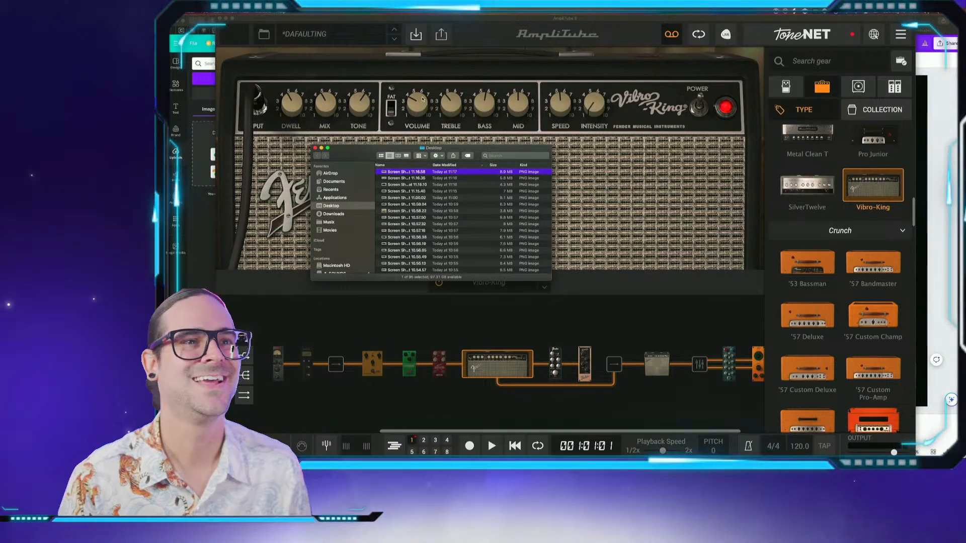
pyautogui.click(517, 77)
pyautogui.press('super+Tab')
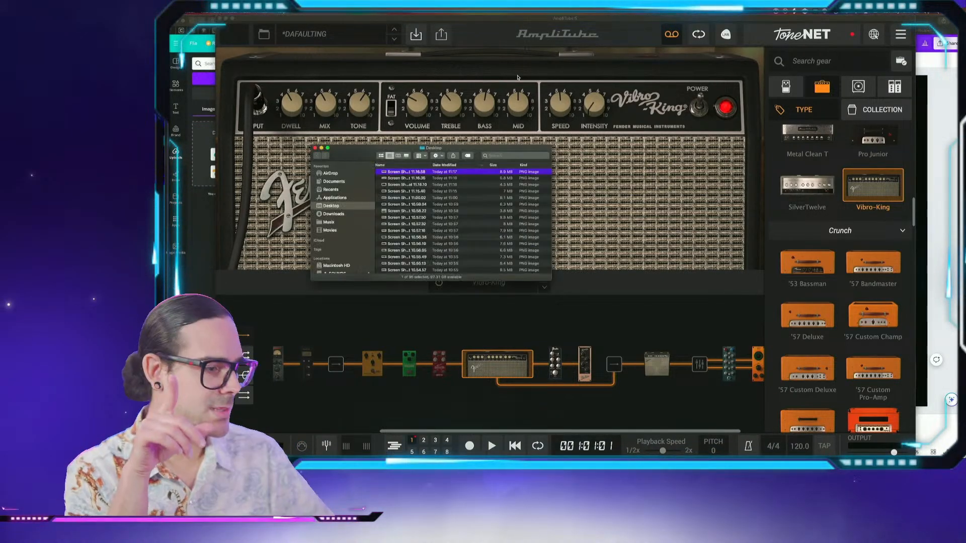
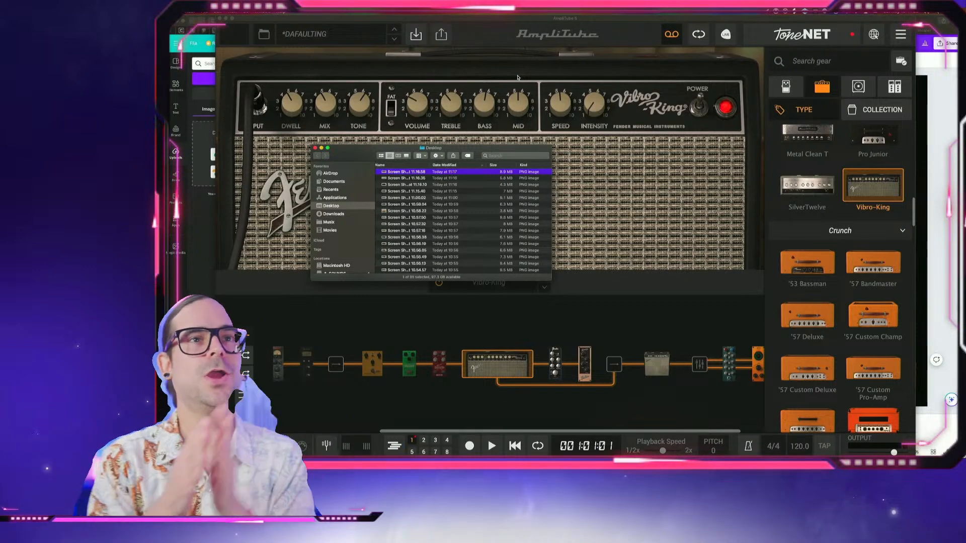
pyautogui.click(517, 77)
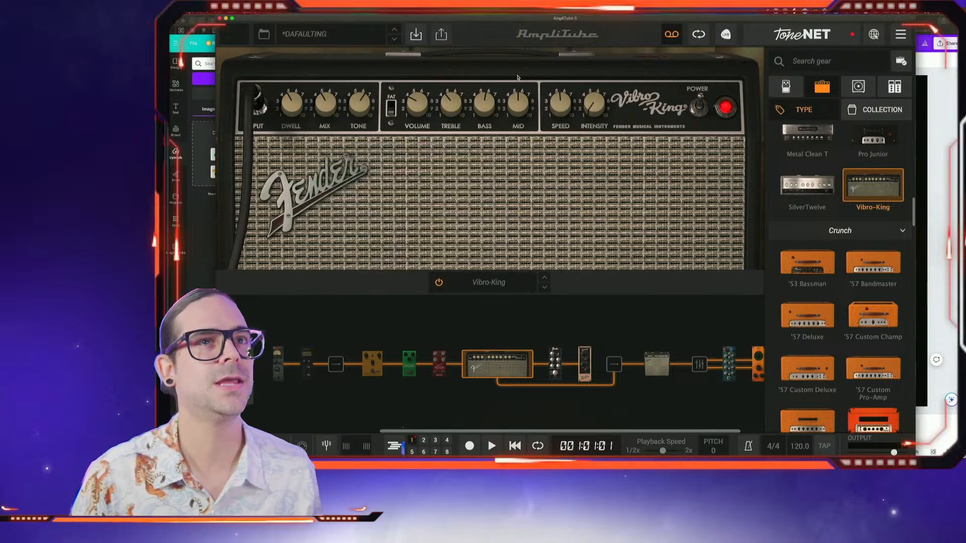
pyautogui.press('super+h')
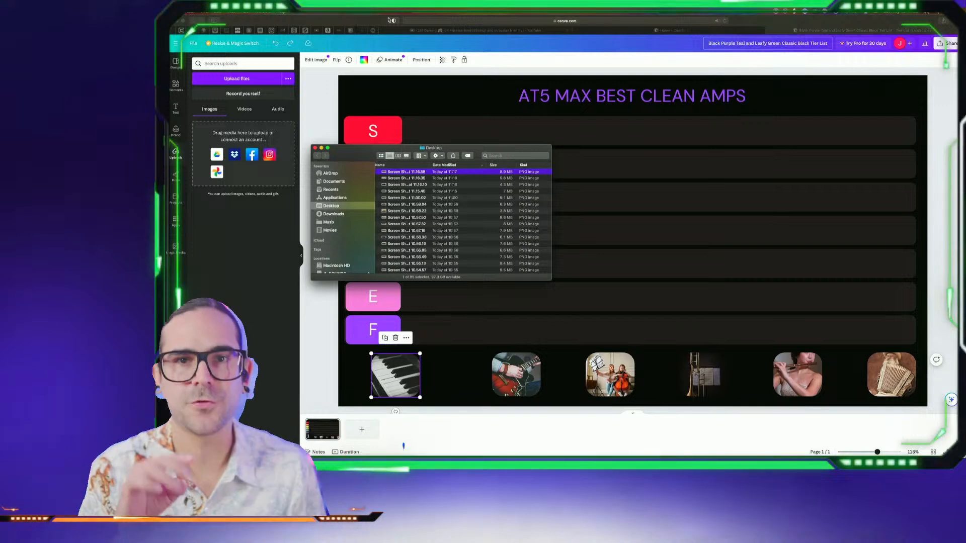
pyautogui.press('super+Tab')
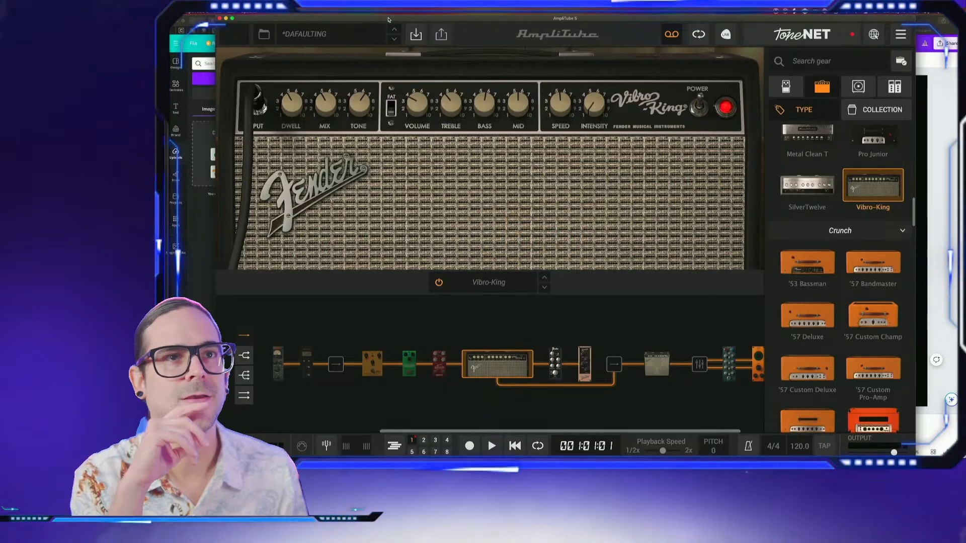
pyautogui.press('super+Tab')
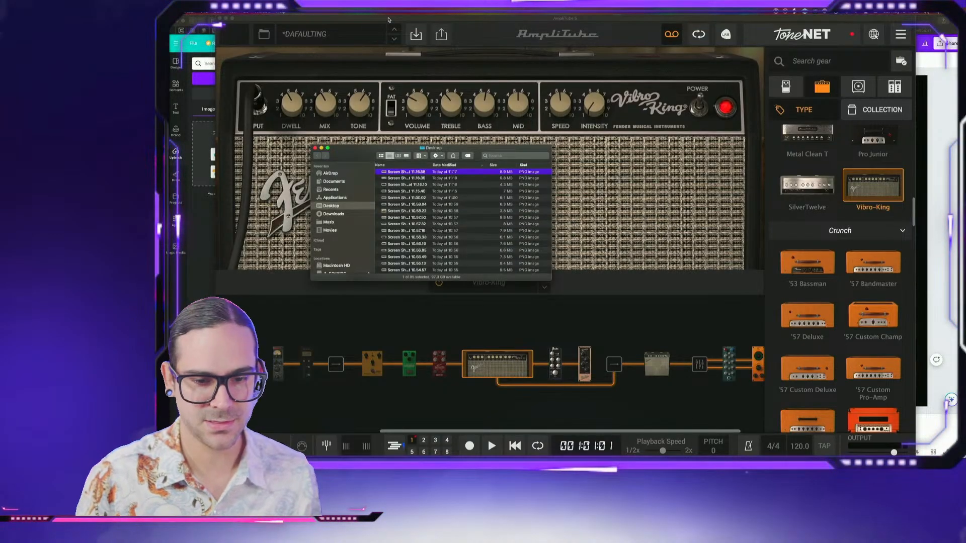
# Switch to the Canva tier list in Safari, view it in full-screen presentation, and return to the editor
pyautogui.press('super+Tab')
pyautogui.press('super+Tab')
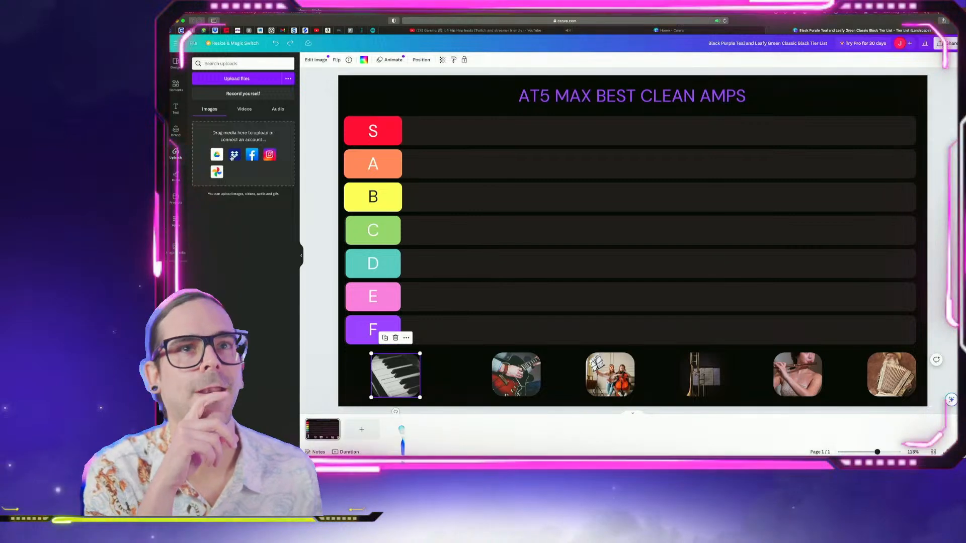
pyautogui.press('super+Tab')
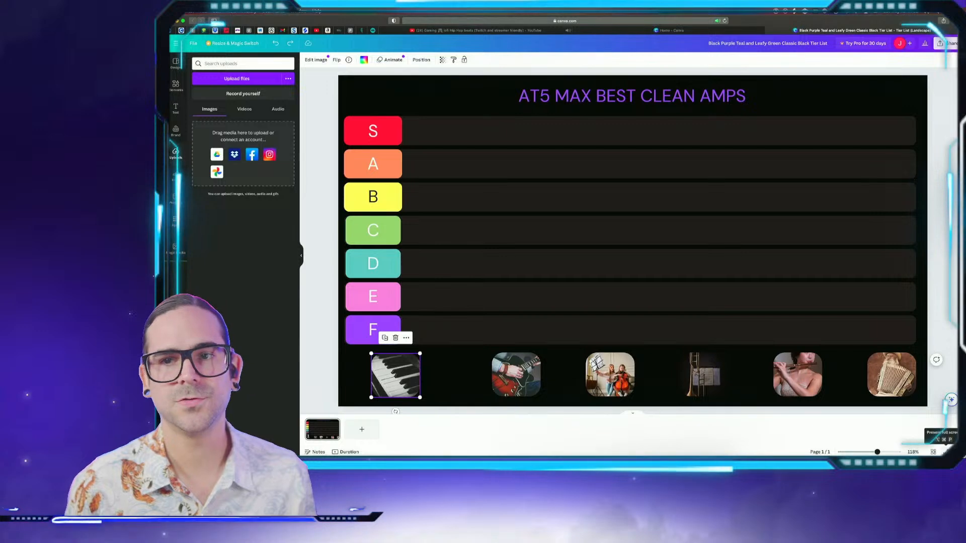
pyautogui.click(933, 452)
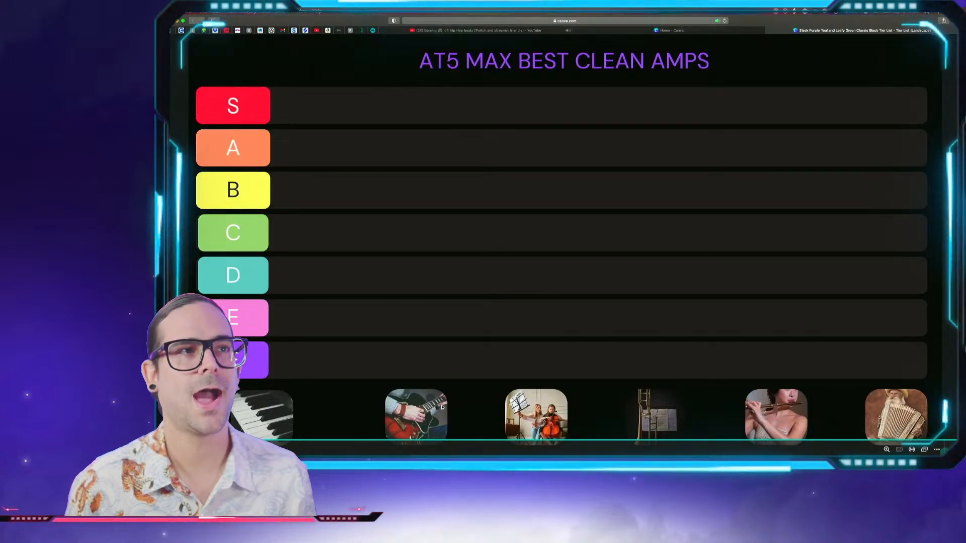
pyautogui.press('Escape')
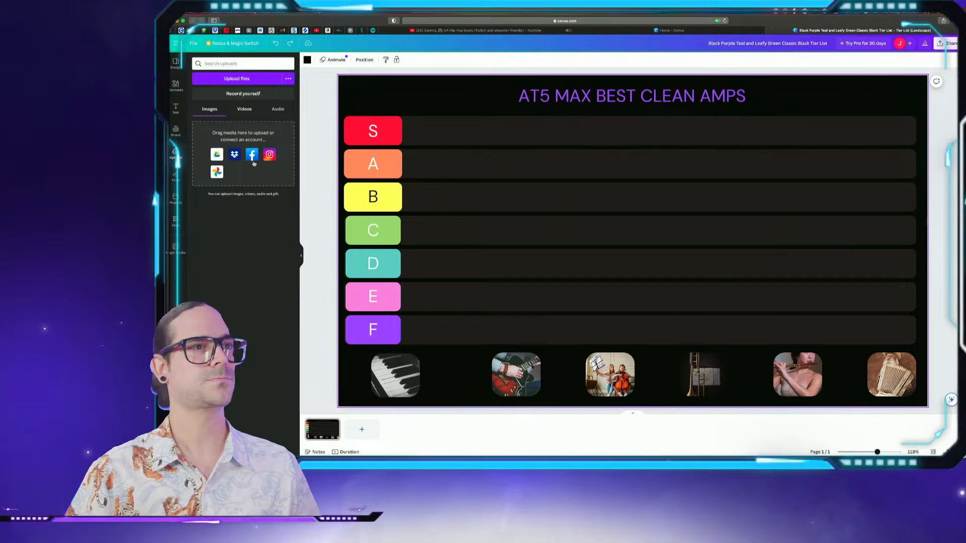
# Switch to Finder, move the Desktop window clear of Canva's uploads area, and preview the 10.52.54 screenshot
pyautogui.press('super+Tab')
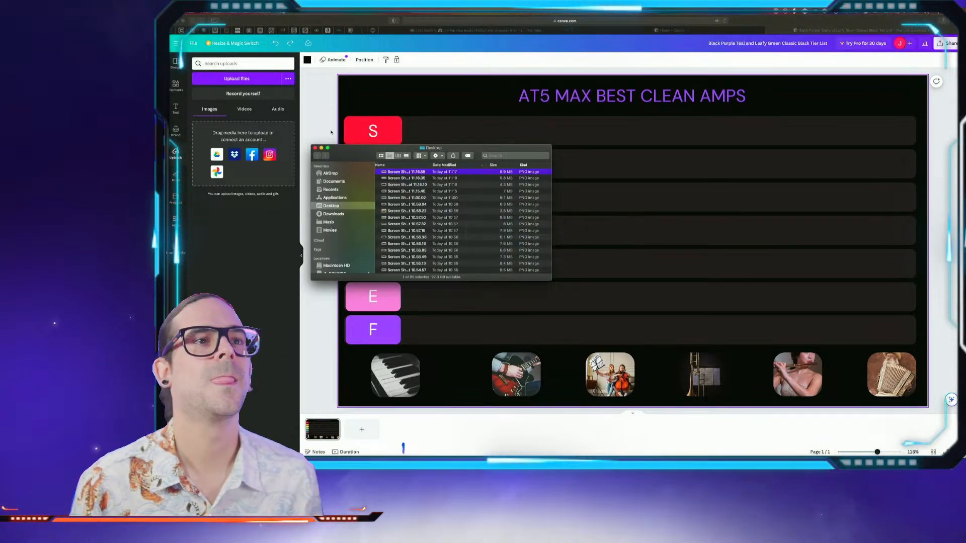
pyautogui.moveTo(354, 161); pyautogui.dragTo(454, 130)
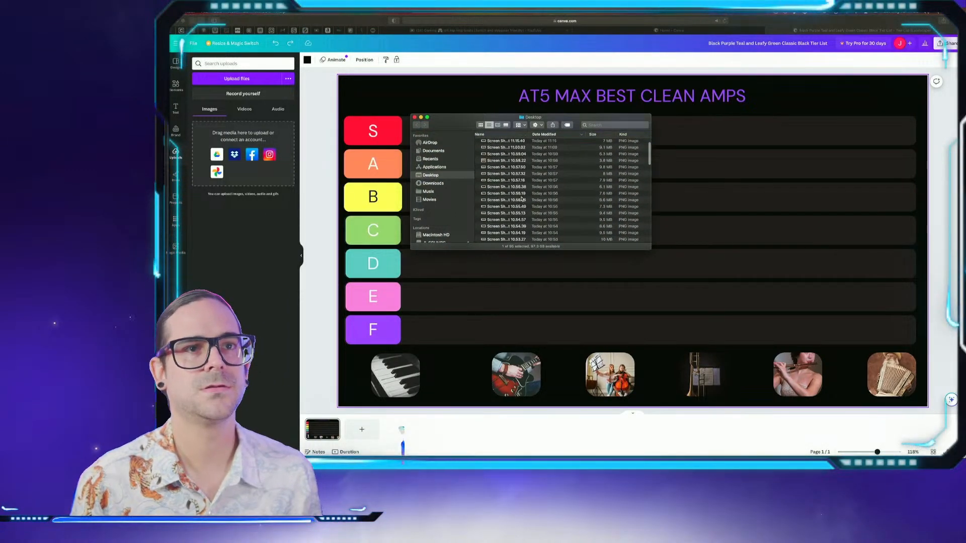
pyautogui.scroll(-4, 522, 199)
pyautogui.press('space')
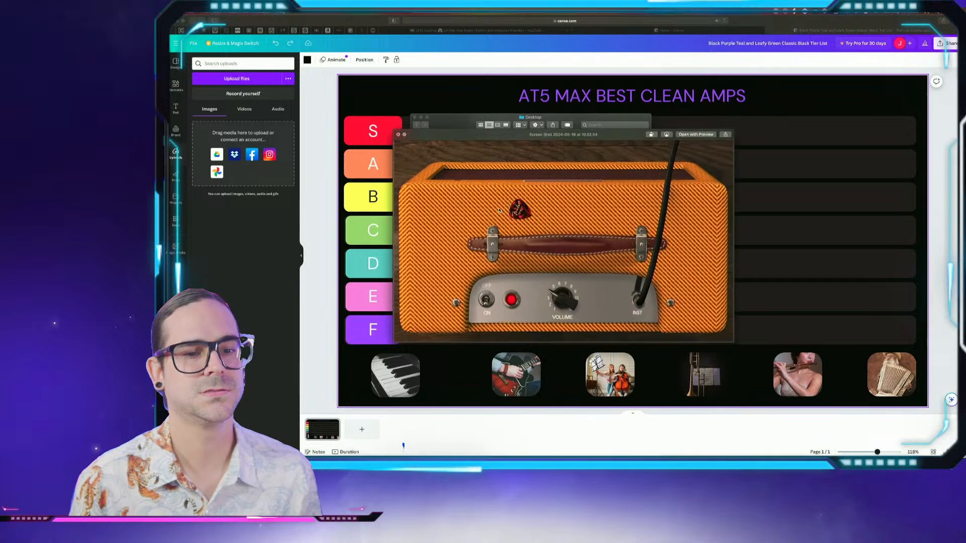
pyautogui.press('space')
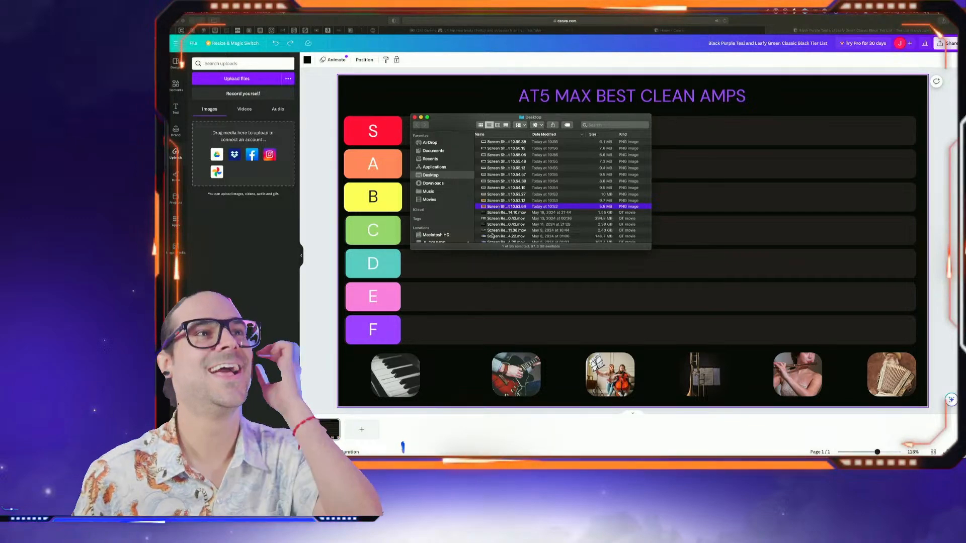
# Recheck the 10.52.54 amp screenshot in Finder and upload it to Canva's image uploads
pyautogui.click(370, 25)
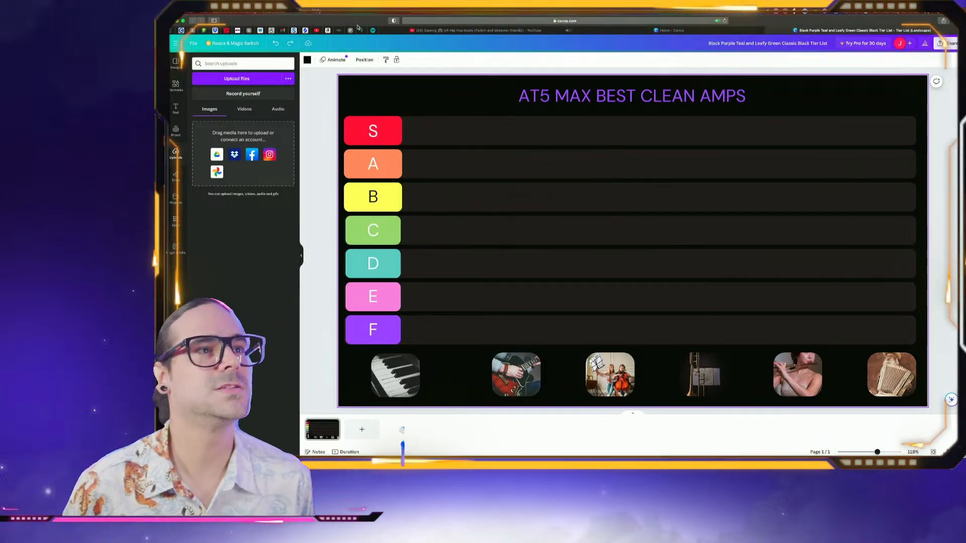
pyautogui.press('super+Tab')
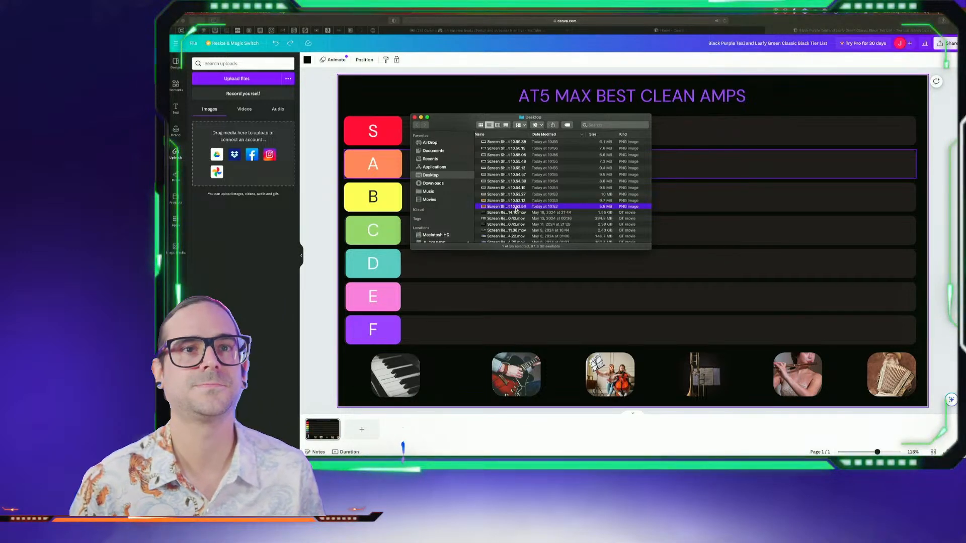
pyautogui.press('space')
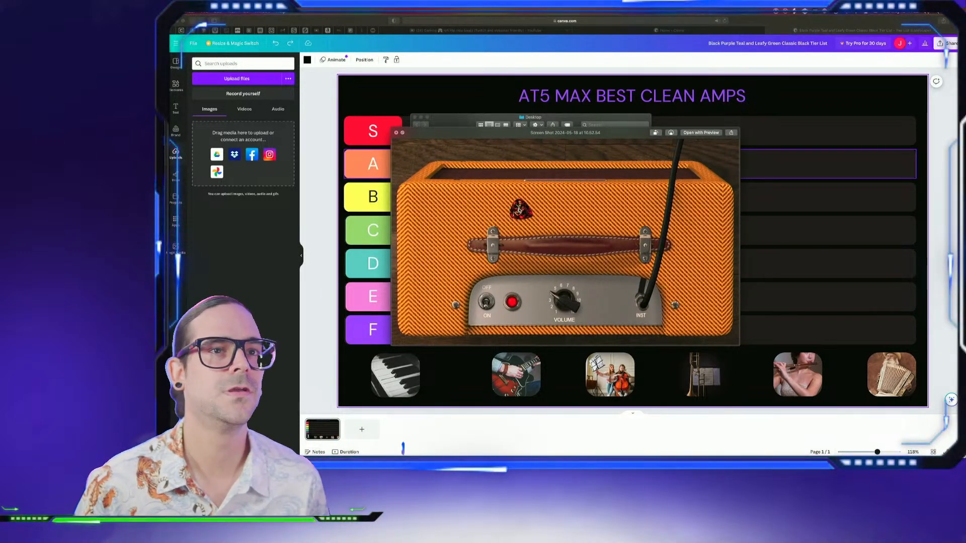
pyautogui.press('space')
pyautogui.moveTo(431, 202); pyautogui.dragTo(261, 163)
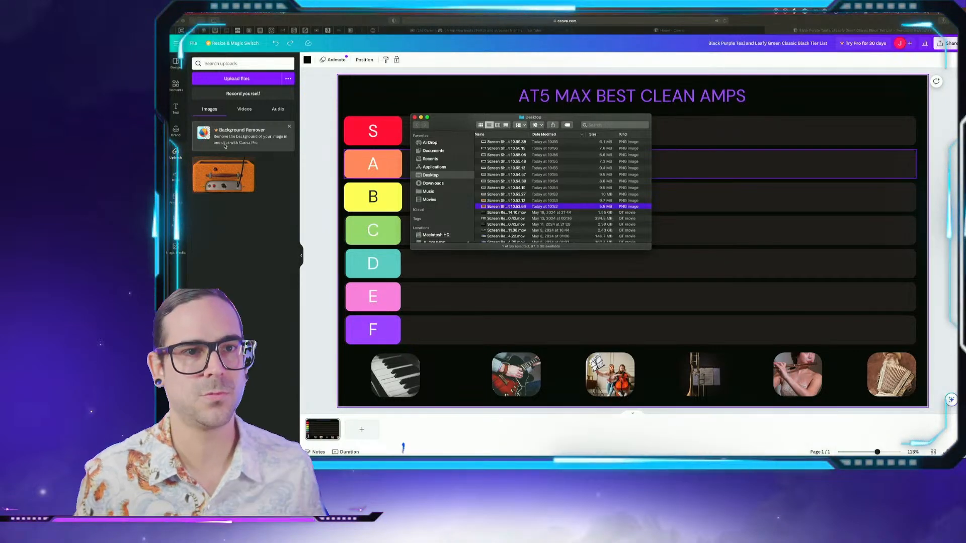
# Try adding the uploaded orange amp image to the Canva tier list page, and undo the insertion
pyautogui.press('super+Tab')
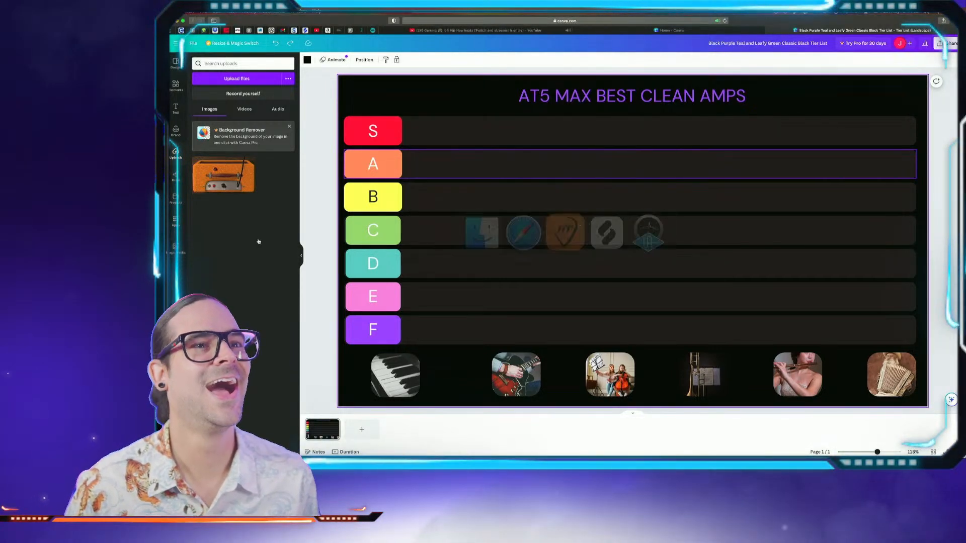
pyautogui.click(222, 187)
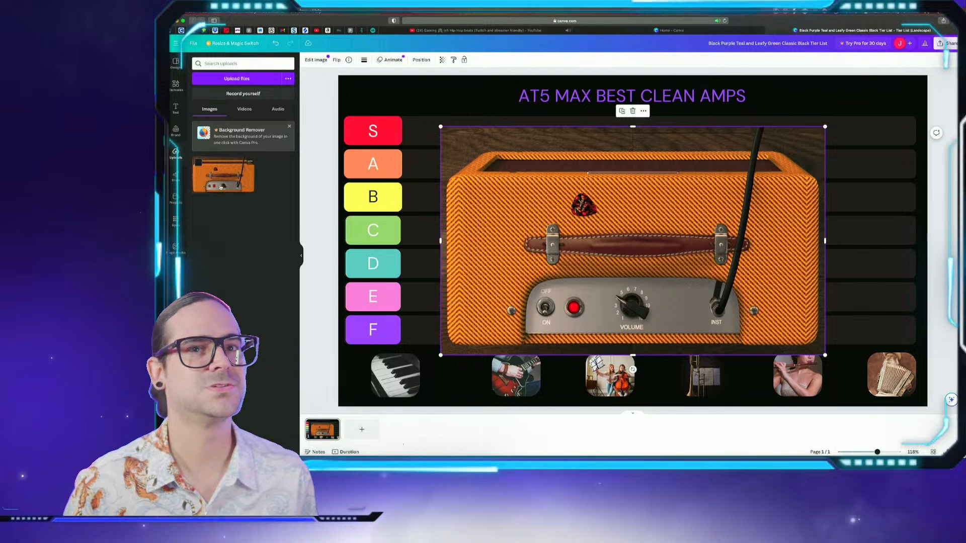
pyautogui.press('super+z')
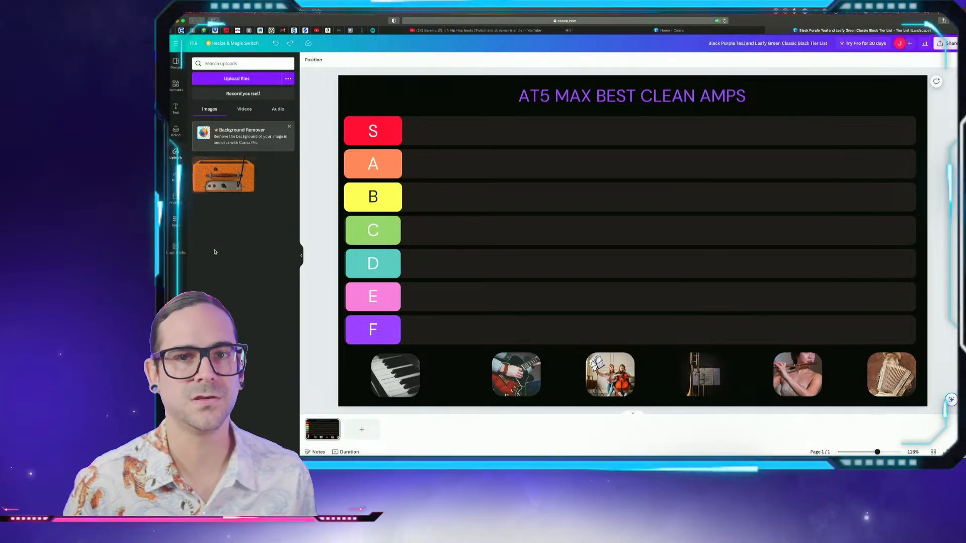
# Switch to Finder and upload the 10.53.12 orange amp screenshot to Canva's image uploads
pyautogui.press('super+Tab')
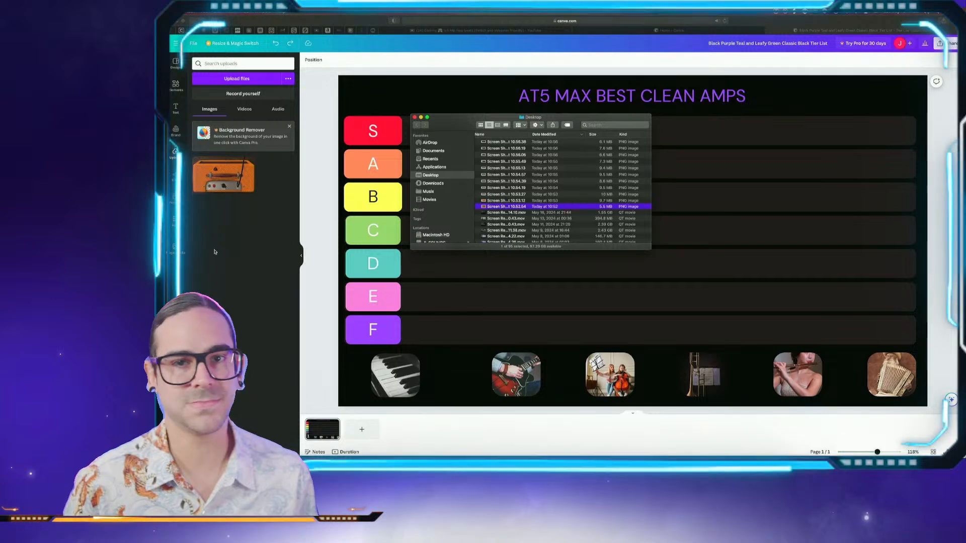
pyautogui.scroll(1, 509, 202)
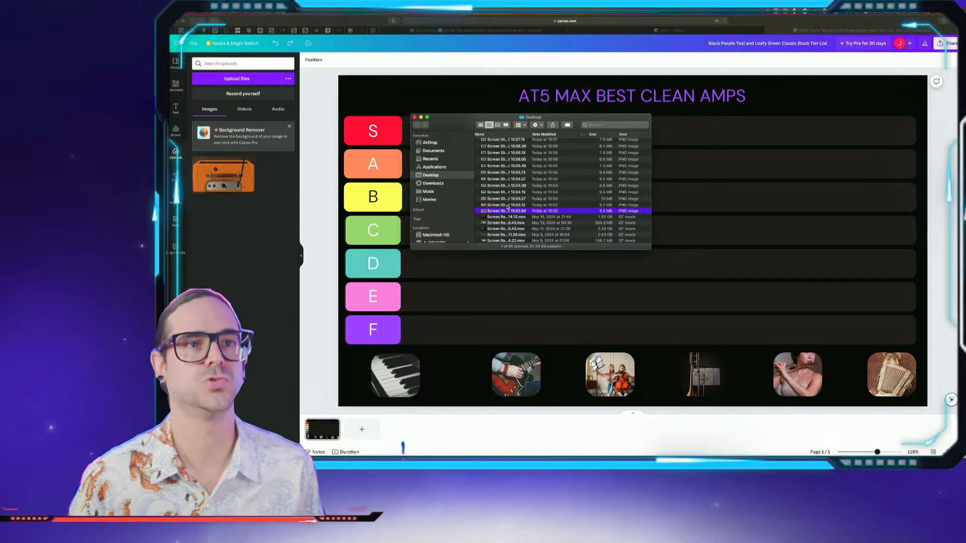
pyautogui.moveTo(509, 205); pyautogui.dragTo(268, 230)
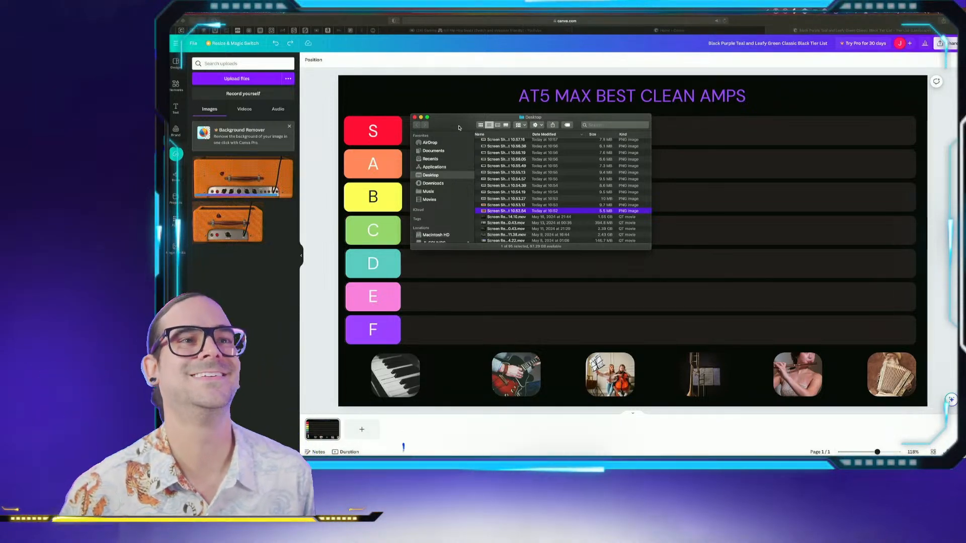
# Preview the 10.53.27 Fender Vibroverb screenshot in Finder and upload it to Canva's image uploads
pyautogui.click(512, 206)
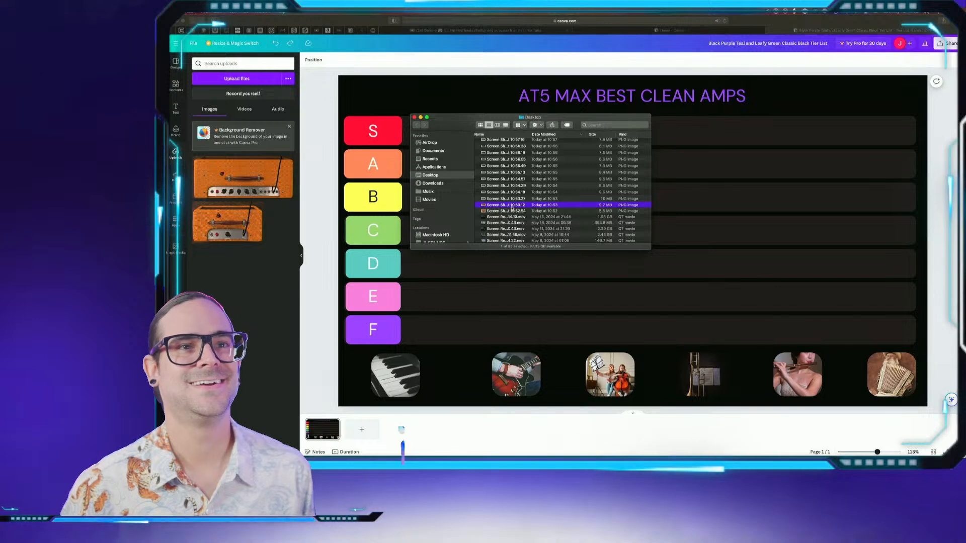
pyautogui.scroll(1, 512, 206)
pyautogui.press('space')
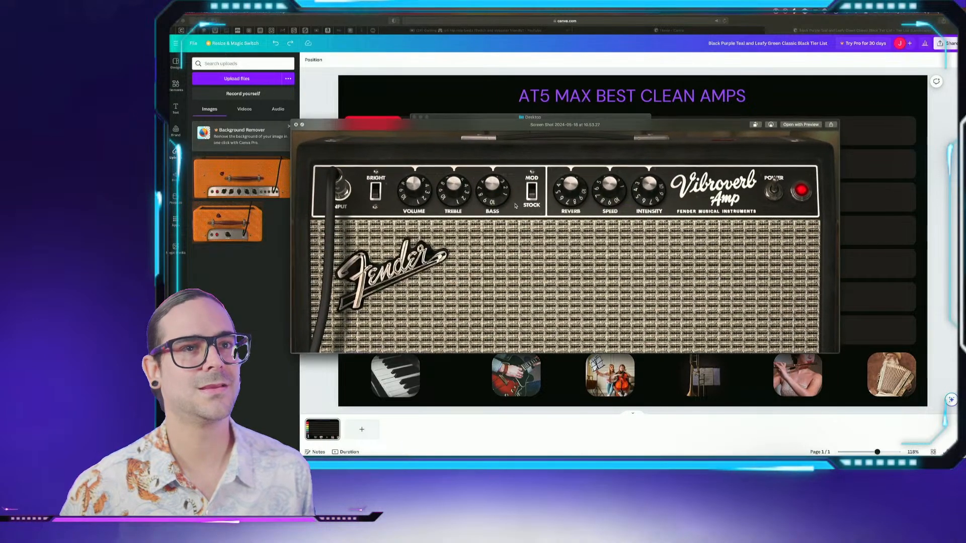
pyautogui.press('space')
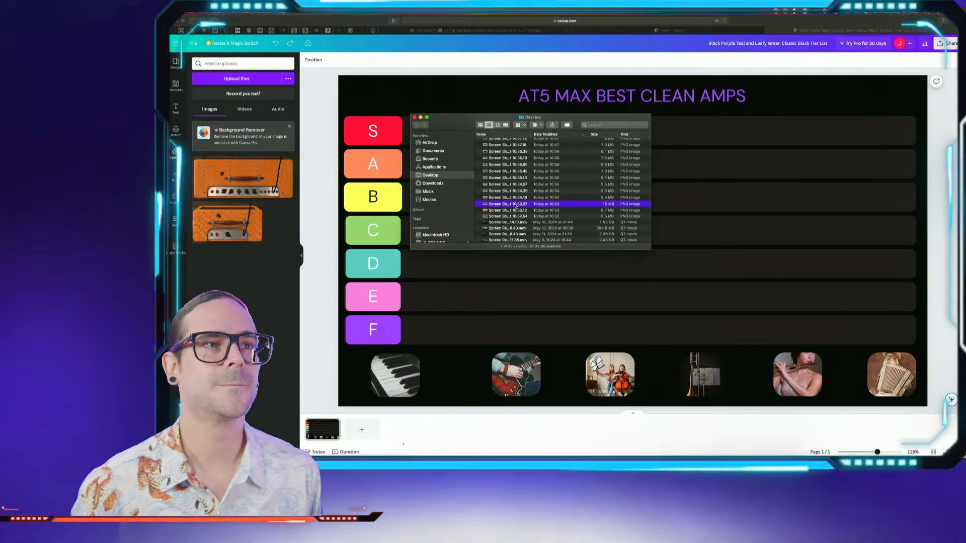
pyautogui.click(523, 210)
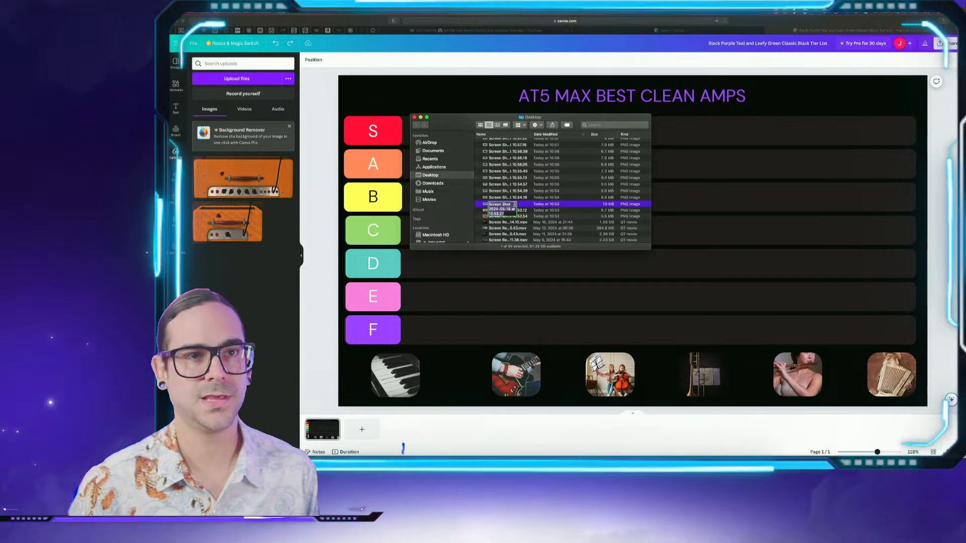
pyautogui.click(506, 204)
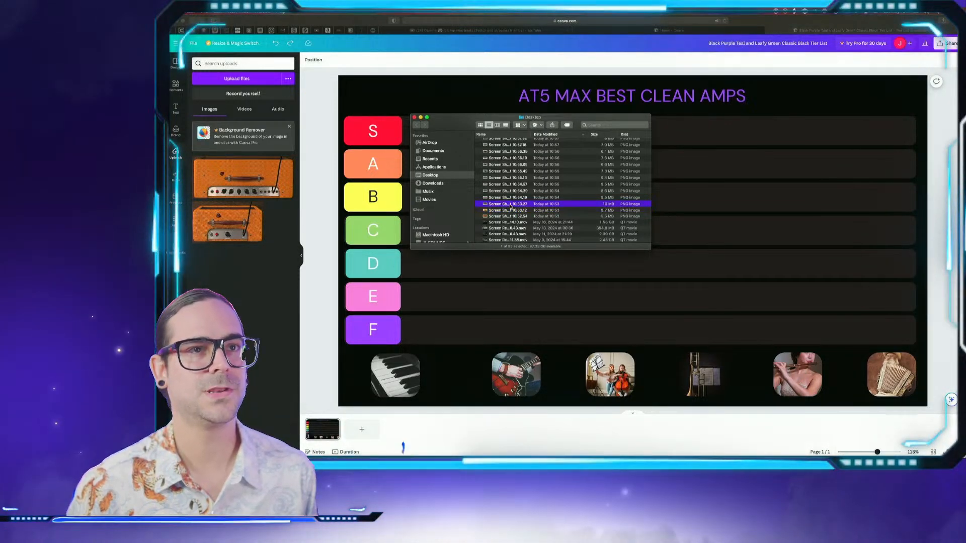
pyautogui.press('space')
pyautogui.press('space')
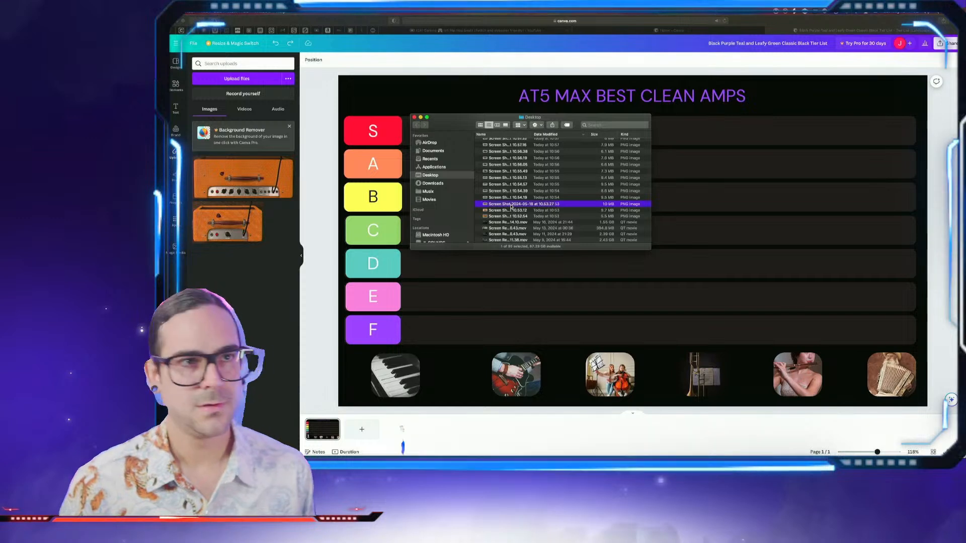
pyautogui.moveTo(511, 207); pyautogui.dragTo(296, 209)
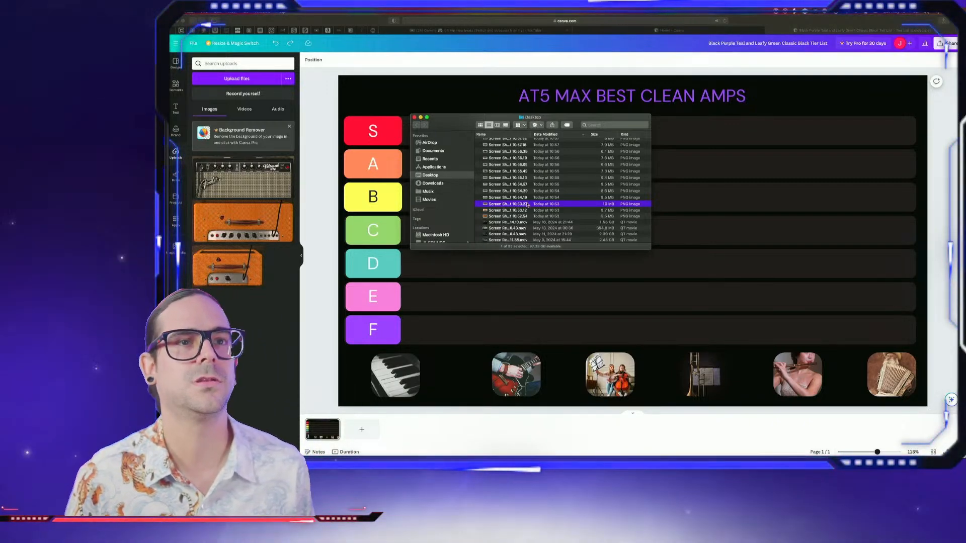
# Preview the 10.54.19 Deluxe Reverb-Amp screenshot and add it to Canva's image uploads
pyautogui.press('space')
pyautogui.press('space')
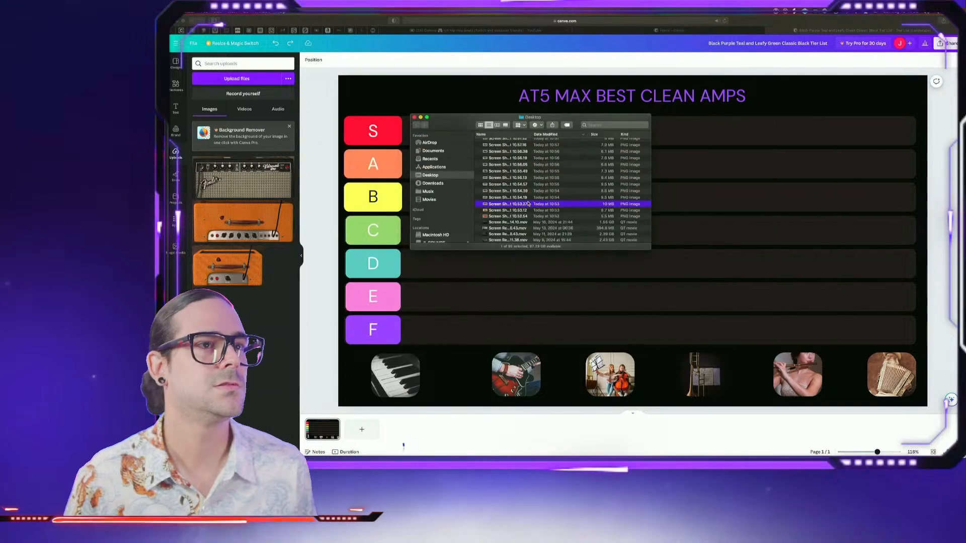
pyautogui.press('space')
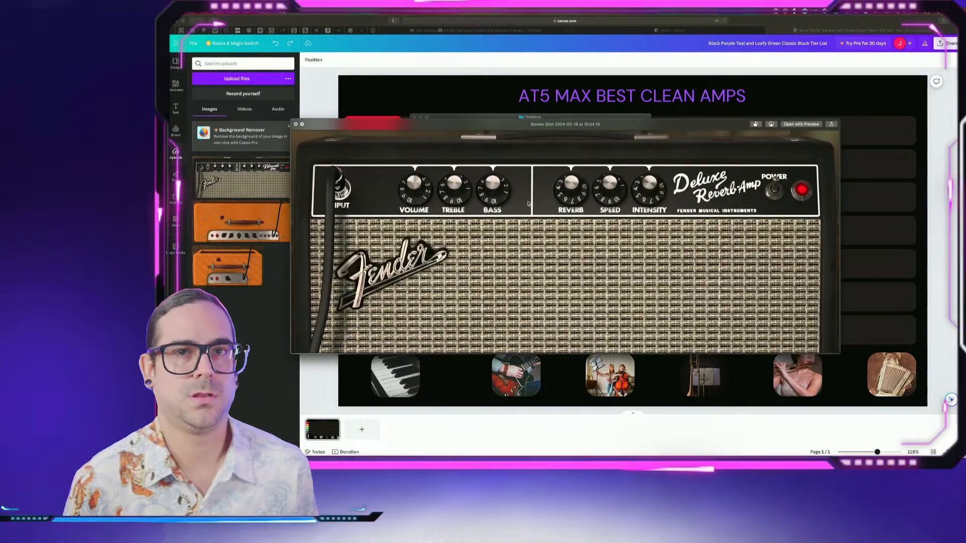
pyautogui.press('space')
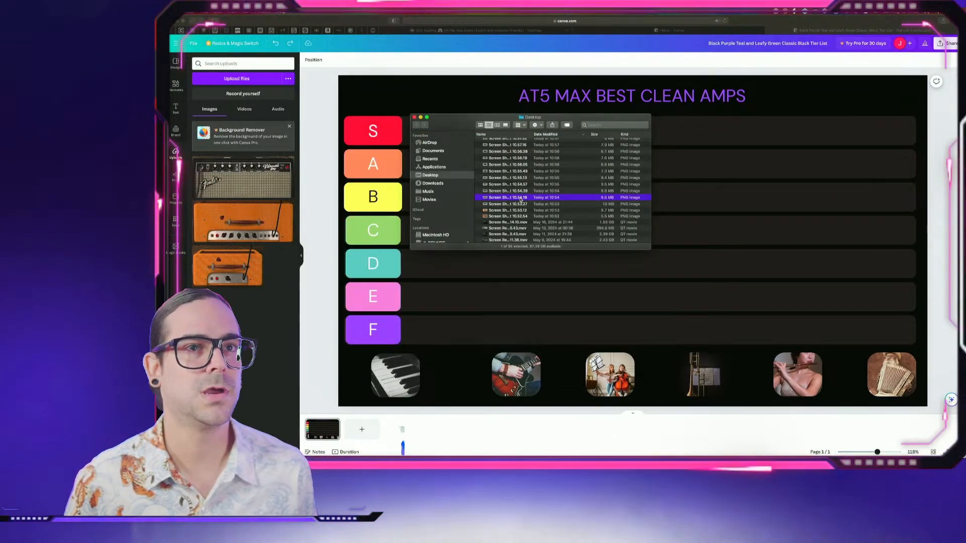
pyautogui.moveTo(521, 199); pyautogui.dragTo(270, 190)
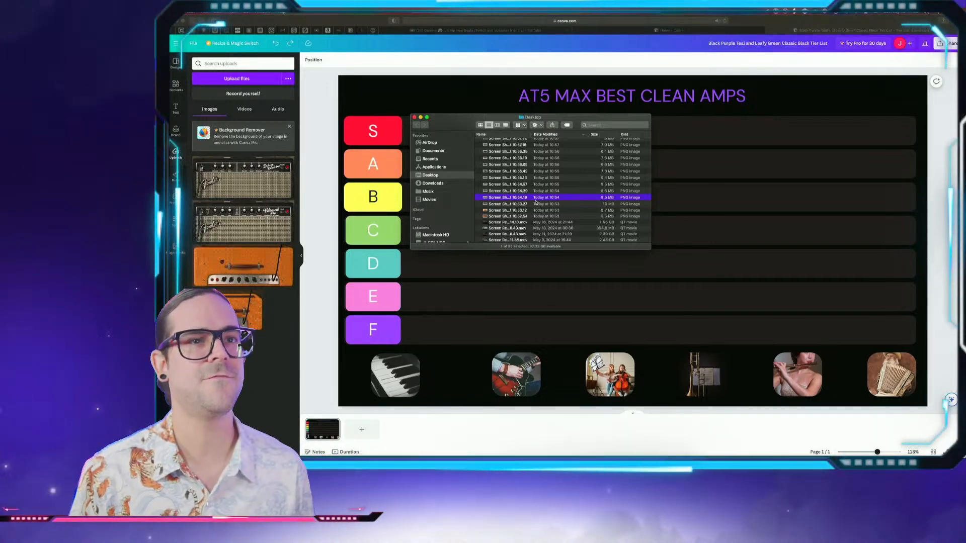
# Compare the 10.54.39 Princeton Reverb-Amp screenshot with the Deluxe Reverb one, and upload the Princeton image to Canva
pyautogui.press('space')
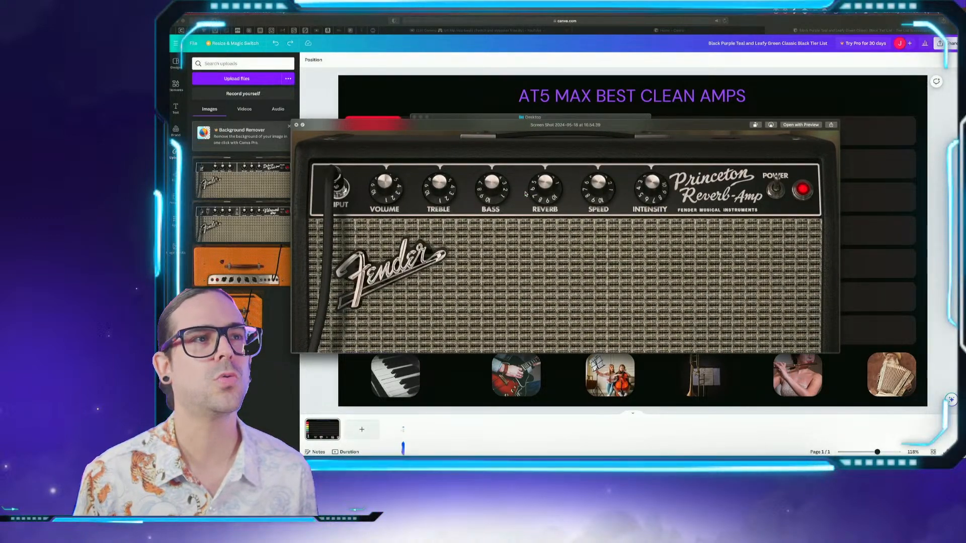
pyautogui.press('space')
pyautogui.press('Up')
pyautogui.press('space')
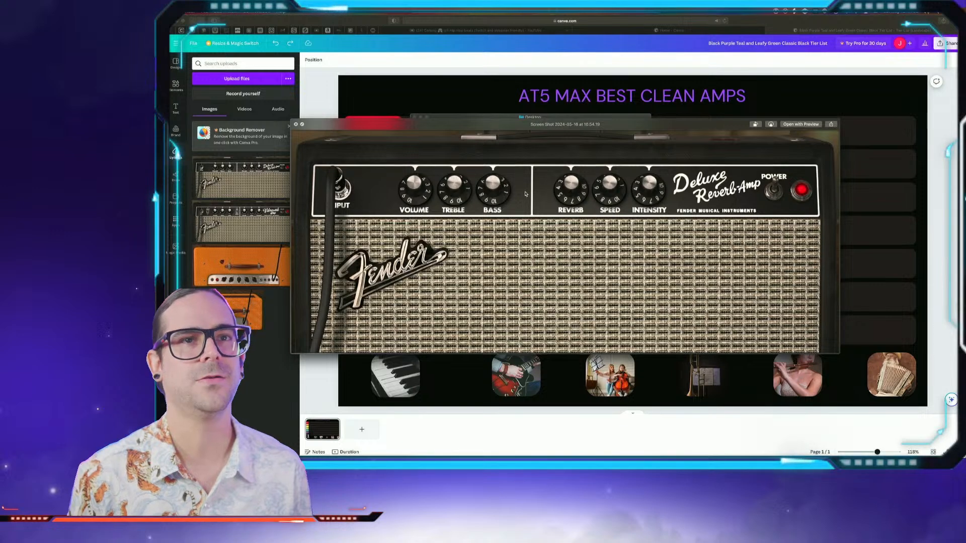
pyautogui.press('space')
pyautogui.press('Up')
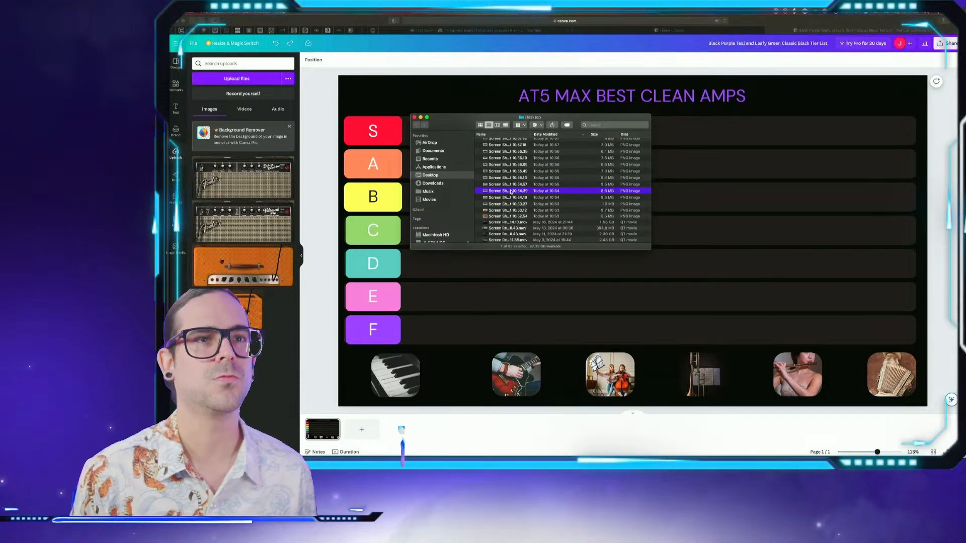
pyautogui.moveTo(510, 191); pyautogui.dragTo(271, 165)
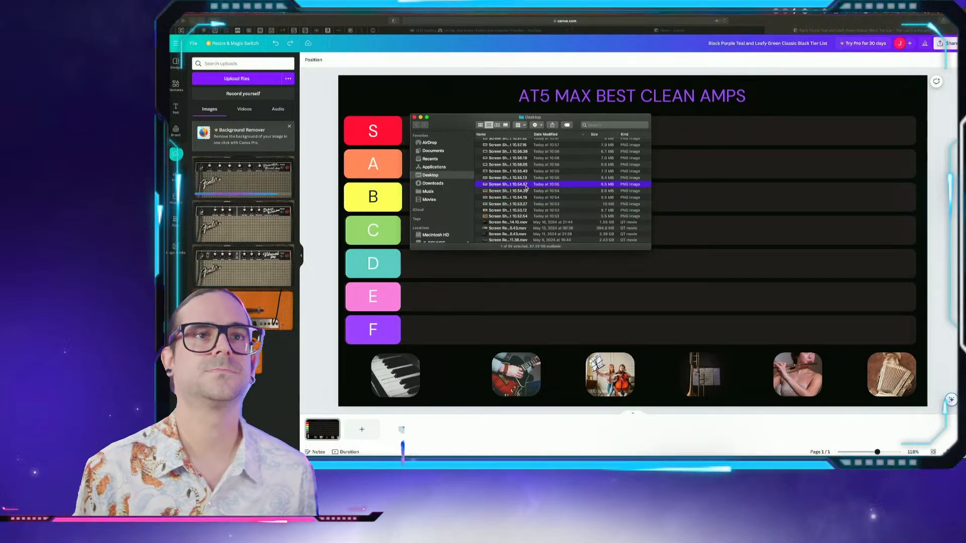
# Check the 10.54.57 Fender amp screenshot in Finder and upload it to Canva's image uploads
pyautogui.press('space')
pyautogui.press('space')
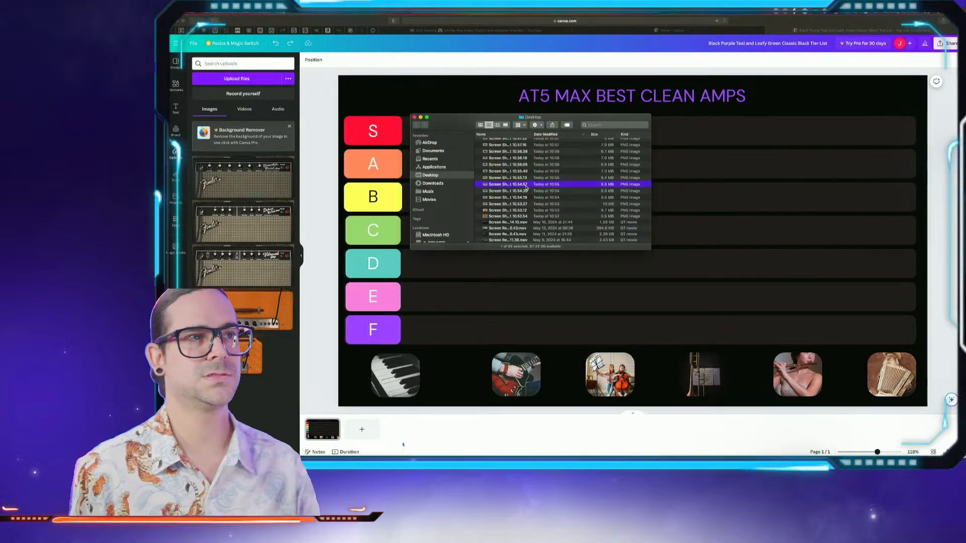
pyautogui.moveTo(526, 187); pyautogui.dragTo(254, 166)
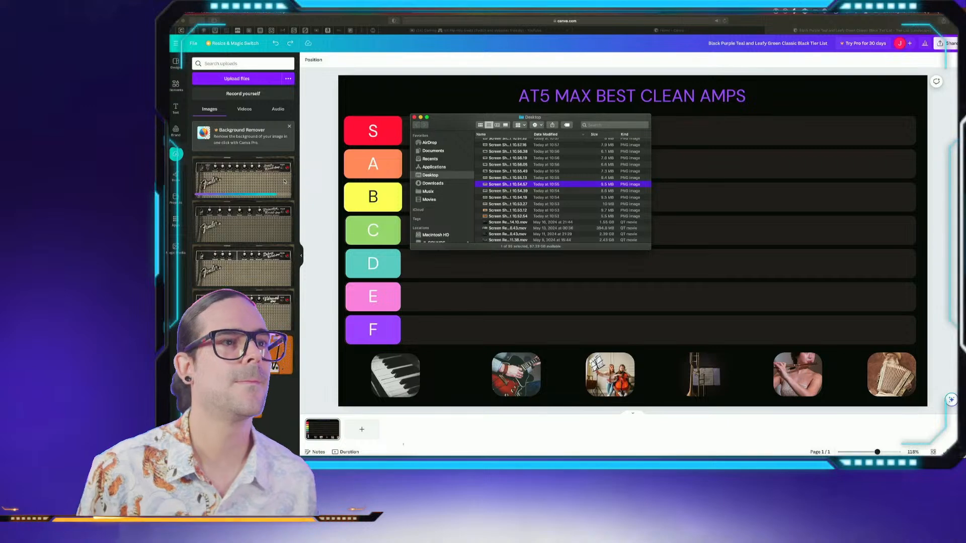
# Preview the 10.55.13 Twin Reverb-Amp screenshot and upload it to Canva's image uploads
pyautogui.click(490, 178)
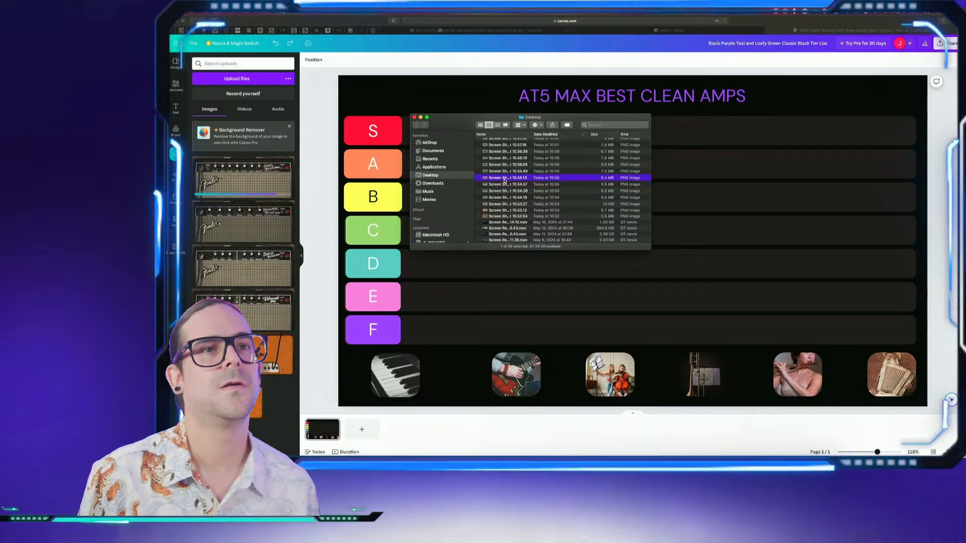
pyautogui.press('space')
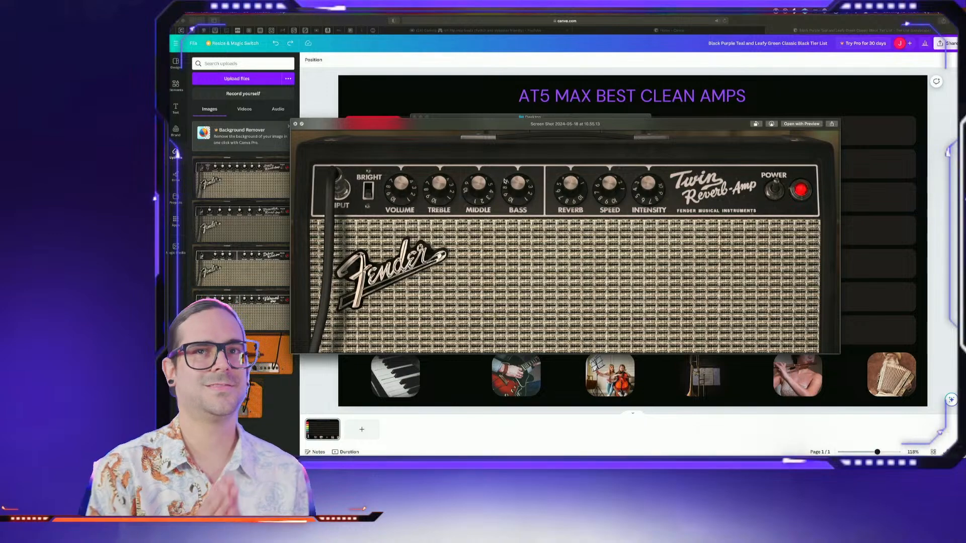
pyautogui.press('space')
pyautogui.press('space')
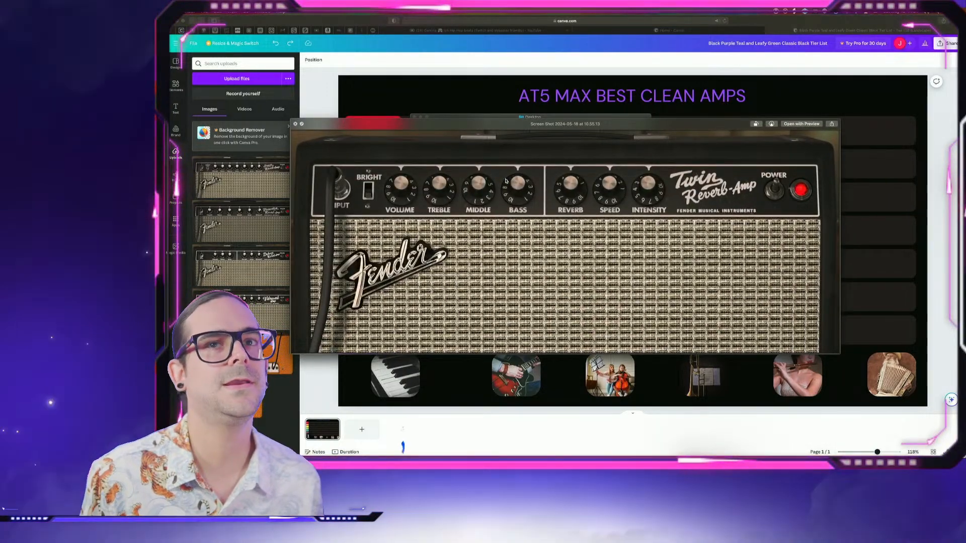
pyautogui.press('space')
pyautogui.moveTo(506, 178); pyautogui.dragTo(266, 167)
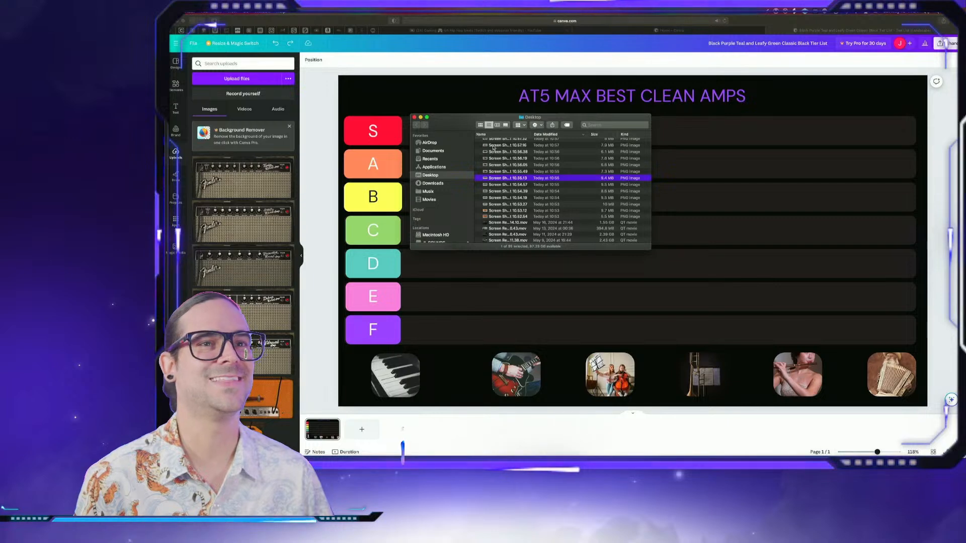
# Compare the 10.55.49 Leslie Type 122 screenshot with the Twin Reverb one, and upload the Leslie image to Canva
pyautogui.click(539, 171)
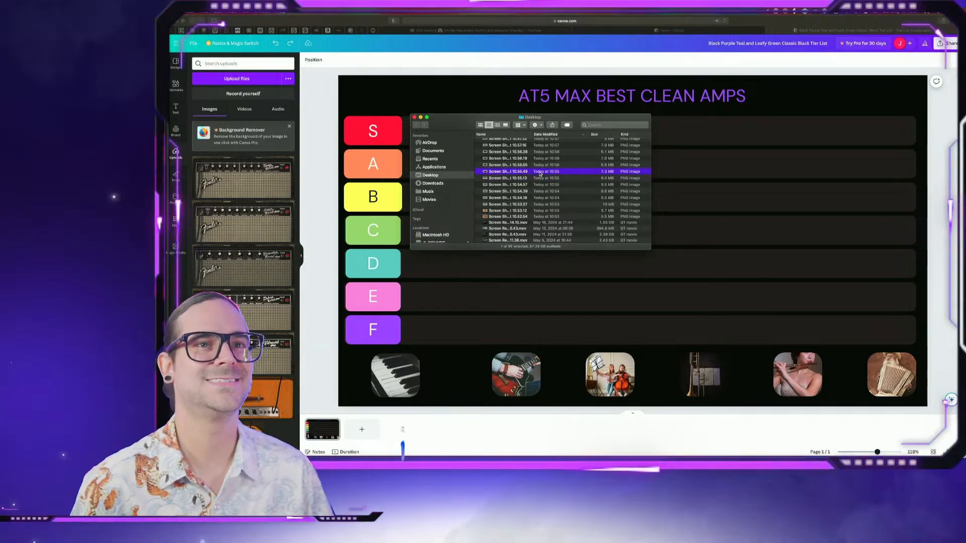
pyautogui.press('space')
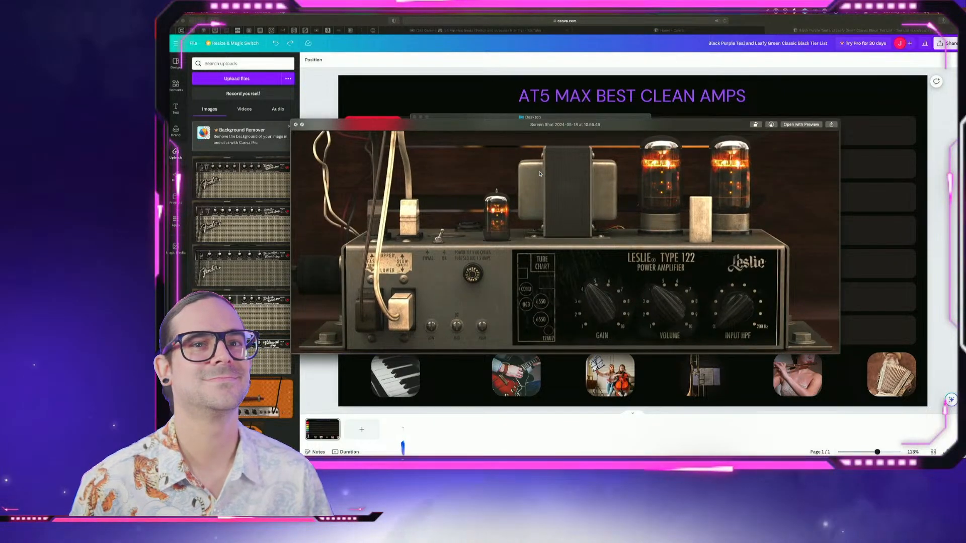
pyautogui.press('space')
pyautogui.press('Down')
pyautogui.press('space')
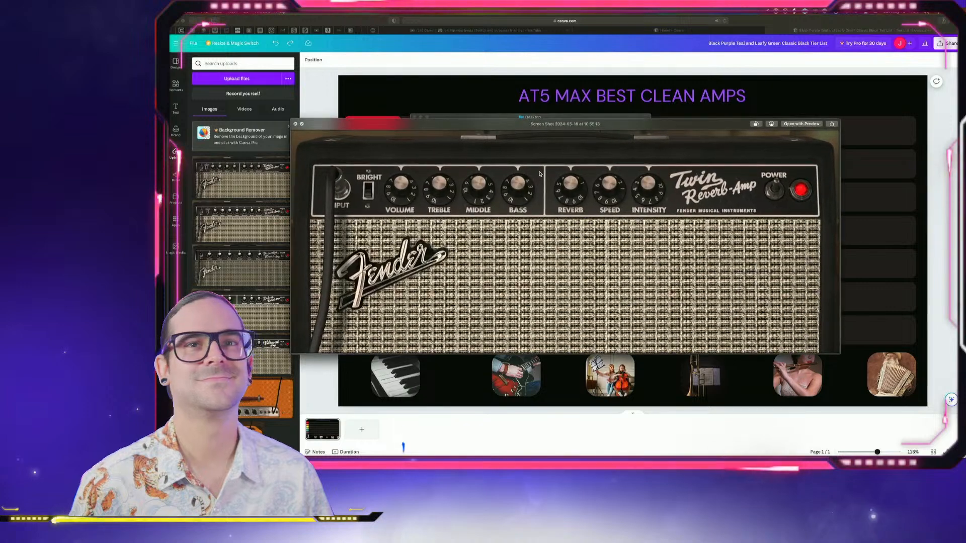
pyautogui.press('space')
pyautogui.press('Up')
pyautogui.press('space')
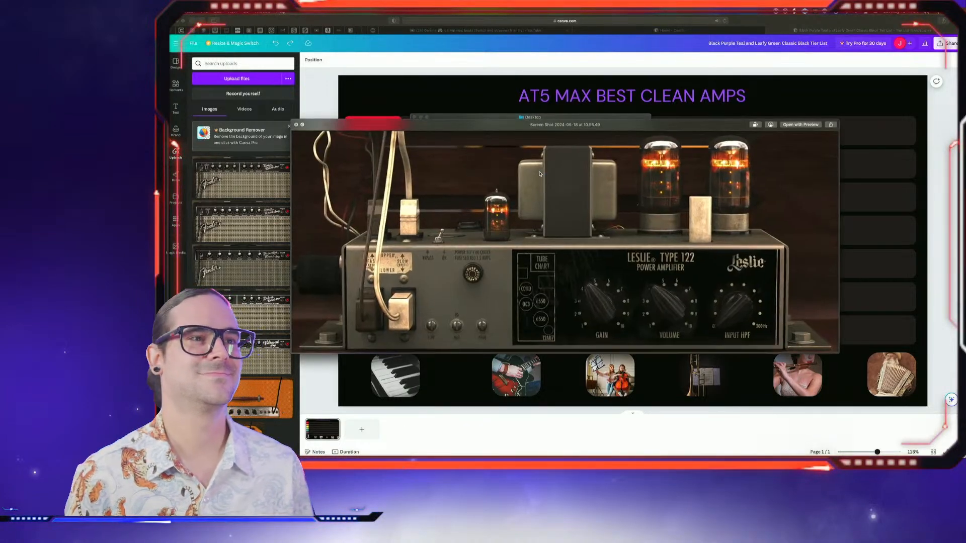
pyautogui.press('space')
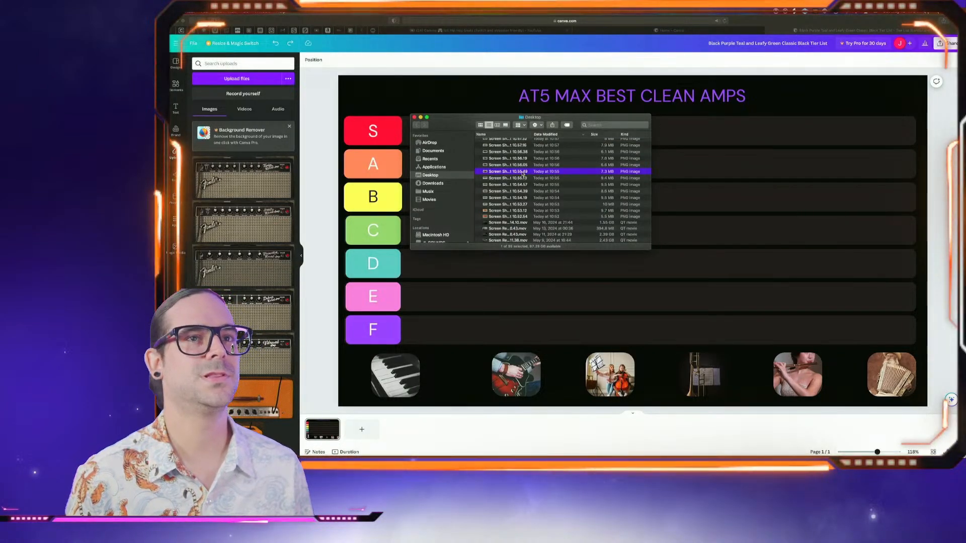
pyautogui.moveTo(522, 172); pyautogui.dragTo(255, 154)
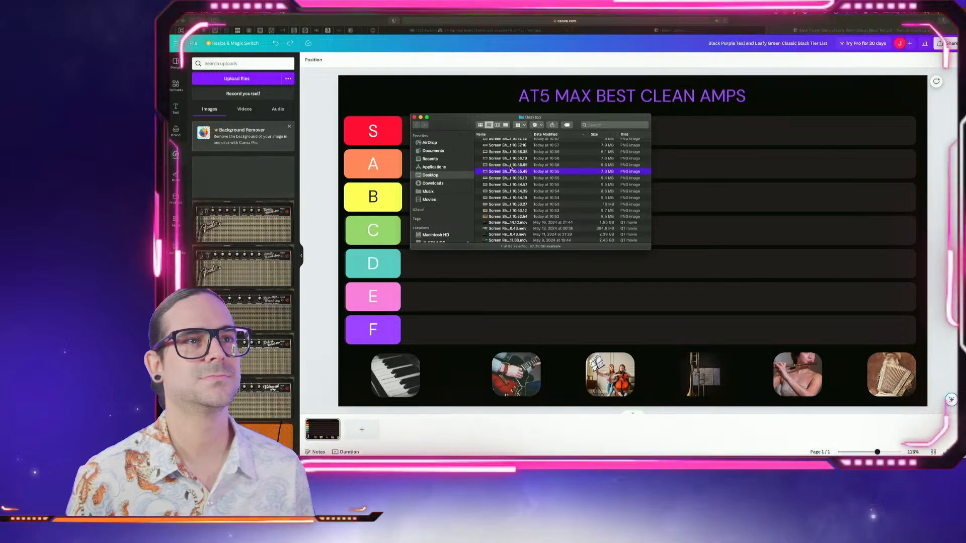
# Upload the 10.56.05 Leslie Type 122a screenshot to Canva and preview the file in Finder
pyautogui.moveTo(451, 170); pyautogui.dragTo(261, 168)
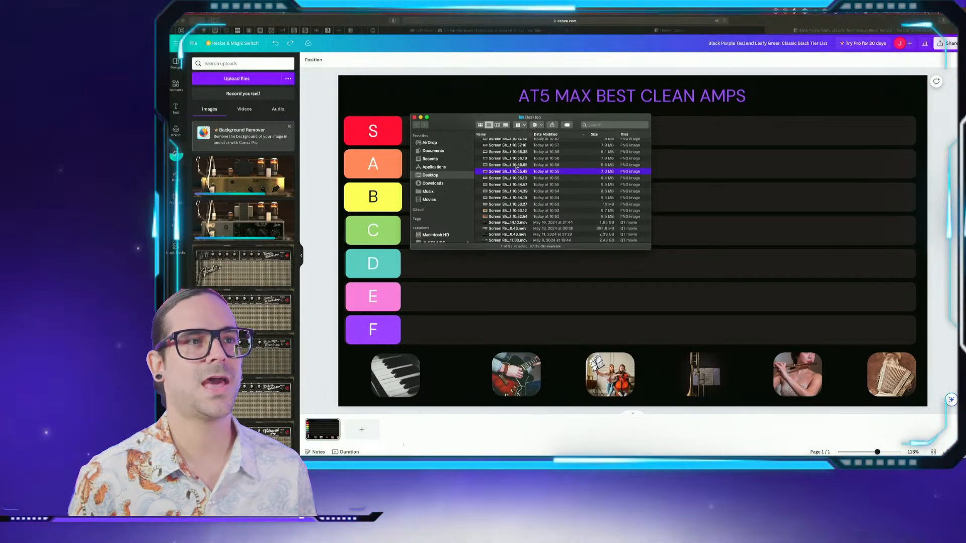
pyautogui.press('space')
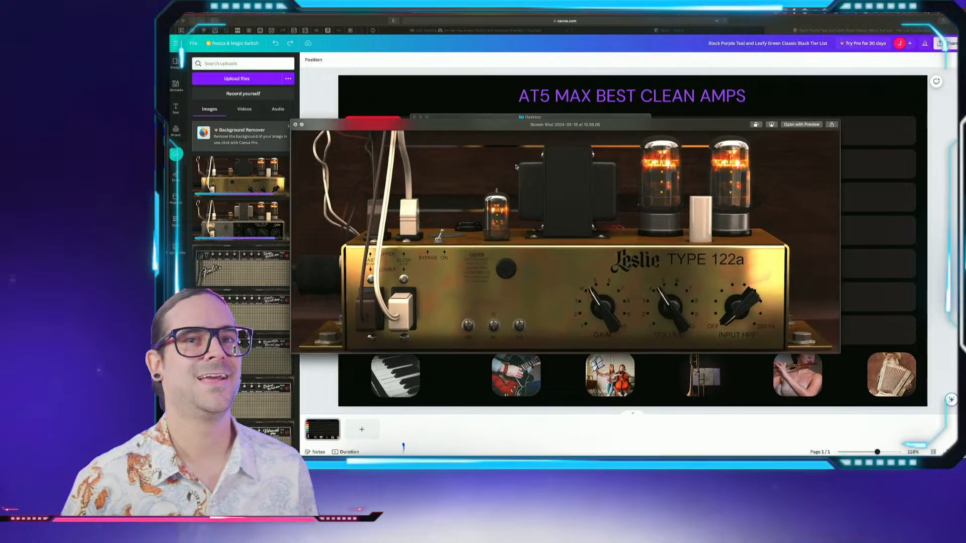
pyautogui.press('space')
# Check the 10.56.19 Leslie amp screenshot in Finder and upload it to Canva's image uploads
pyautogui.click(516, 165)
pyautogui.press('space')
pyautogui.press('space')
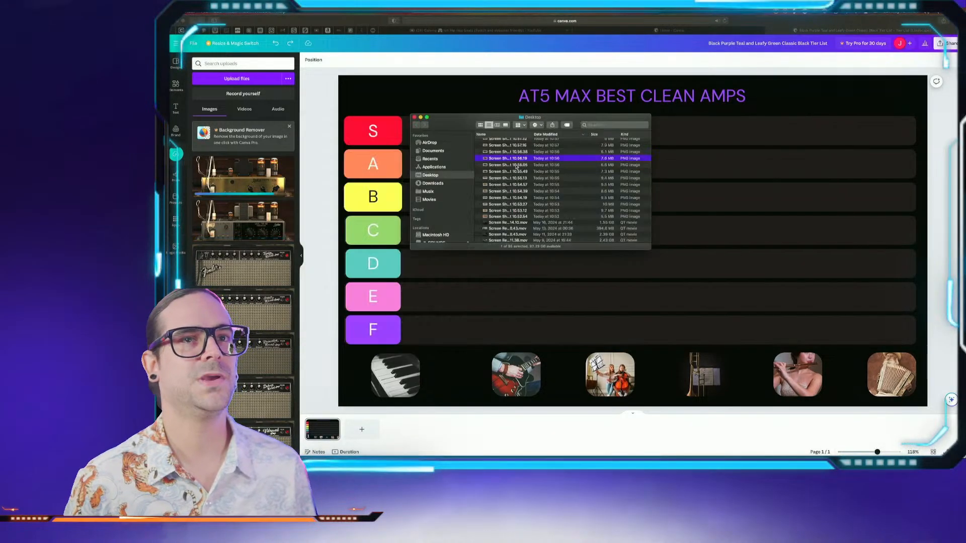
pyautogui.moveTo(297, 160); pyautogui.dragTo(256, 161)
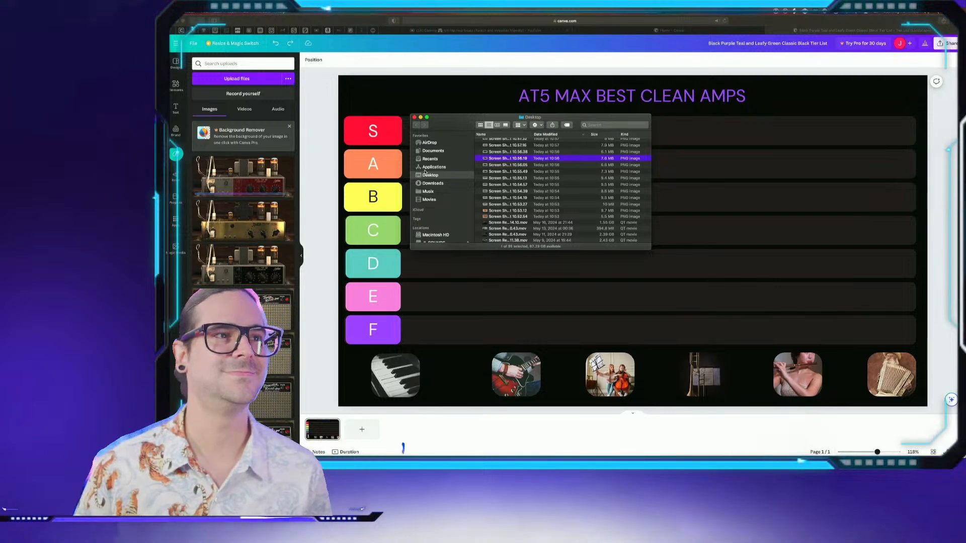
# Compare the 10.56.38 Leslie 3300 screenshot with the 10.56.19 Leslie Type 147 one, and upload the Leslie 3300 image to Canva
pyautogui.scroll(1, 519, 157)
pyautogui.click(515, 158)
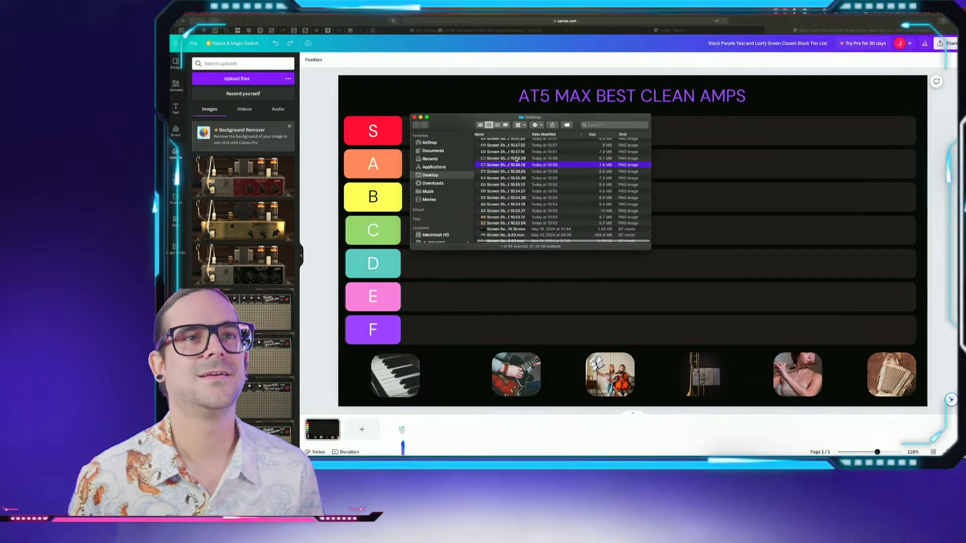
pyautogui.press('space')
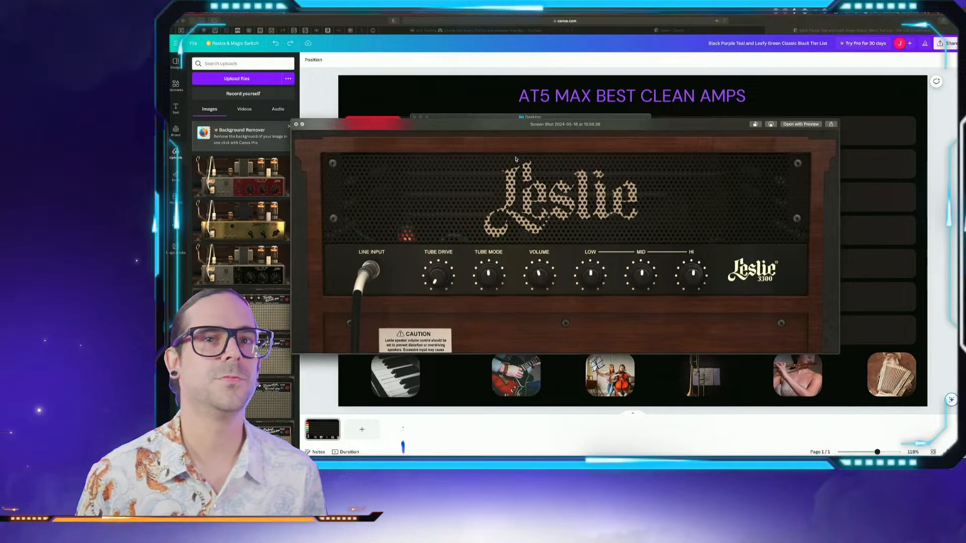
pyautogui.press('space')
pyautogui.press('Up')
pyautogui.press('space')
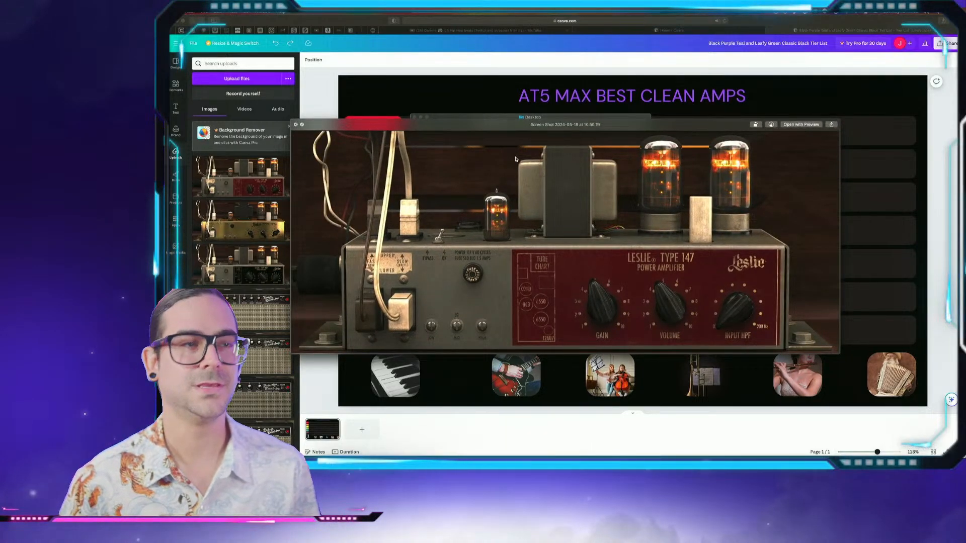
pyautogui.press('space')
pyautogui.press('space')
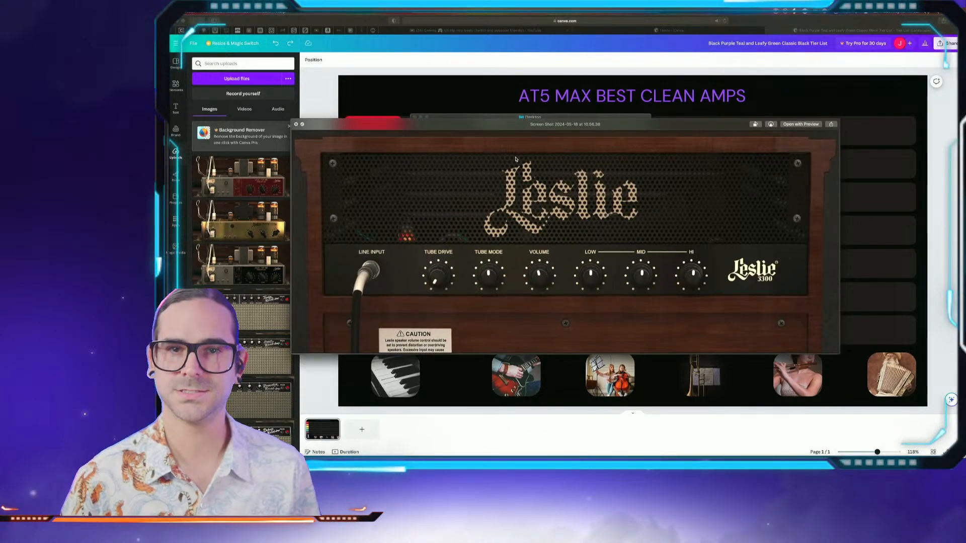
pyautogui.press('space')
pyautogui.moveTo(515, 159); pyautogui.dragTo(261, 162)
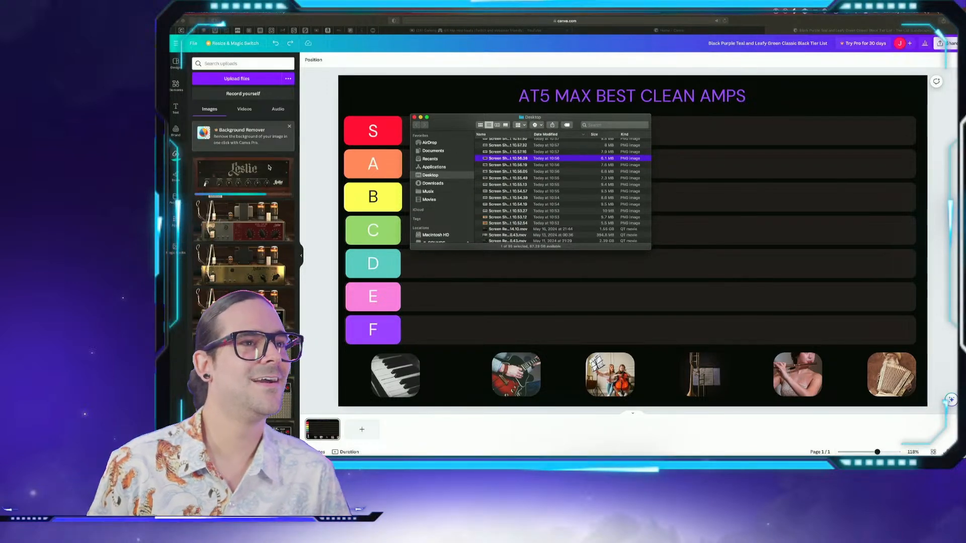
# Locate the next amp screenshot after 10.56.38 in the Desktop folder
pyautogui.scroll(2, 547, 165)
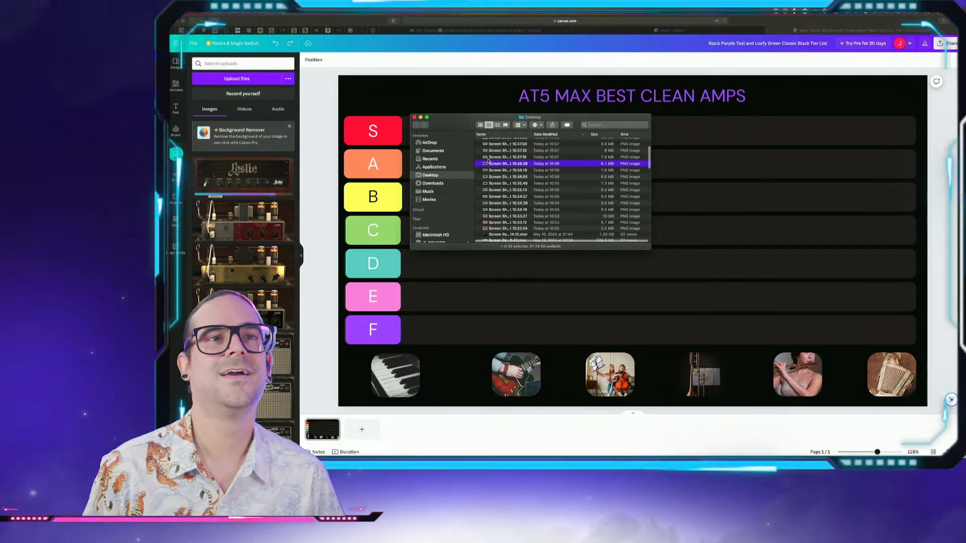
pyautogui.scroll(2, 501, 163)
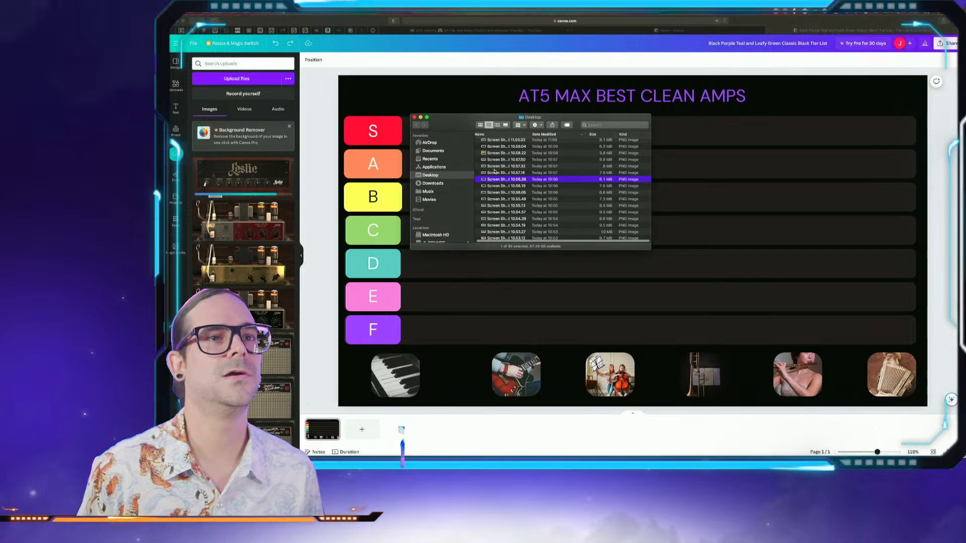
# Preview the Vintage B amp screenshot from the Desktop folder and add it to the Canva image uploads
pyautogui.click(495, 172)
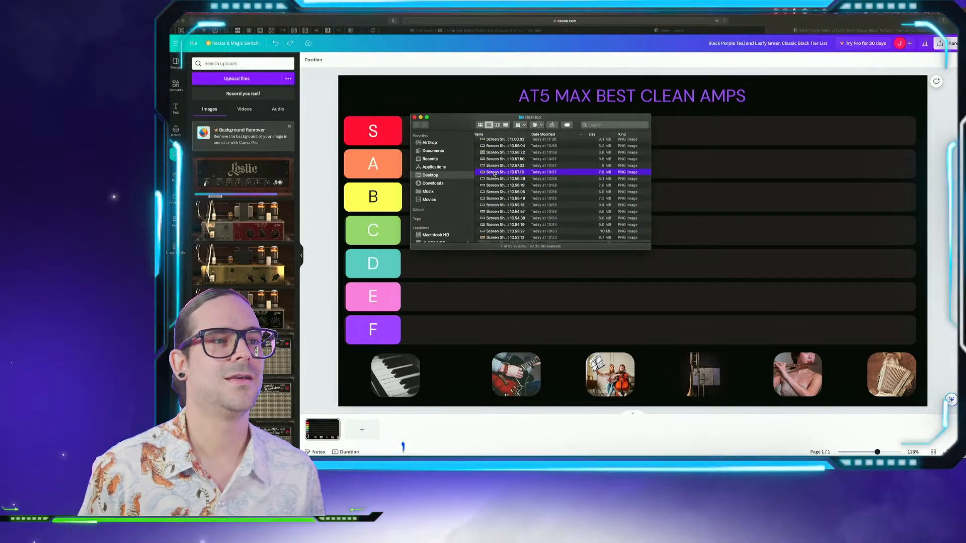
pyautogui.press('space')
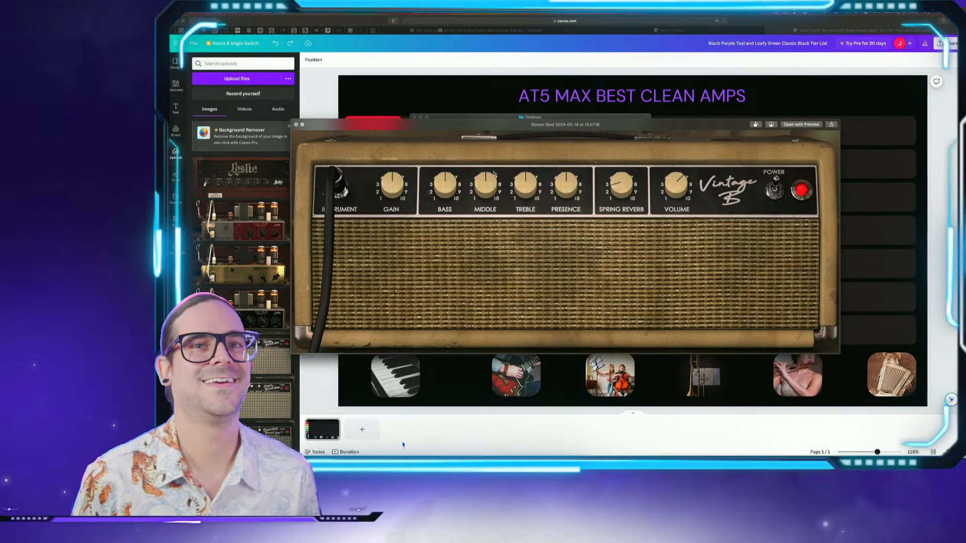
pyautogui.press('space')
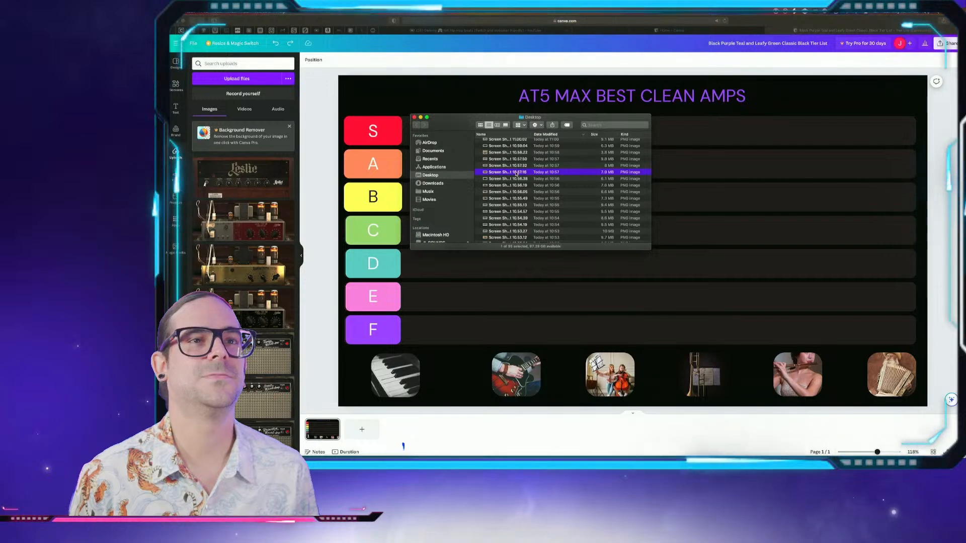
pyautogui.moveTo(495, 172); pyautogui.dragTo(290, 181)
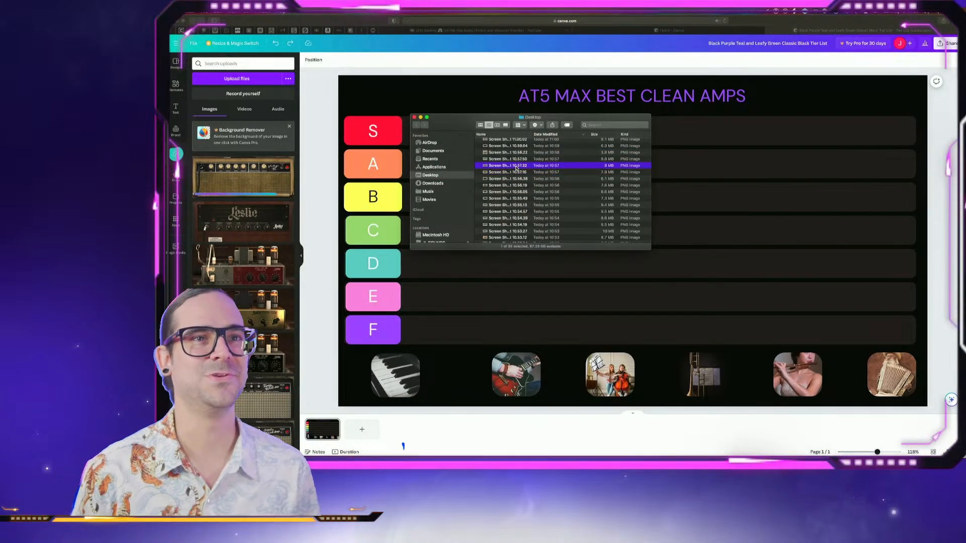
# Compare the Vintage D and Vintage B screenshots in preview, and upload the Vintage D screenshot to the design's images
pyautogui.press('space')
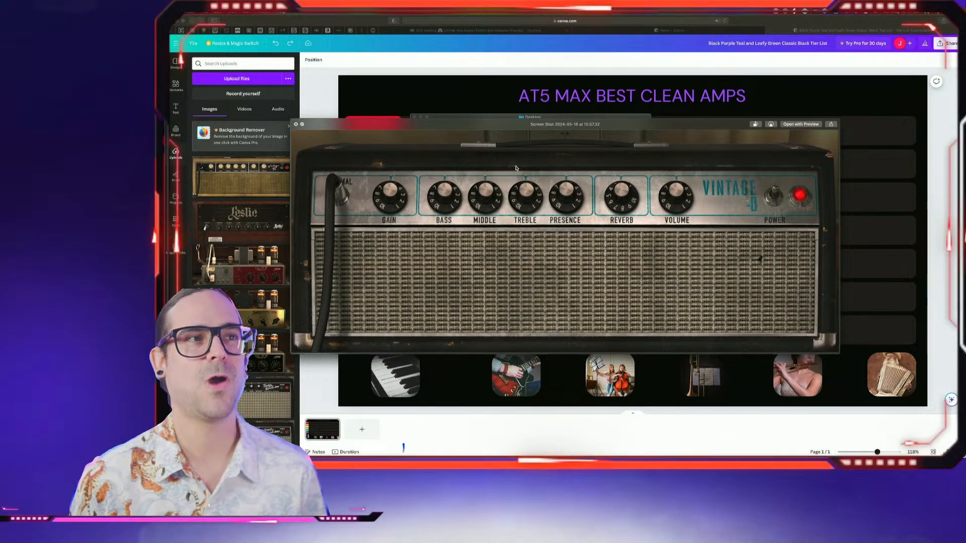
pyautogui.press('space')
pyautogui.press('space')
pyautogui.press('Down')
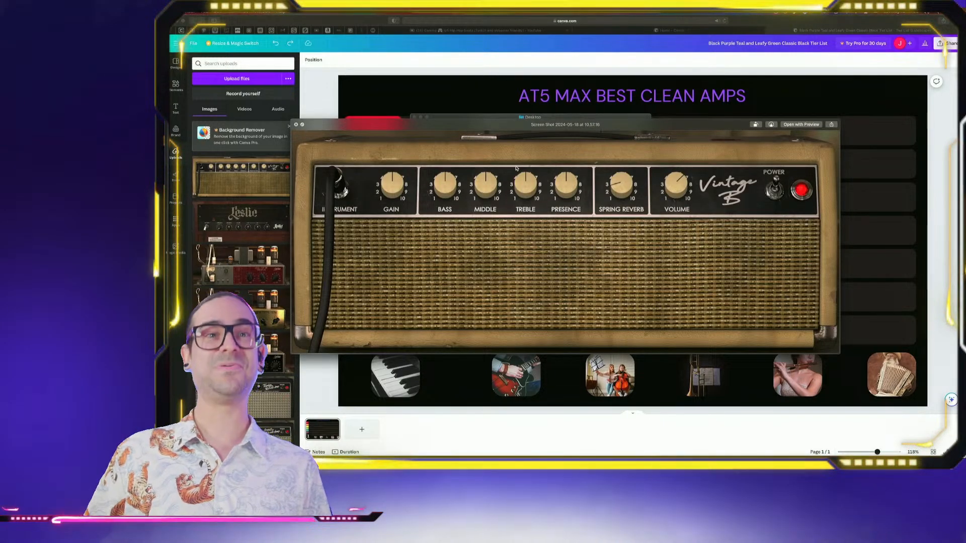
pyautogui.press('space')
pyautogui.press('Up')
pyautogui.press('space')
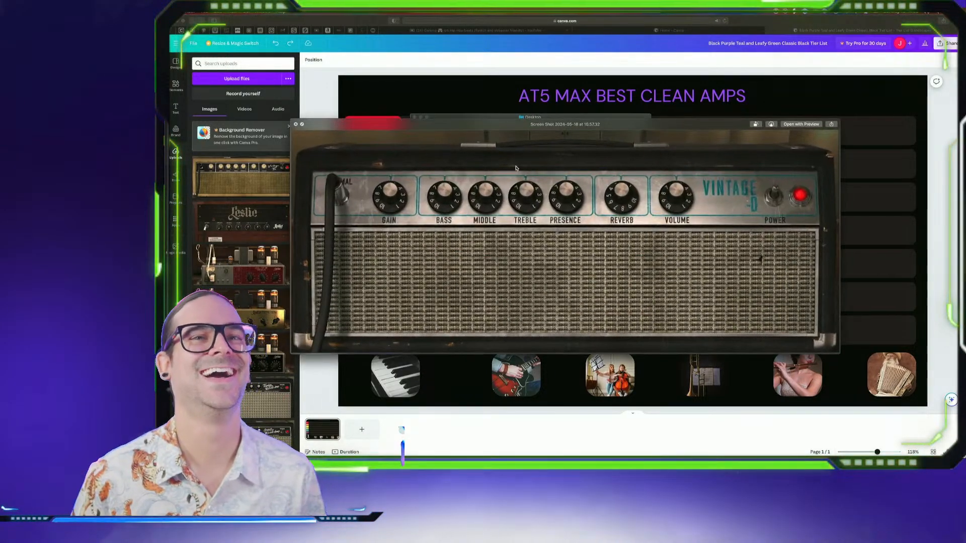
pyautogui.press('space')
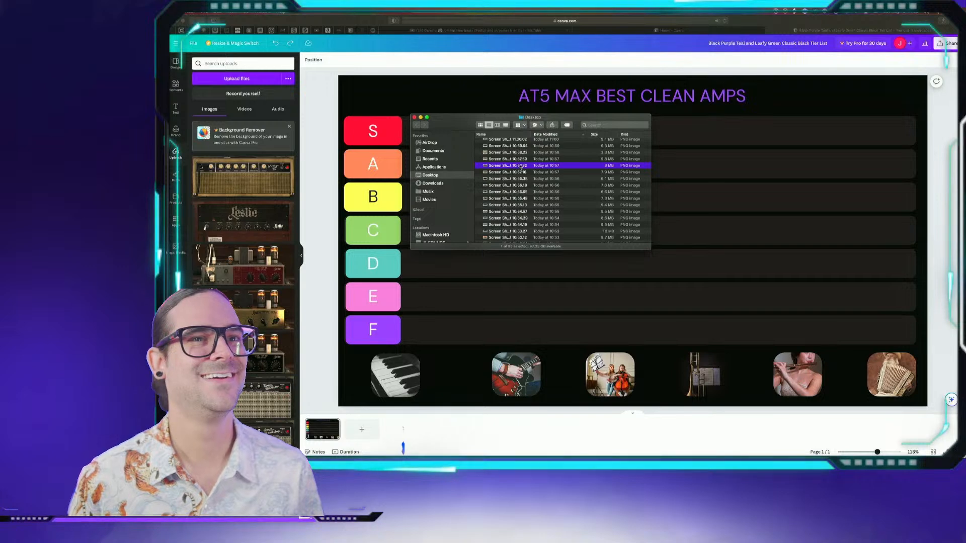
pyautogui.moveTo(521, 167); pyautogui.dragTo(291, 164)
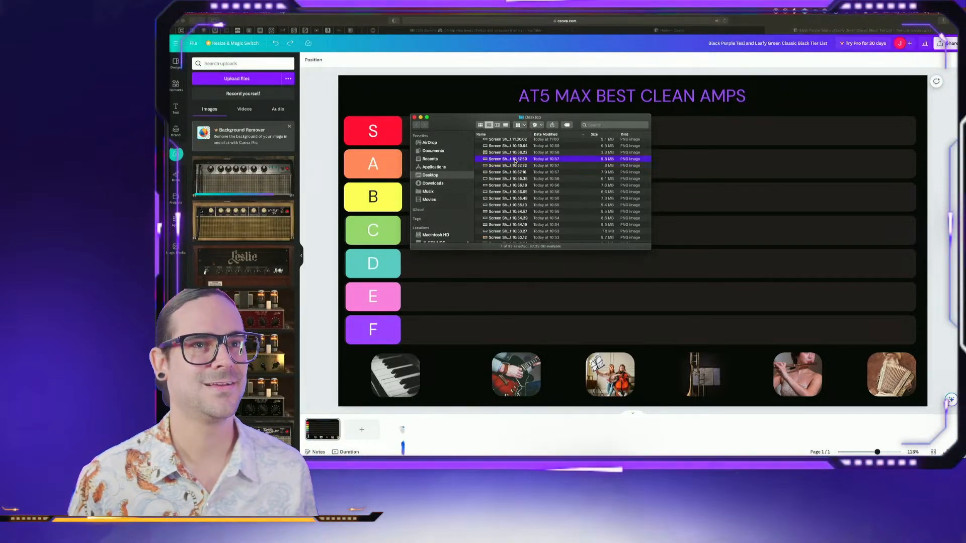
# Preview the Vintage T amp screenshot and add it to the image uploads
pyautogui.scroll(3, 515, 161)
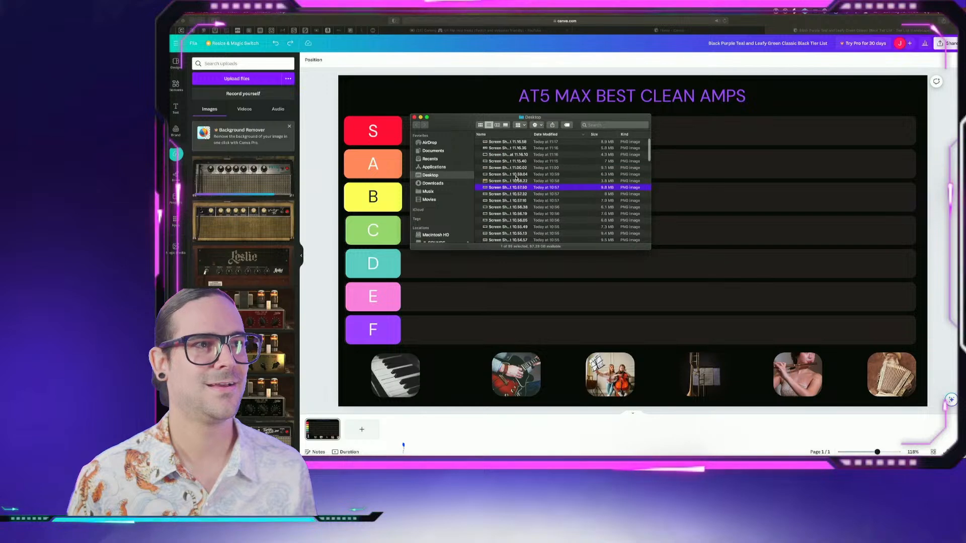
pyautogui.press('space')
pyautogui.press('space')
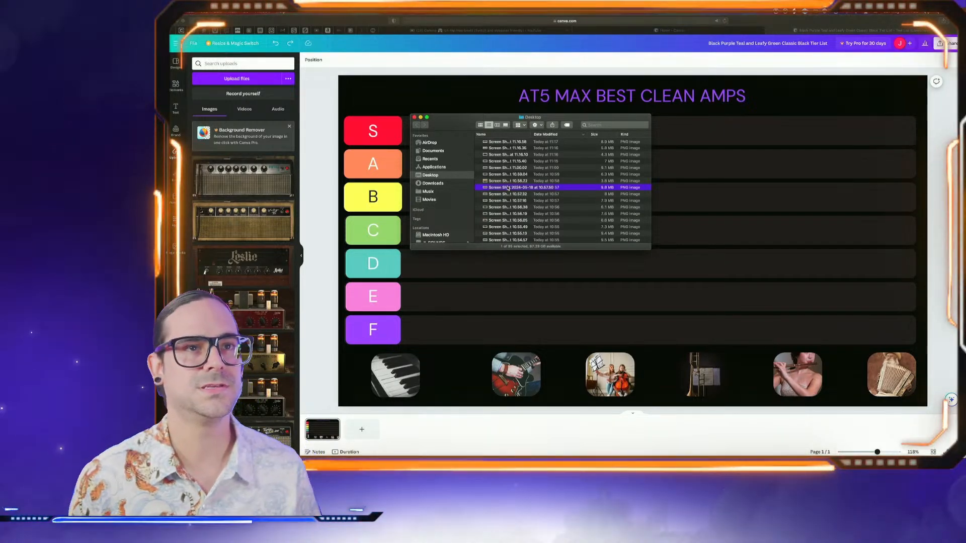
pyautogui.moveTo(508, 189); pyautogui.dragTo(279, 175)
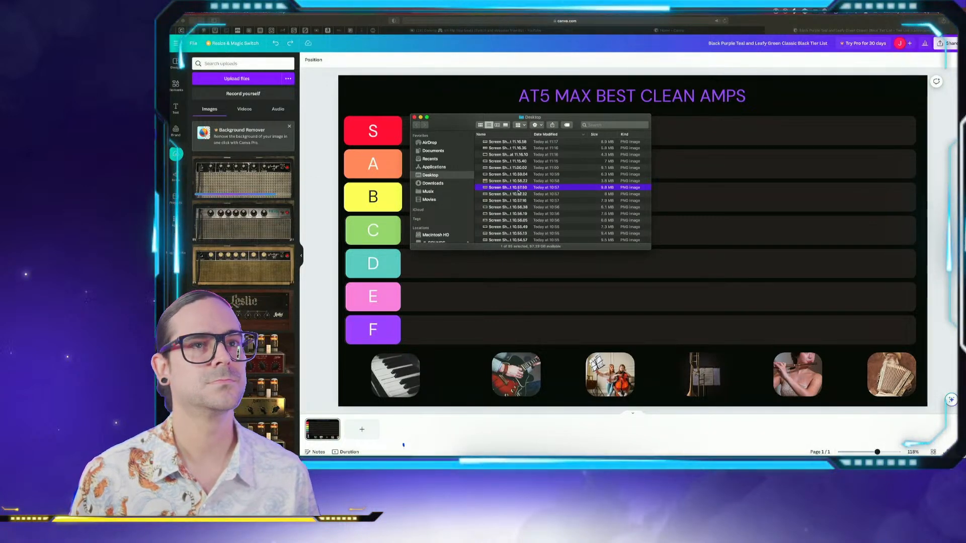
# Compare the Fender Champion "600" and Vintage T screenshots in preview, and upload the Champion "600" screenshot
pyautogui.click(512, 181)
pyautogui.press('space')
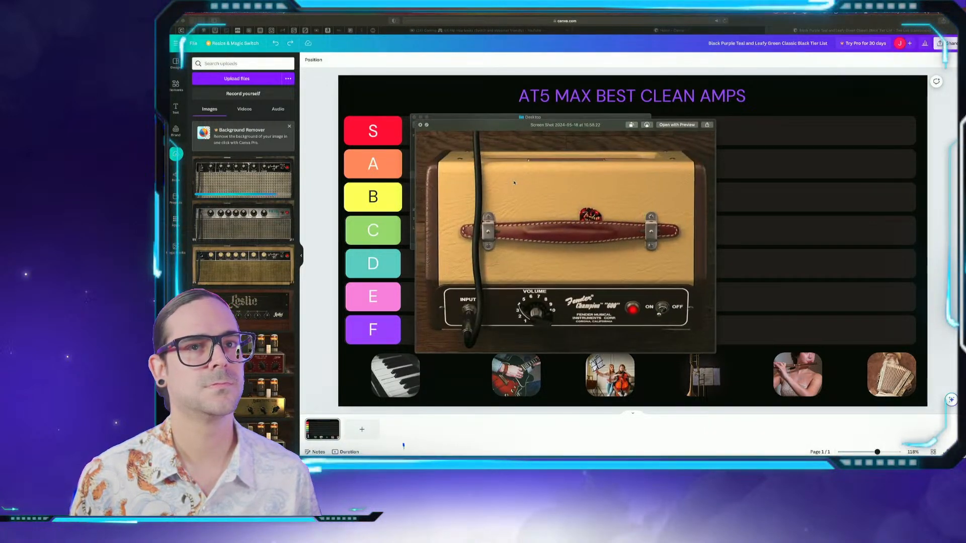
pyautogui.press('space')
pyautogui.click(511, 187)
pyautogui.press('space')
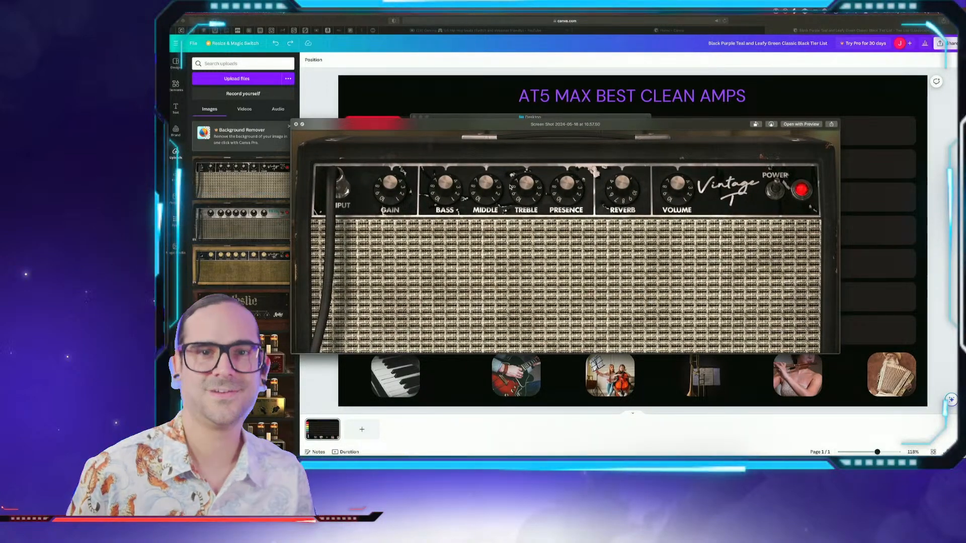
pyautogui.press('space')
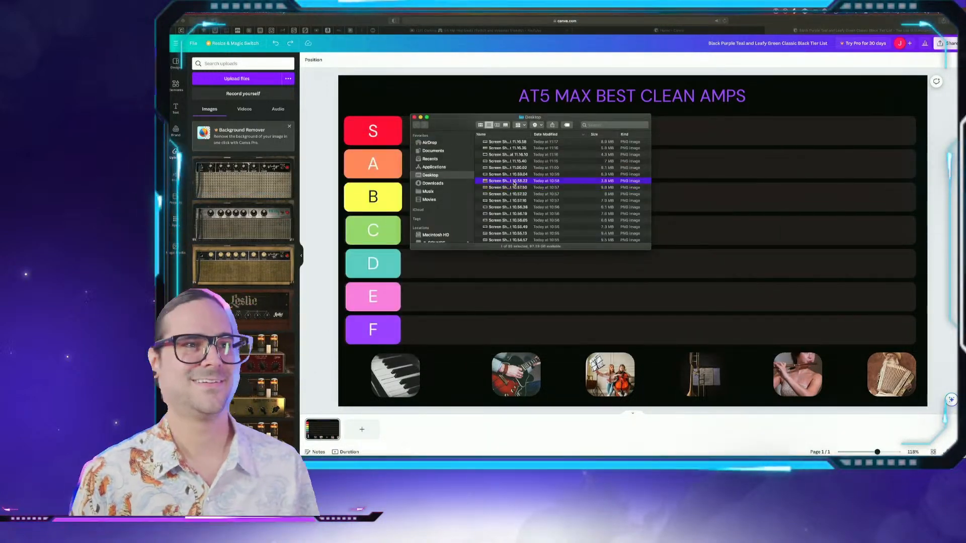
pyautogui.press('space')
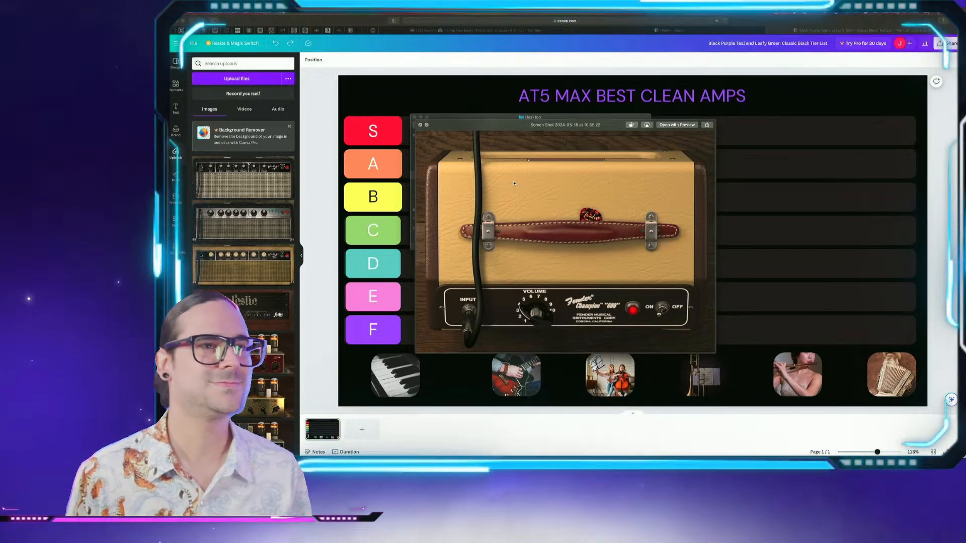
pyautogui.press('space')
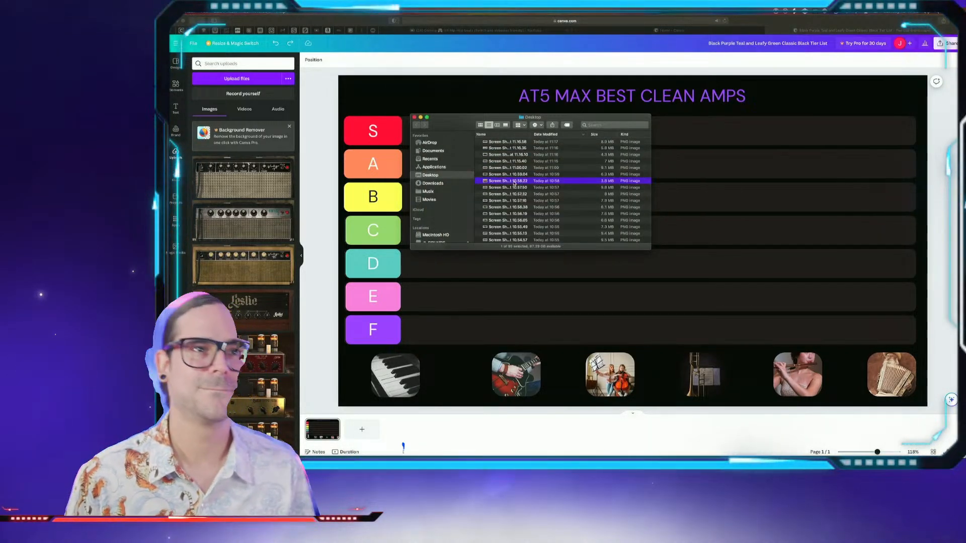
pyautogui.moveTo(509, 187); pyautogui.dragTo(271, 176)
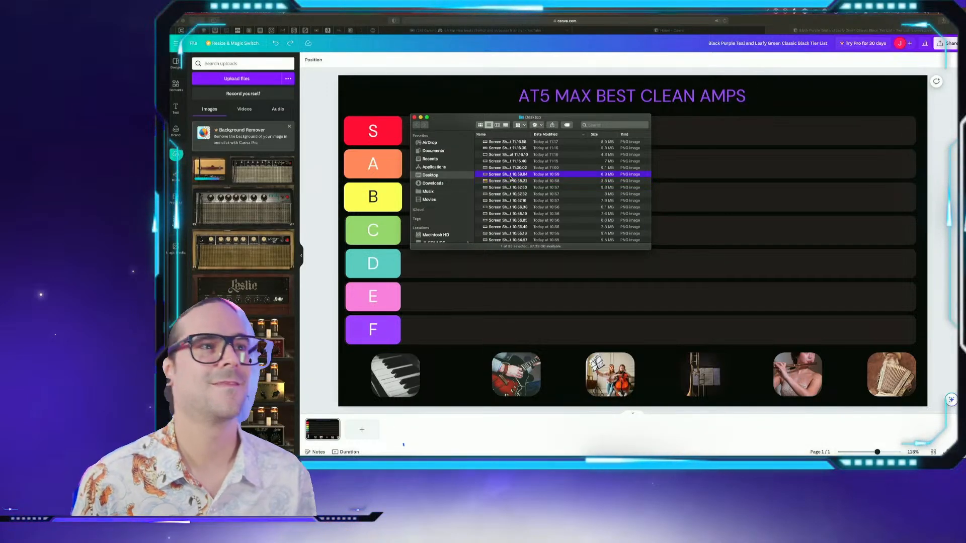
# Preview the Leslie G37 / Studio 12 screenshot, upload it, and look through the uploaded amp images
pyautogui.press('Up')
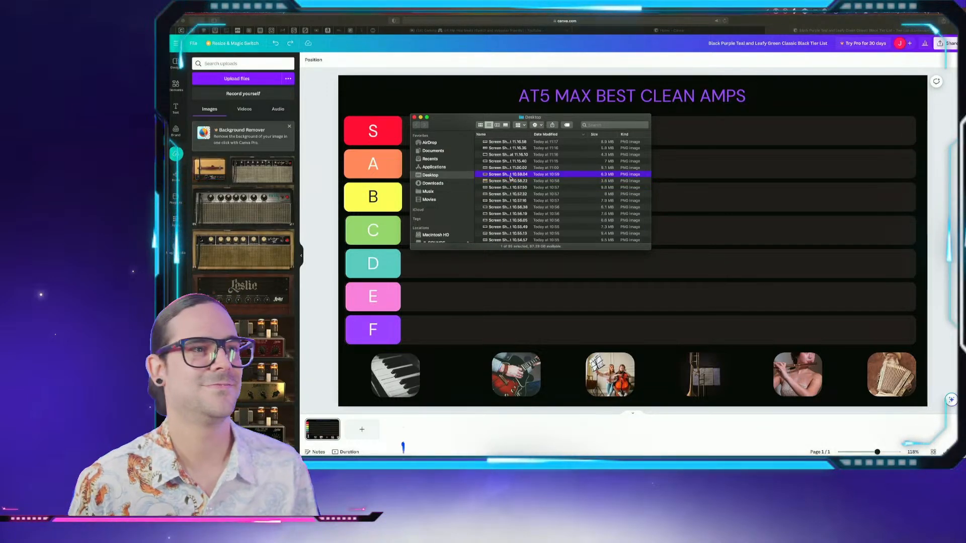
pyautogui.press('space')
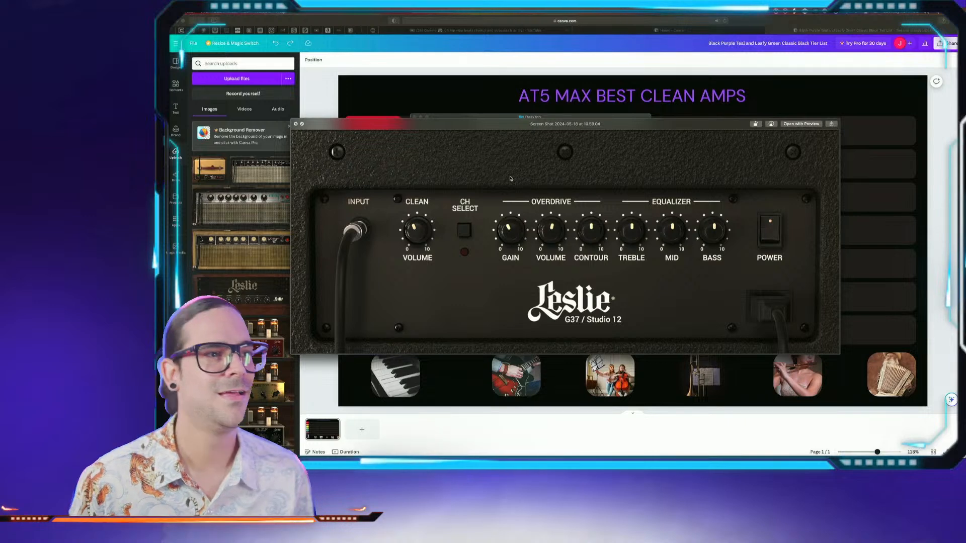
pyautogui.press('space')
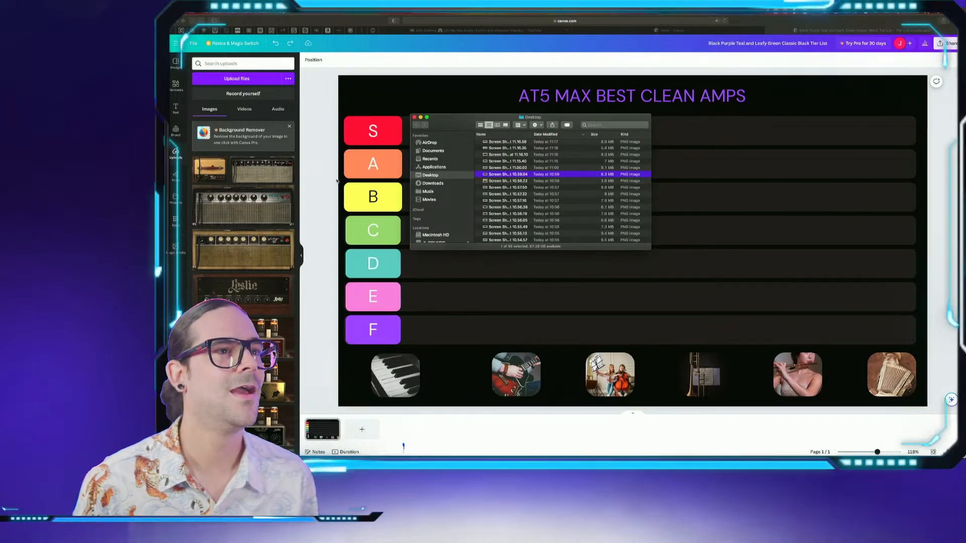
pyautogui.moveTo(508, 174); pyautogui.dragTo(282, 173)
pyautogui.scroll(-3, 292, 178)
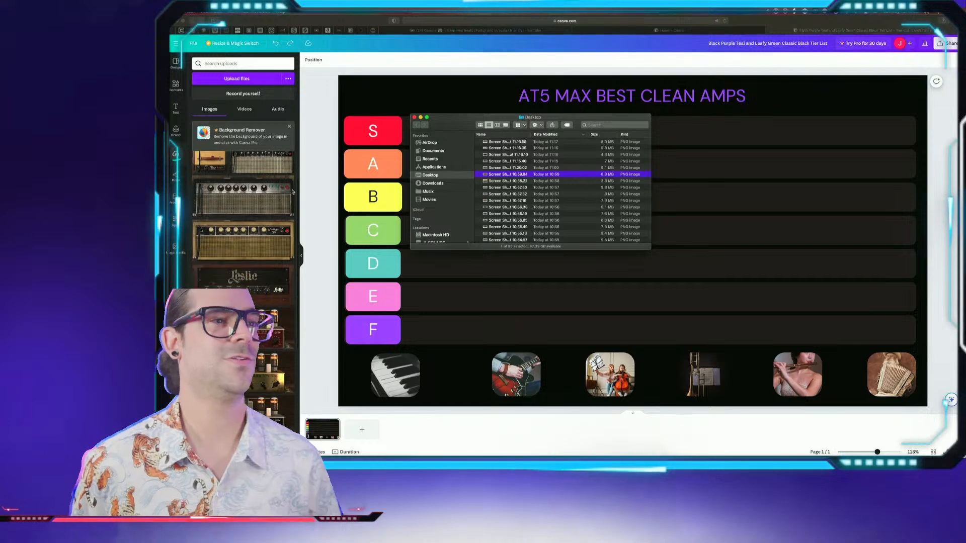
pyautogui.scroll(-3, 291, 194)
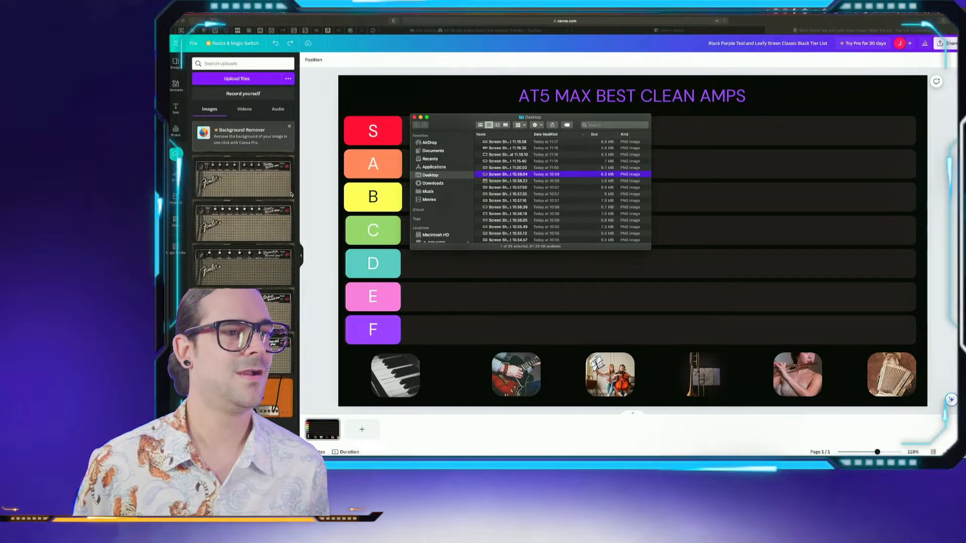
pyautogui.scroll(3, 291, 194)
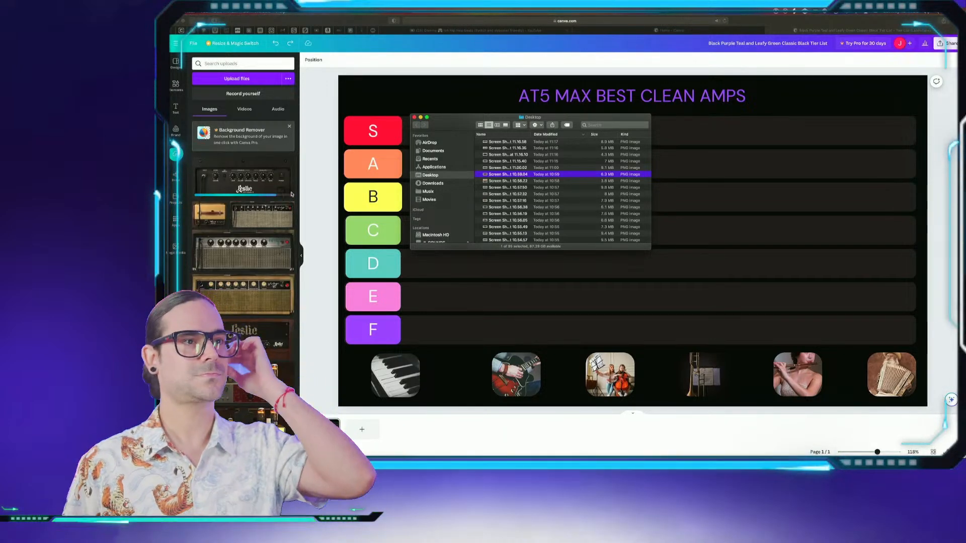
# Compare the AmpliTube JH1200 and Leslie G37 / Studio 12 screenshots in preview, and upload the JH1200 screenshot
pyautogui.click(500, 168)
pyautogui.press('space')
pyautogui.press('space')
pyautogui.click(497, 175)
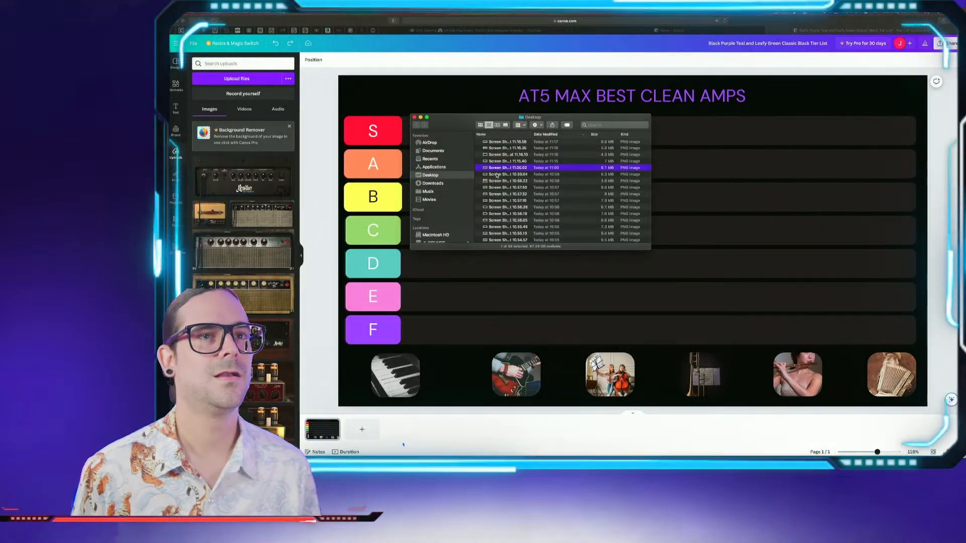
pyautogui.press('space')
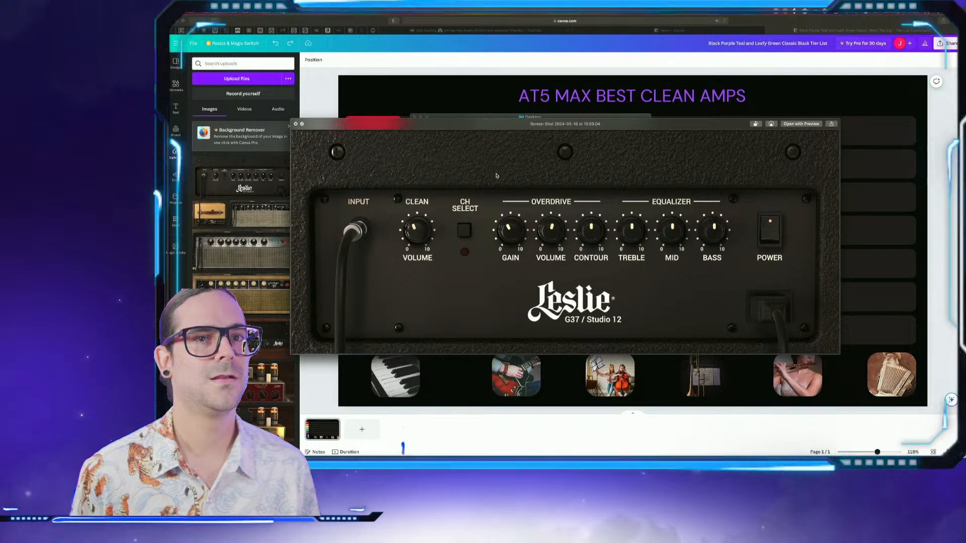
pyautogui.press('space')
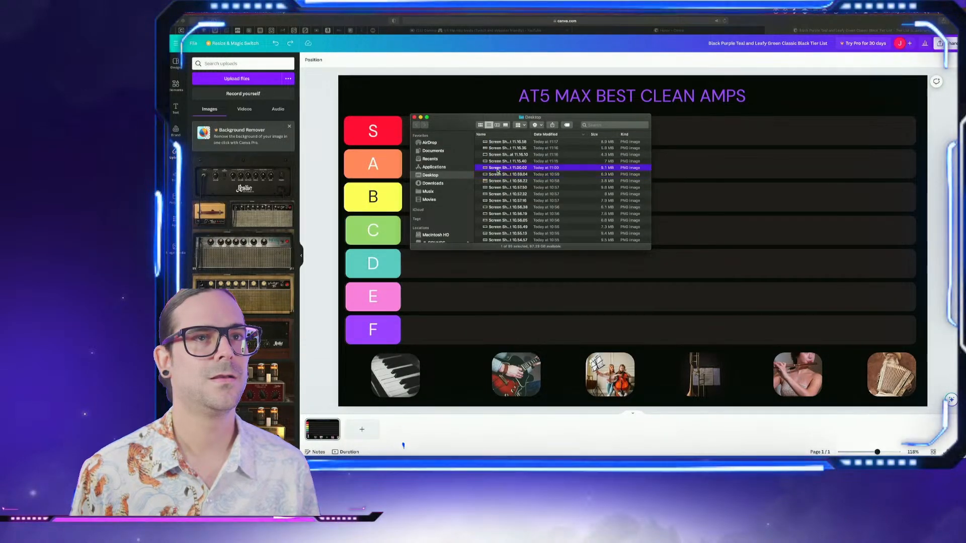
pyautogui.click(496, 169)
pyautogui.press('space')
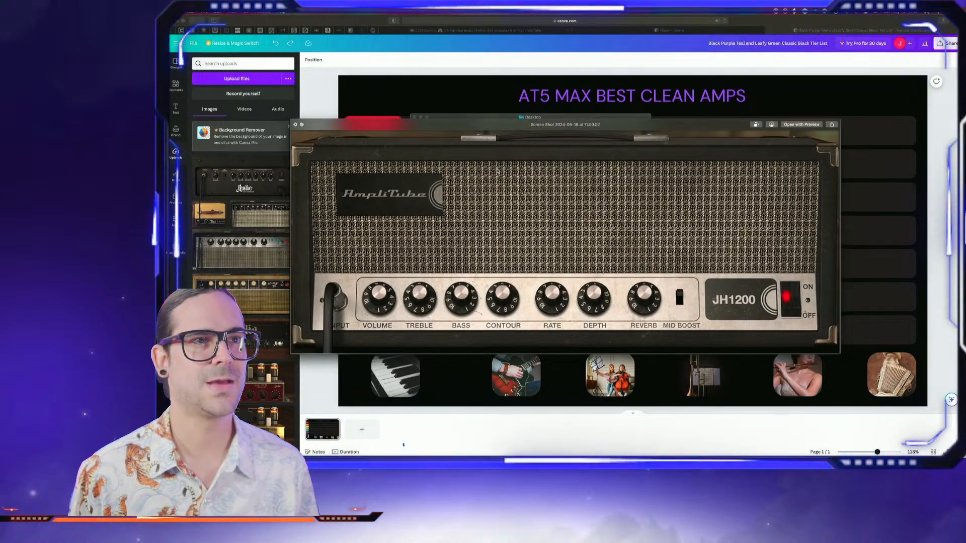
pyautogui.press('space')
pyautogui.press('space')
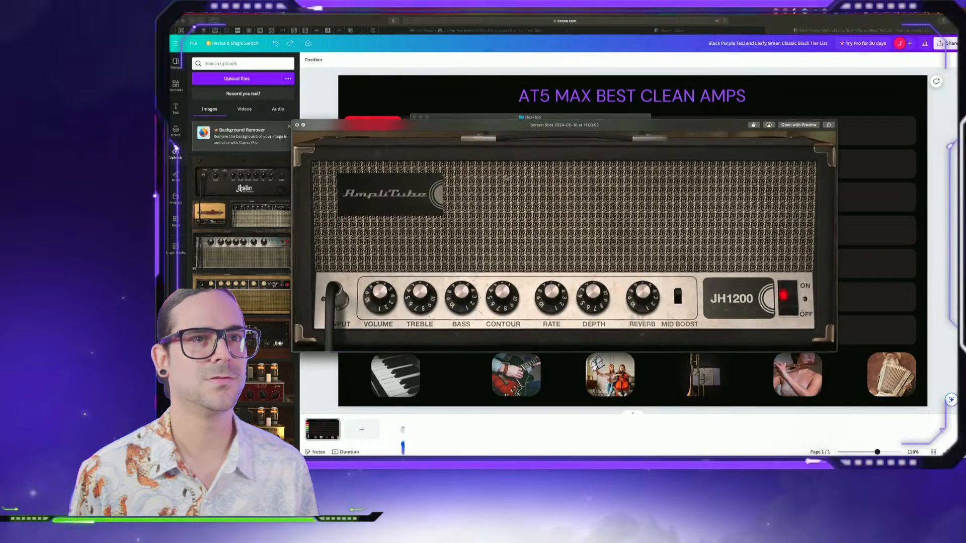
pyautogui.moveTo(498, 170); pyautogui.dragTo(507, 177)
pyautogui.press('space')
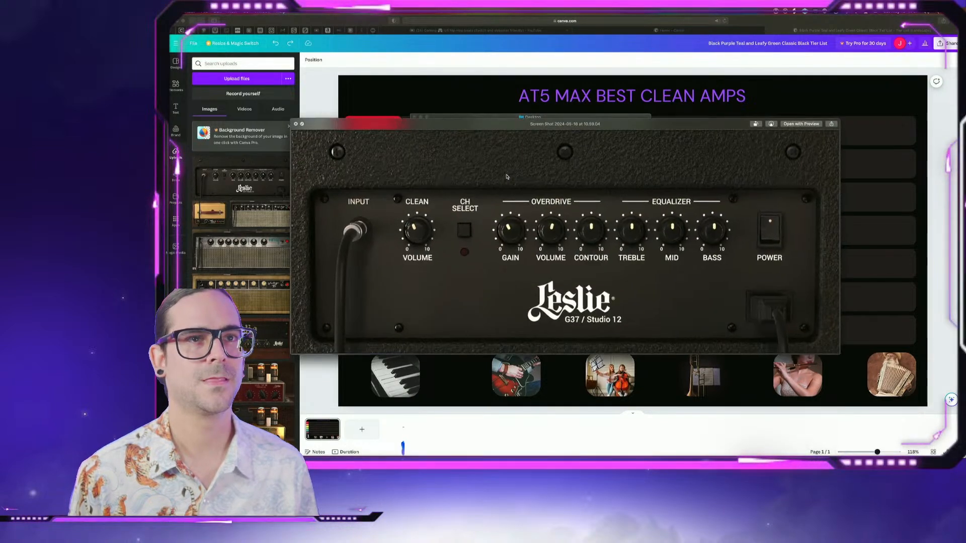
pyautogui.press('space')
pyautogui.press('space')
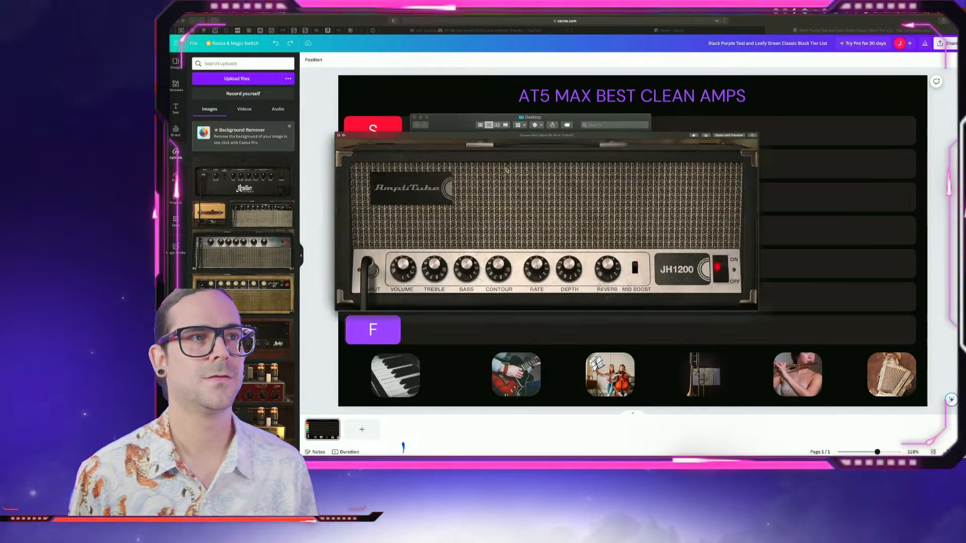
pyautogui.press('space')
pyautogui.moveTo(506, 169); pyautogui.dragTo(248, 179)
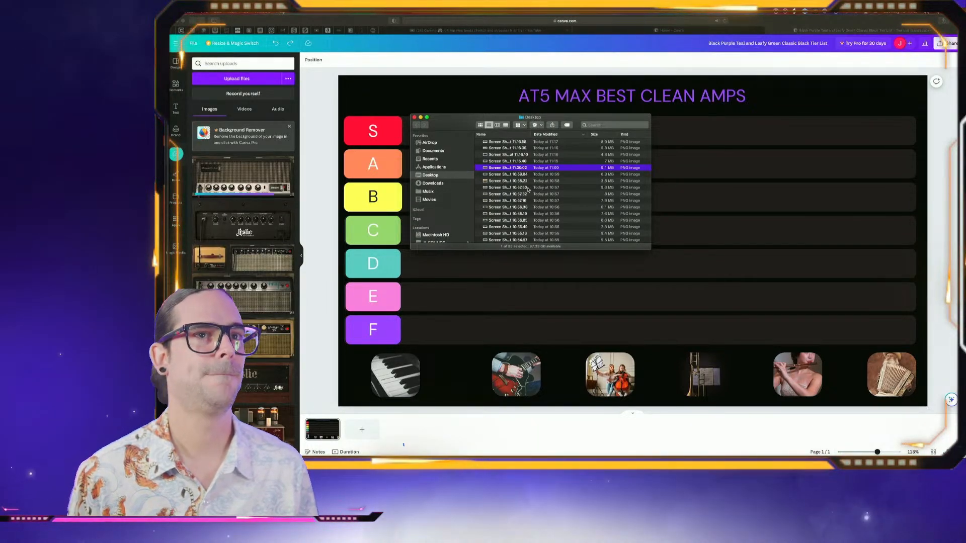
# Compare the MAZ 18 Junior and AmpliTube JH1200 screenshots in preview, and upload the MAZ 18 Junior screenshot
pyautogui.click(525, 162)
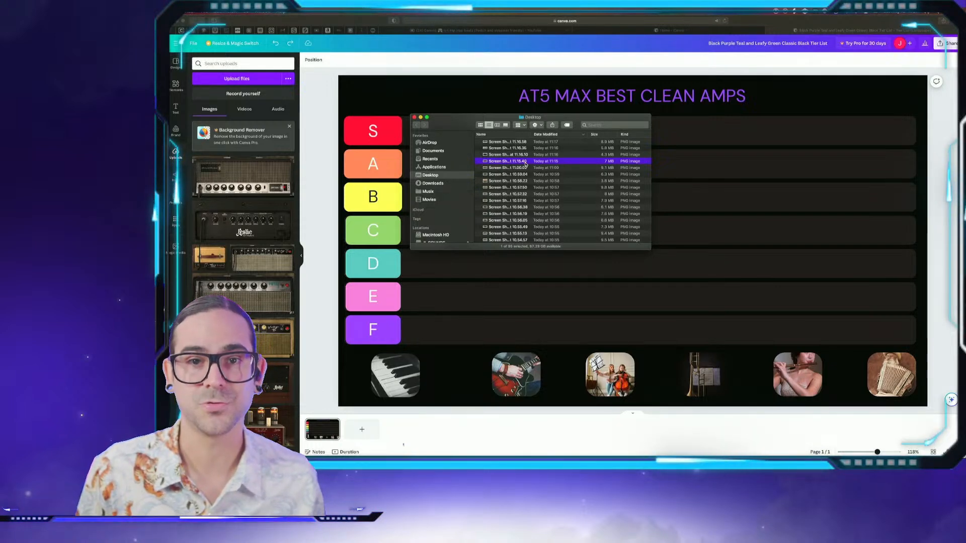
pyautogui.press('space')
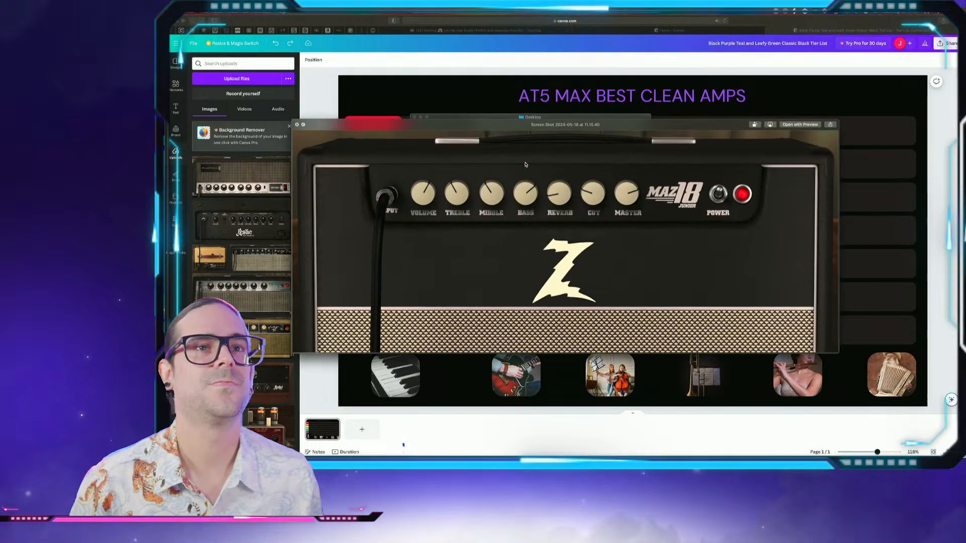
pyautogui.press('space')
pyautogui.press('Up')
pyautogui.press('space')
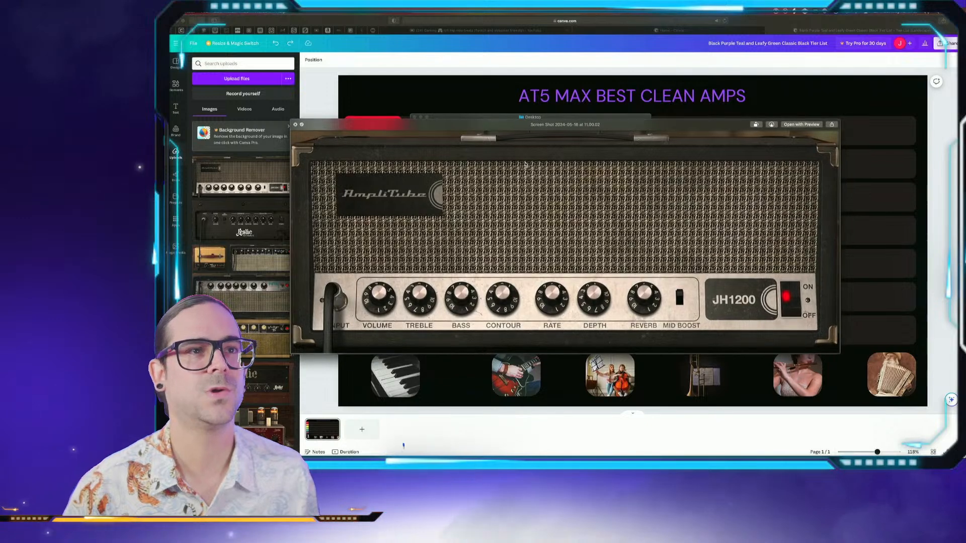
pyautogui.press('space')
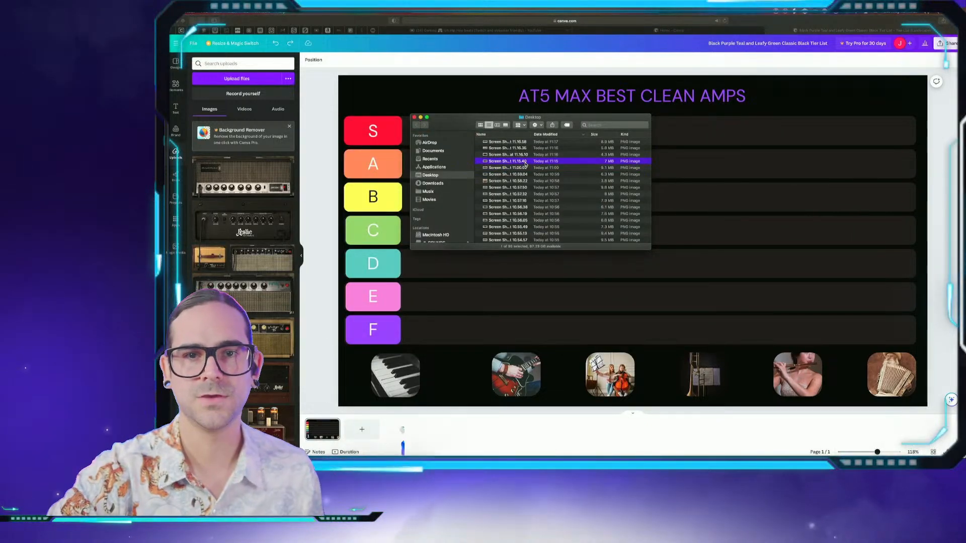
pyautogui.press('space')
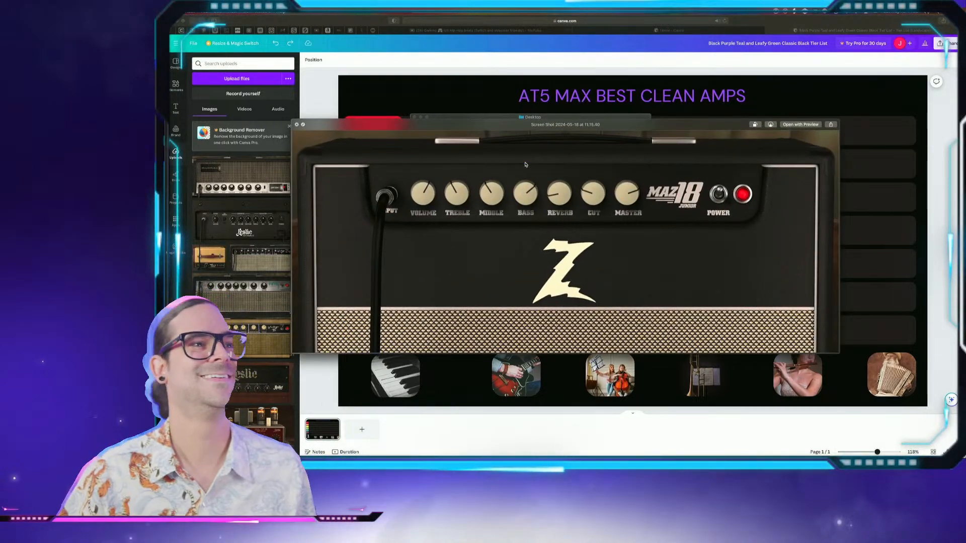
pyautogui.press('space')
pyautogui.press('Down')
pyautogui.press('space')
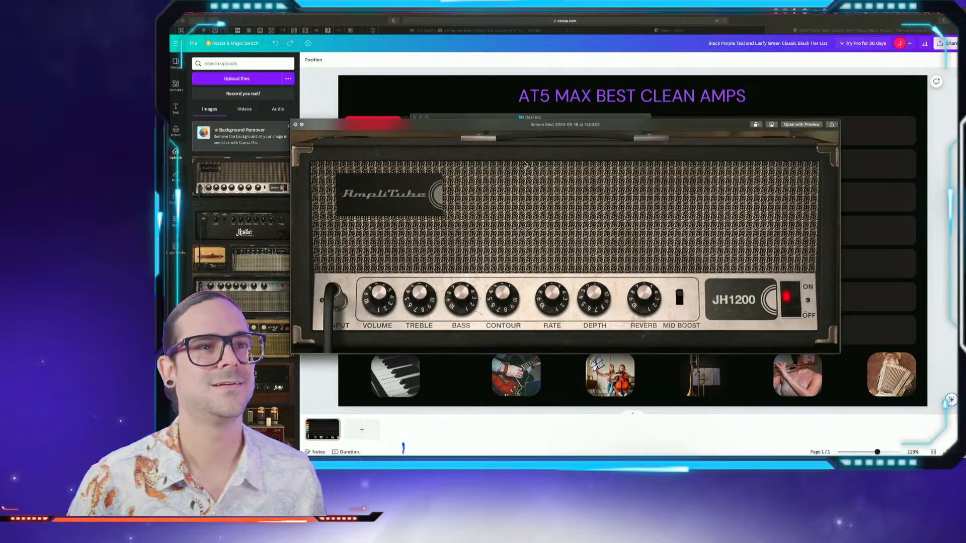
pyautogui.press('Up')
pyautogui.press('space')
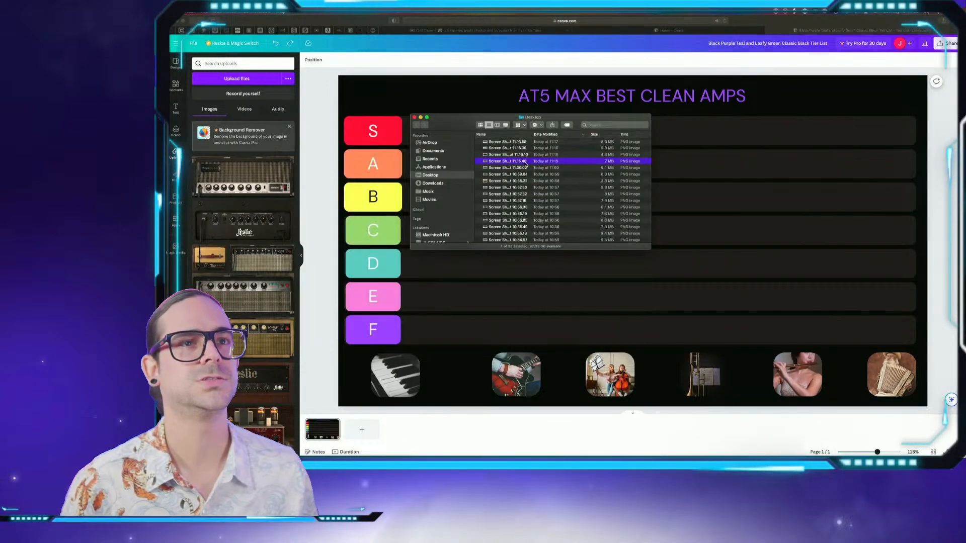
pyautogui.moveTo(407, 168); pyautogui.dragTo(227, 169)
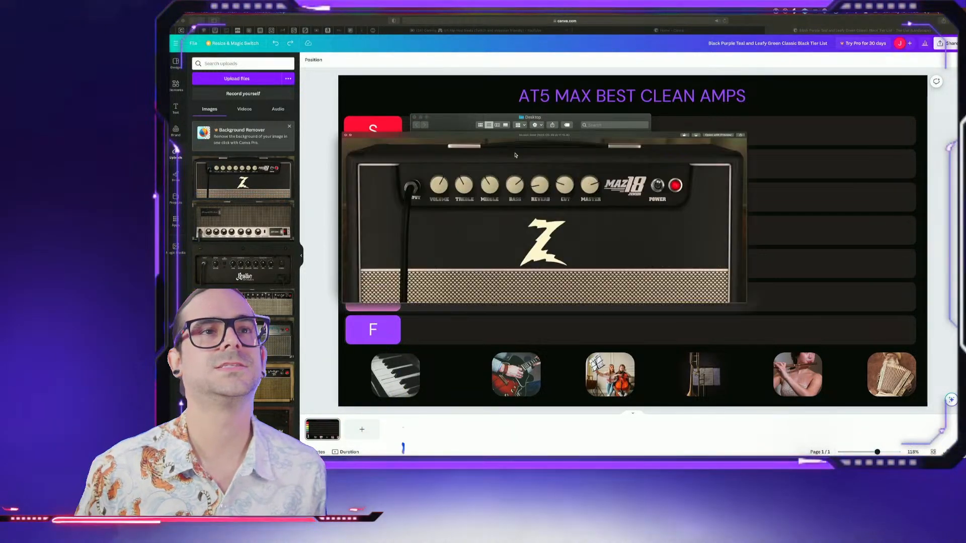
# Compare the small tone-and-volume amp screenshot with the MAZ 18 Junior one in preview, and upload the small amp screenshot
pyautogui.click(516, 155)
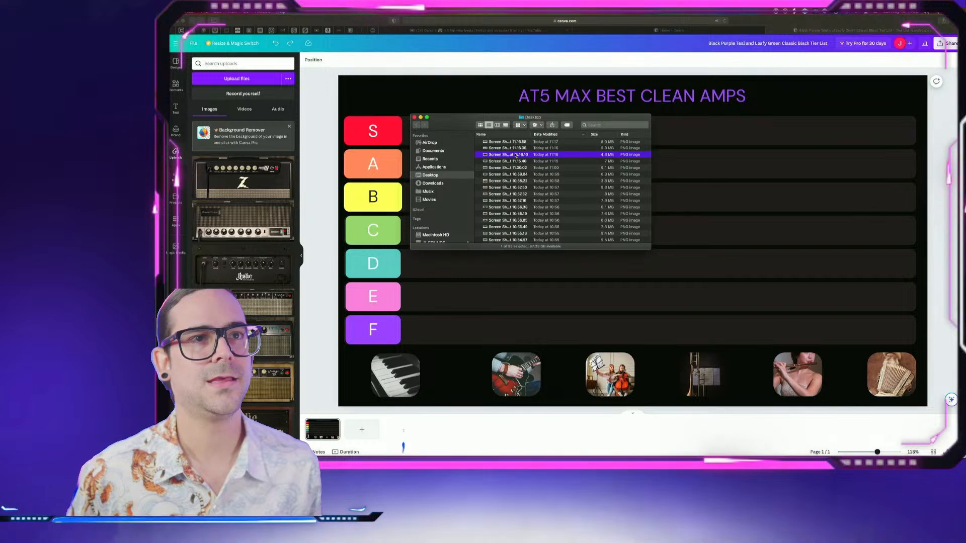
pyautogui.press('space')
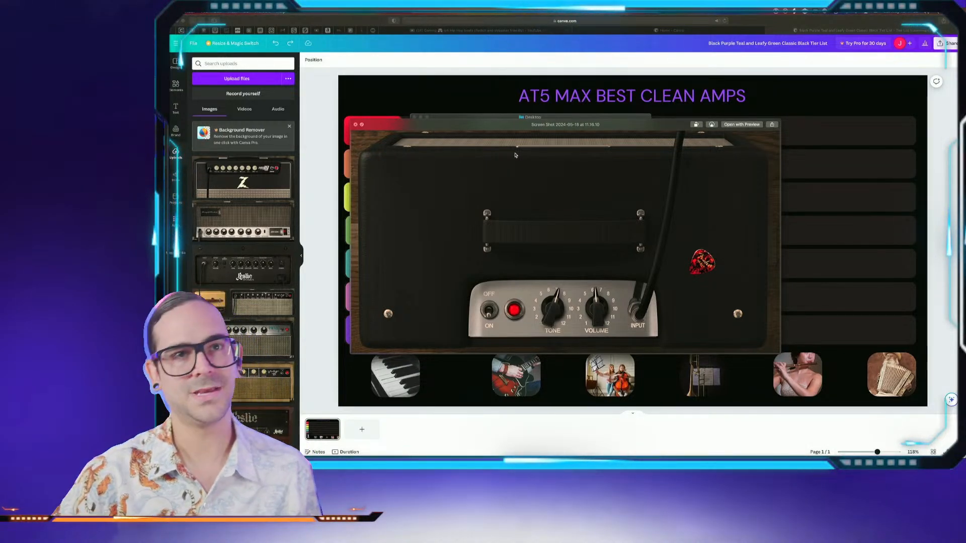
pyautogui.press('space')
pyautogui.click(515, 162)
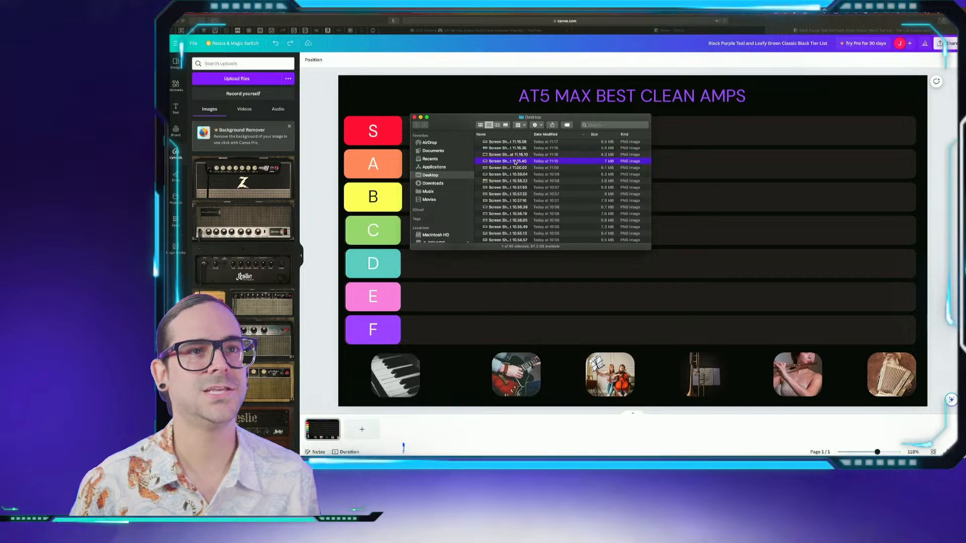
pyautogui.press('space')
pyautogui.press('Up')
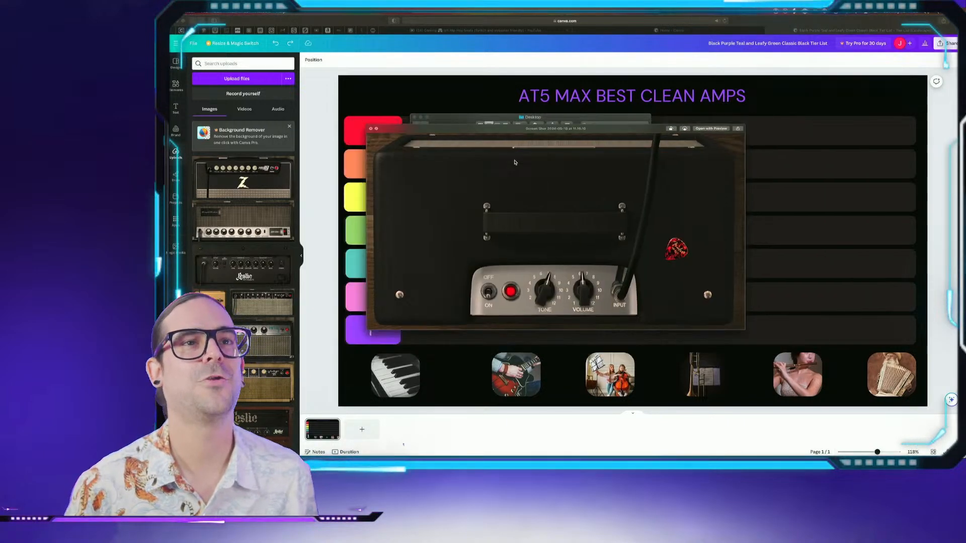
pyautogui.press('space')
pyautogui.moveTo(504, 156); pyautogui.dragTo(262, 162)
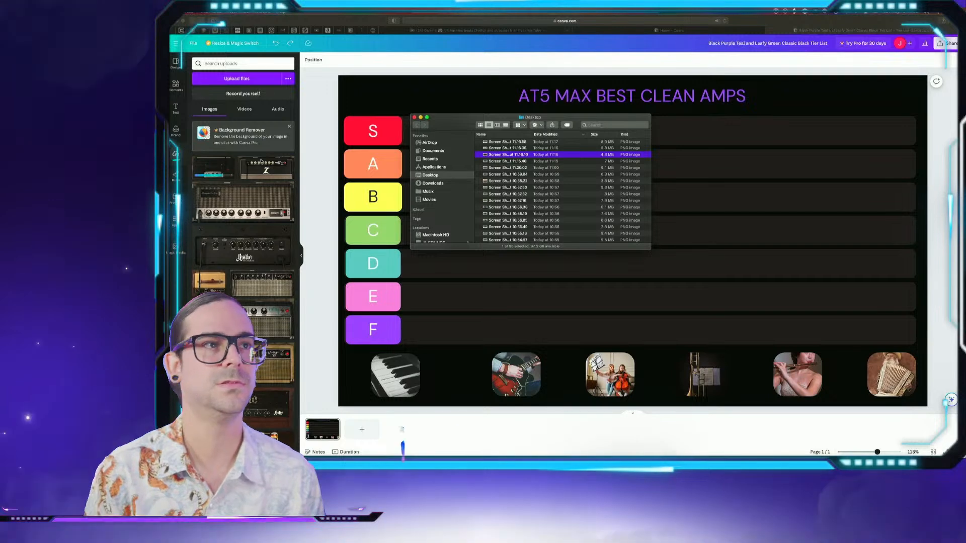
# Check the next Desktop screenshot, showing the silver-panel amp, against the small amp one in preview, and upload it
pyautogui.click(503, 150)
pyautogui.press('space')
pyautogui.press('Down')
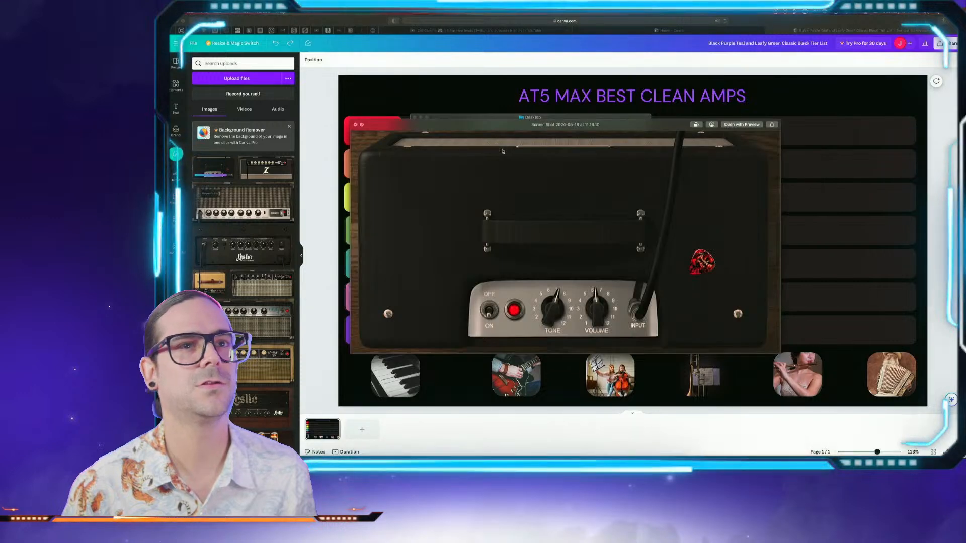
pyautogui.press('Up')
pyautogui.press('space')
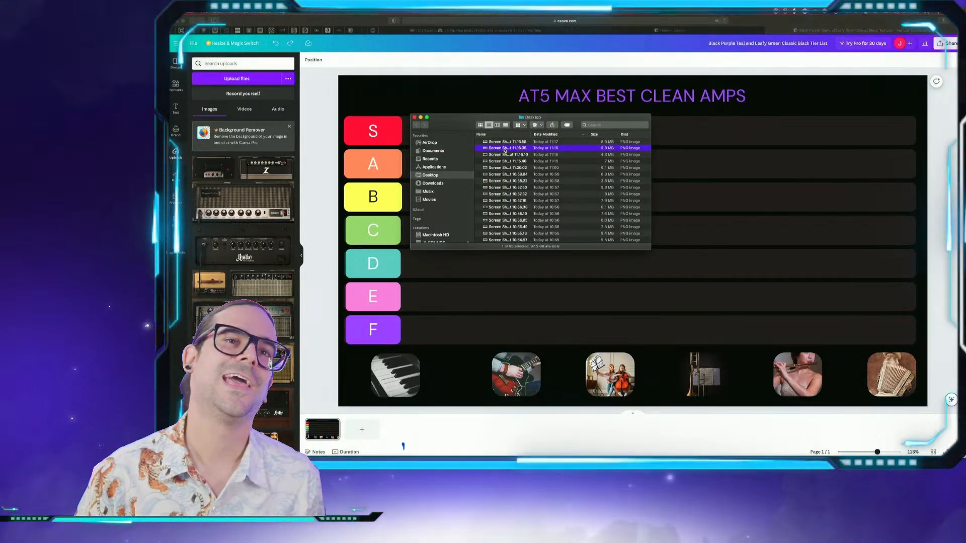
pyautogui.moveTo(503, 149); pyautogui.dragTo(262, 162)
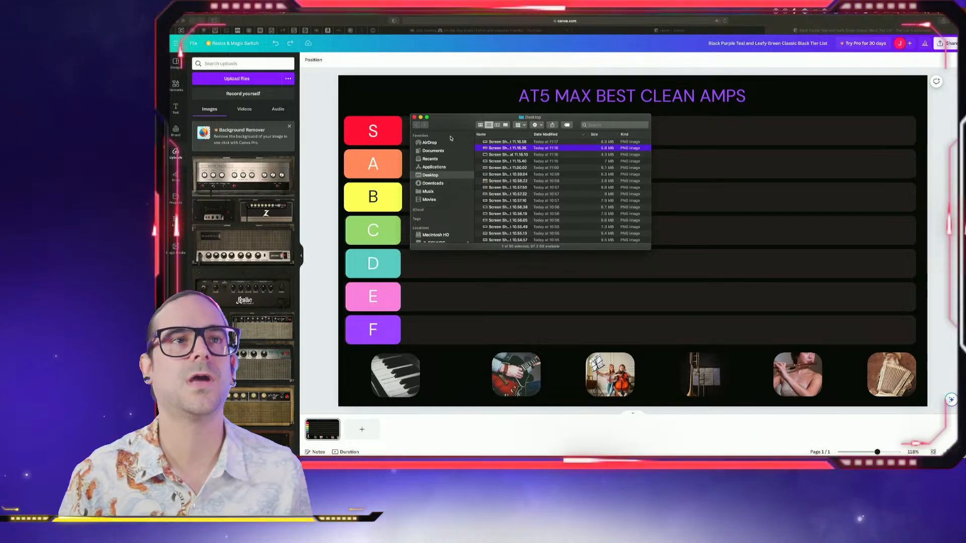
# Preview the newest Desktop screenshot, showing a Fender amp, upload it, and look through the uploaded amp images
pyautogui.click(490, 143)
pyautogui.press('space')
pyautogui.press('space')
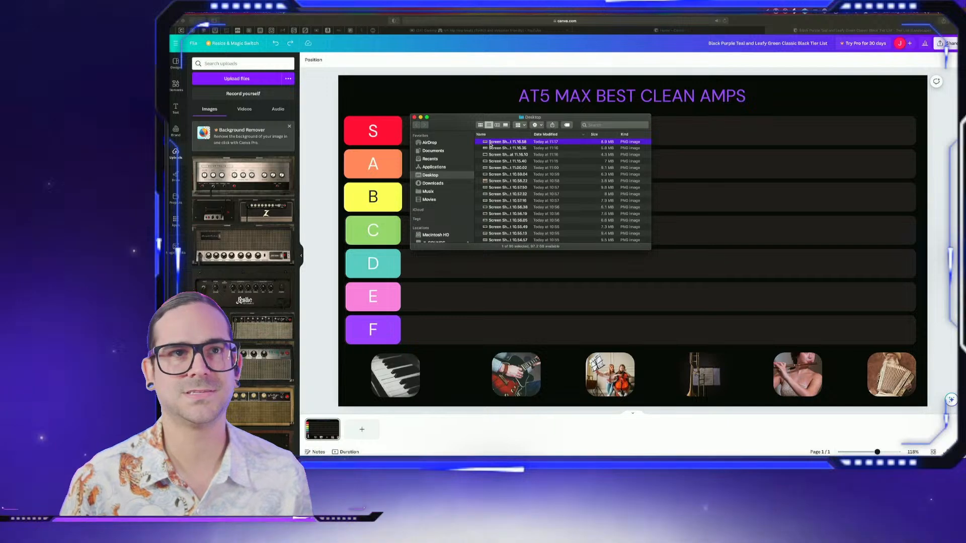
pyautogui.moveTo(488, 145); pyautogui.dragTo(435, 23)
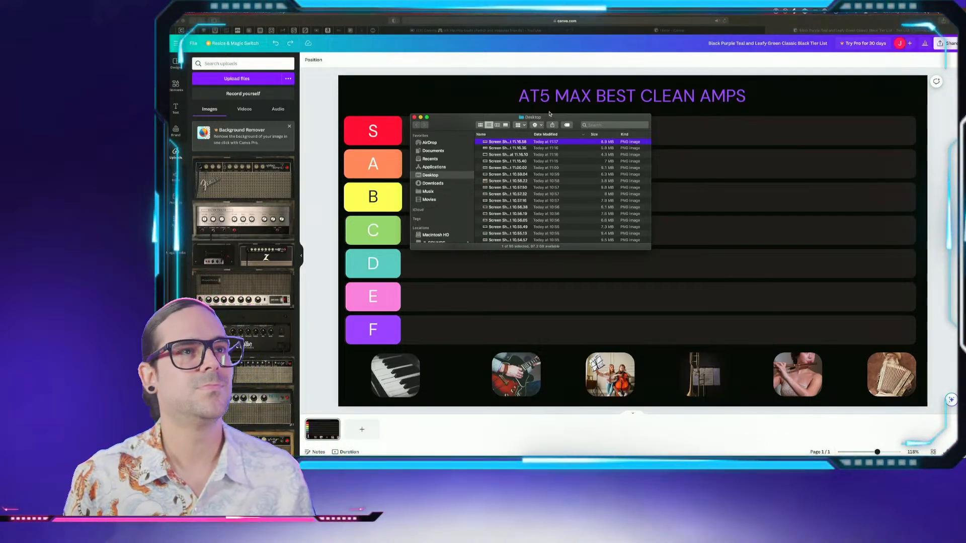
pyautogui.click(550, 113)
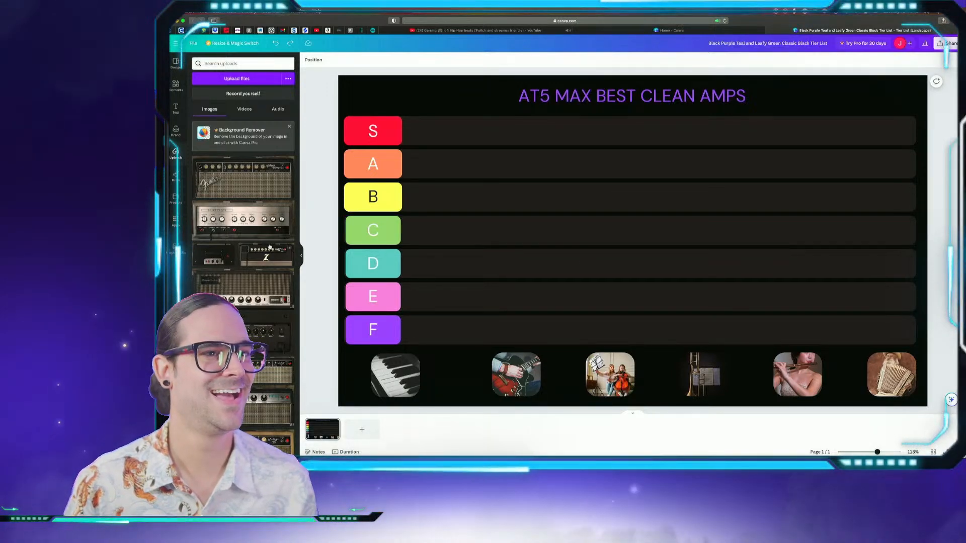
pyautogui.scroll(-10, 272, 269)
pyautogui.scroll(2, 272, 270)
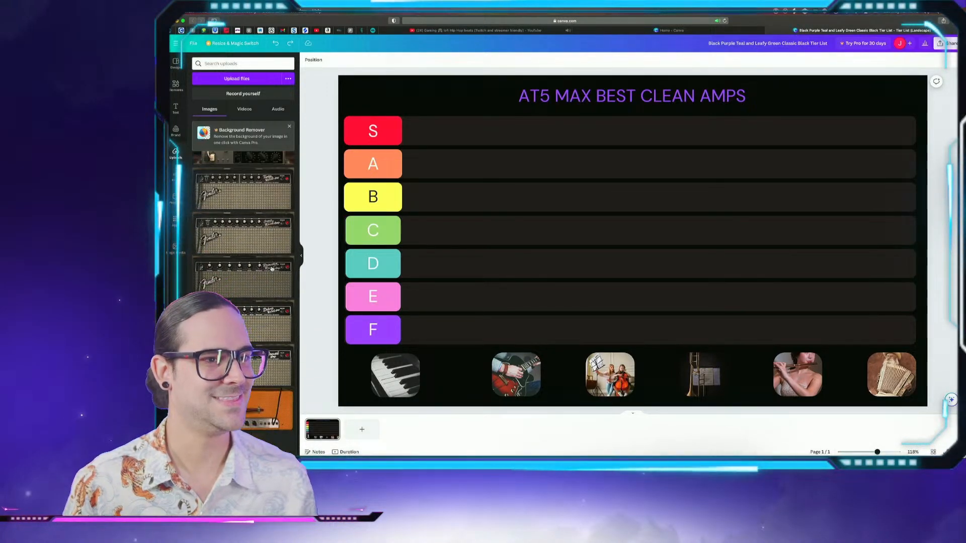
pyautogui.scroll(-5, 271, 269)
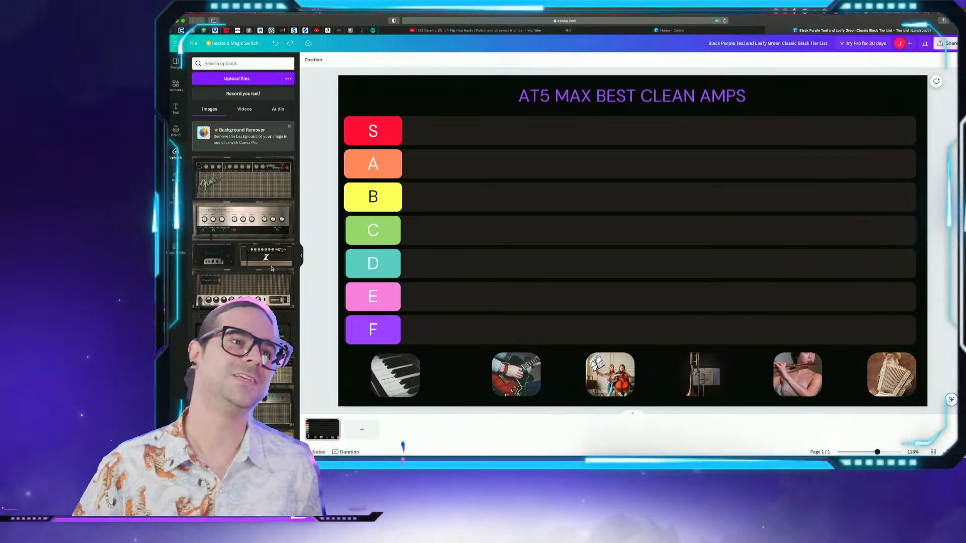
# Try deleting the sample piano and guitar pictures below the tier rows, and undo the changes
pyautogui.rightClick(379, 377)
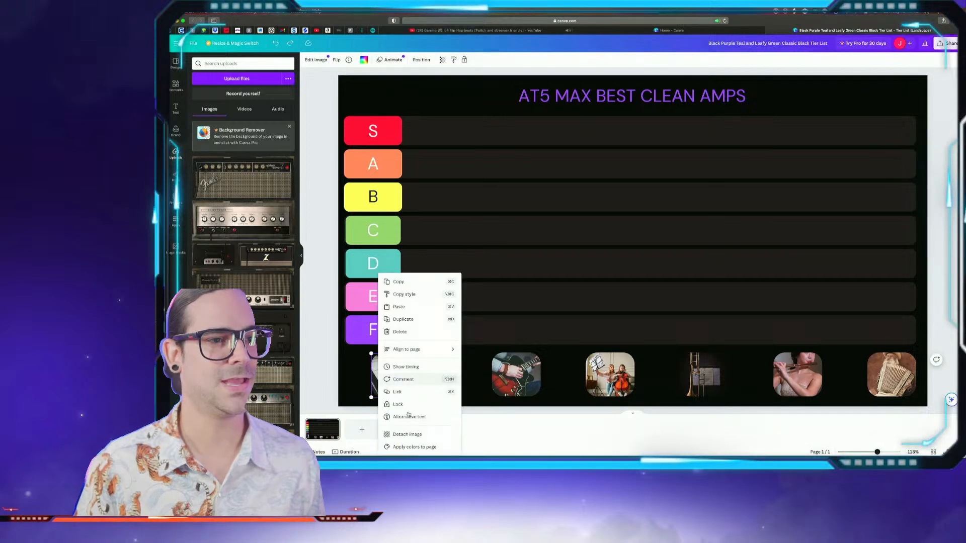
pyautogui.click(400, 332)
pyautogui.rightClick(531, 370)
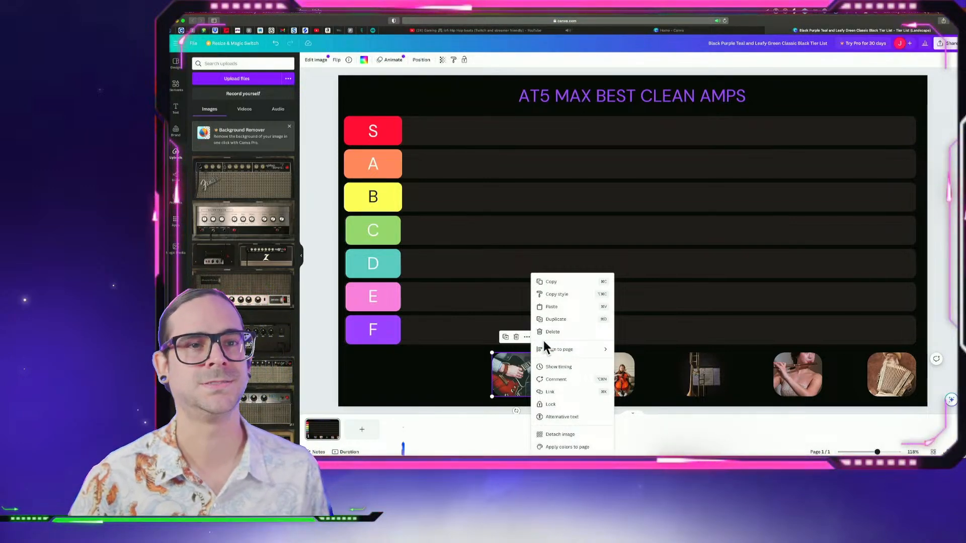
pyautogui.click(450, 428)
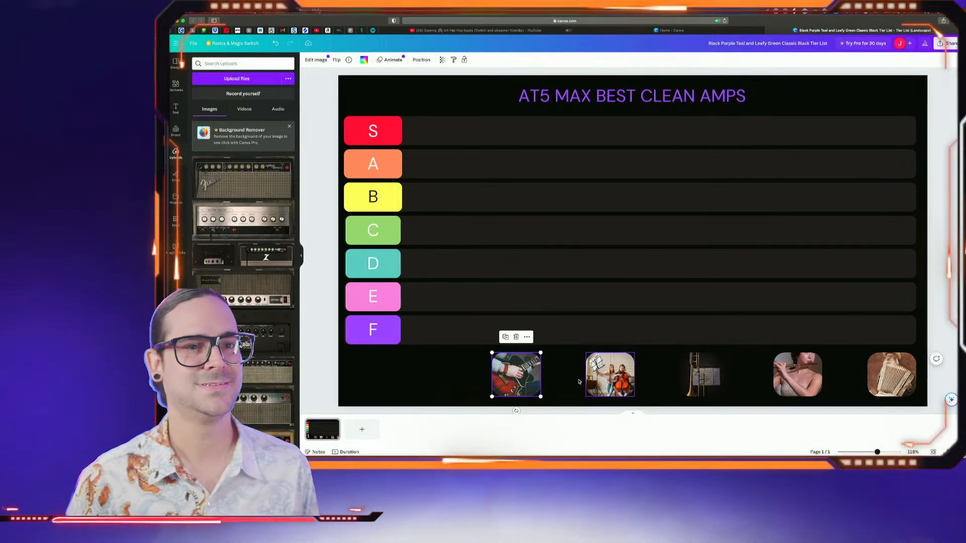
pyautogui.click(515, 337)
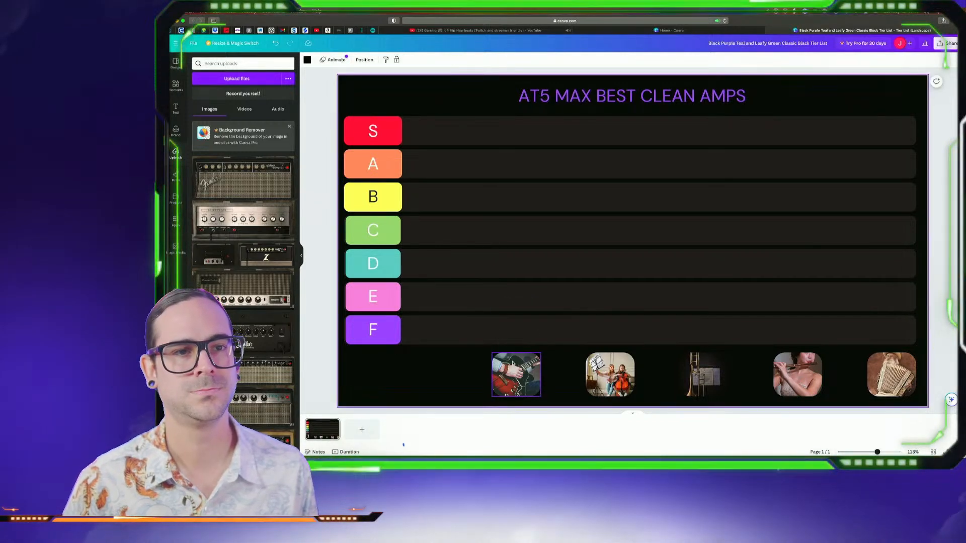
pyautogui.rightClick(512, 375)
pyautogui.press('super+z')
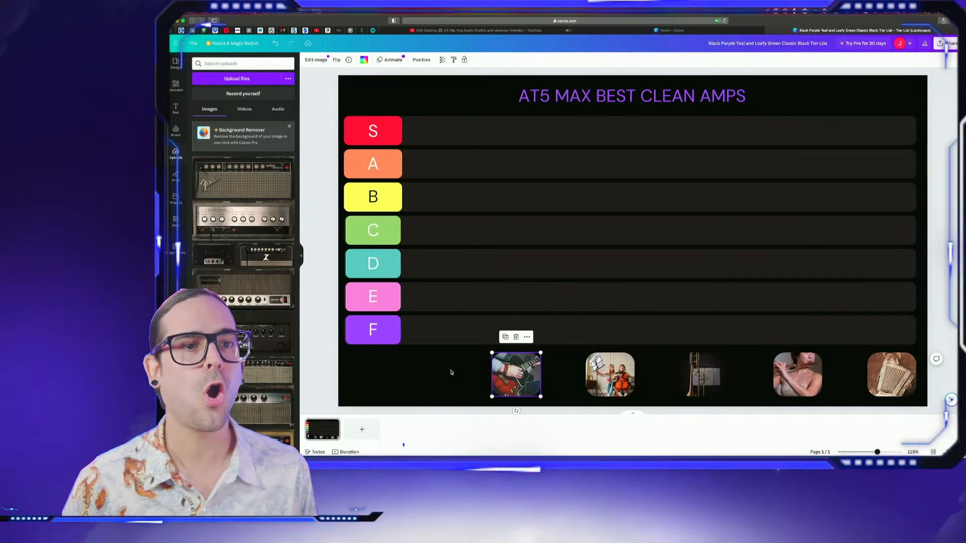
pyautogui.press('super+z')
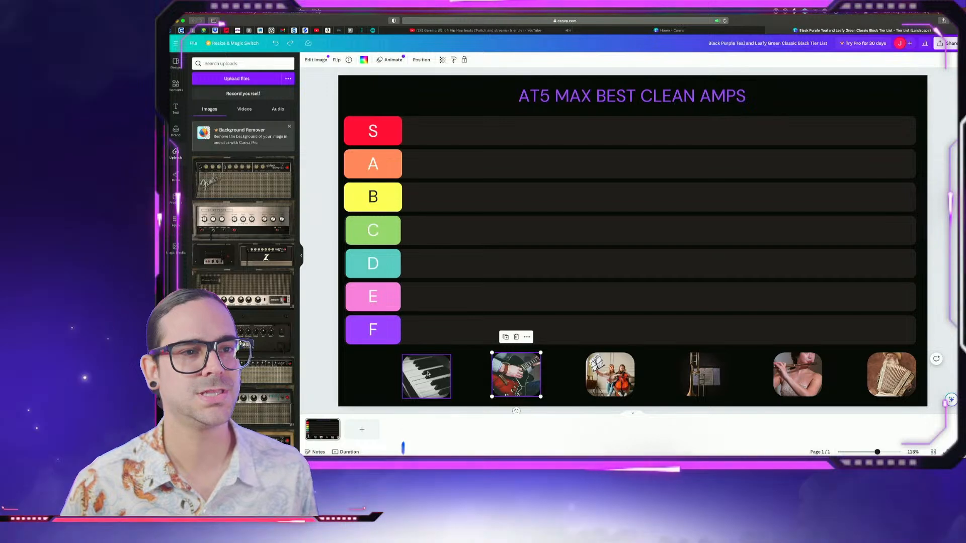
# Try replacing the piano picture in its frame with the uploaded Fender amp image, and undo the replacement
pyautogui.click(428, 373)
pyautogui.click(426, 340)
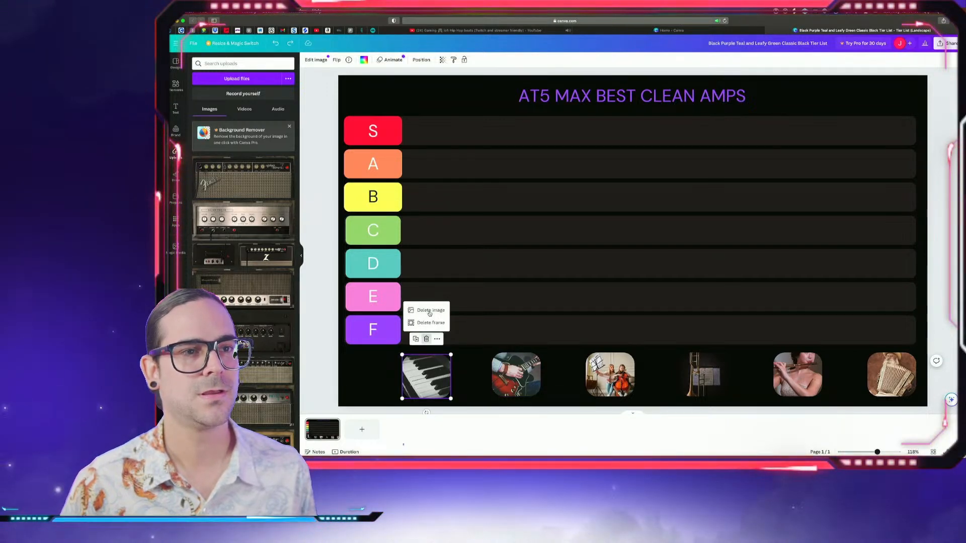
pyautogui.click(430, 312)
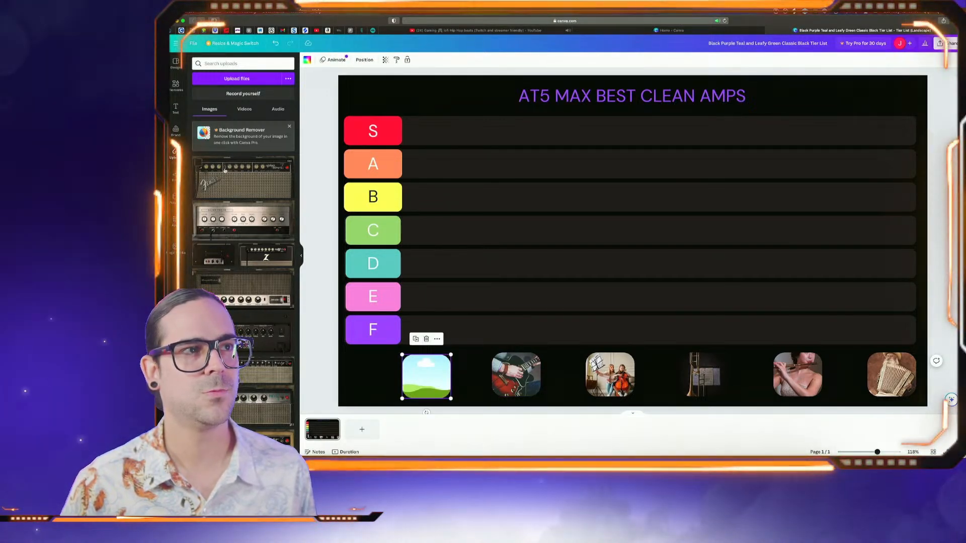
pyautogui.moveTo(243, 179); pyautogui.dragTo(472, 355)
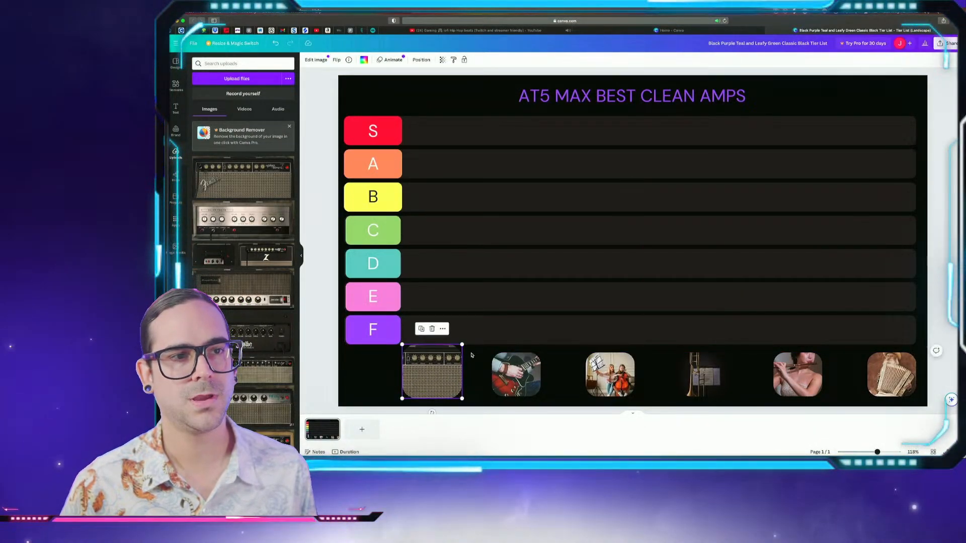
pyautogui.hotkey('ctrl', 'z')
pyautogui.hotkey('ctrl', 'z')
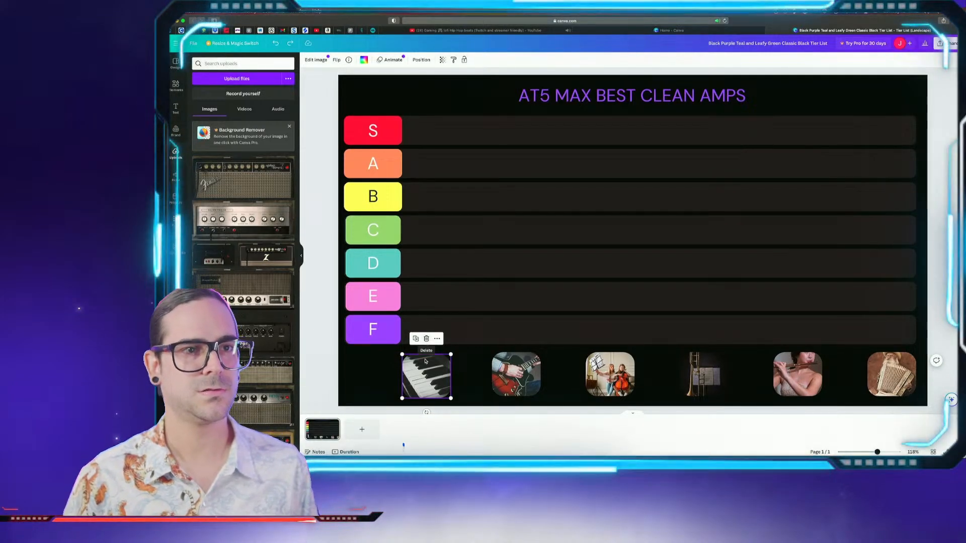
# Delete all six sample instrument pictures below the tier rows, including the emptied piano frame
pyautogui.press('BackSpace')
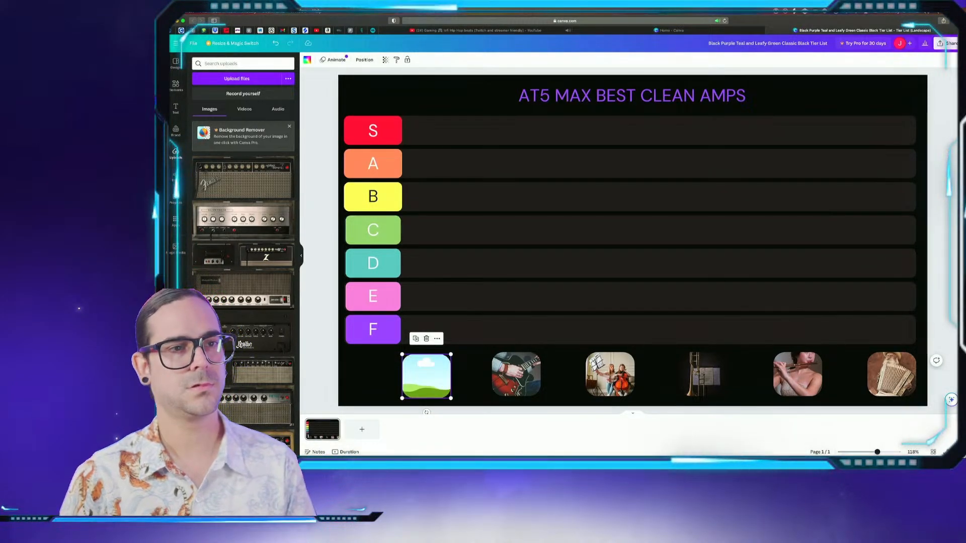
pyautogui.press('BackSpace')
pyautogui.click(531, 377)
pyautogui.press('BackSpace')
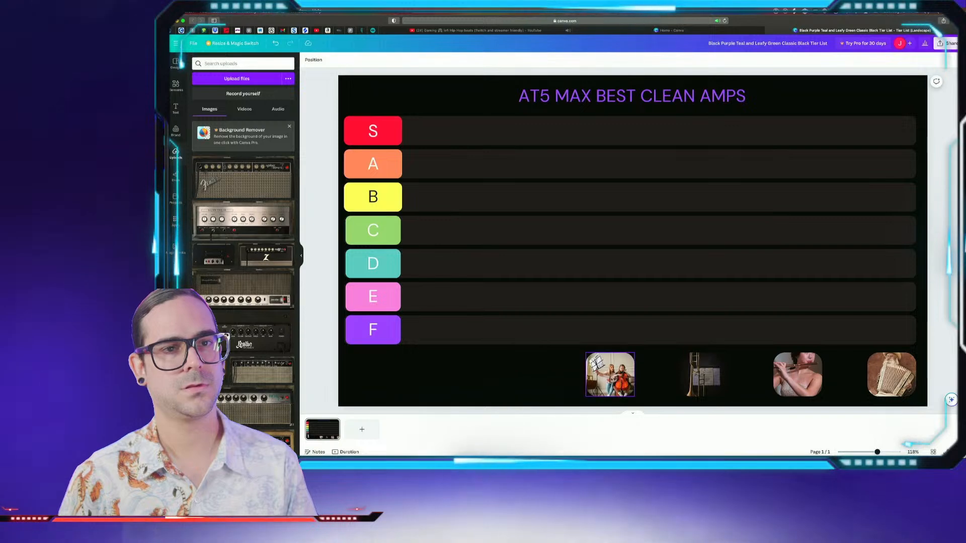
pyautogui.click(609, 375)
pyautogui.press('BackSpace')
pyautogui.click(691, 381)
pyautogui.press('BackSpace')
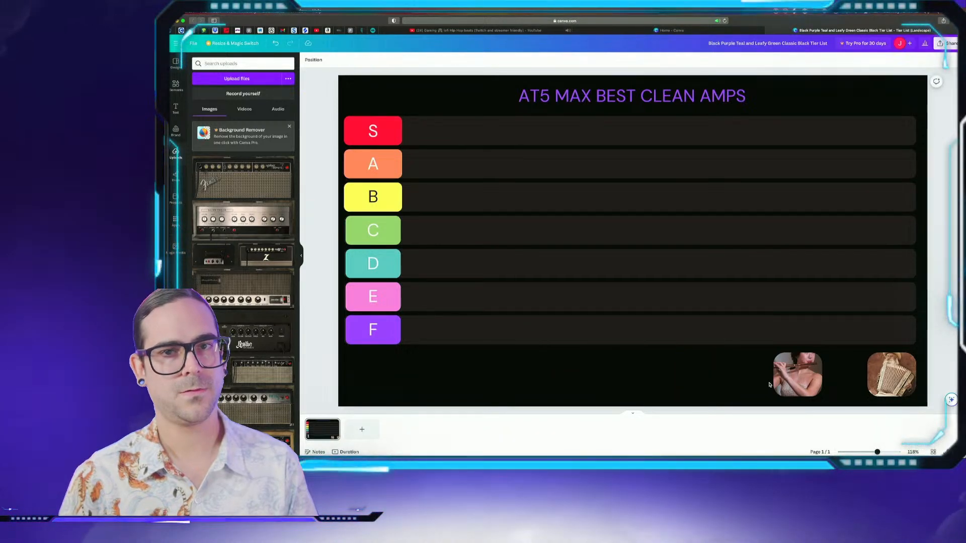
pyautogui.click(793, 384)
pyautogui.press('BackSpace')
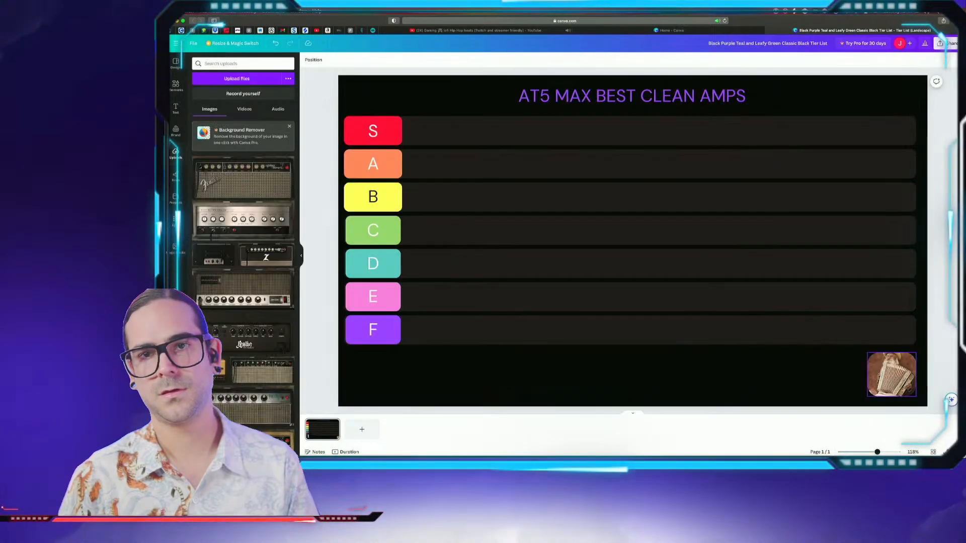
pyautogui.click(870, 379)
pyautogui.press('BackSpace')
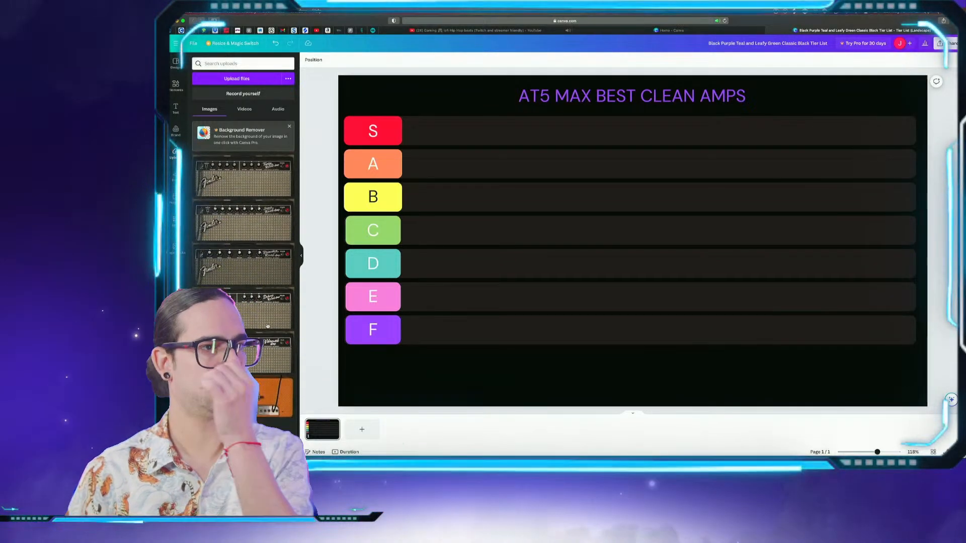
# Add the two orange amp images, shrink both, and place the single-volume-knob amp in the page's lower-left corner
pyautogui.click(276, 398)
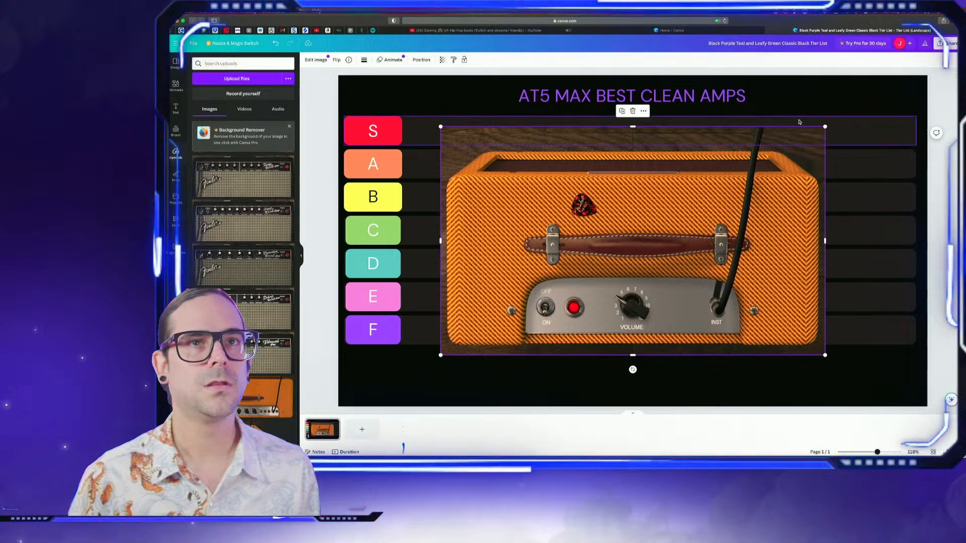
pyautogui.moveTo(825, 129); pyautogui.dragTo(523, 290)
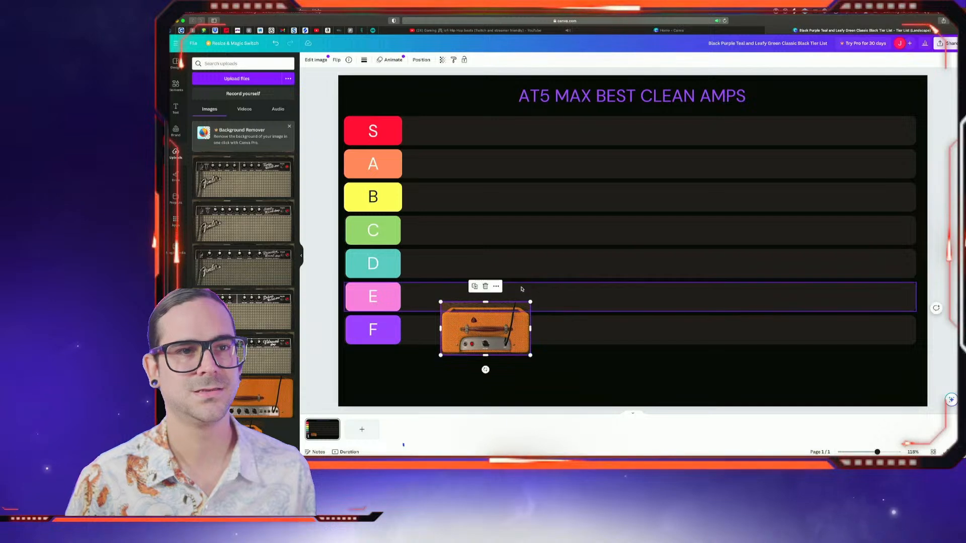
pyautogui.moveTo(479, 333); pyautogui.dragTo(382, 381)
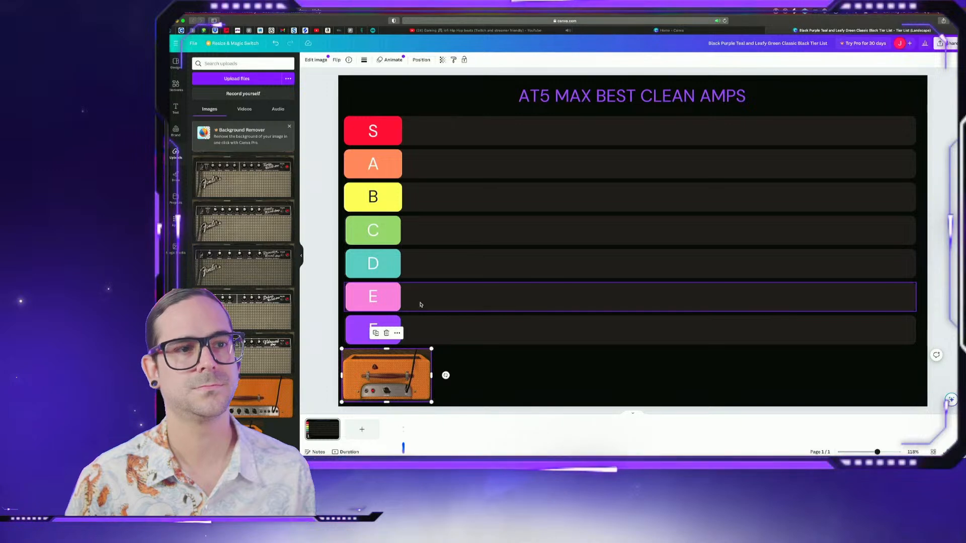
pyautogui.moveTo(431, 351); pyautogui.dragTo(397, 358)
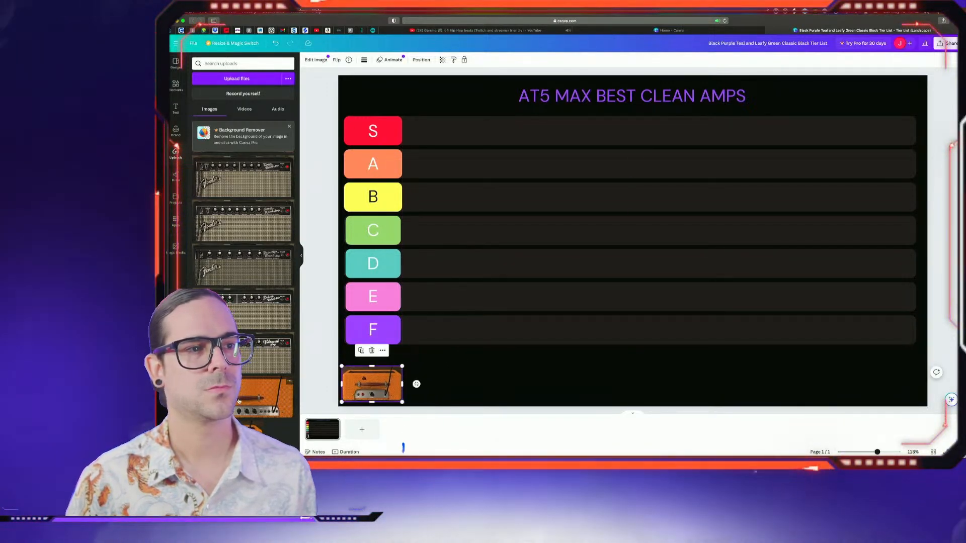
pyautogui.moveTo(238, 401); pyautogui.dragTo(483, 205)
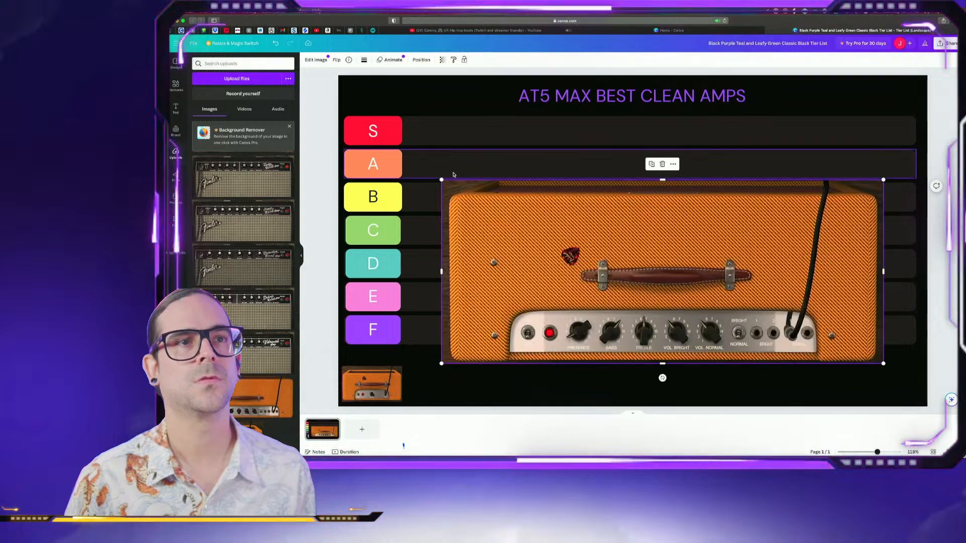
pyautogui.moveTo(441, 181); pyautogui.dragTo(479, 369)
# Delete the whole F tier row: its dark bar, letter and purple label box
pyautogui.click(417, 330)
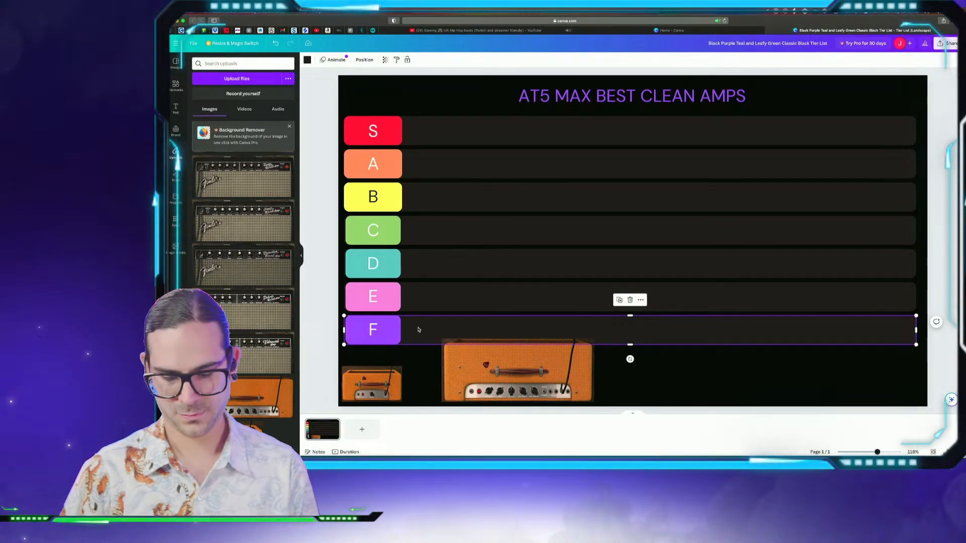
pyautogui.press('Delete')
pyautogui.click(367, 329)
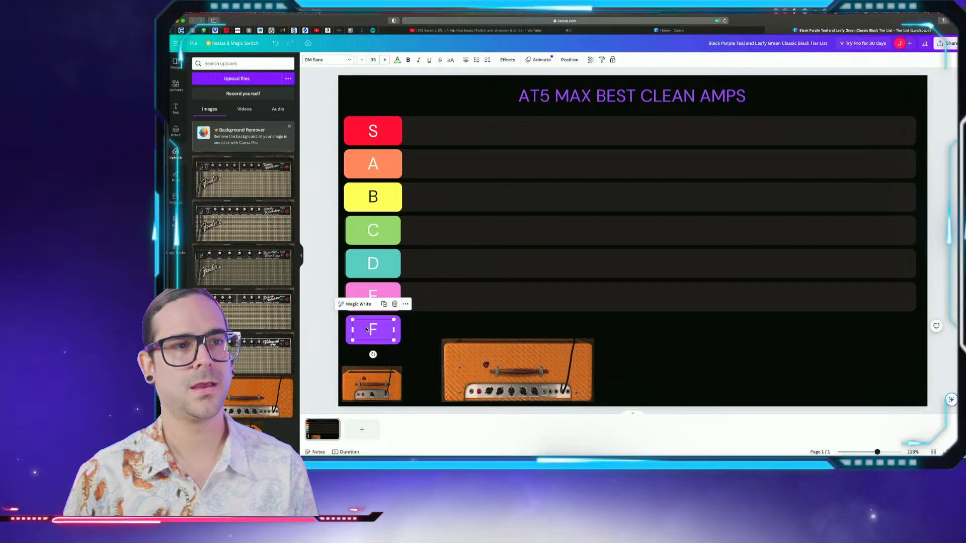
pyautogui.press('Delete')
pyautogui.click(372, 329)
pyautogui.press('Delete')
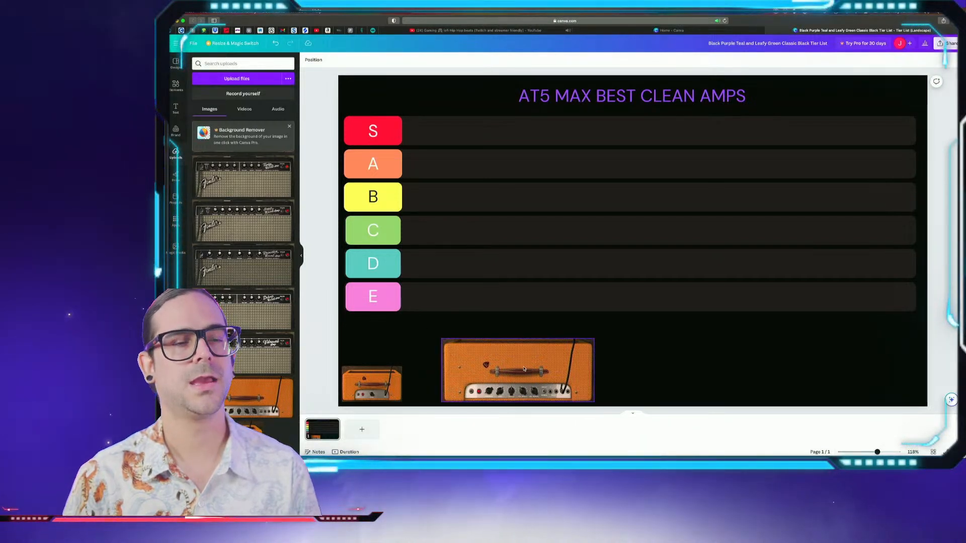
# Move the wide orange amp directly above the small one and delete the E tier row with its label
pyautogui.moveTo(518, 365); pyautogui.dragTo(436, 336)
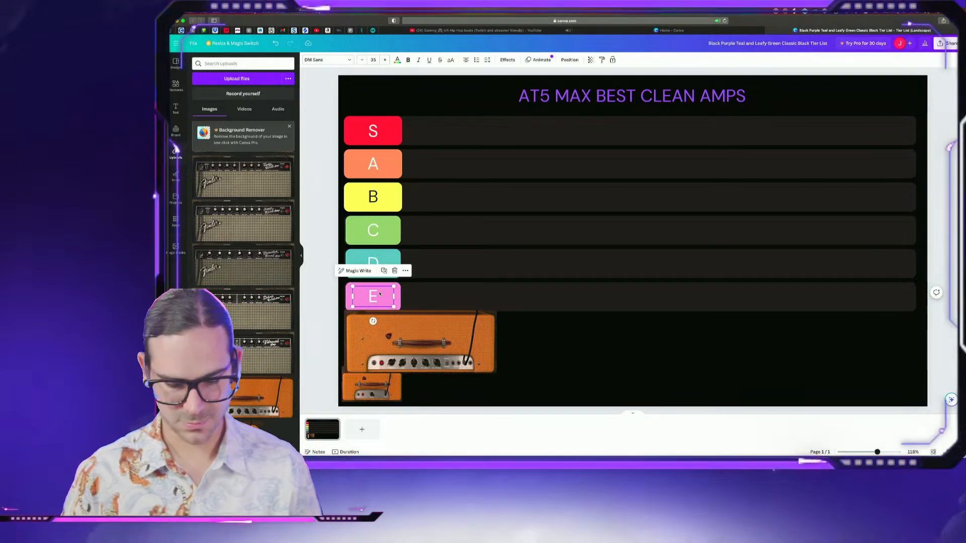
pyautogui.click(437, 299)
pyautogui.click(397, 295)
pyautogui.press('Delete')
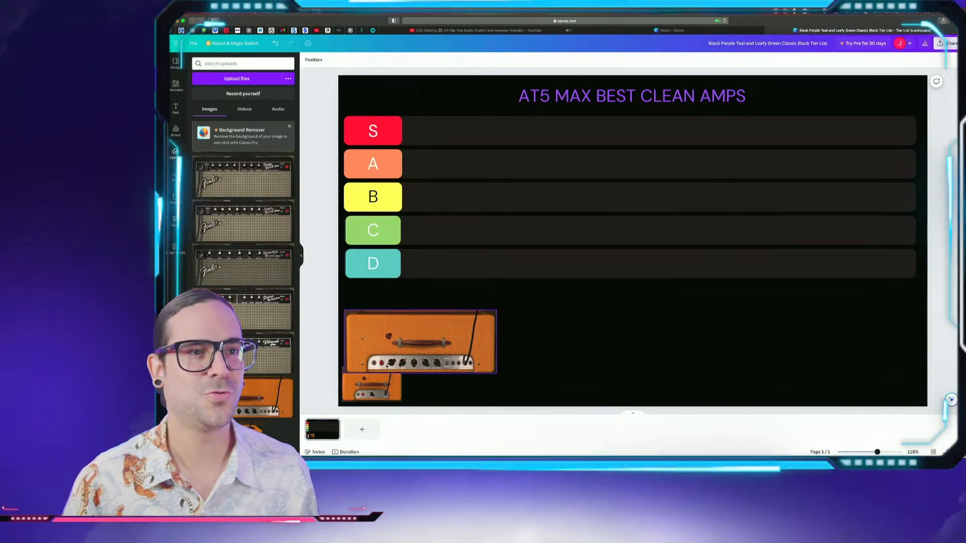
# Align the wide orange amp to the page's left edge, shrink it slightly, and enlarge the small orange amp beneath it
pyautogui.moveTo(438, 342); pyautogui.dragTo(438, 336)
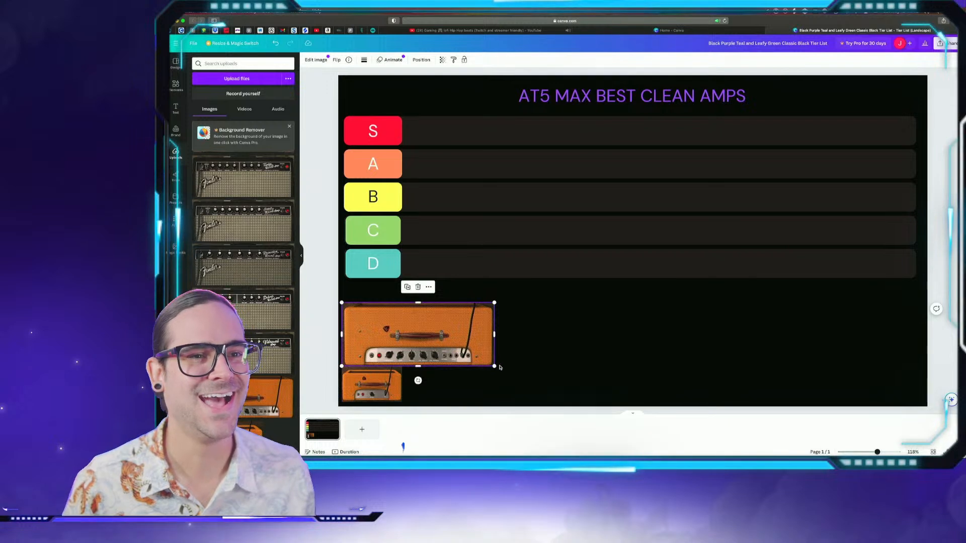
pyautogui.moveTo(496, 367); pyautogui.dragTo(471, 357)
pyautogui.click(397, 372)
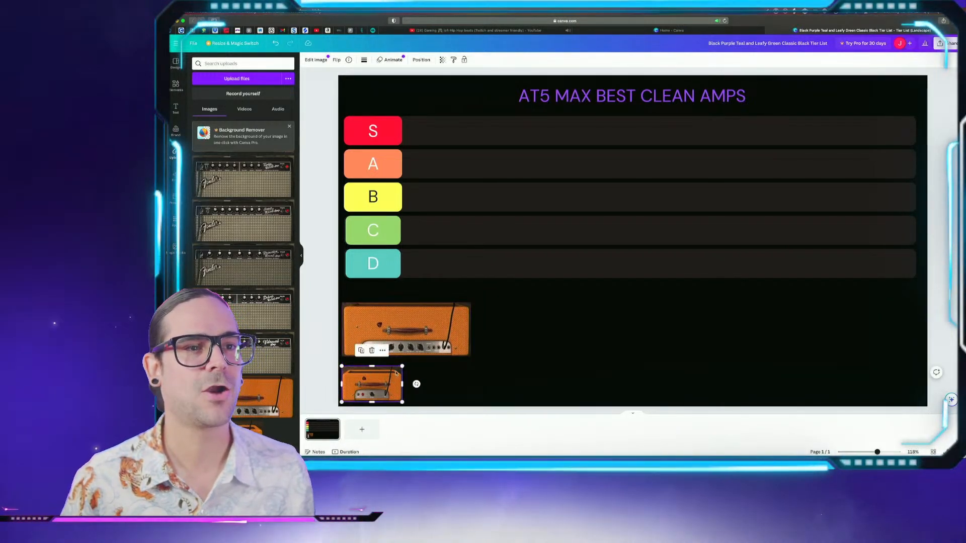
pyautogui.moveTo(403, 367); pyautogui.dragTo(418, 360)
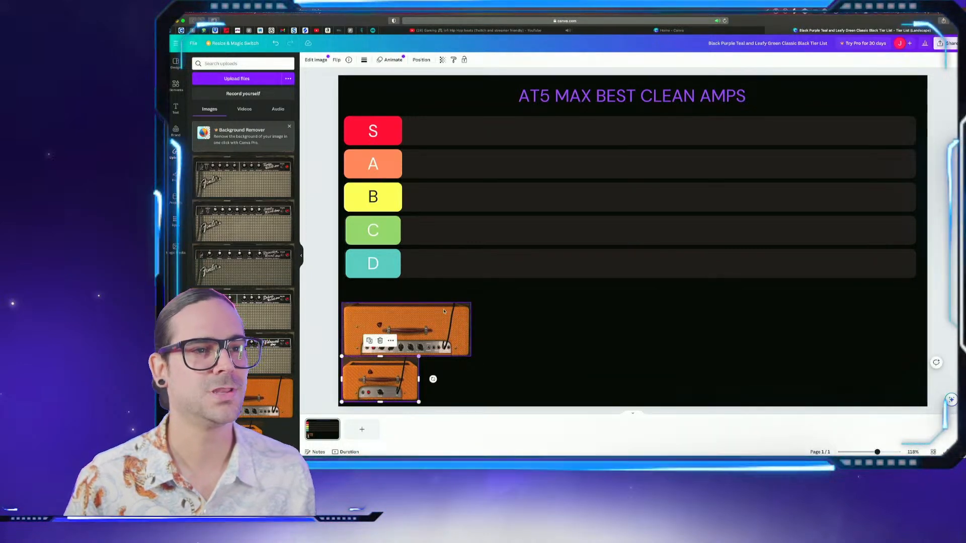
pyautogui.click(431, 322)
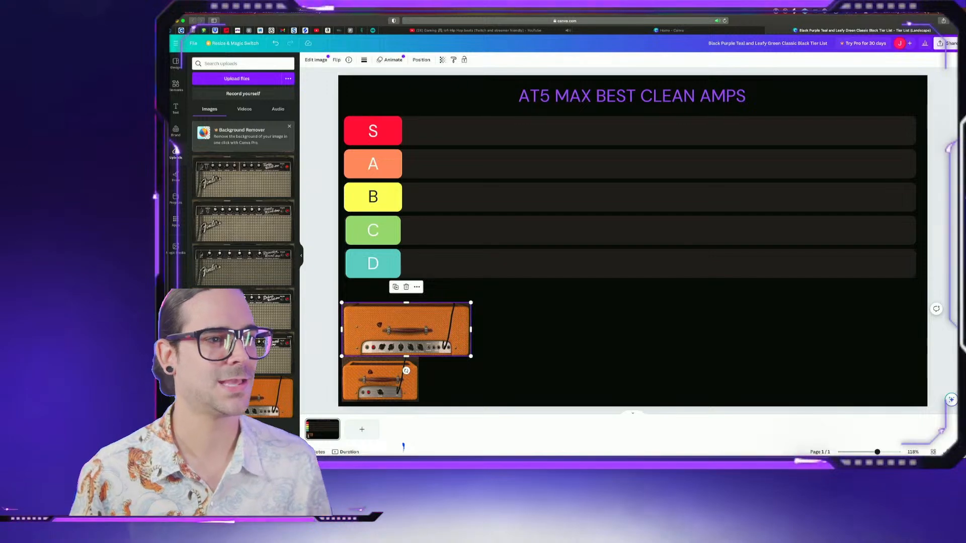
# Add the Fender Vibroverb amp image, shrink it to about 374 px wide, and set it apart from the orange amps
pyautogui.click(246, 355)
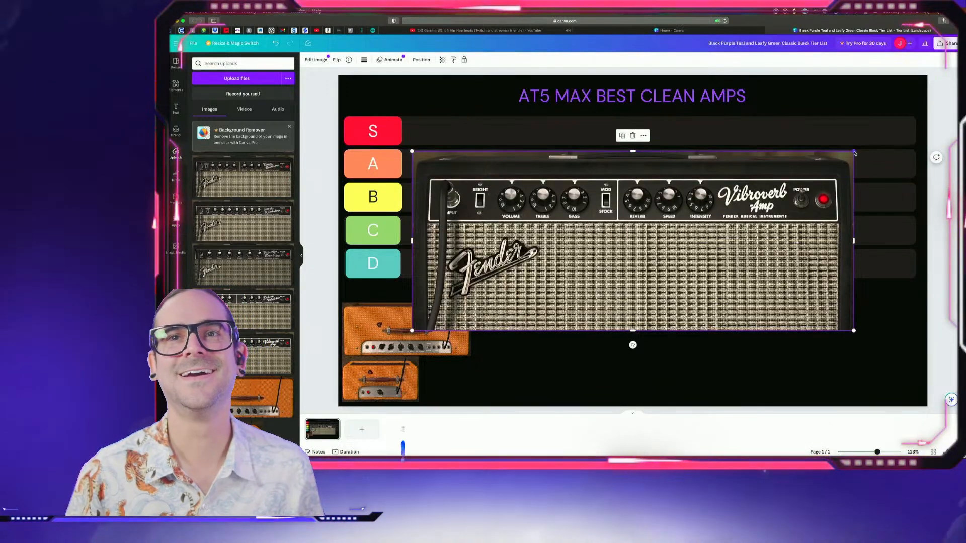
pyautogui.moveTo(853, 151); pyautogui.dragTo(548, 274)
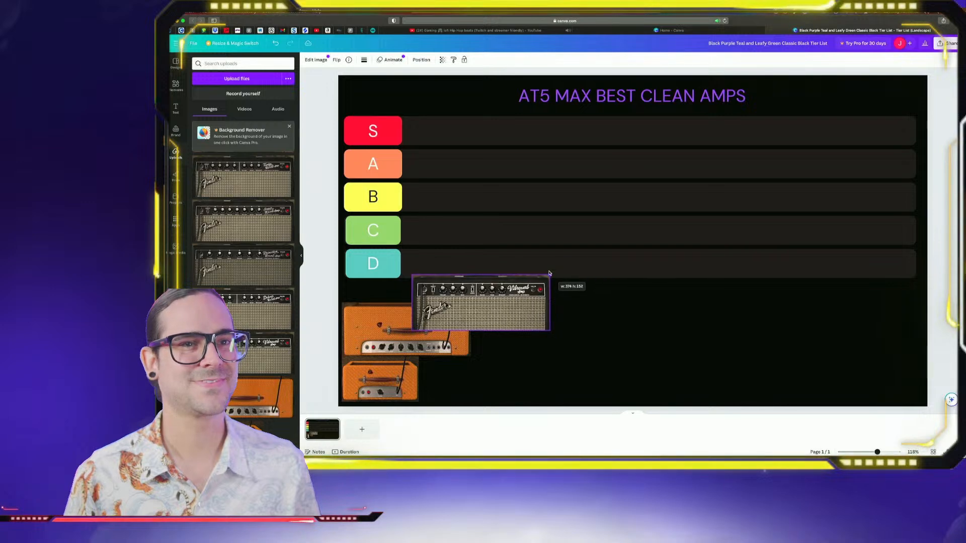
pyautogui.moveTo(469, 297); pyautogui.dragTo(592, 306)
# Shrink the wide orange amp to about the small one's height and stack both orange amps directly under the D row
pyautogui.click(413, 313)
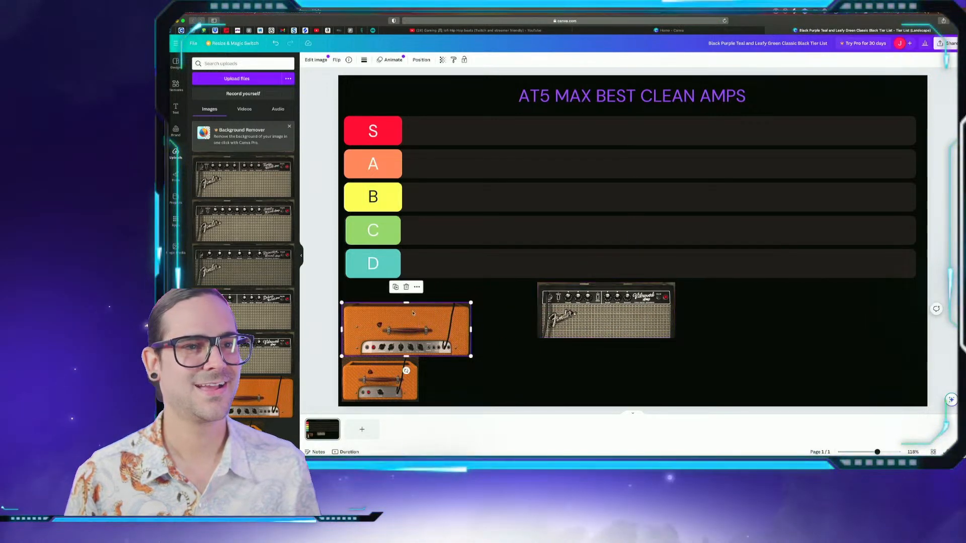
pyautogui.moveTo(469, 304); pyautogui.dragTo(442, 315)
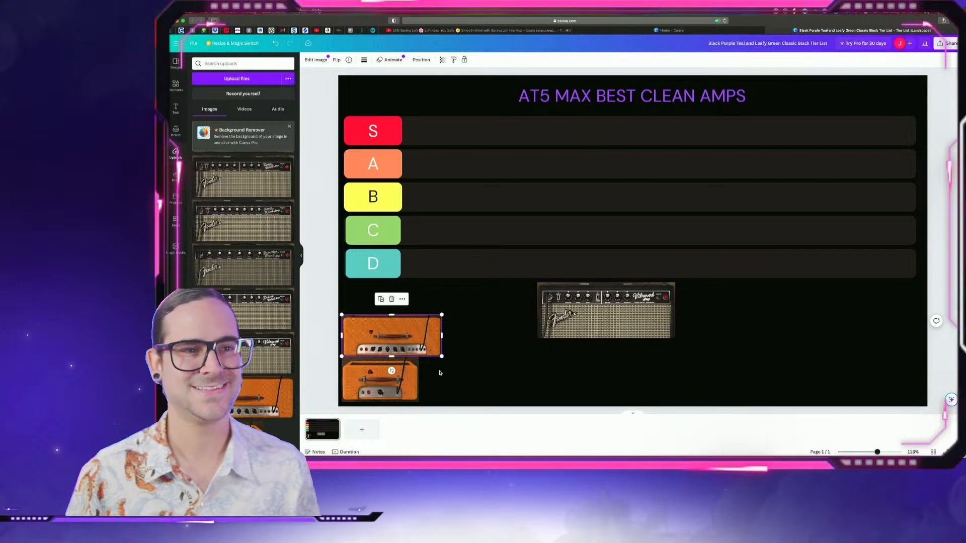
pyautogui.moveTo(380, 333); pyautogui.dragTo(380, 298)
pyautogui.moveTo(382, 376); pyautogui.dragTo(382, 342)
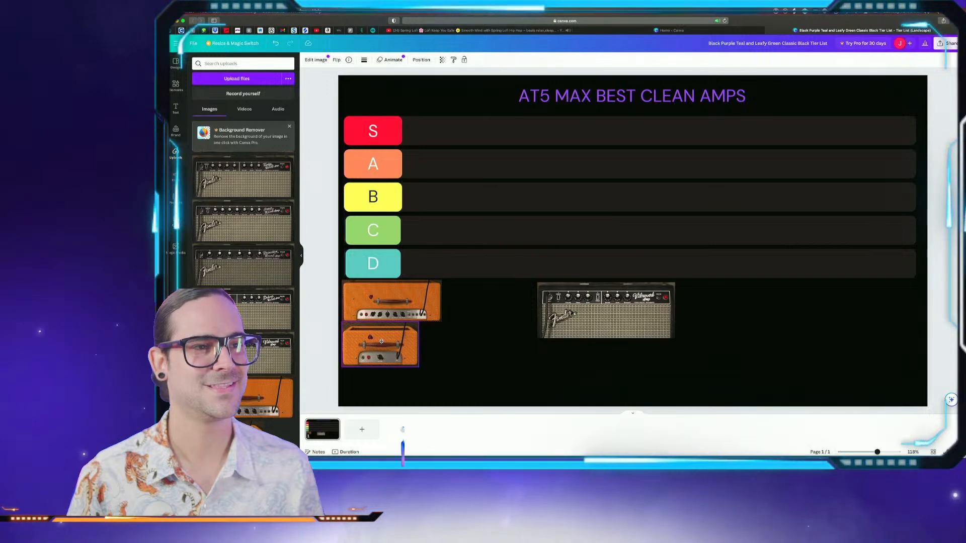
# Place the Vibroverb amp beside the small orange amp and shrink it to the same height
pyautogui.moveTo(584, 322); pyautogui.dragTo(468, 364)
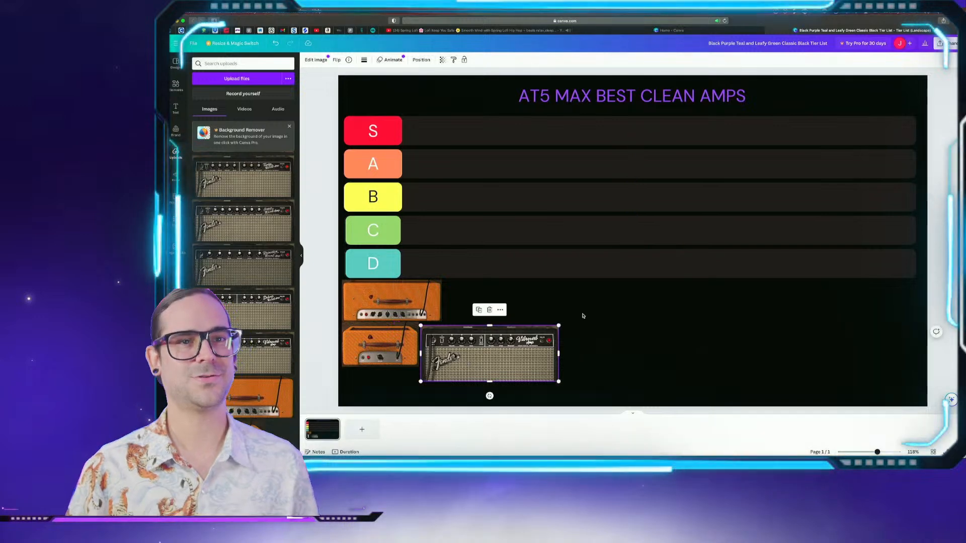
pyautogui.moveTo(557, 328); pyautogui.dragTo(501, 344)
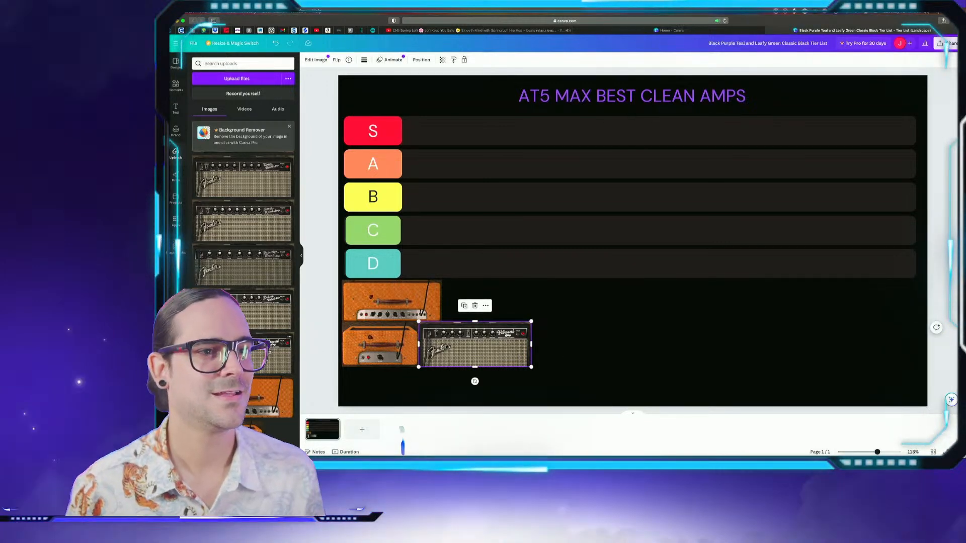
# Add the Fender Deluxe Reverb amp image, shrink it to the wide orange amp's height, and place it beside that amp
pyautogui.scroll(3, 225, 282)
pyautogui.scroll(-3, 225, 281)
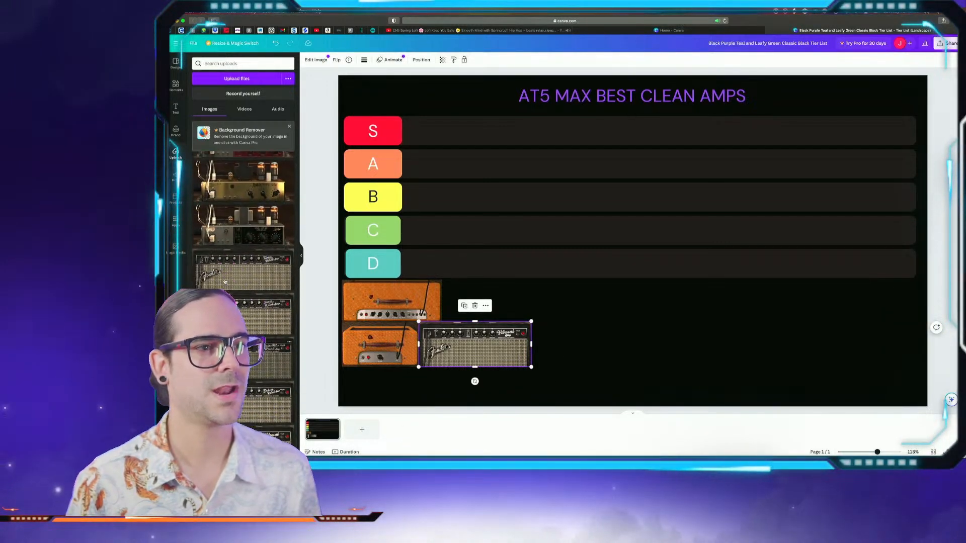
pyautogui.scroll(-3, 237, 307)
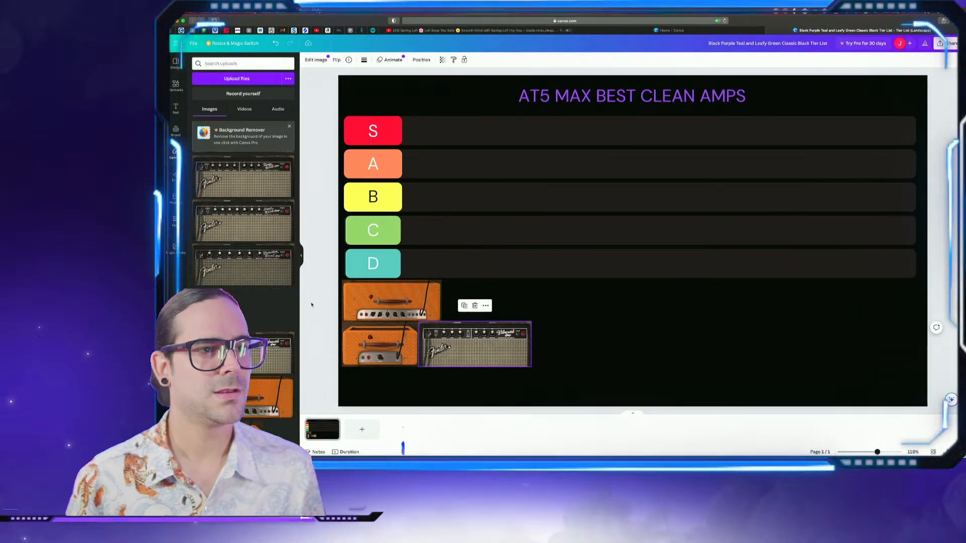
pyautogui.moveTo(243, 310); pyautogui.dragTo(502, 129)
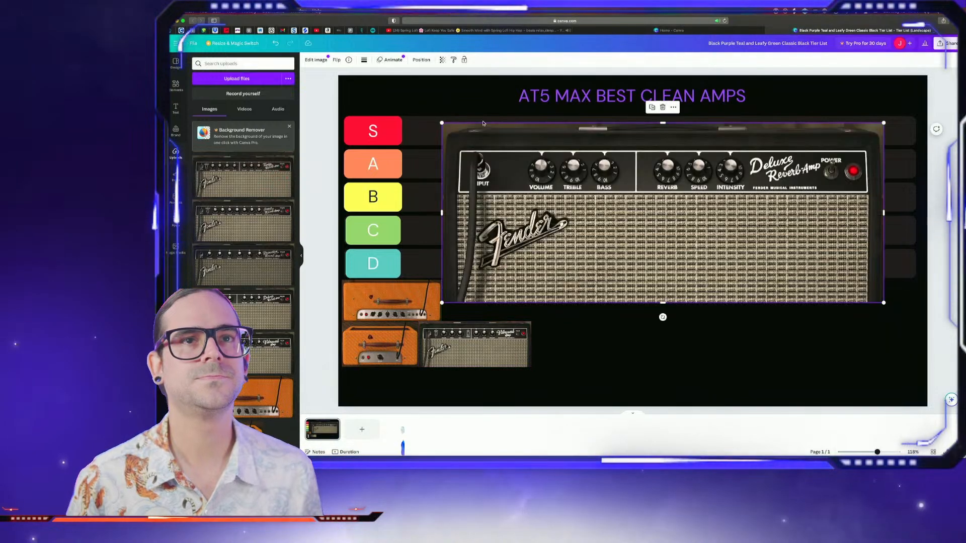
pyautogui.moveTo(441, 123); pyautogui.dragTo(681, 229)
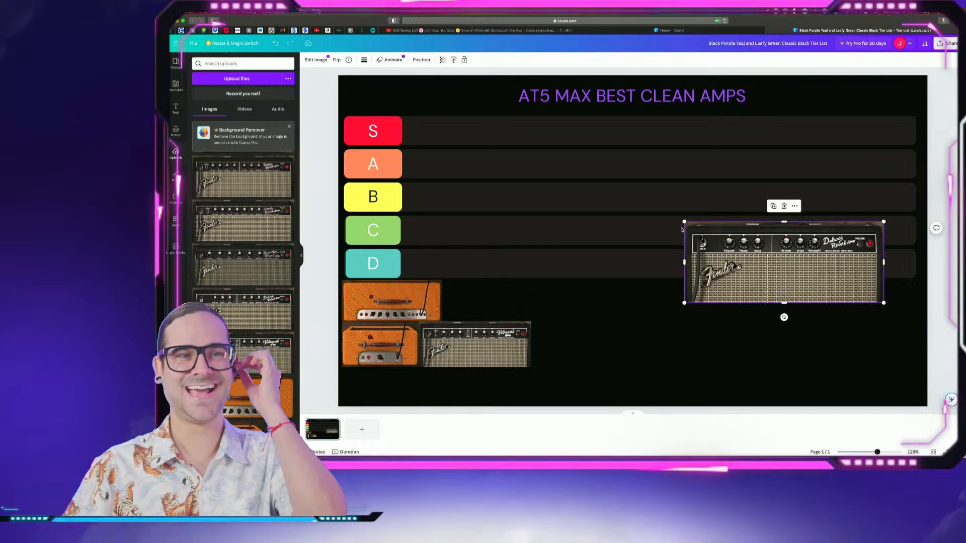
pyautogui.moveTo(681, 230); pyautogui.dragTo(729, 242)
pyautogui.moveTo(831, 284); pyautogui.dragTo(547, 304)
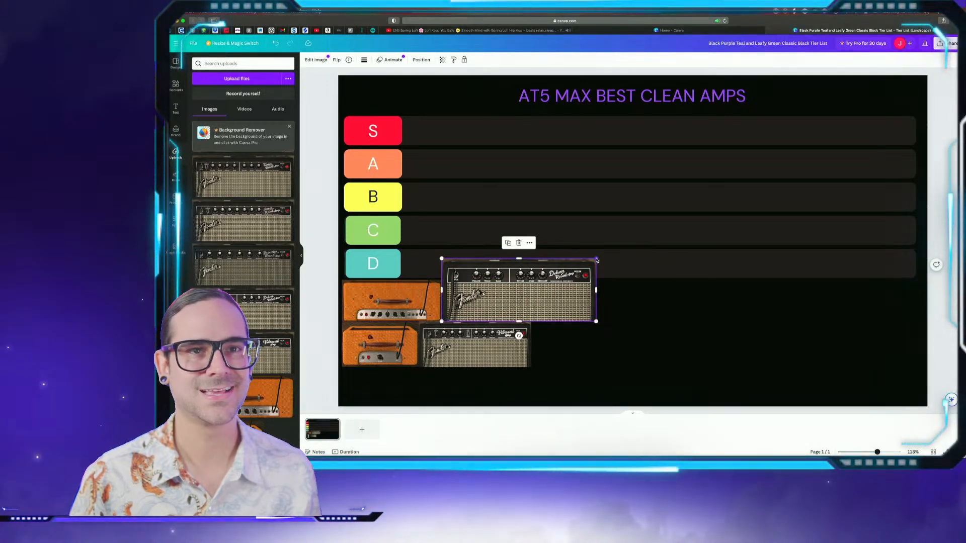
pyautogui.moveTo(596, 260); pyautogui.dragTo(552, 277)
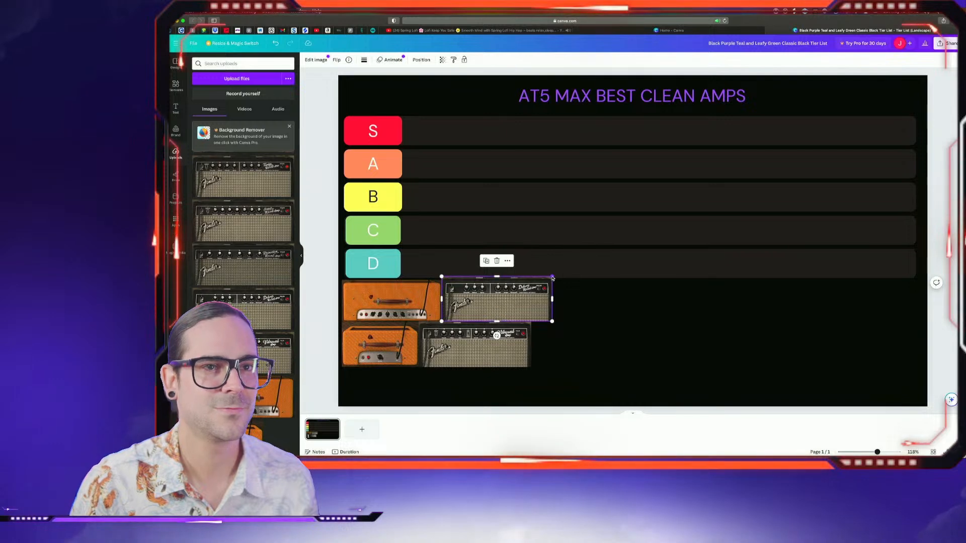
pyautogui.moveTo(553, 278); pyautogui.dragTo(548, 280)
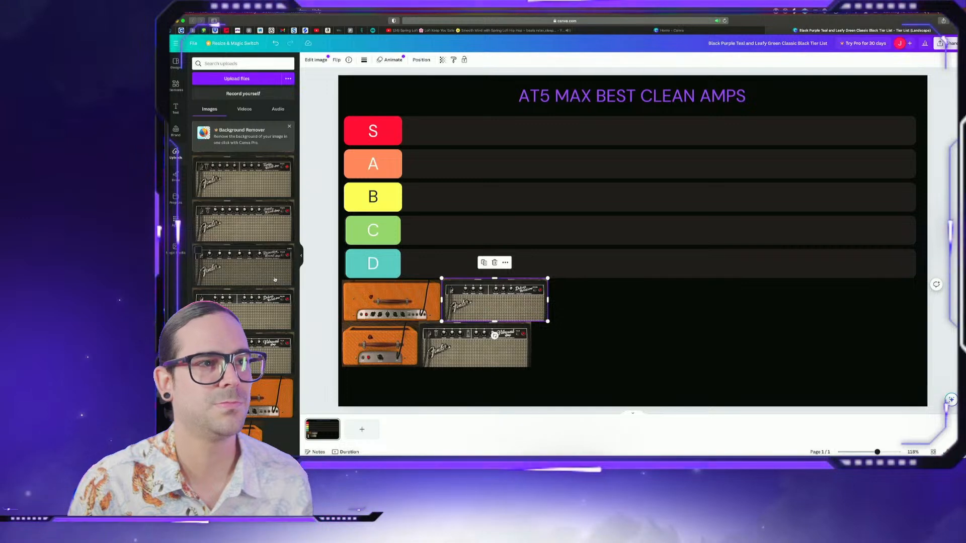
# Add the Fender Super Reverb amp image, shrink it to about the other amps' height, and place it under the small orange amp
pyautogui.scroll(1, 274, 280)
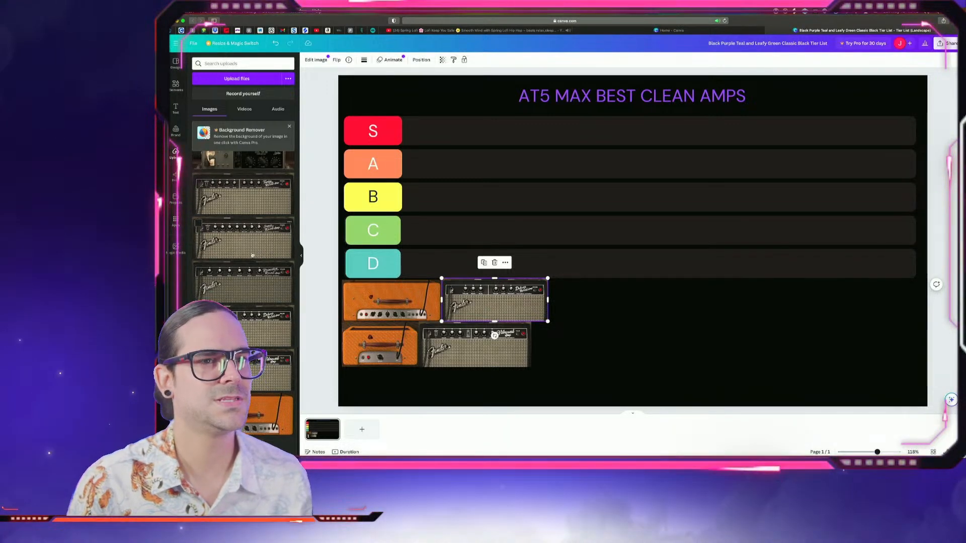
pyautogui.moveTo(254, 256); pyautogui.dragTo(635, 267)
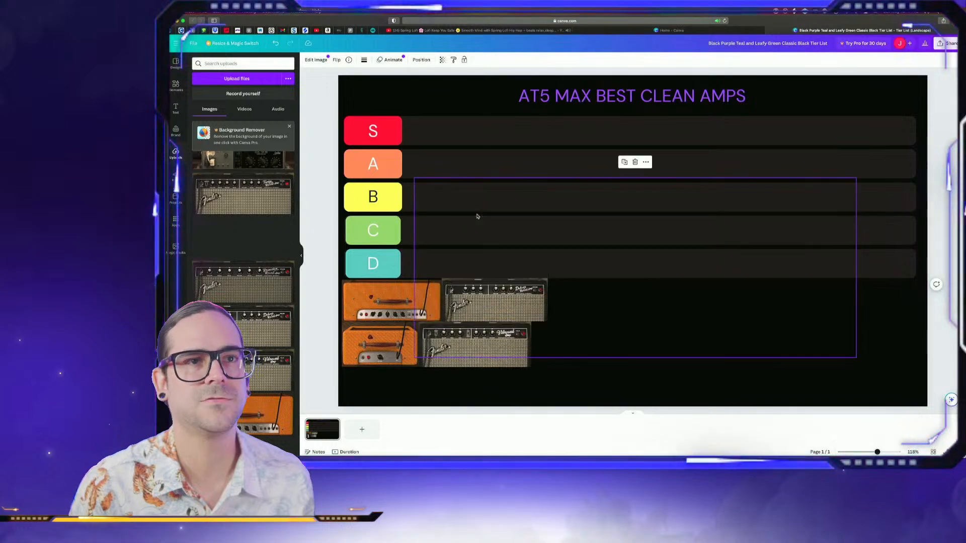
pyautogui.moveTo(415, 178); pyautogui.dragTo(613, 259)
pyautogui.moveTo(619, 260); pyautogui.dragTo(733, 297)
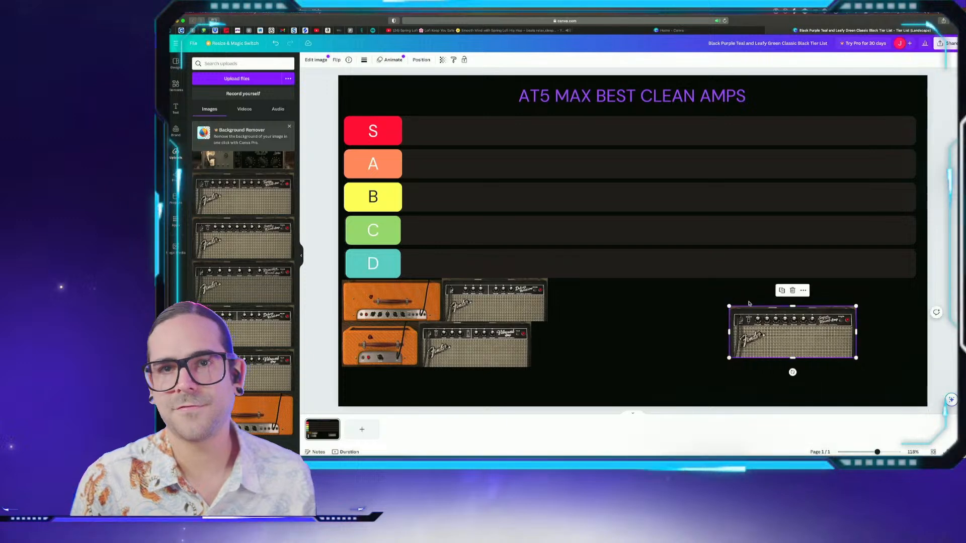
pyautogui.moveTo(791, 320); pyautogui.dragTo(448, 362)
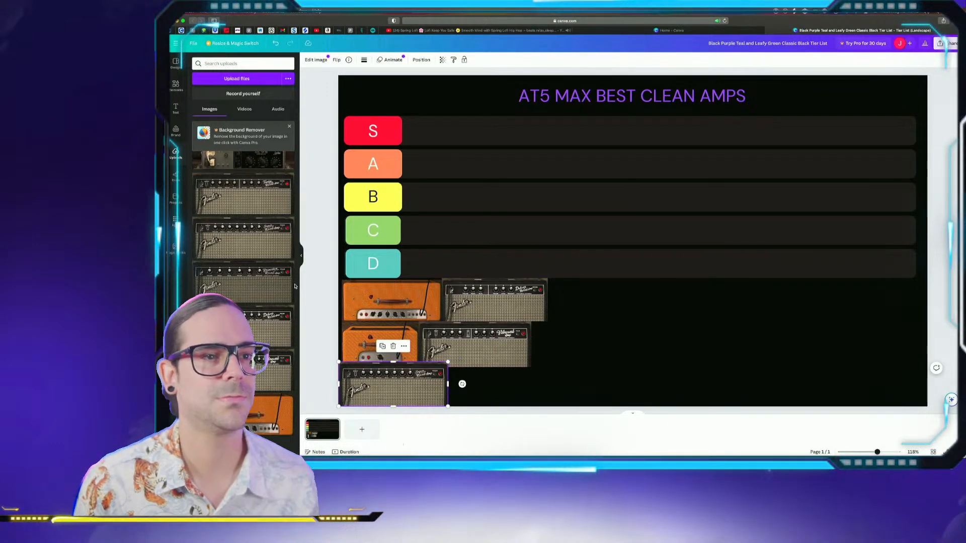
pyautogui.scroll(3, 254, 278)
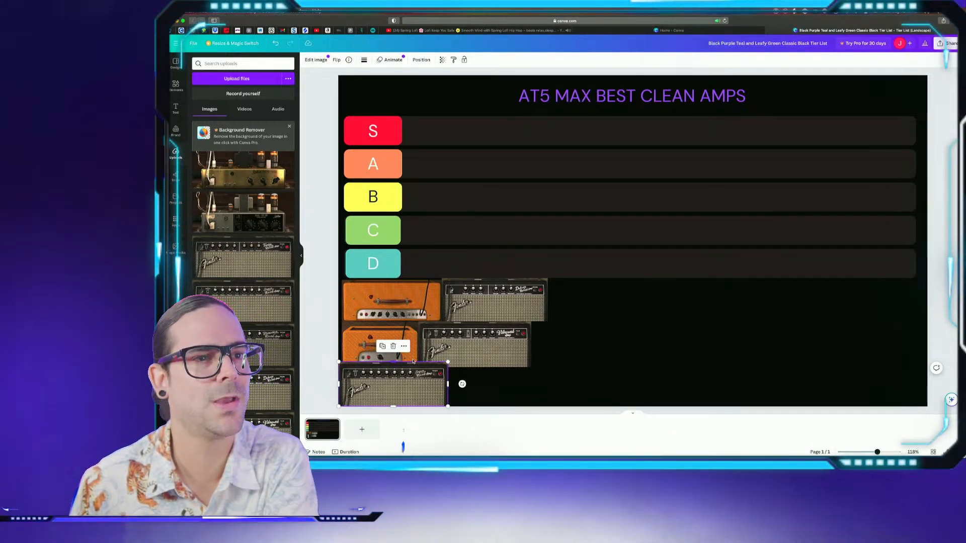
pyautogui.moveTo(448, 364); pyautogui.dragTo(449, 363)
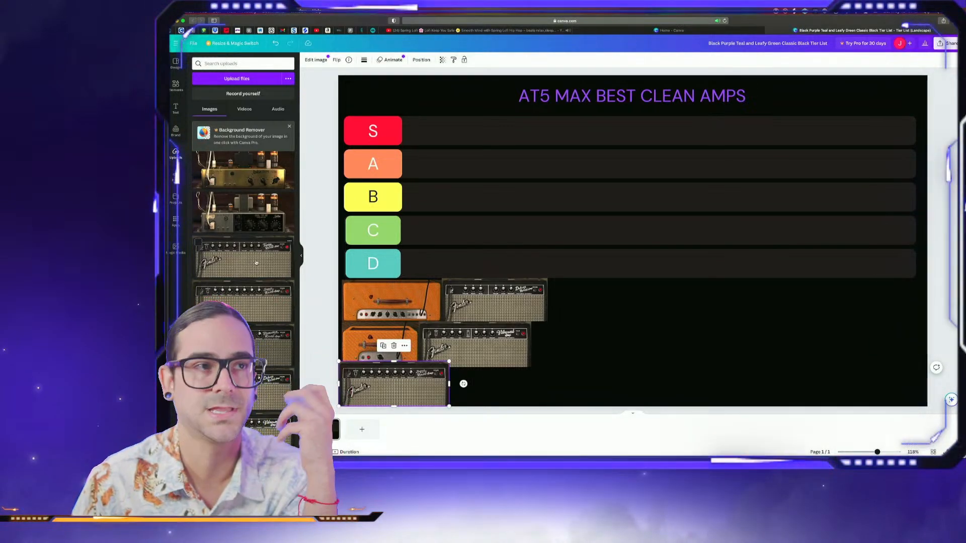
# Add the Fender Twin Reverb amp image, shrink it to nearly the Super Reverb's height, and place it beside that amp in the lowest row
pyautogui.click(256, 262)
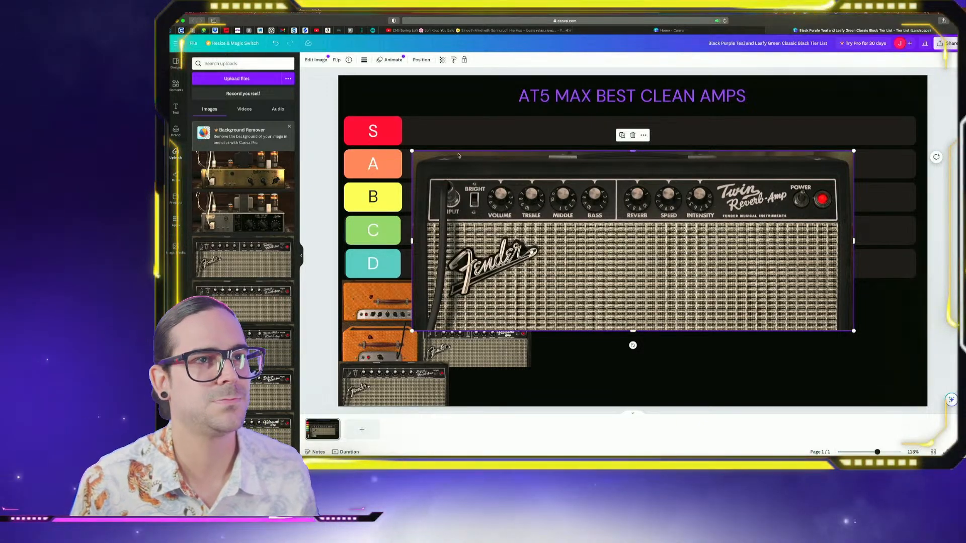
pyautogui.moveTo(411, 151); pyautogui.dragTo(722, 256)
pyautogui.moveTo(801, 320); pyautogui.dragTo(549, 393)
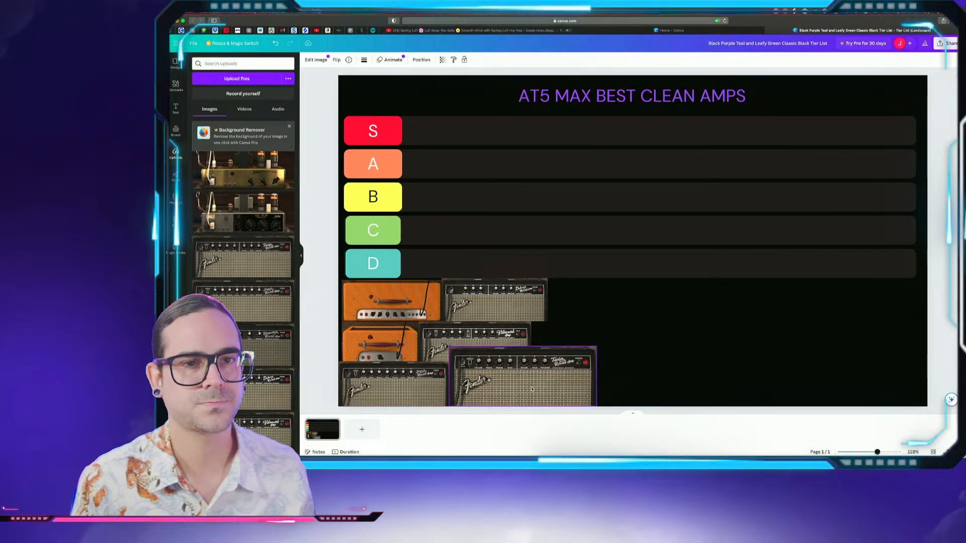
pyautogui.click(539, 392)
pyautogui.moveTo(449, 346); pyautogui.dragTo(477, 361)
pyautogui.moveTo(534, 381); pyautogui.dragTo(506, 381)
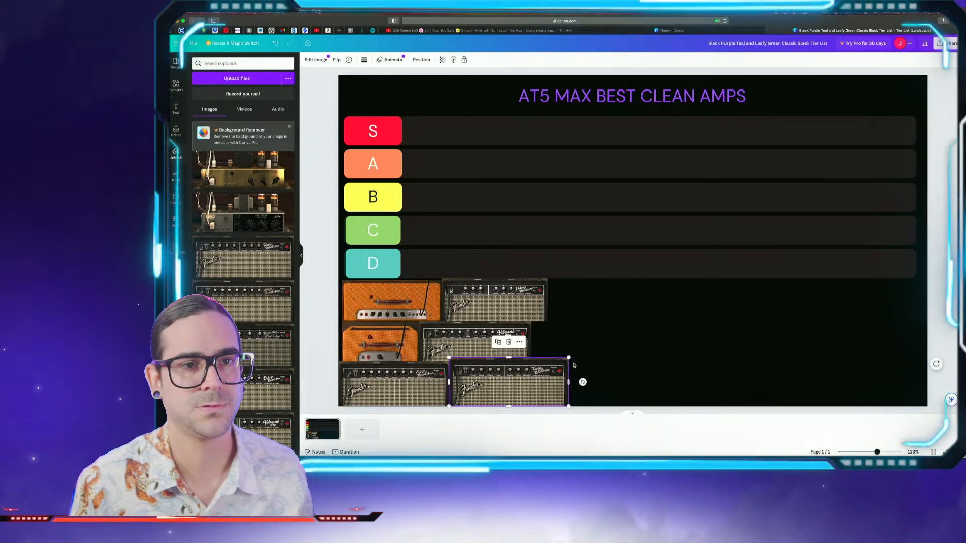
# Move the Twin Reverb amp up beside the Vibroverb and shrink it slightly to match that amp's height
pyautogui.moveTo(569, 359); pyautogui.dragTo(566, 360)
pyautogui.moveTo(511, 389); pyautogui.dragTo(598, 352)
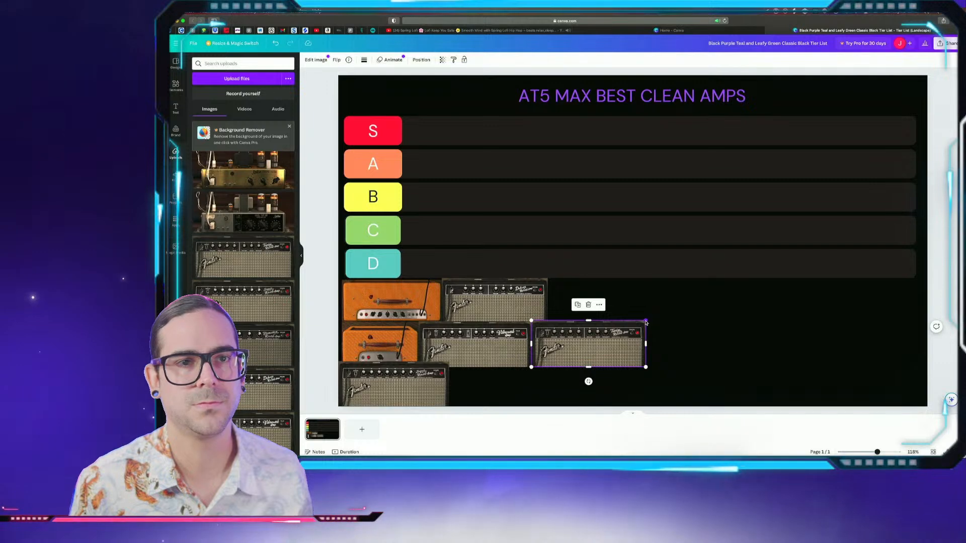
pyautogui.moveTo(646, 323); pyautogui.dragTo(643, 323)
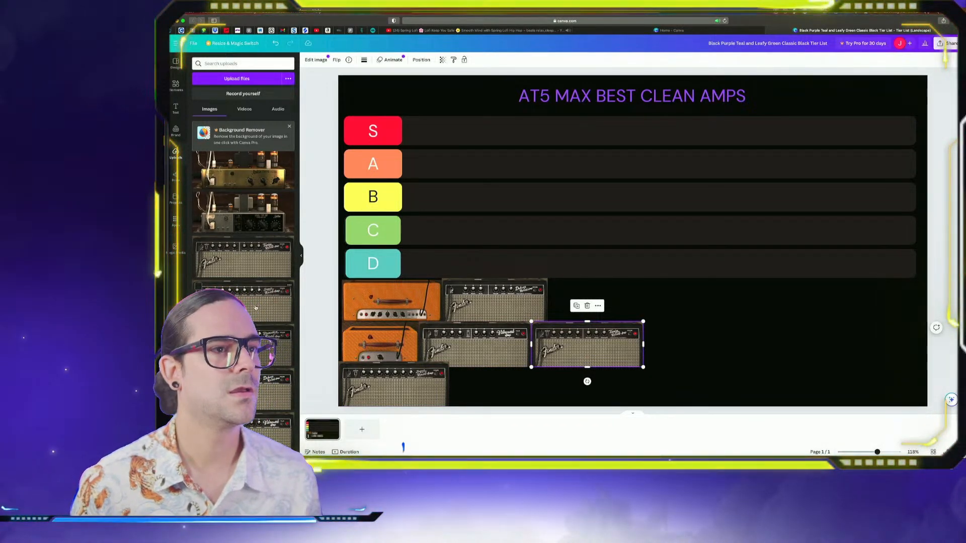
# Add the Leslie Type 122 amp image, shrink it to the Super Reverb's height, and place it beside that amp
pyautogui.scroll(2, 257, 292)
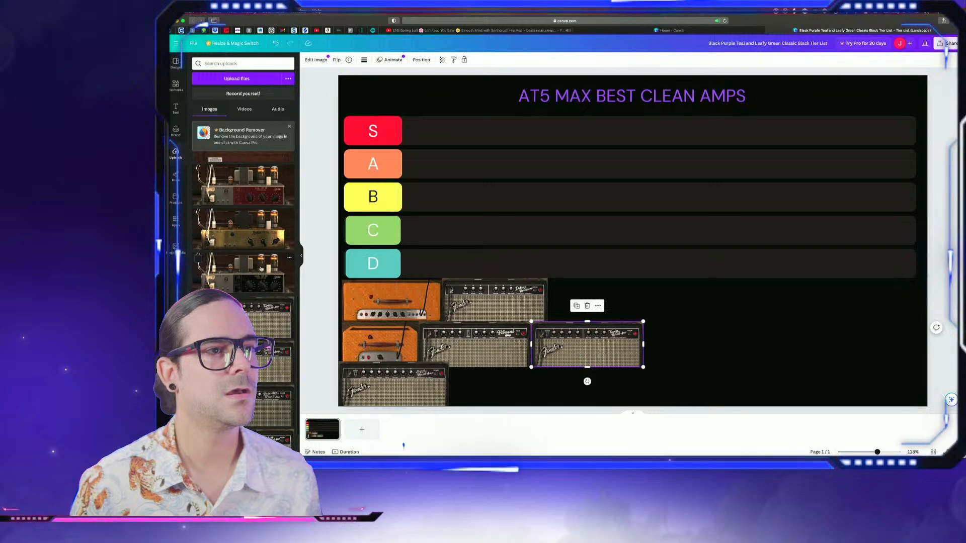
pyautogui.click(261, 269)
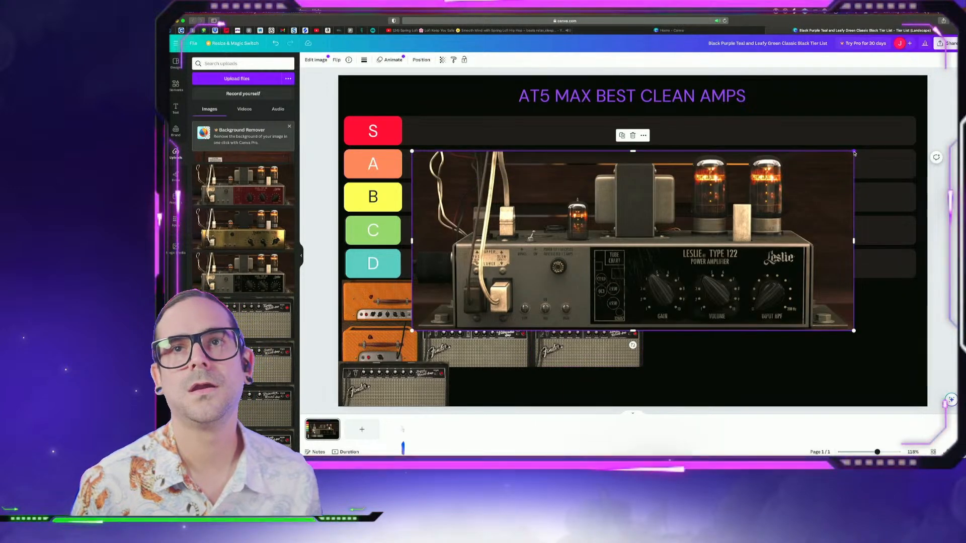
pyautogui.moveTo(854, 153); pyautogui.dragTo(566, 238)
pyautogui.moveTo(478, 304); pyautogui.dragTo(514, 380)
pyautogui.moveTo(614, 339); pyautogui.dragTo(560, 363)
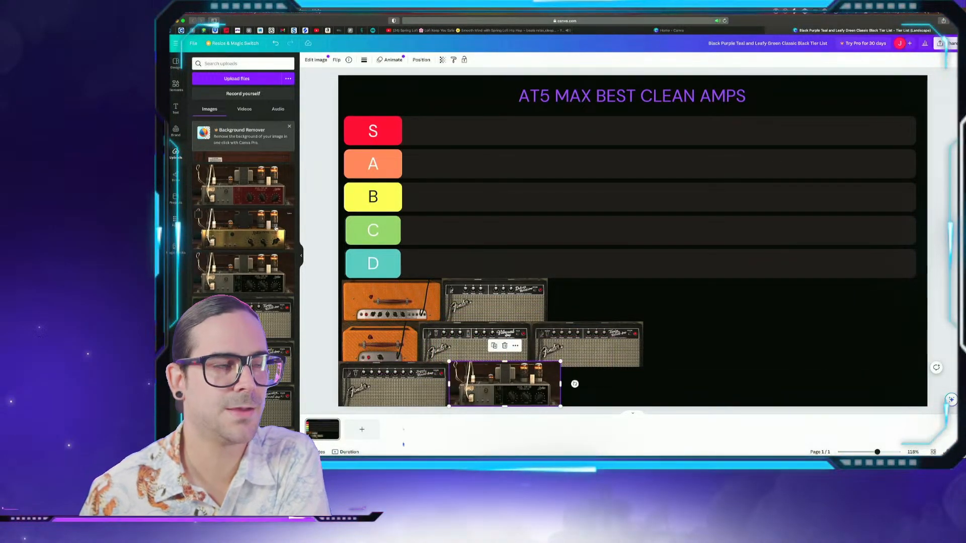
# Add the gold Leslie Type 122a amp image, place it beside the Type 122, and shrink it to the same height
pyautogui.moveTo(269, 228); pyautogui.dragTo(810, 249)
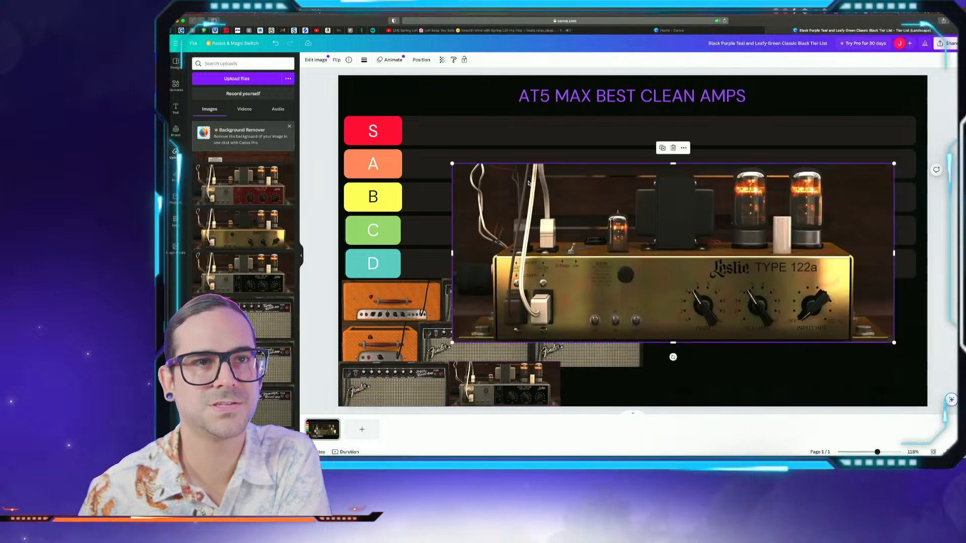
pyautogui.moveTo(454, 163); pyautogui.dragTo(743, 284)
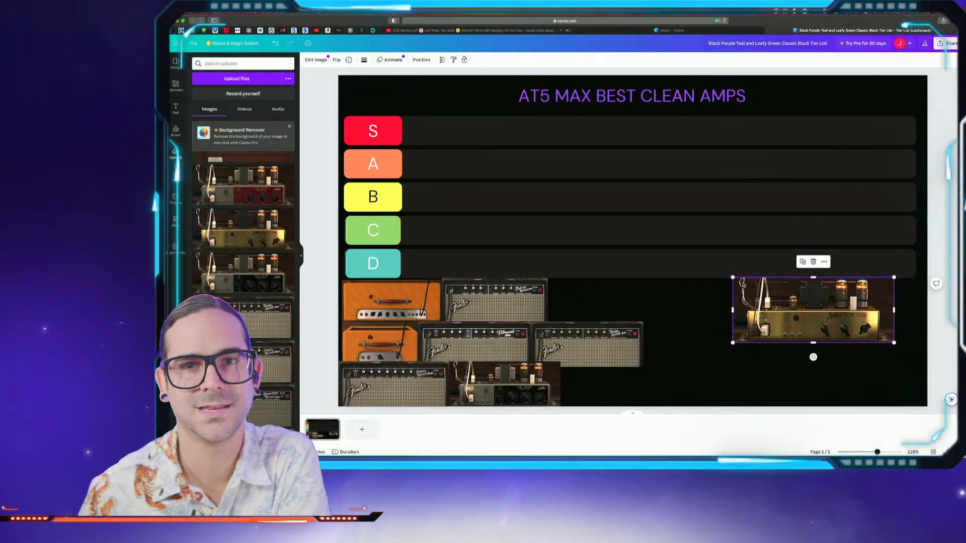
pyautogui.moveTo(791, 319); pyautogui.dragTo(624, 375)
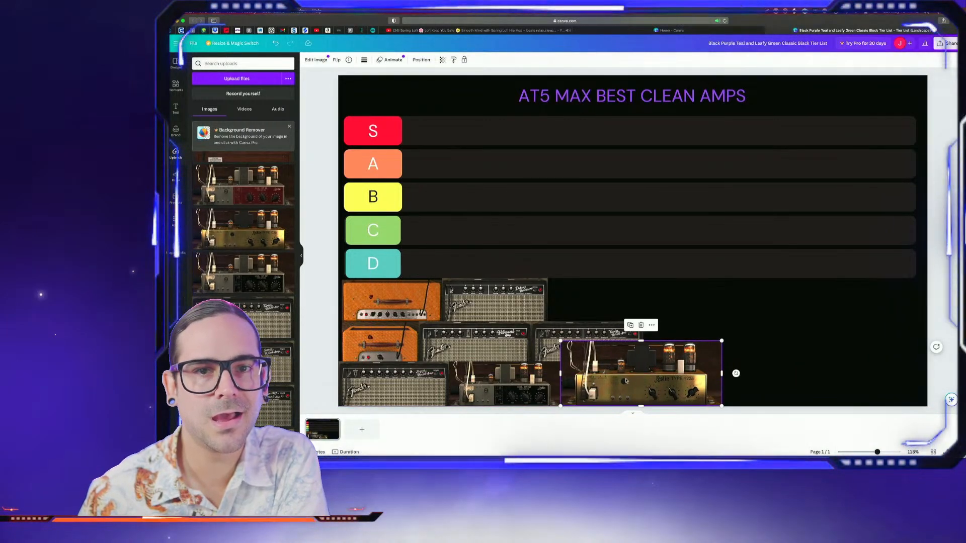
pyautogui.moveTo(561, 342); pyautogui.dragTo(589, 375)
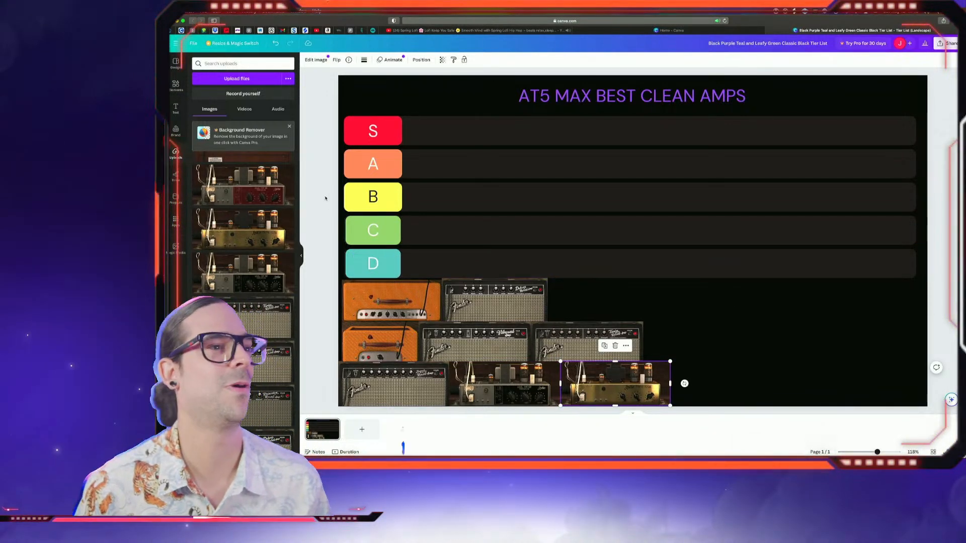
# Add the red-panelled Leslie amp image, place it beside the gold Type 122a, and shrink it to the same height
pyautogui.scroll(1, 252, 211)
pyautogui.click(257, 210)
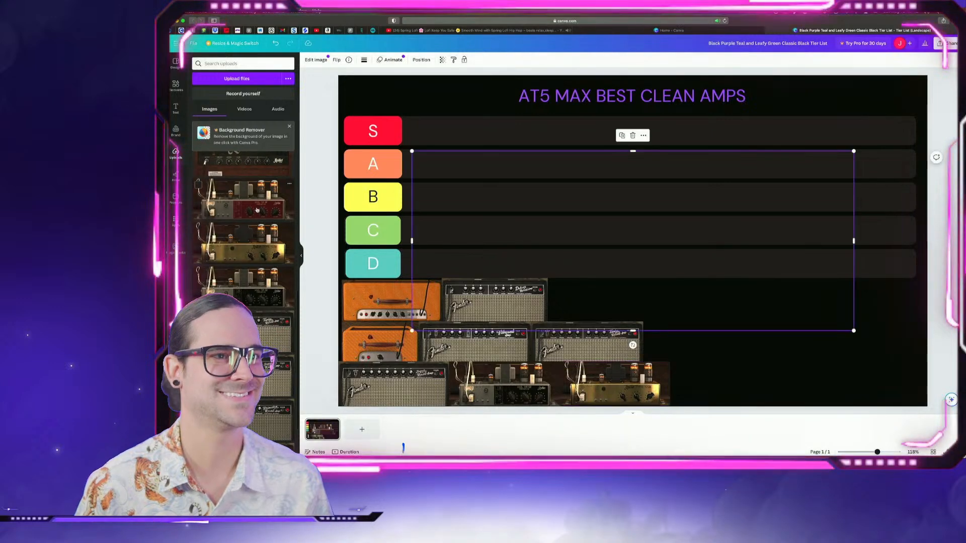
pyautogui.moveTo(411, 151); pyautogui.dragTo(700, 265)
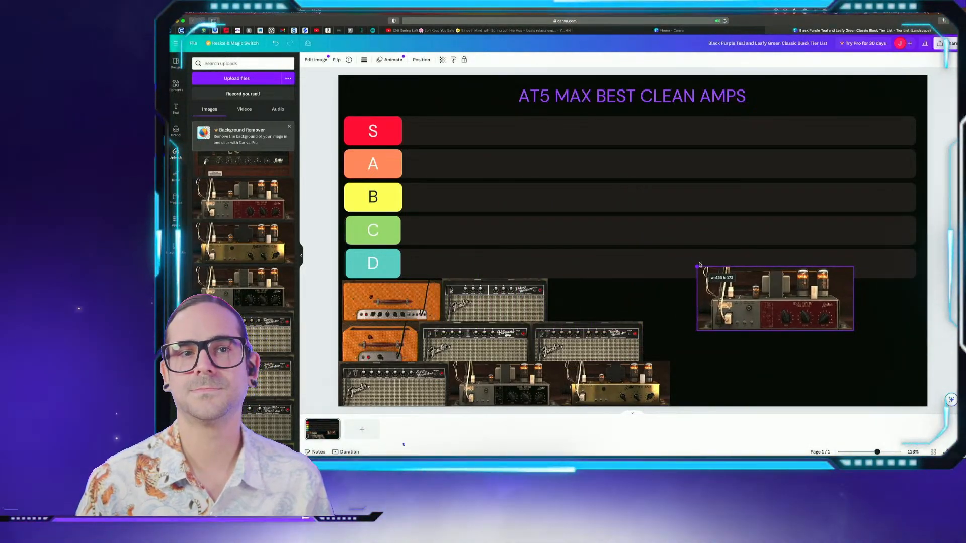
pyautogui.moveTo(744, 286); pyautogui.dragTo(717, 362)
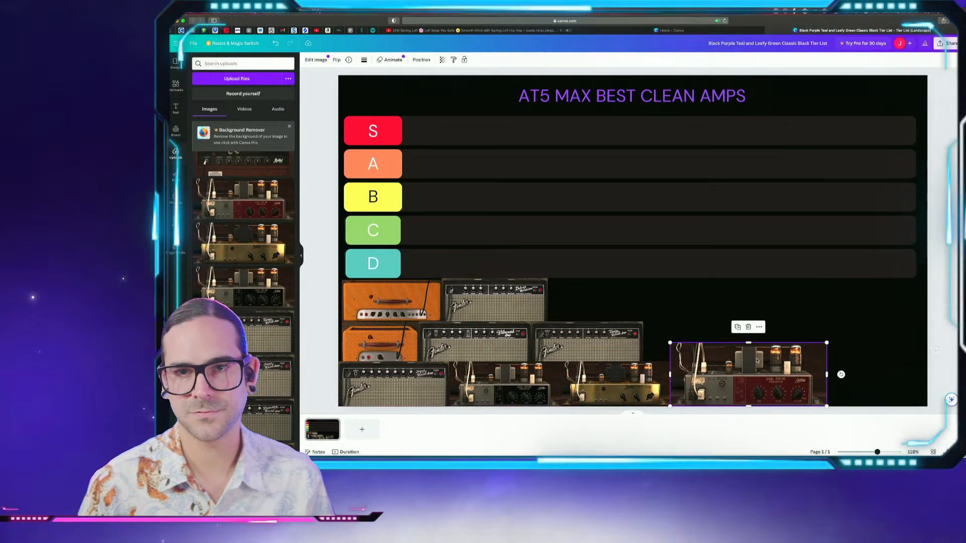
pyautogui.moveTo(826, 344); pyautogui.dragTo(782, 368)
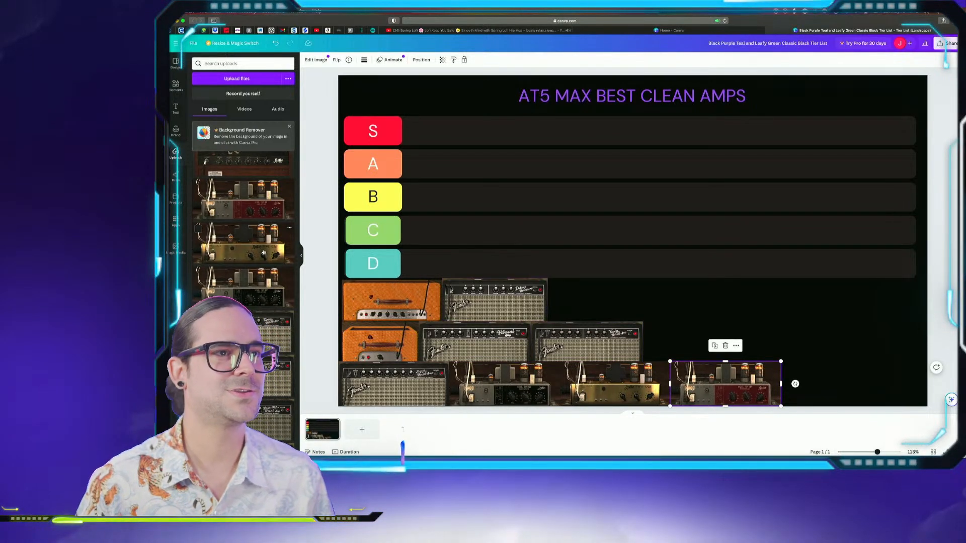
# Add the Leslie 3300 amp image, shrink it to the Deluxe Reverb's height, and place it beside that amp
pyautogui.scroll(5, 263, 251)
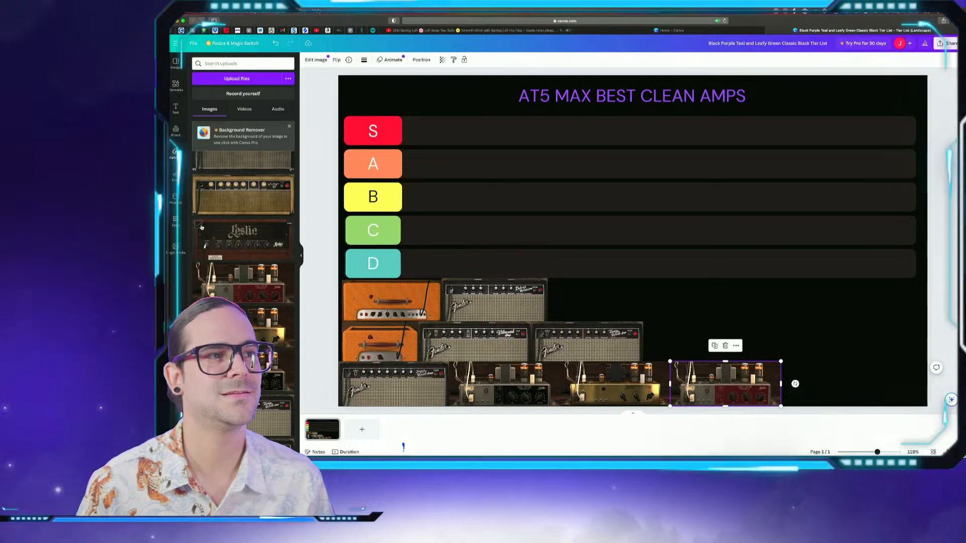
pyautogui.click(230, 237)
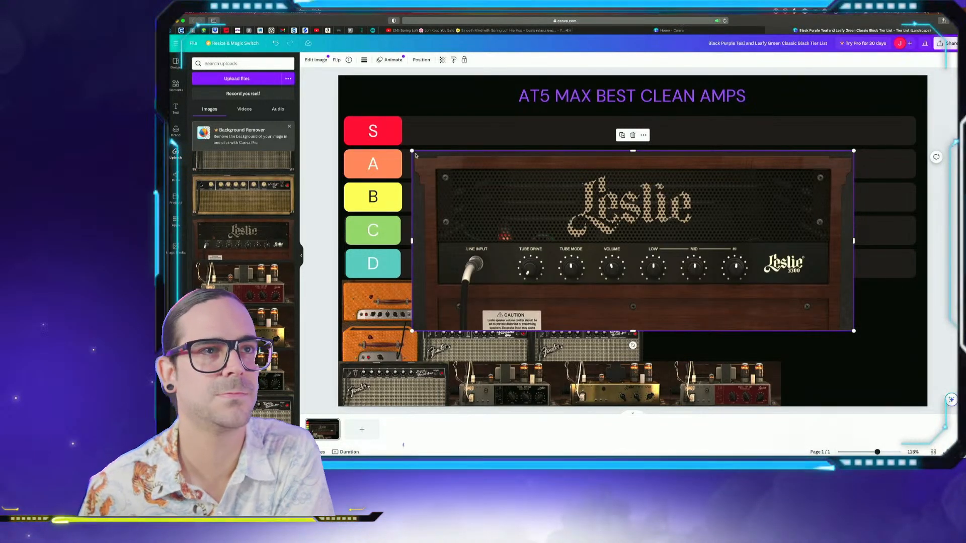
pyautogui.moveTo(415, 155); pyautogui.dragTo(584, 299)
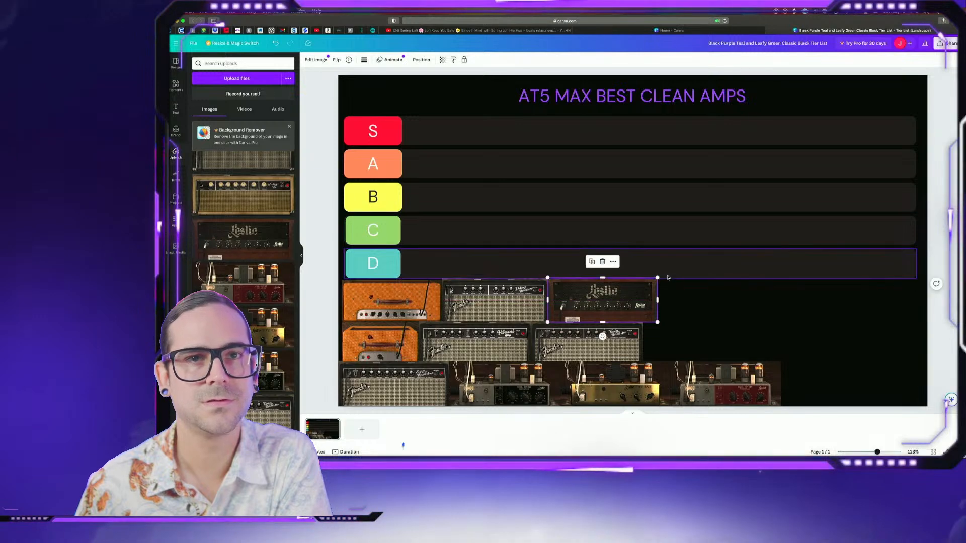
pyautogui.moveTo(657, 279); pyautogui.dragTo(655, 279)
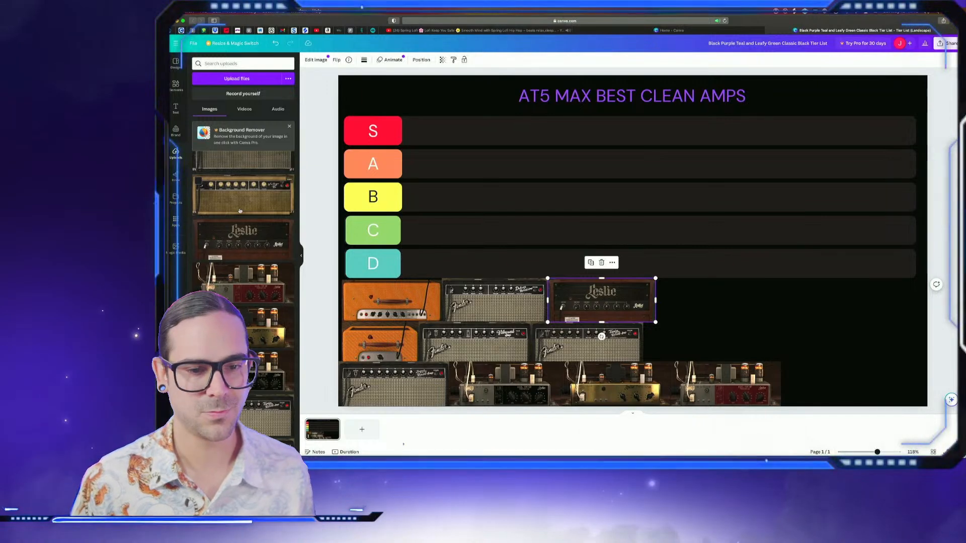
# Add the Vintage B amp image, shrink it to the lowest row's height, and place it beside the red-panelled Leslie amp
pyautogui.scroll(1, 240, 211)
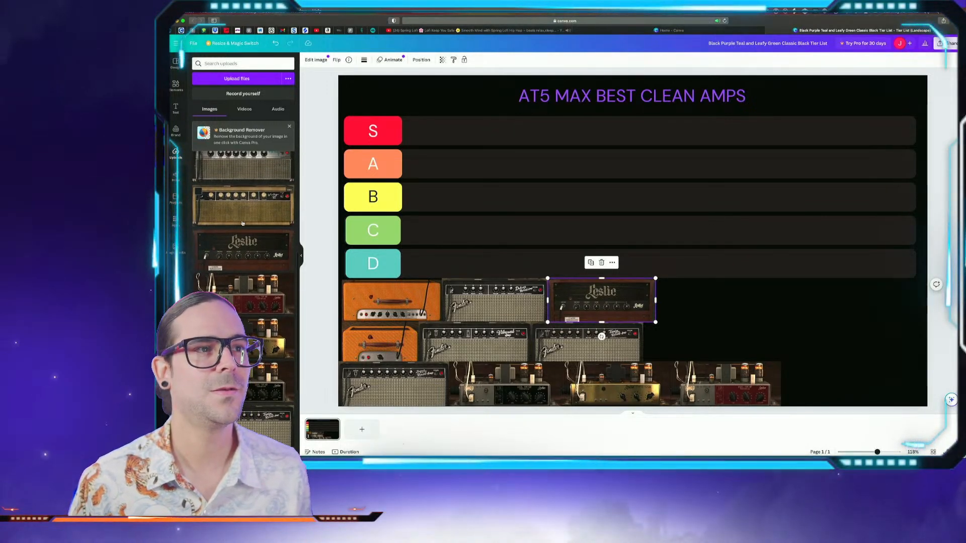
pyautogui.scroll(3, 248, 234)
pyautogui.click(248, 234)
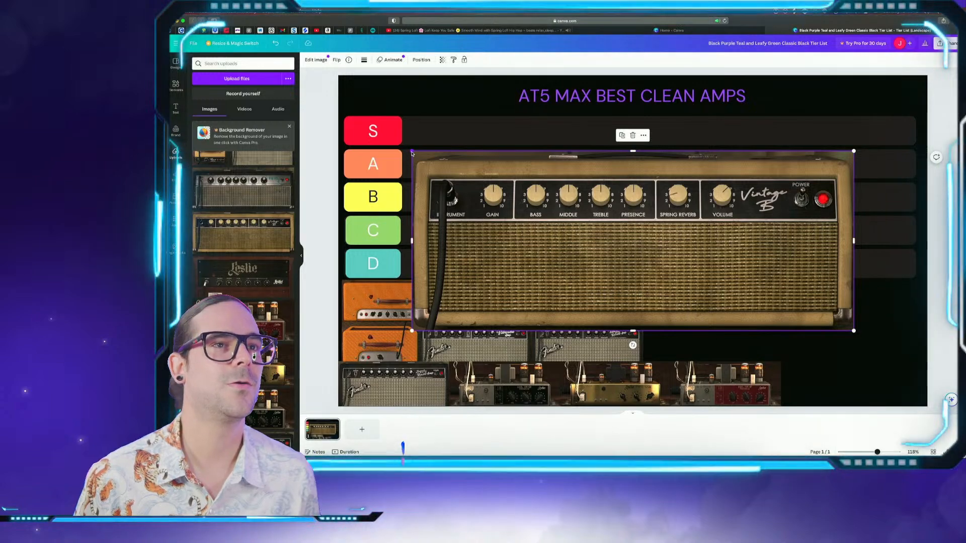
pyautogui.moveTo(413, 152); pyautogui.dragTo(726, 250)
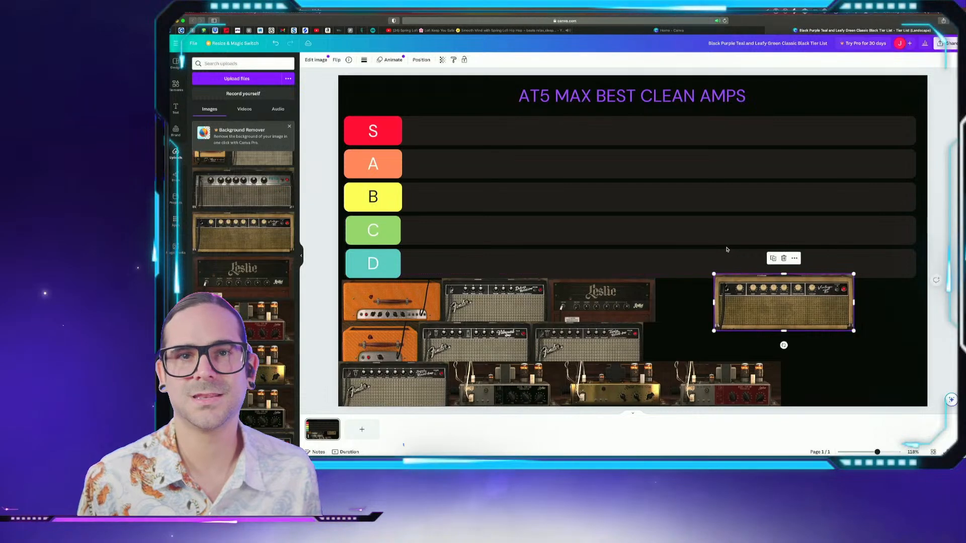
pyautogui.moveTo(818, 321); pyautogui.dragTo(744, 352)
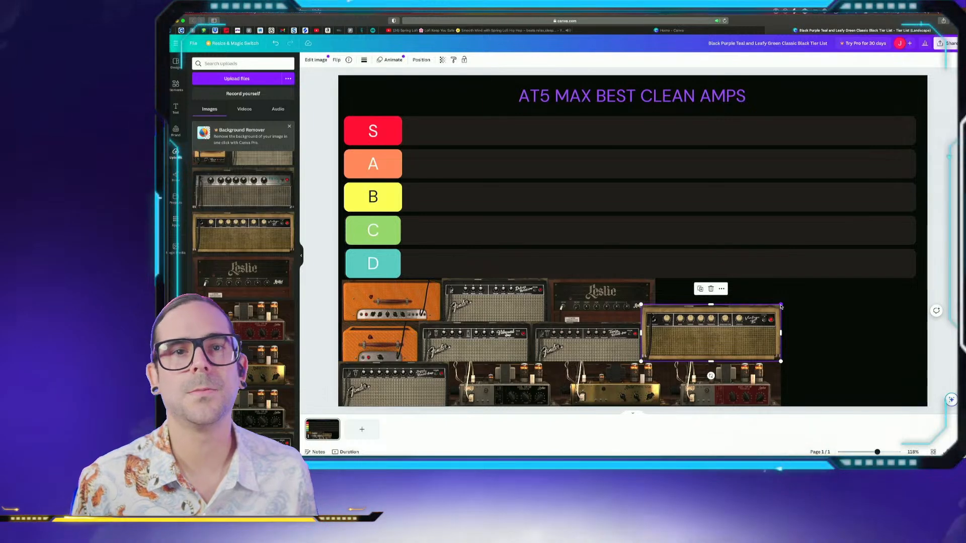
pyautogui.moveTo(782, 305); pyautogui.dragTo(754, 314)
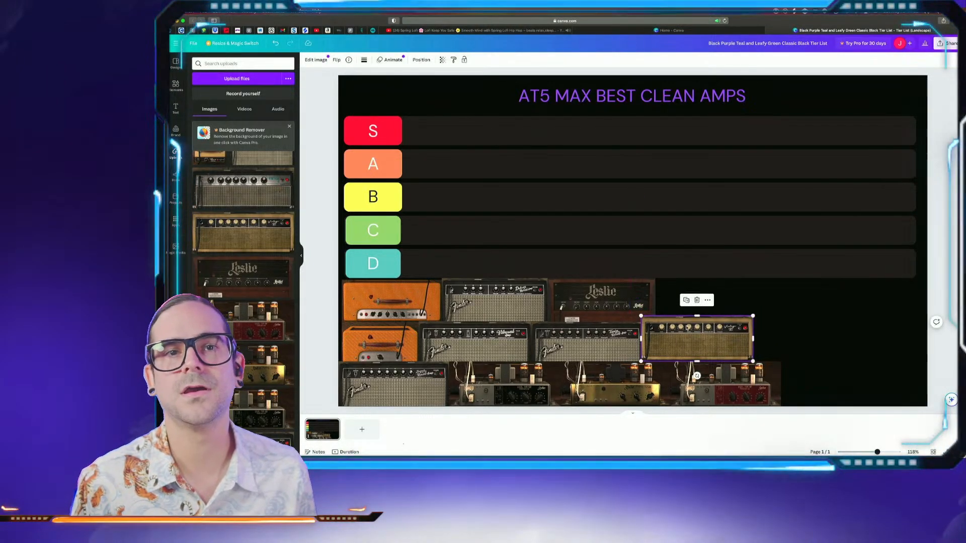
pyautogui.moveTo(690, 321); pyautogui.dragTo(827, 372)
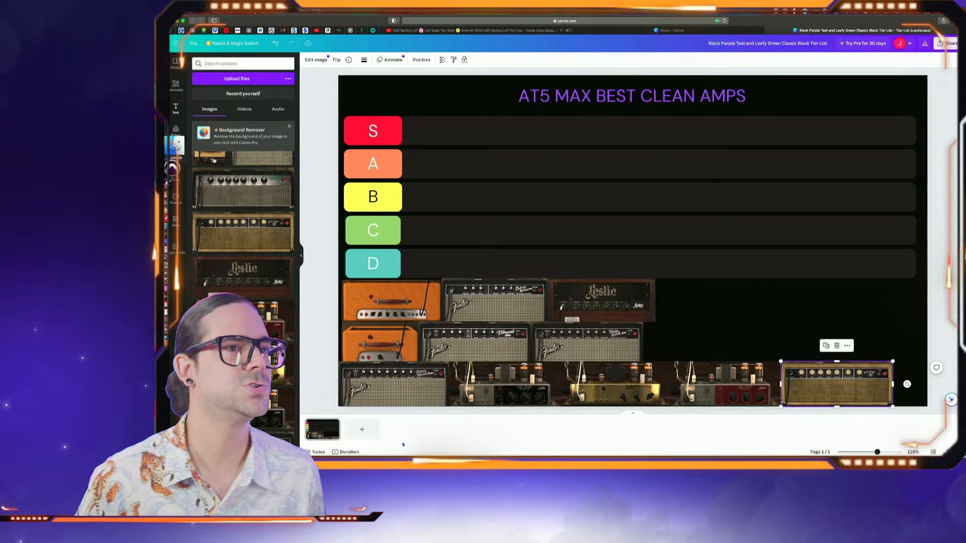
# Add the Vintage D amp image, place it at the end of the middle amp row, and shrink it to that row's height
pyautogui.scroll(3, 240, 260)
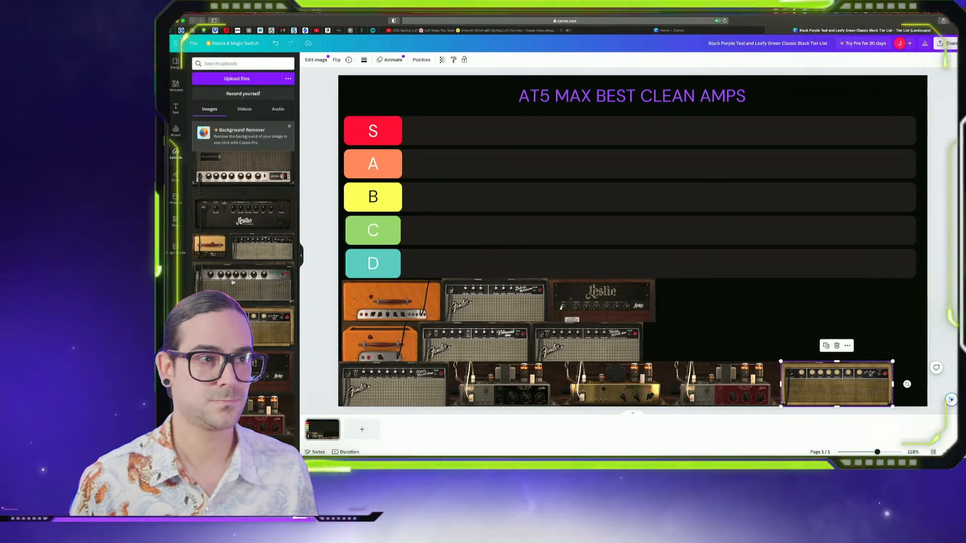
pyautogui.click(231, 286)
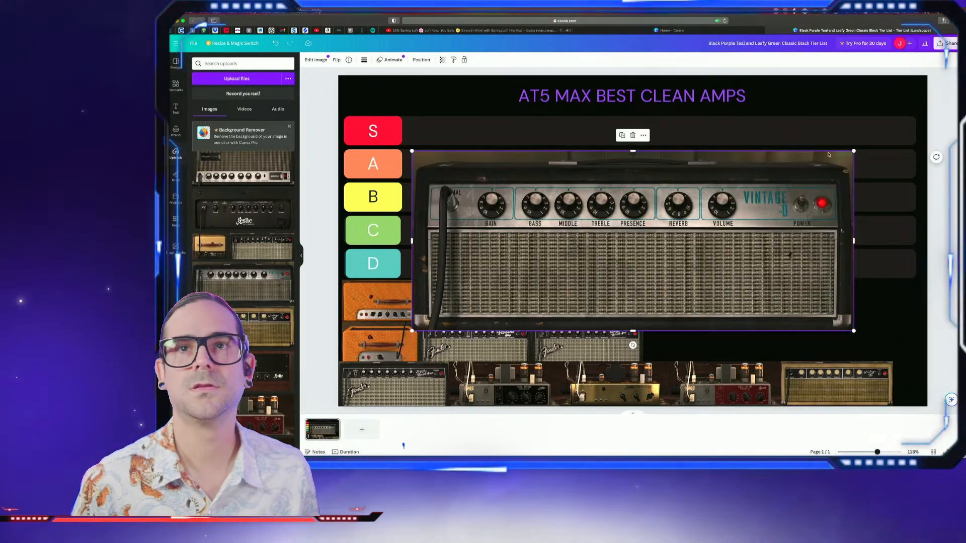
pyautogui.moveTo(854, 153); pyautogui.dragTo(562, 278)
pyautogui.moveTo(470, 311); pyautogui.dragTo(700, 342)
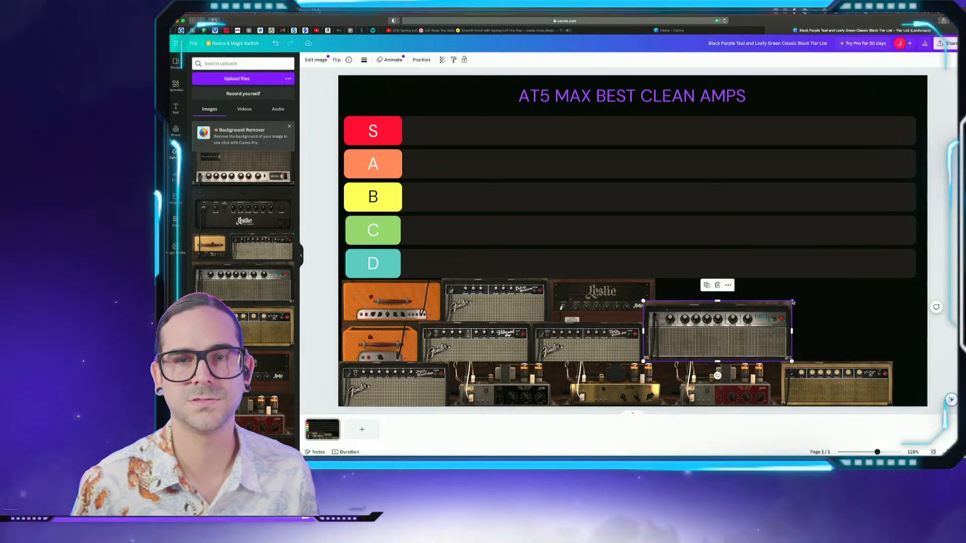
pyautogui.moveTo(792, 302); pyautogui.dragTo(747, 333)
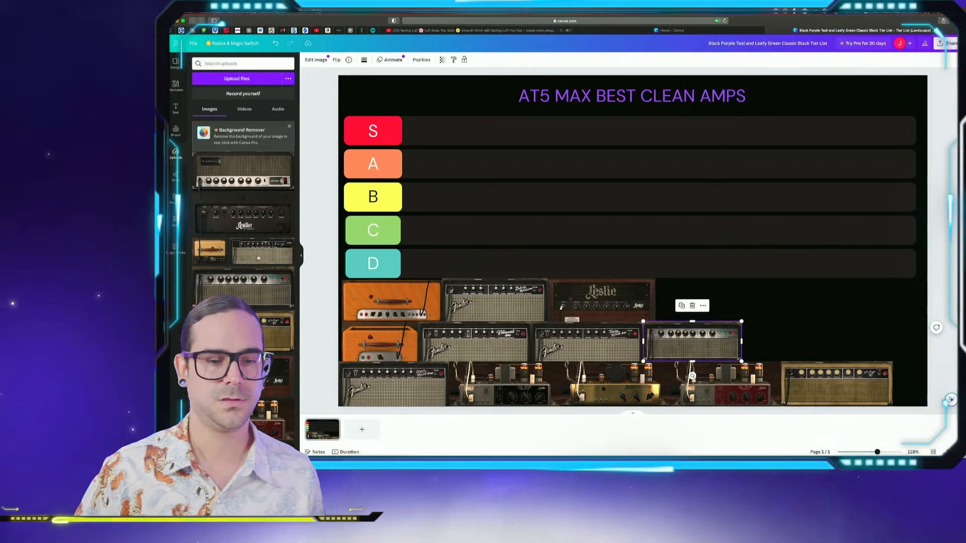
# Add the black-panelled Vintage amp image, place it beside the Leslie 3300, and shrink it to the upper amp row's height
pyautogui.scroll(-1, 252, 261)
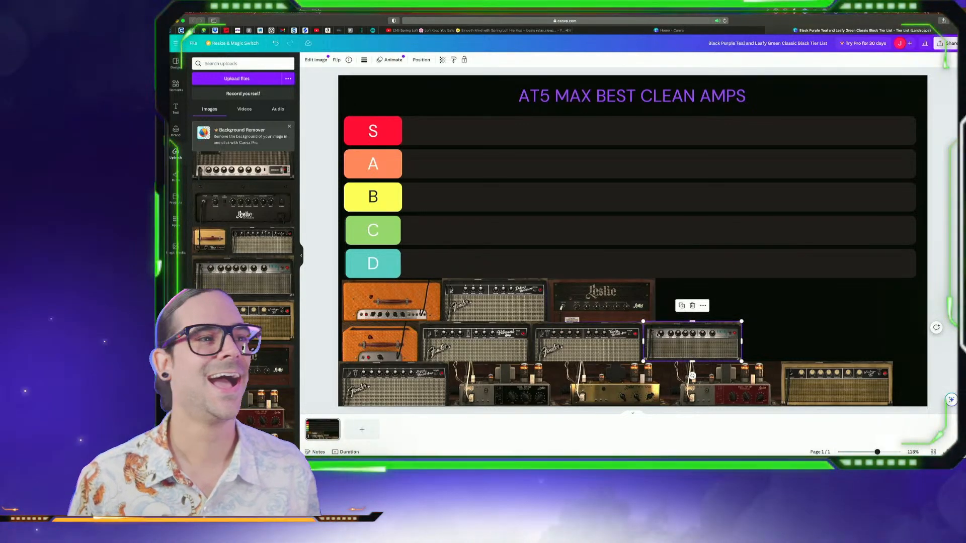
pyautogui.moveTo(742, 321); pyautogui.dragTo(642, 285)
pyautogui.moveTo(565, 331); pyautogui.dragTo(721, 298)
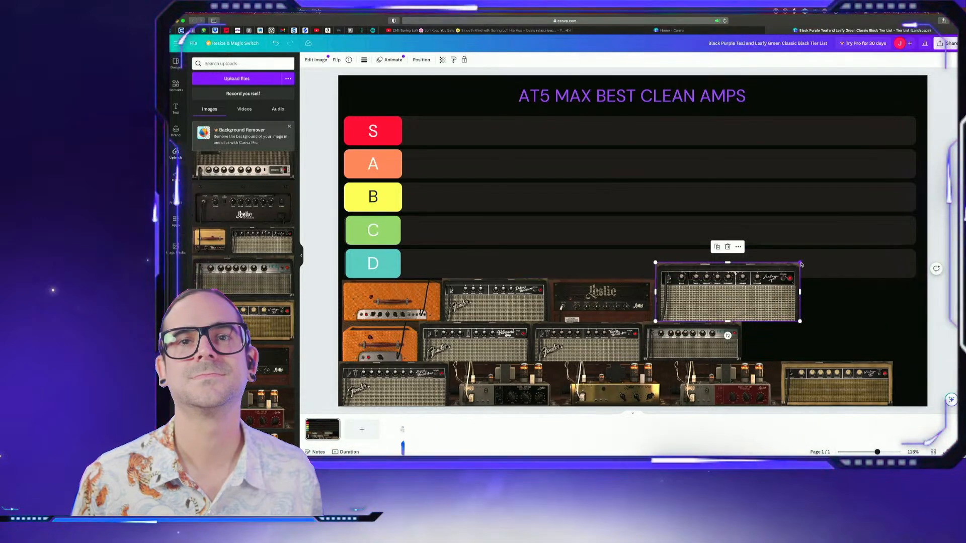
pyautogui.moveTo(802, 264); pyautogui.dragTo(761, 284)
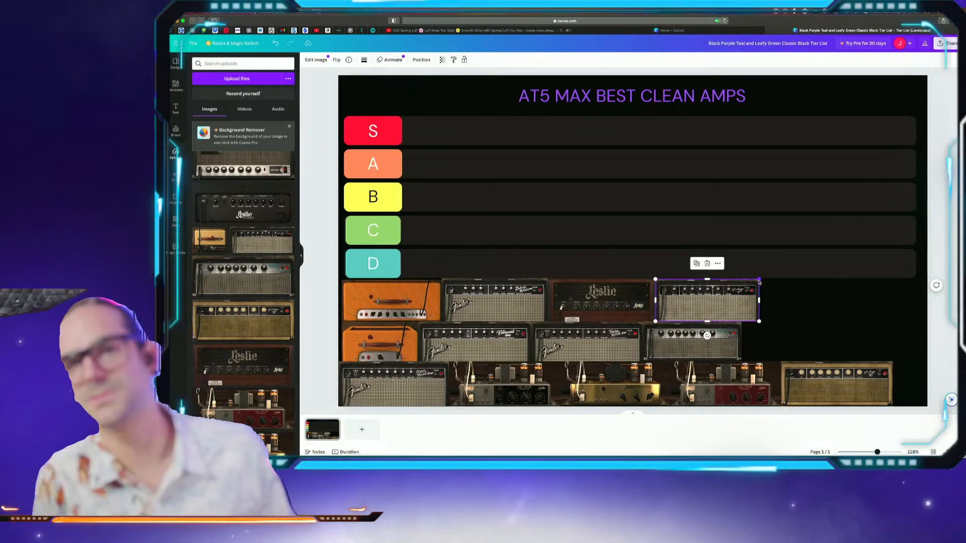
pyautogui.moveTo(760, 280)
pyautogui.mouseDown()
pyautogui.moveTo(753, 282)
pyautogui.moveTo(760, 278)
pyautogui.mouseUp()
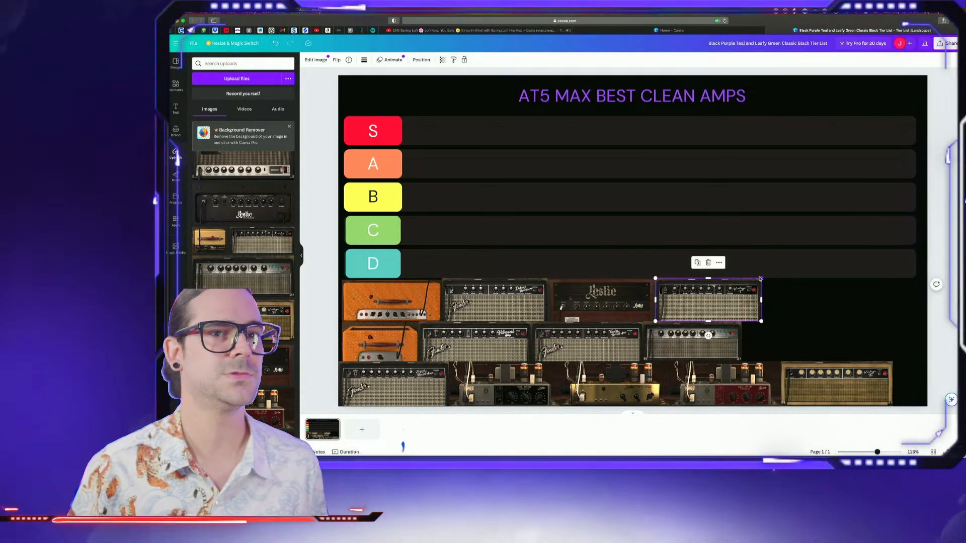
# Add the Fender Champion "600" amp image, shrink it to the middle row's height, and place it beside the Vintage D amp
pyautogui.scroll(1, 251, 221)
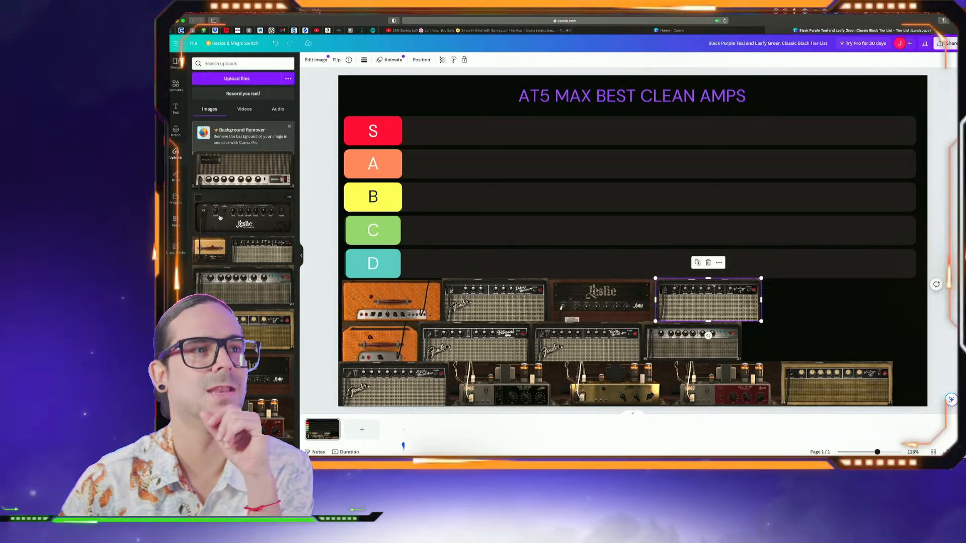
pyautogui.scroll(2, 223, 222)
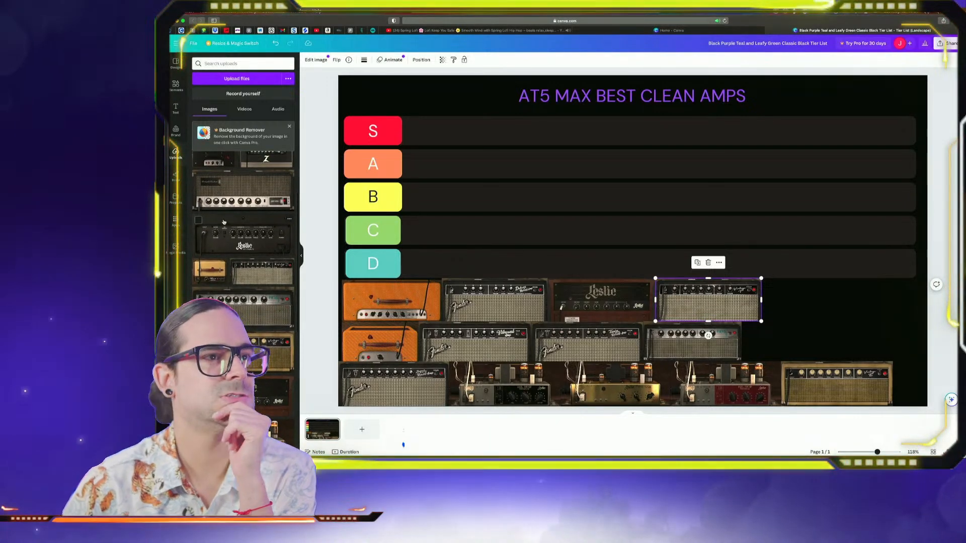
pyautogui.moveTo(212, 274)
pyautogui.mouseDown()
pyautogui.moveTo(493, 300)
pyautogui.moveTo(390, 352)
pyautogui.moveTo(227, 263)
pyautogui.mouseUp()
pyautogui.click(215, 270)
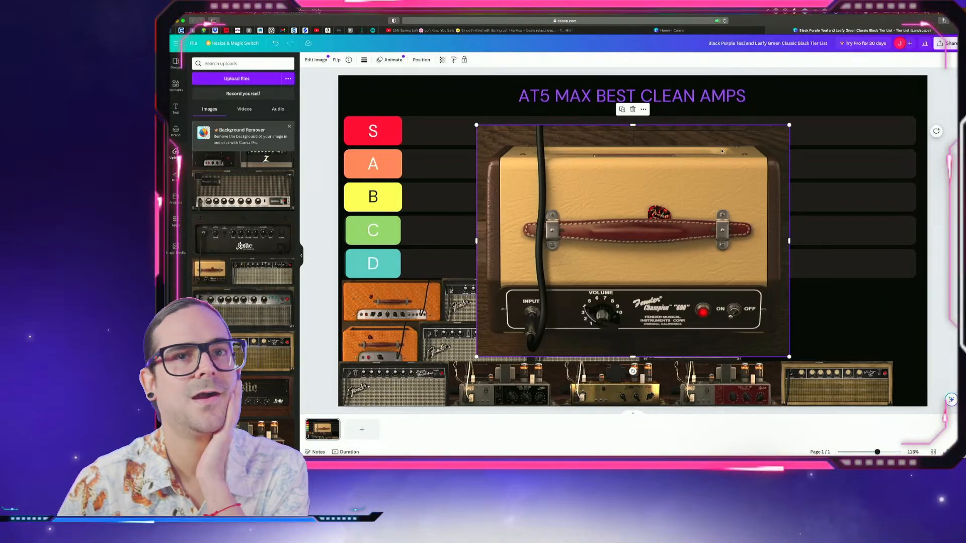
pyautogui.moveTo(775, 137); pyautogui.dragTo(584, 286)
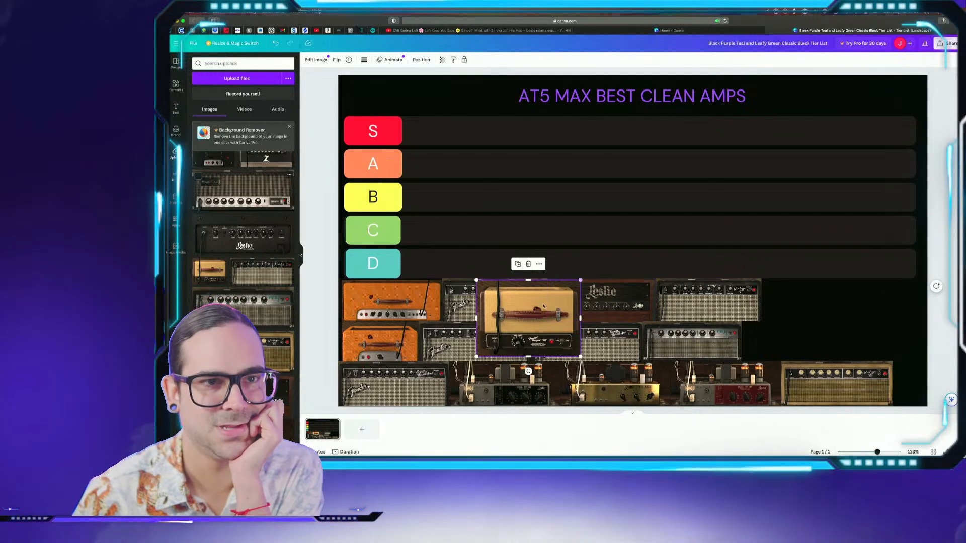
pyautogui.moveTo(579, 281); pyautogui.dragTo(563, 300)
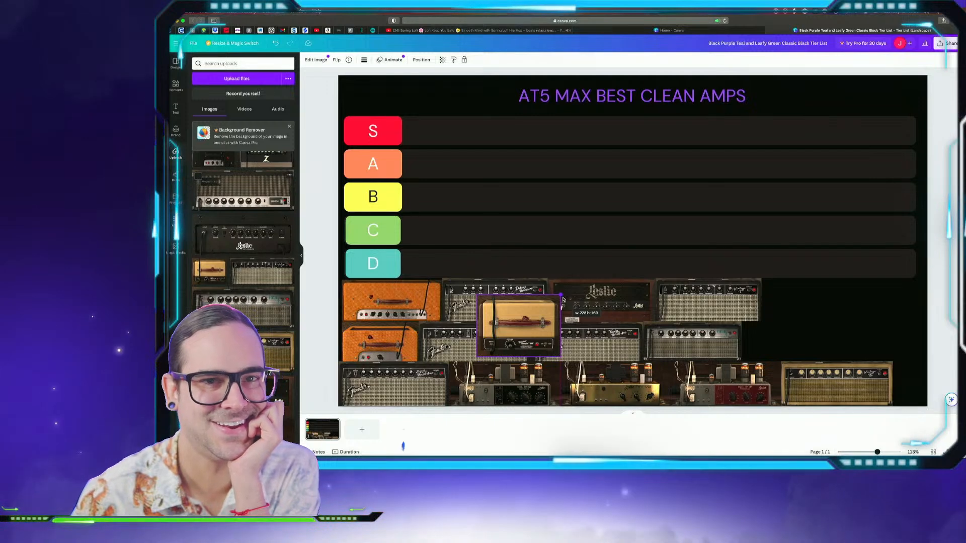
pyautogui.moveTo(528, 314); pyautogui.dragTo(812, 317)
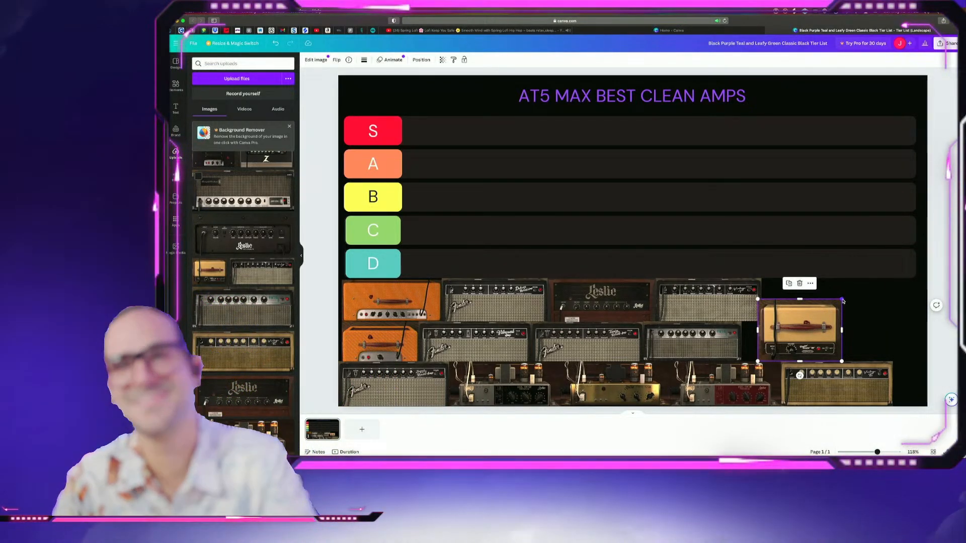
pyautogui.moveTo(841, 299); pyautogui.dragTo(778, 343)
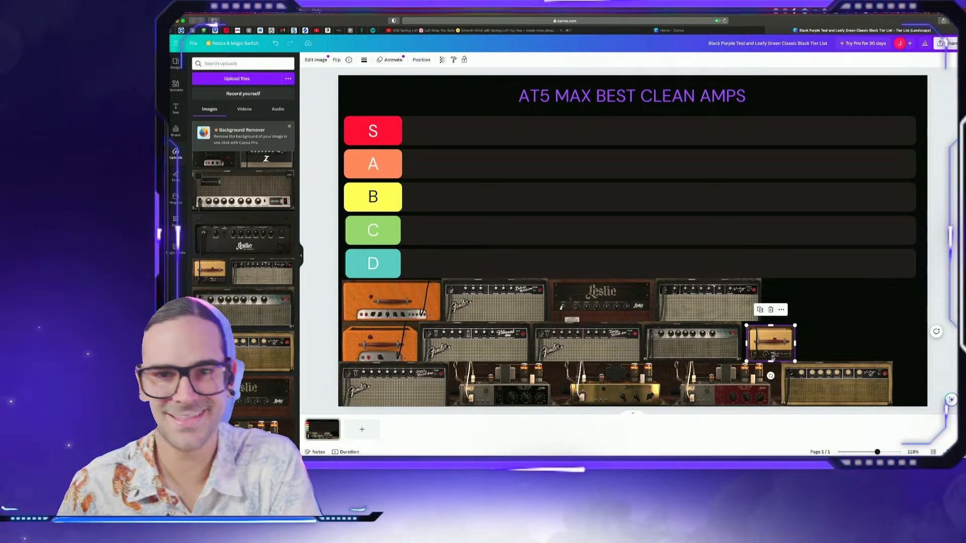
pyautogui.moveTo(771, 343); pyautogui.dragTo(777, 342)
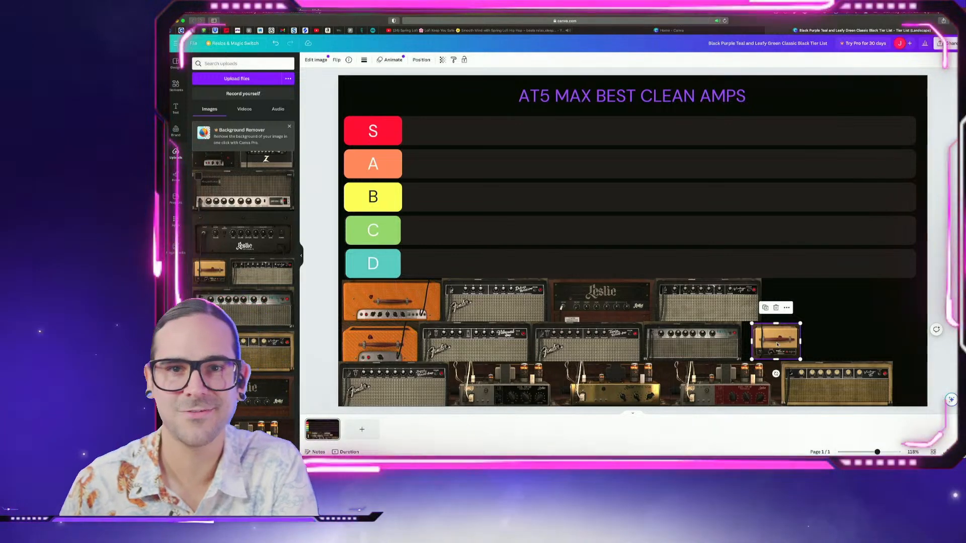
pyautogui.moveTo(778, 344)
pyautogui.mouseDown()
pyautogui.moveTo(787, 342)
pyautogui.moveTo(777, 343)
pyautogui.mouseUp()
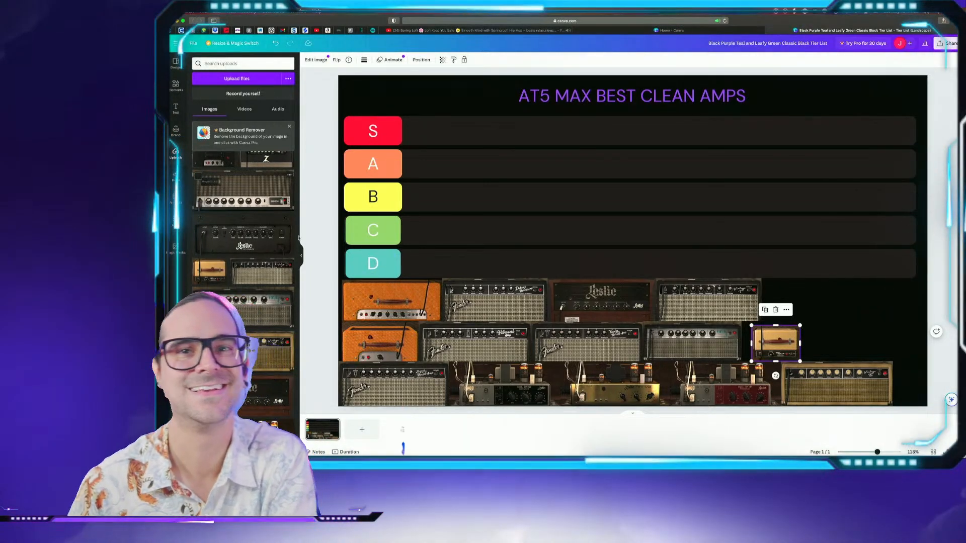
# Add the Leslie G37 / Studio 12 amp image, shrink it to the upper amp row's height, and place it at that row's end
pyautogui.click(260, 249)
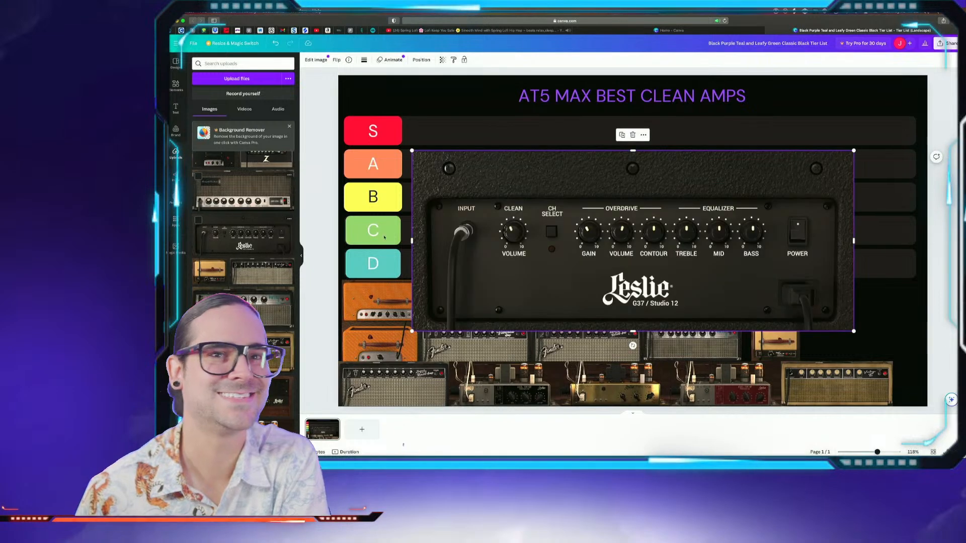
pyautogui.moveTo(858, 148); pyautogui.dragTo(874, 280)
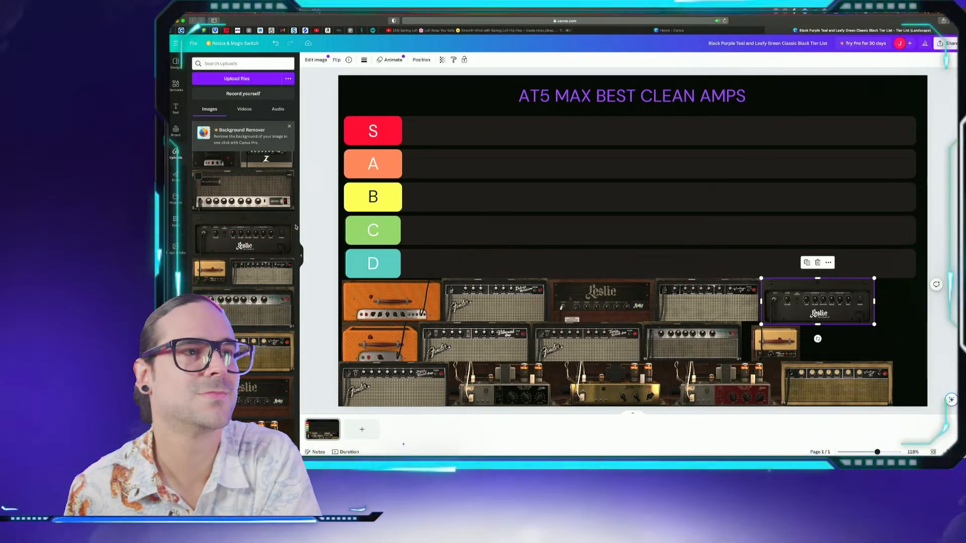
# Add the AmpliTube JH1200 amp image, shrink it to the middle row's height, and place it beside the Champion "600"
pyautogui.scroll(2, 291, 227)
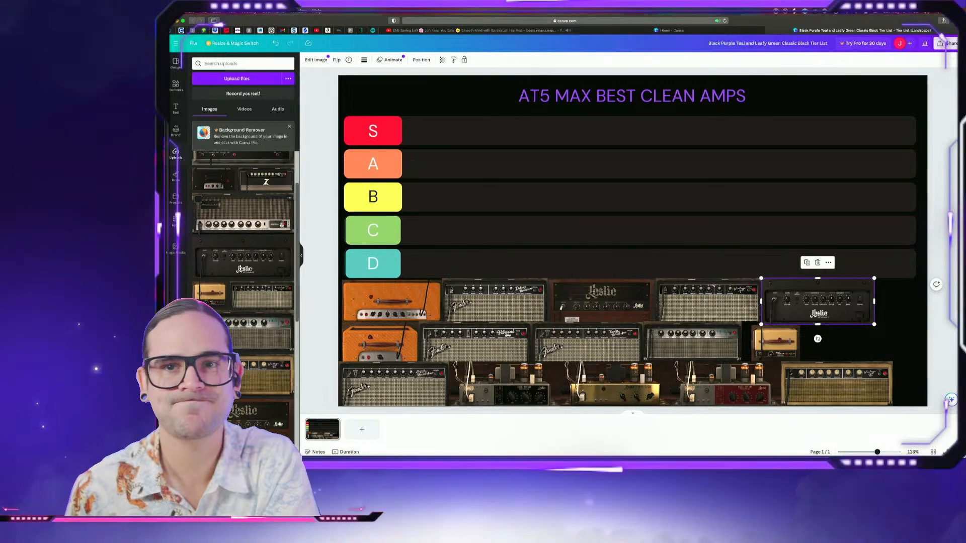
pyautogui.click(227, 210)
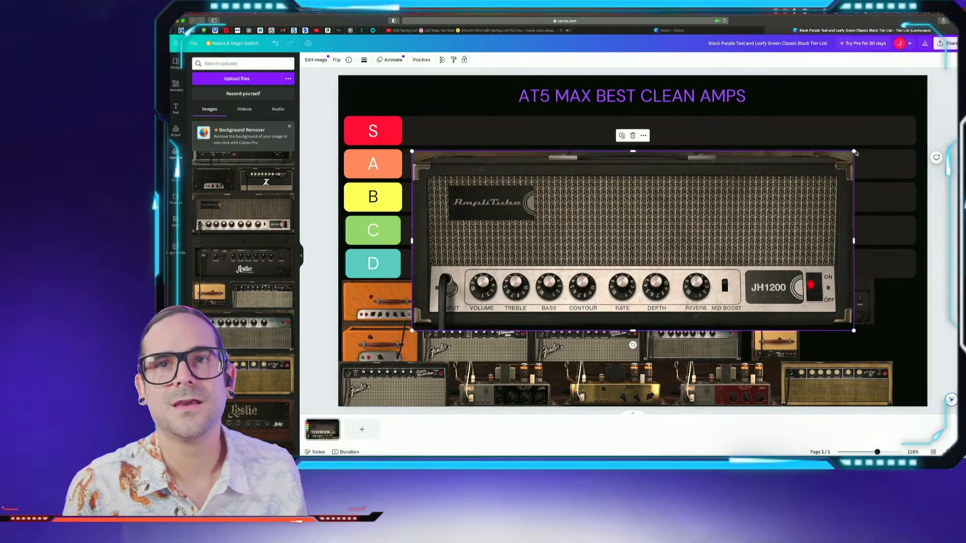
pyautogui.moveTo(853, 153); pyautogui.dragTo(566, 244)
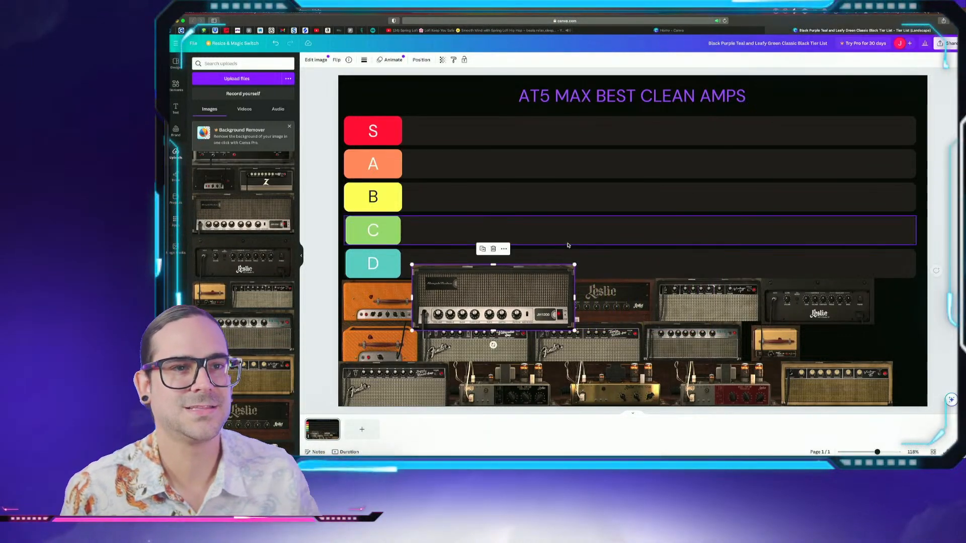
pyautogui.moveTo(523, 300); pyautogui.dragTo(886, 330)
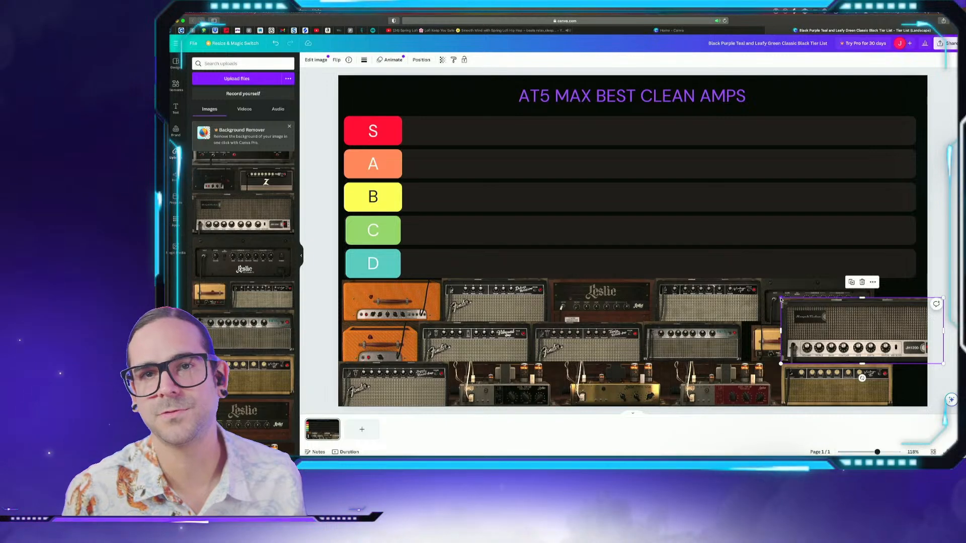
pyautogui.moveTo(781, 299); pyautogui.dragTo(822, 315)
pyautogui.moveTo(899, 338)
pyautogui.mouseDown()
pyautogui.moveTo(878, 338)
pyautogui.moveTo(919, 317)
pyautogui.moveTo(895, 324)
pyautogui.mouseUp()
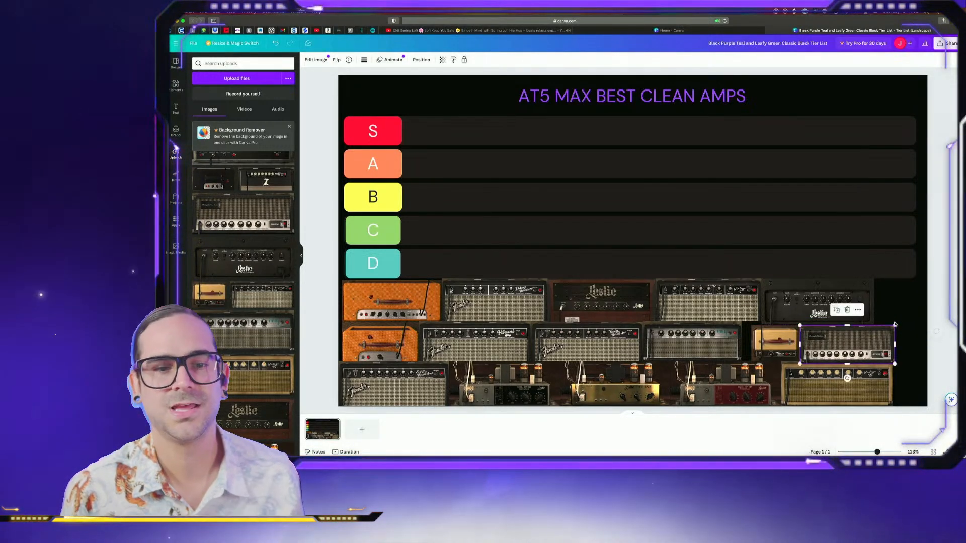
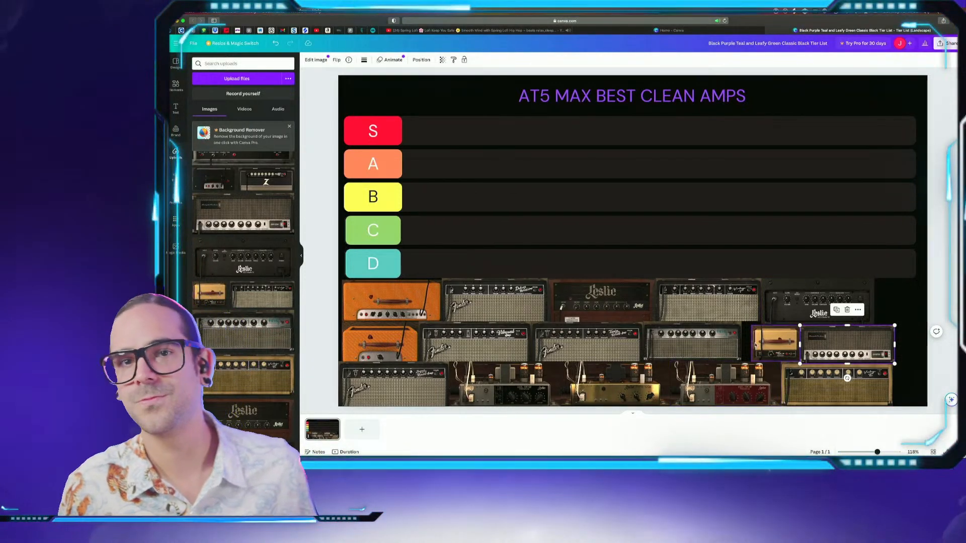
# Move the Champion "600" between the two Fender amps in the middle row and the JH1200 beside the Vintage D
pyautogui.scroll(2, 268, 235)
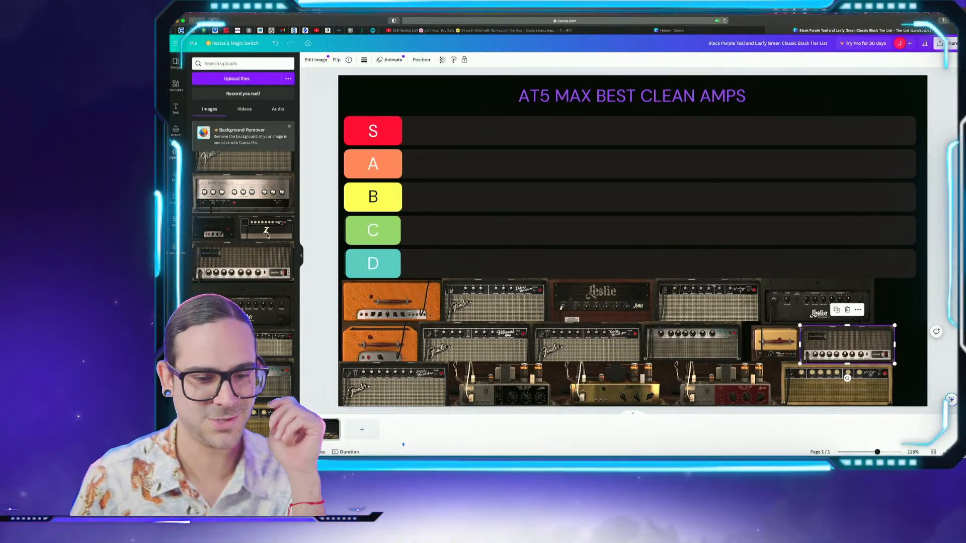
pyautogui.scroll(1, 267, 235)
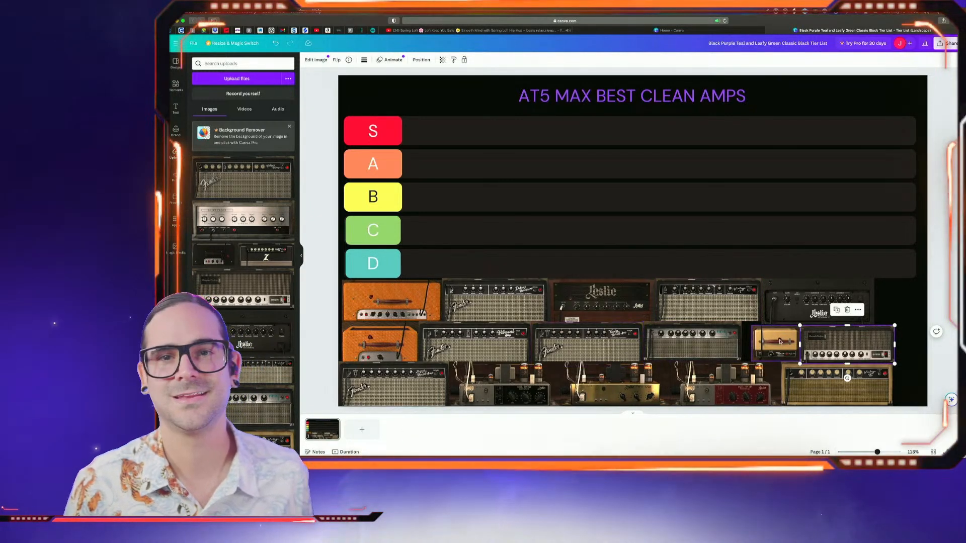
pyautogui.moveTo(775, 344); pyautogui.dragTo(531, 346)
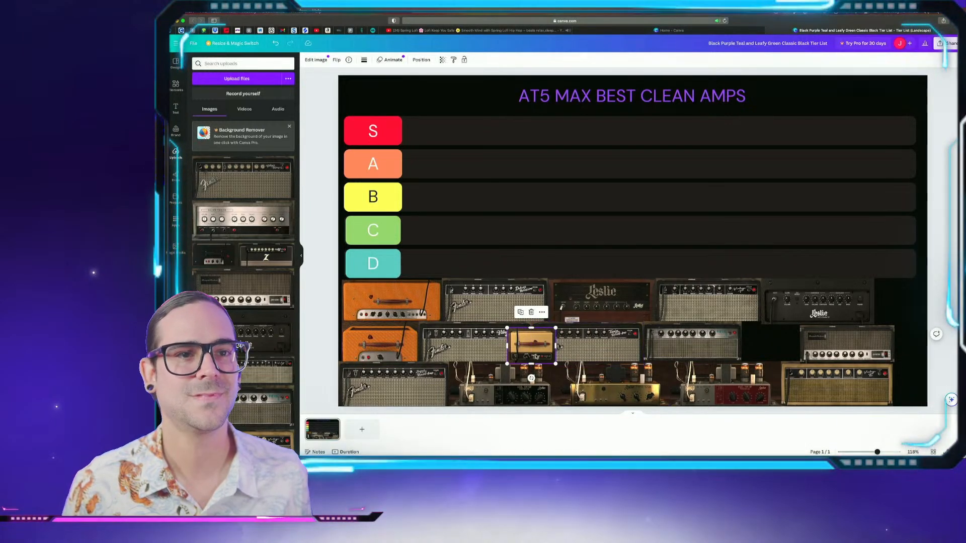
pyautogui.moveTo(534, 356); pyautogui.dragTo(547, 355)
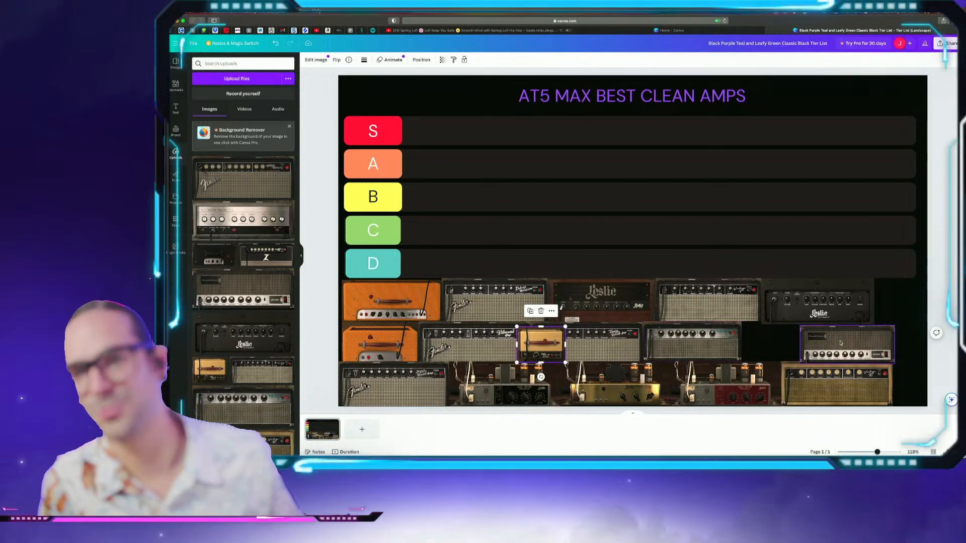
pyautogui.moveTo(837, 341); pyautogui.dragTo(771, 340)
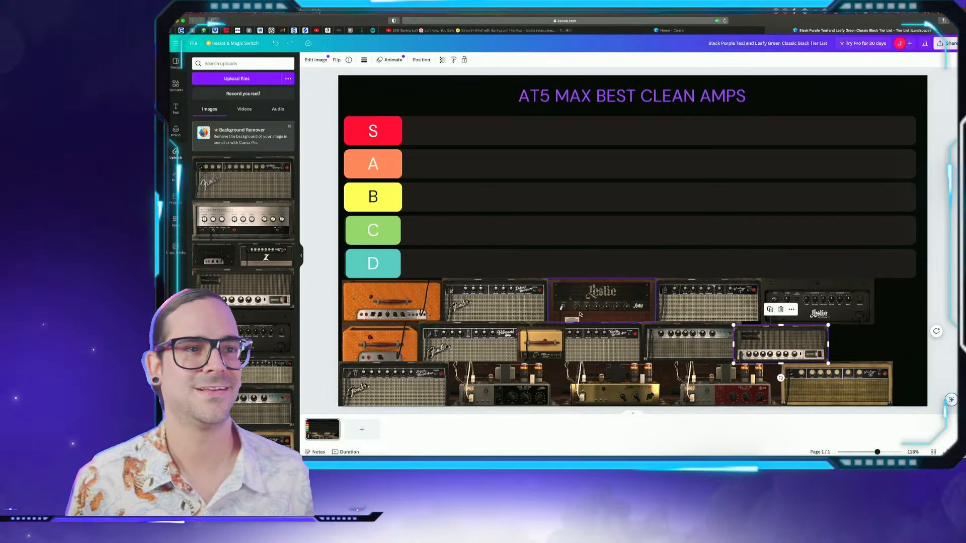
# Tighten the rows by shifting the Deluxe Reverb, the Fender below it, and the lowest row's Leslie and Vintage B amps to the left
pyautogui.moveTo(517, 309); pyautogui.dragTo(504, 307)
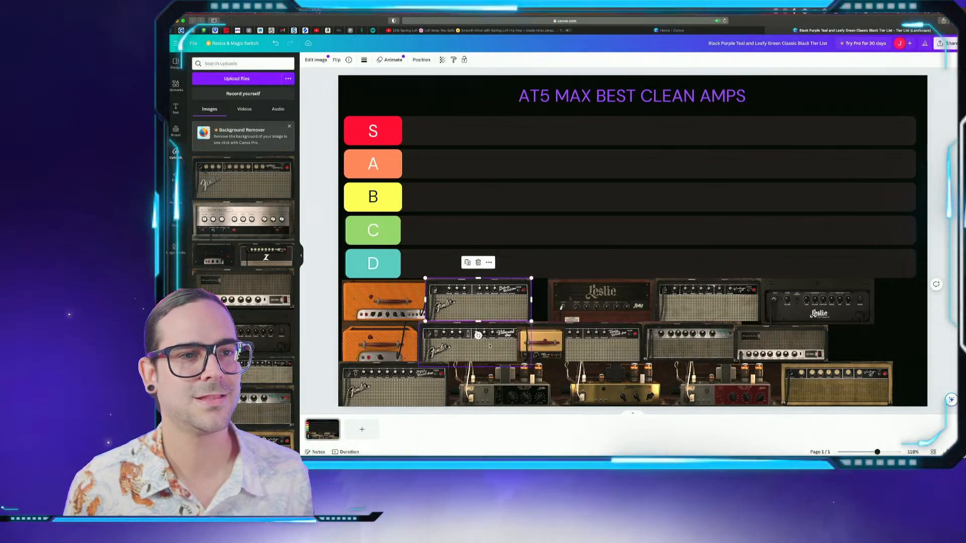
pyautogui.moveTo(489, 343); pyautogui.dragTo(477, 347)
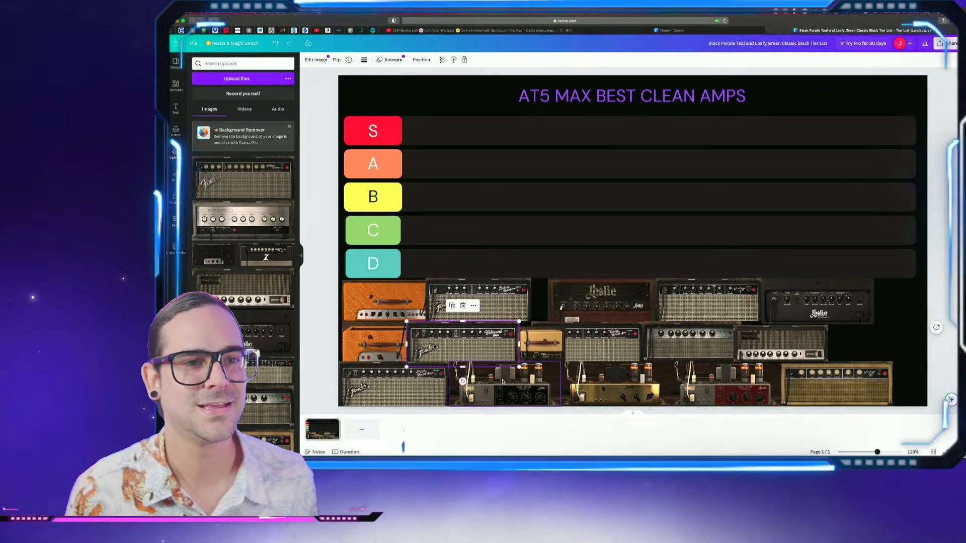
pyautogui.moveTo(541, 390); pyautogui.dragTo(565, 388)
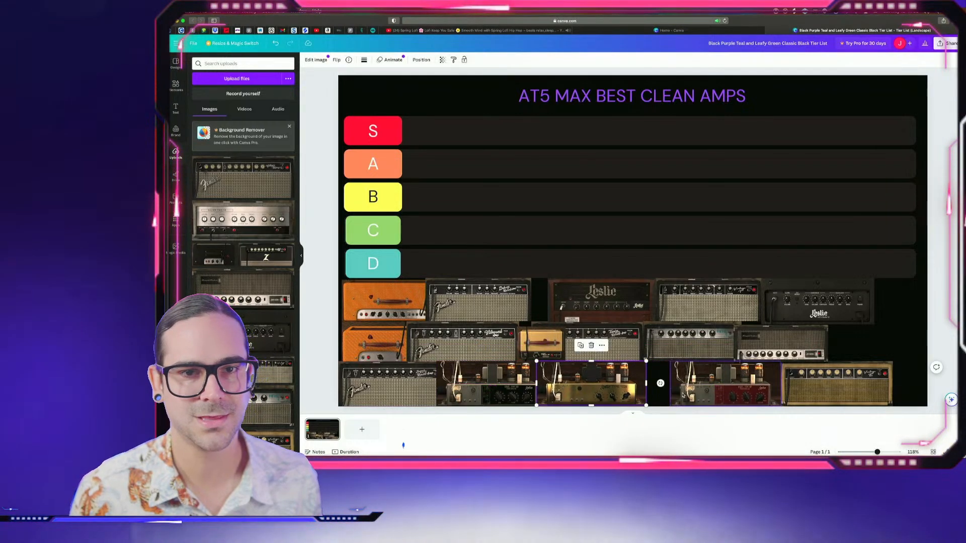
pyautogui.moveTo(693, 395); pyautogui.dragTo(659, 394)
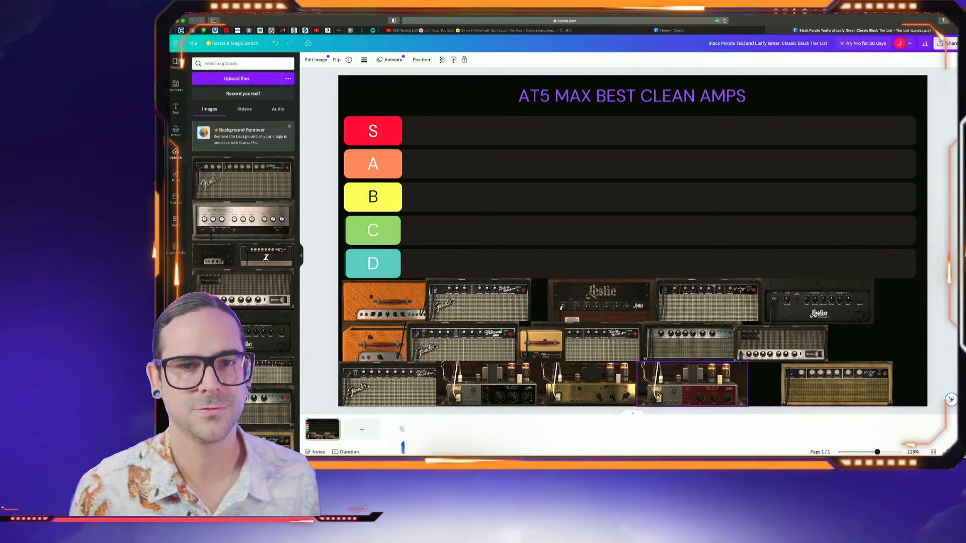
pyautogui.moveTo(806, 392); pyautogui.dragTo(764, 390)
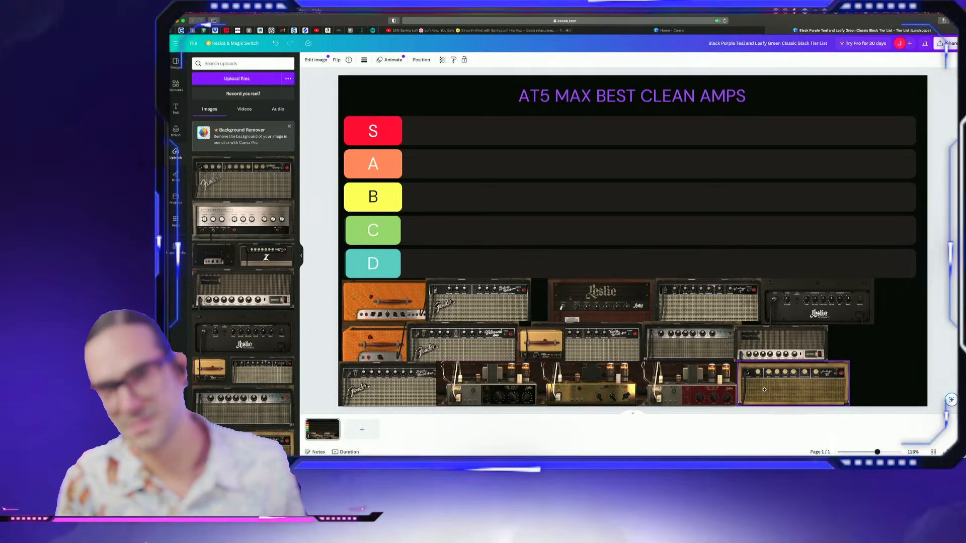
# Shift the Champion "600" and next two amps left, along with the upper row from the Leslie onward and the lowest row's last amp
pyautogui.click(765, 390)
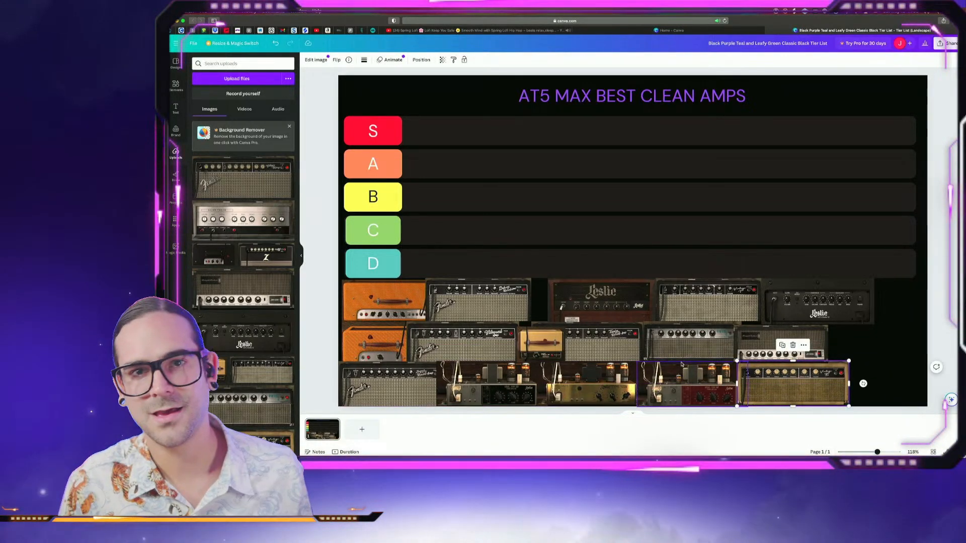
pyautogui.moveTo(551, 356); pyautogui.dragTo(537, 356)
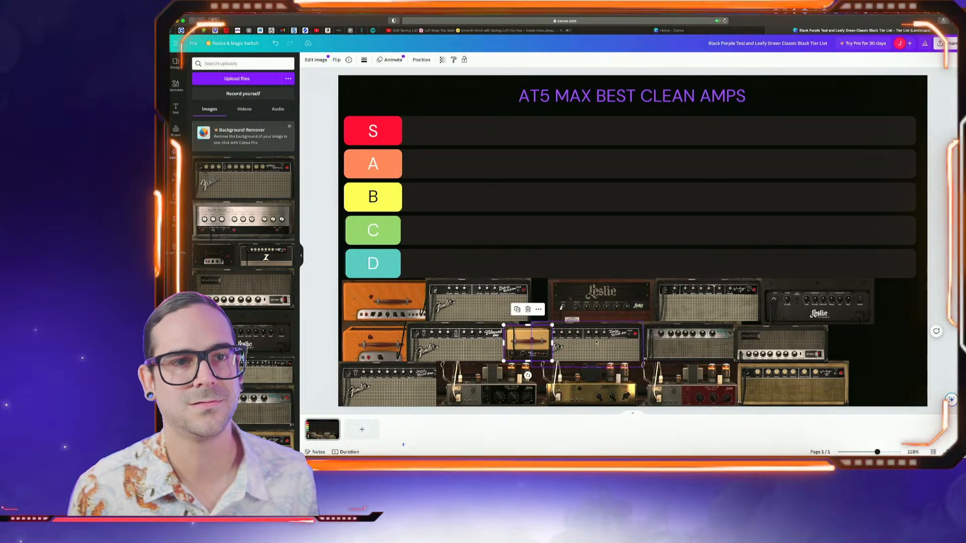
pyautogui.moveTo(588, 339); pyautogui.dragTo(583, 338)
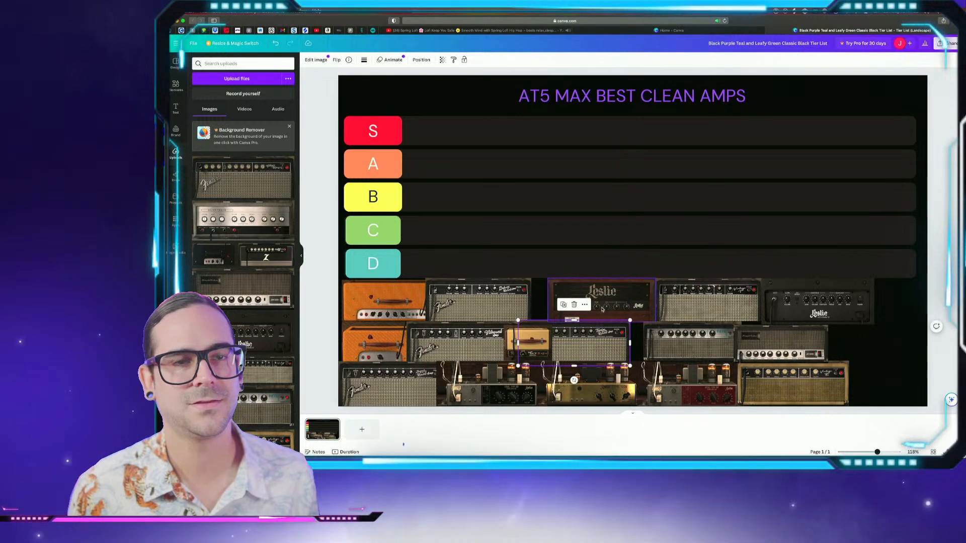
pyautogui.moveTo(602, 305); pyautogui.dragTo(587, 308)
pyautogui.moveTo(681, 347); pyautogui.dragTo(652, 347)
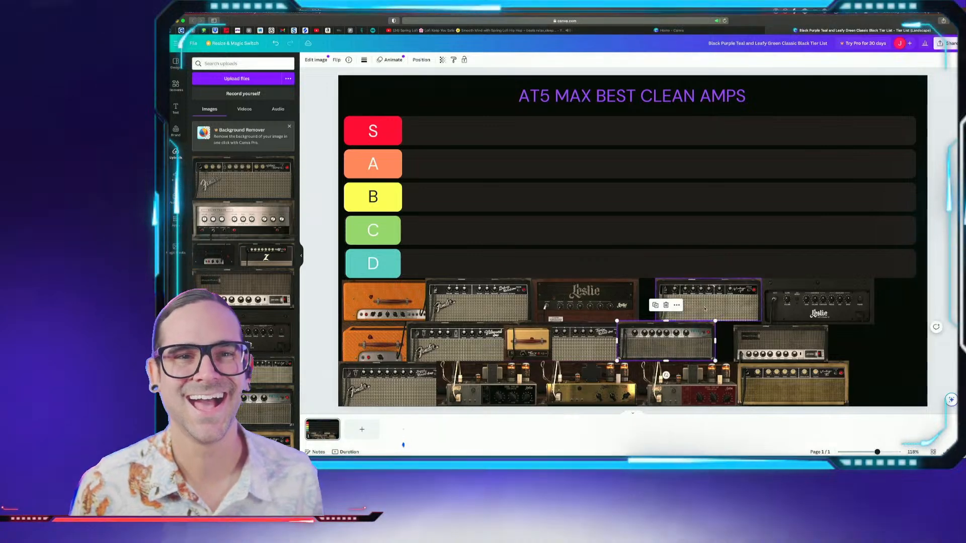
pyautogui.moveTo(703, 287); pyautogui.dragTo(676, 284)
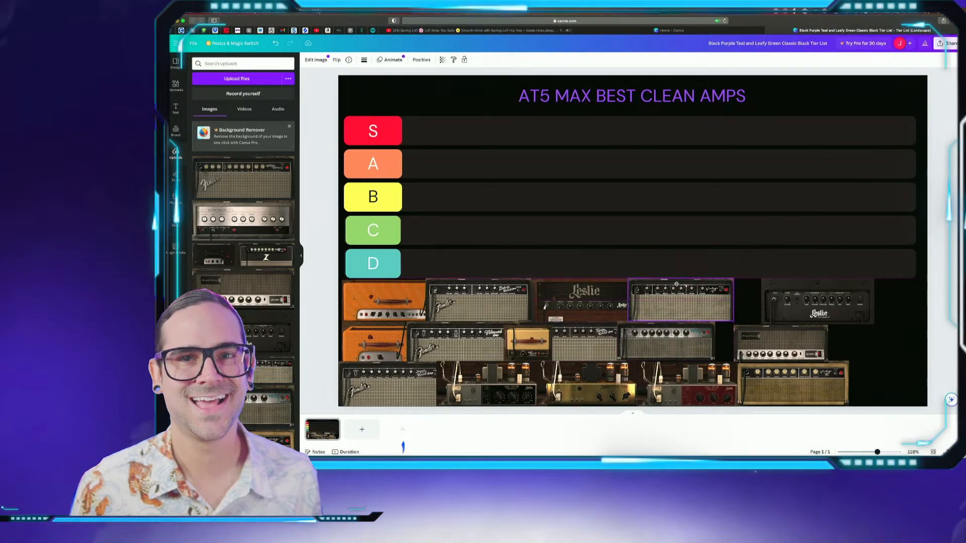
pyautogui.moveTo(800, 294); pyautogui.dragTo(760, 294)
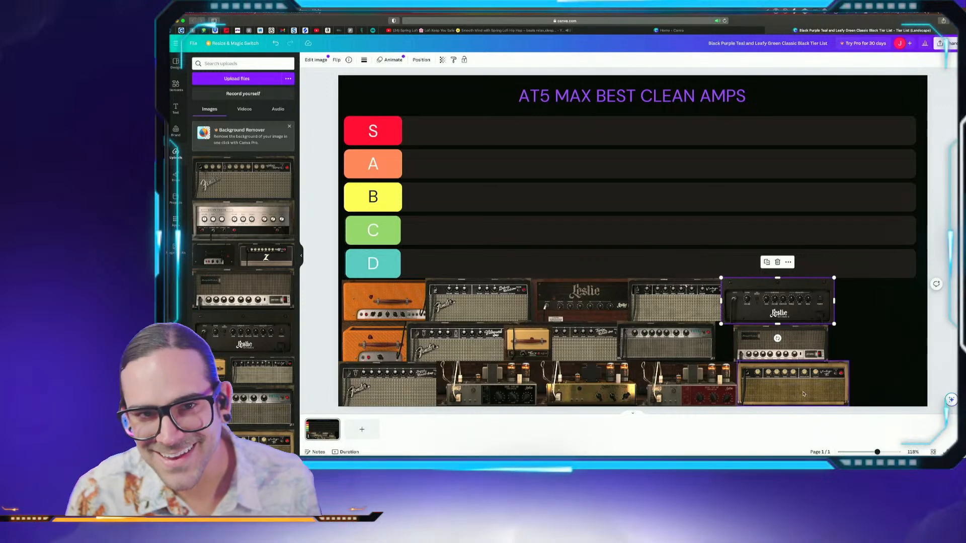
pyautogui.moveTo(805, 393); pyautogui.dragTo(799, 392)
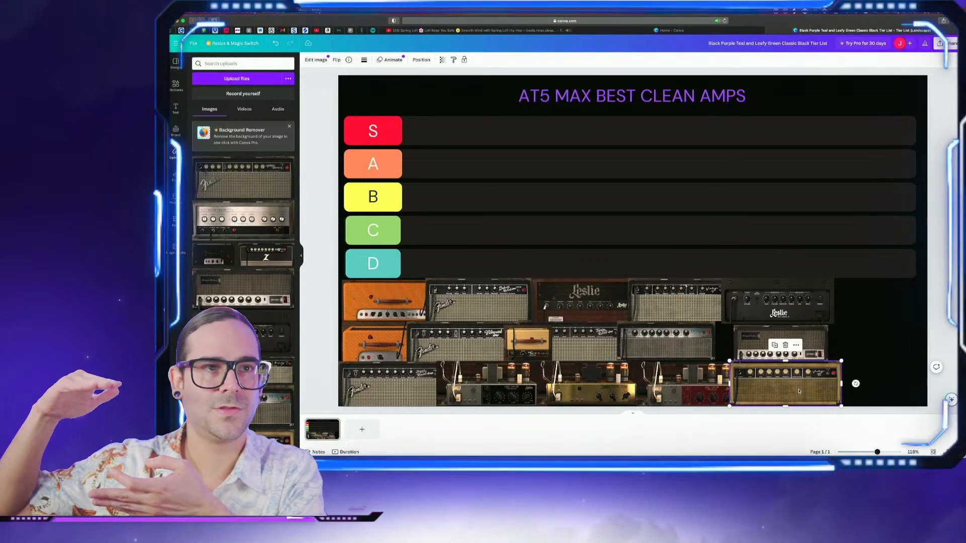
# Switch to AmpliTube to look at the Vibro-King amp, and return to the tier list in Canva
pyautogui.press('super+Tab')
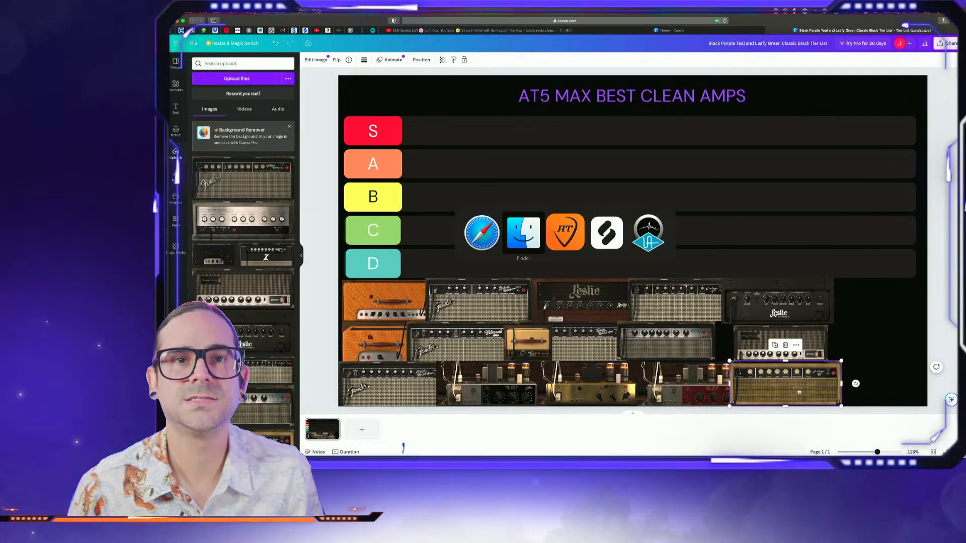
pyautogui.press('super+Tab')
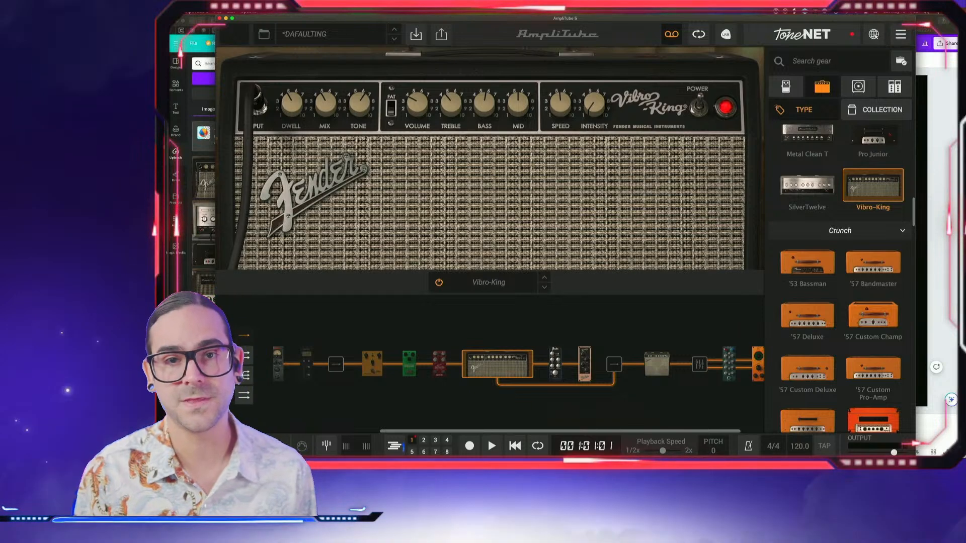
pyautogui.press('super+Tab')
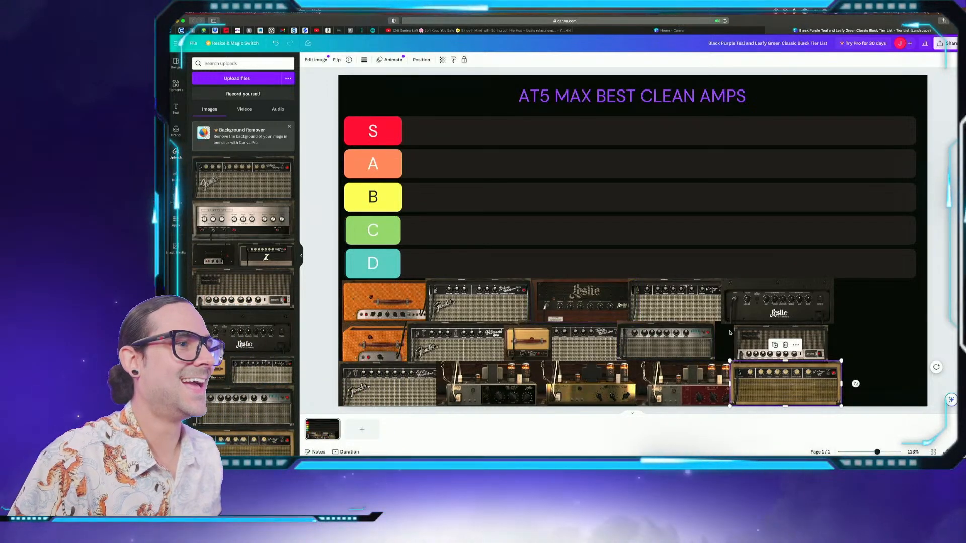
# Close the gap before the middle row's last amp, and add the MAZ 18 Junior image at that row's end, shrunk to match its height
pyautogui.moveTo(742, 333); pyautogui.dragTo(712, 333)
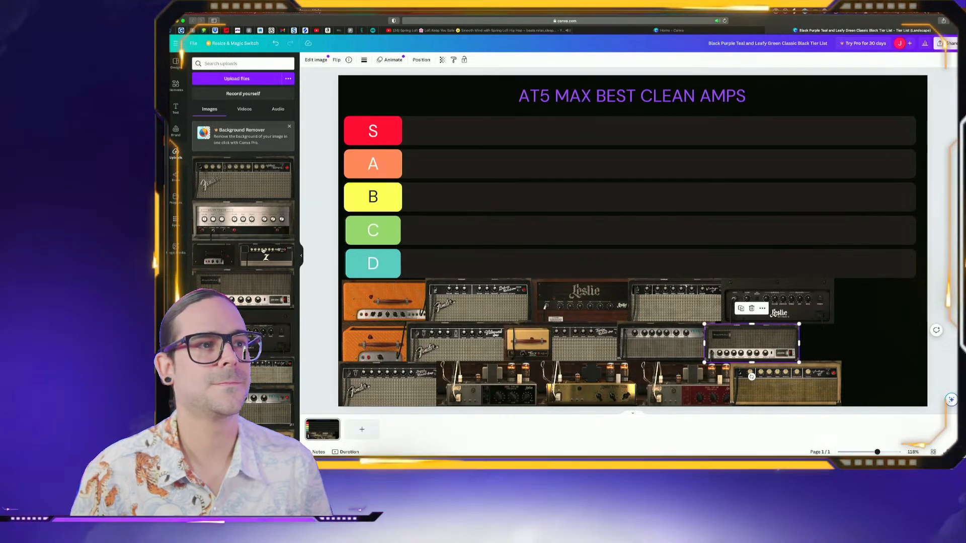
pyautogui.click(263, 250)
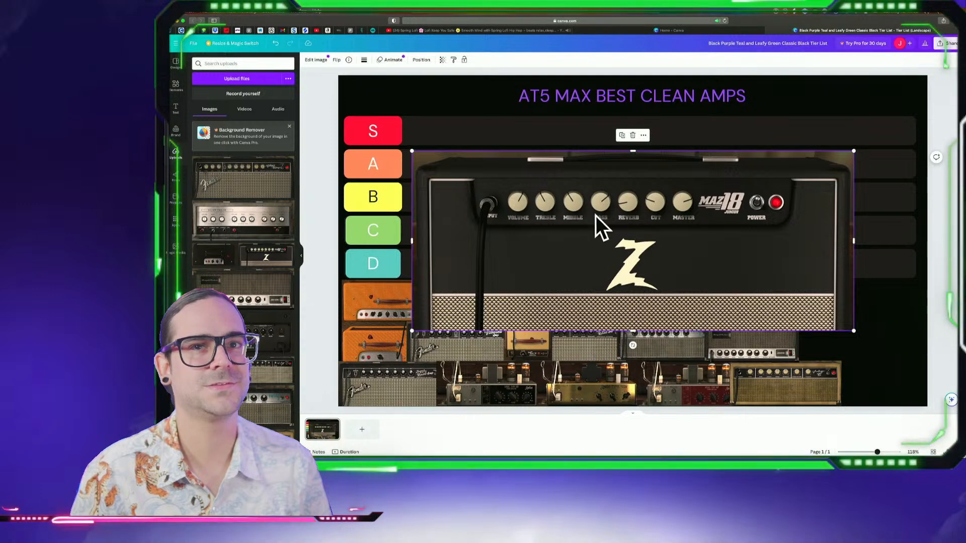
pyautogui.moveTo(412, 151); pyautogui.dragTo(729, 268)
pyautogui.moveTo(804, 316); pyautogui.dragTo(879, 348)
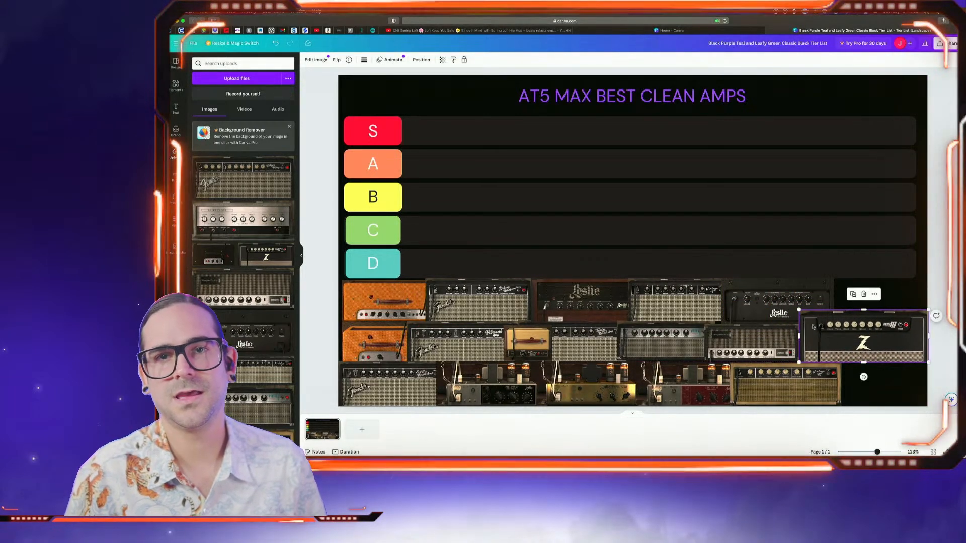
pyautogui.moveTo(799, 310); pyautogui.dragTo(822, 320)
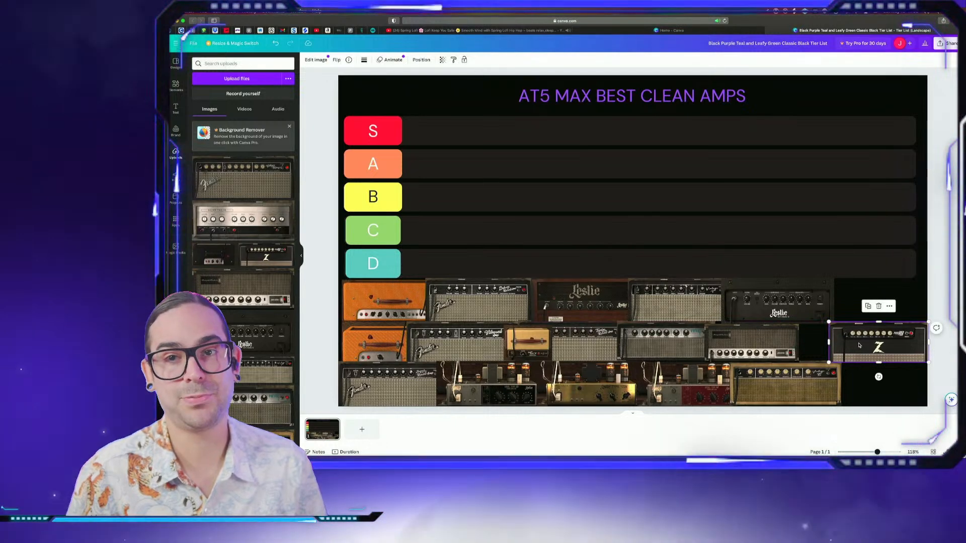
pyautogui.moveTo(859, 344); pyautogui.dragTo(818, 345)
pyautogui.moveTo(889, 323); pyautogui.dragTo(884, 326)
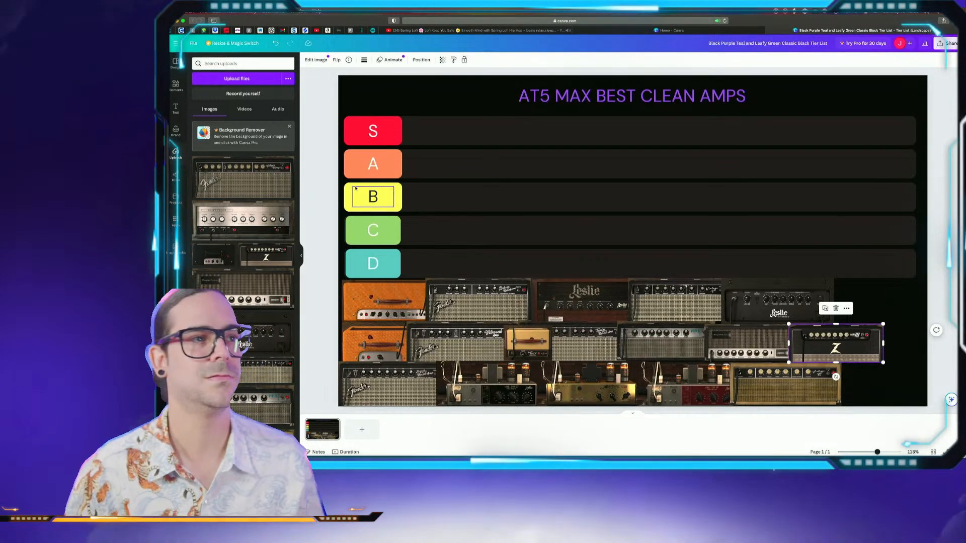
# Add the black Pro Junior amp image, shrink it to the lowest row's height, and place it at that row's end
pyautogui.click(215, 251)
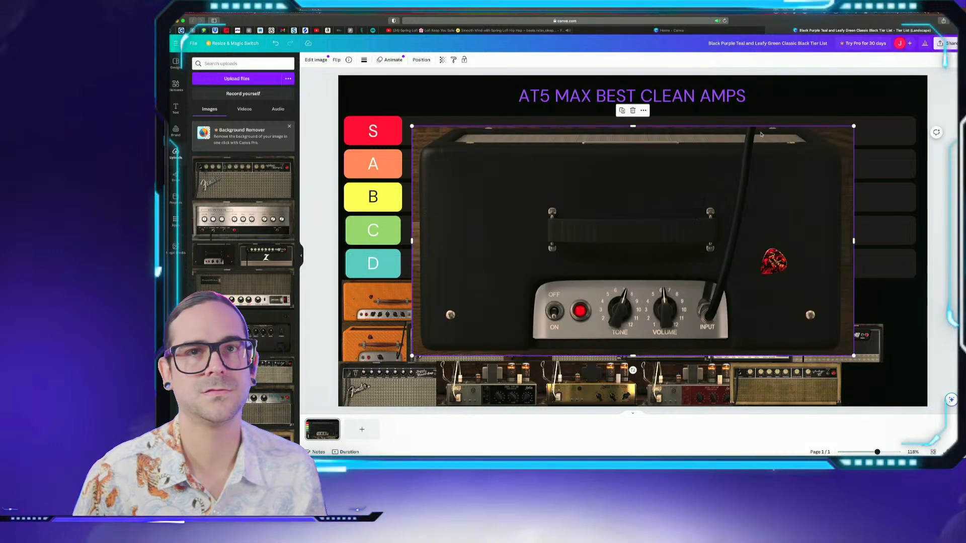
pyautogui.moveTo(854, 126); pyautogui.dragTo(494, 305)
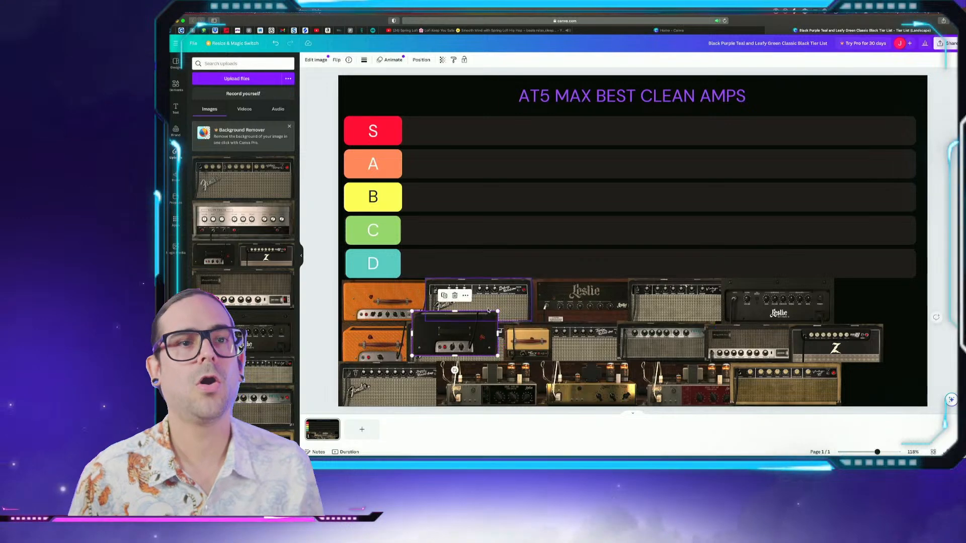
pyautogui.moveTo(466, 335); pyautogui.dragTo(895, 386)
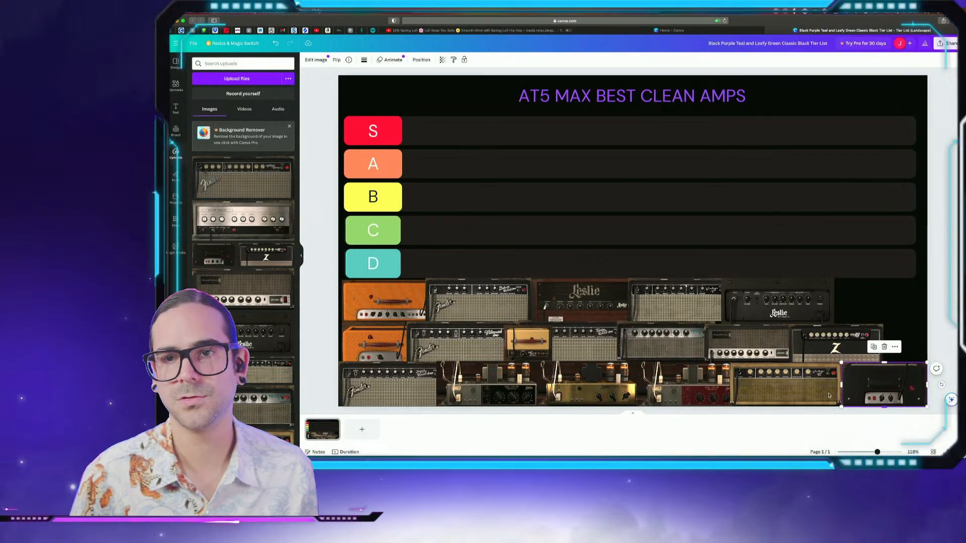
# Add the Silver Twelve amp image, shrink it to the upper row's height, and place it at that row's end
pyautogui.click(271, 222)
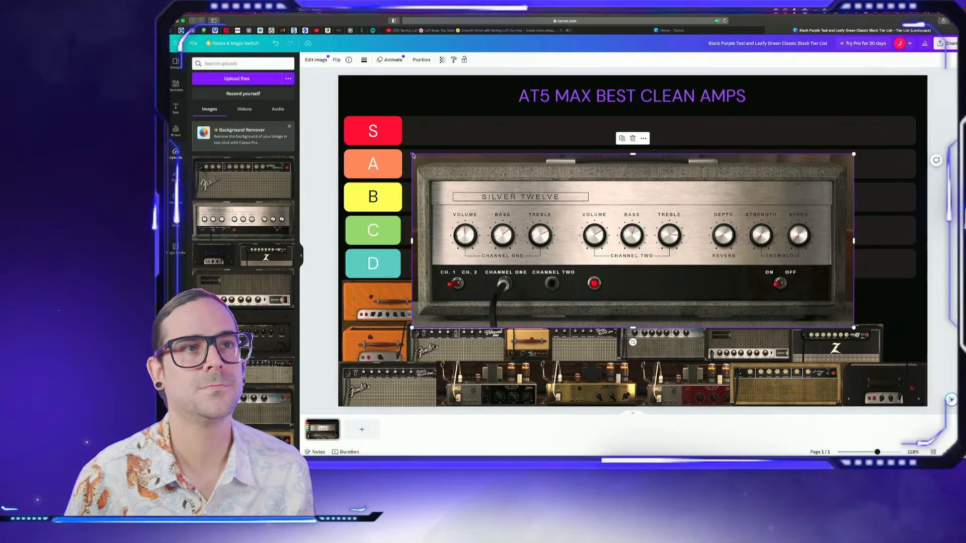
pyautogui.moveTo(412, 154); pyautogui.dragTo(711, 271)
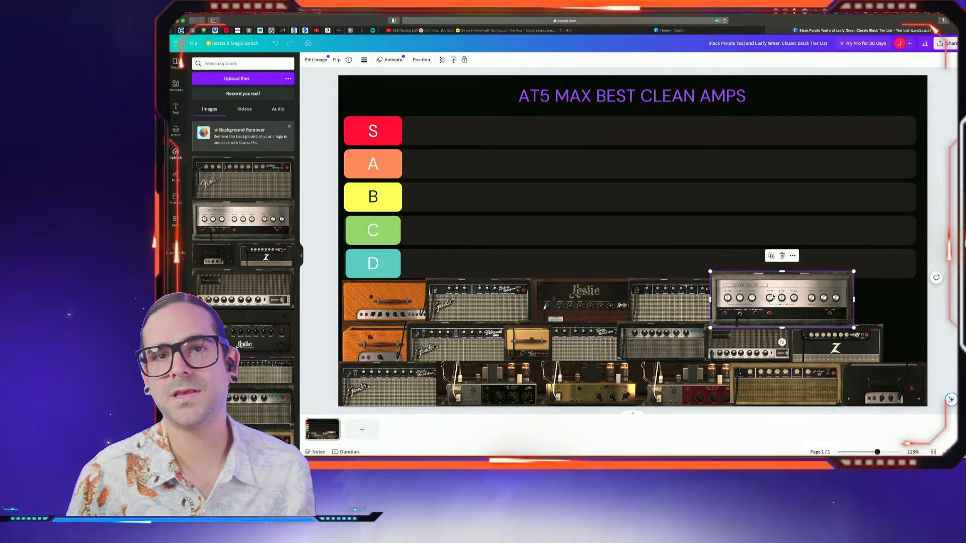
pyautogui.moveTo(760, 297)
pyautogui.mouseDown()
pyautogui.moveTo(850, 293)
pyautogui.moveTo(773, 283)
pyautogui.mouseUp()
pyautogui.click(741, 263)
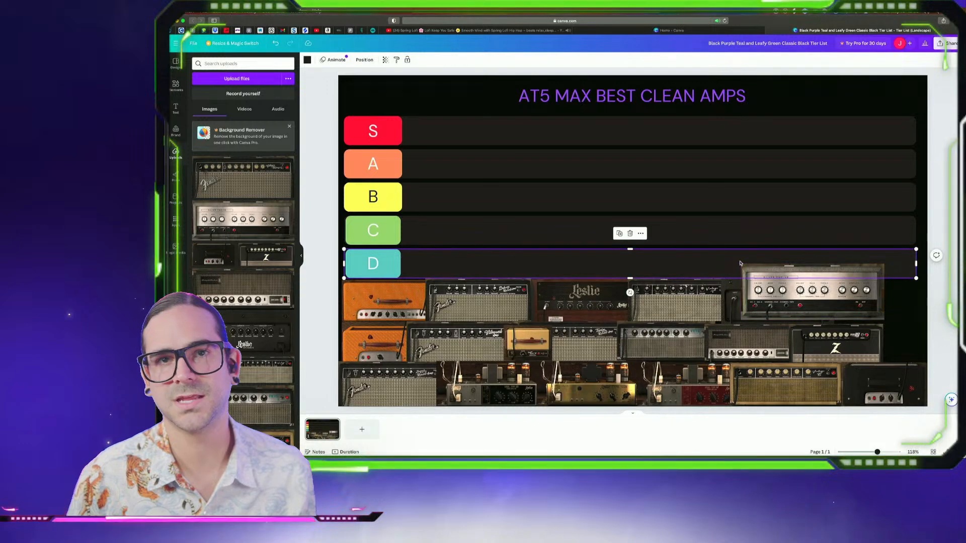
pyautogui.click(753, 270)
pyautogui.moveTo(741, 266); pyautogui.dragTo(873, 298)
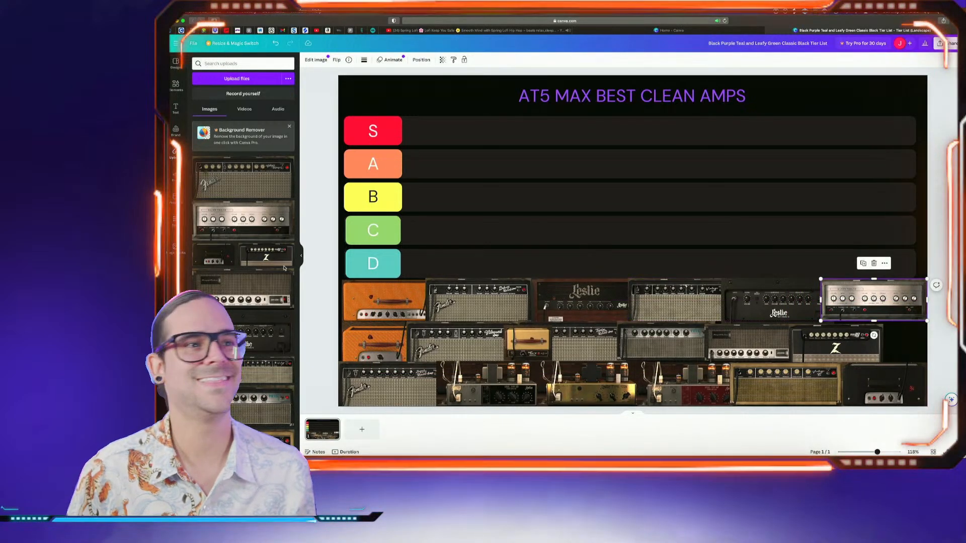
# Add the Vibro-King image at the middle row's end, sized to match that row, and shift the MAZ 18 Junior left for room
pyautogui.click(230, 186)
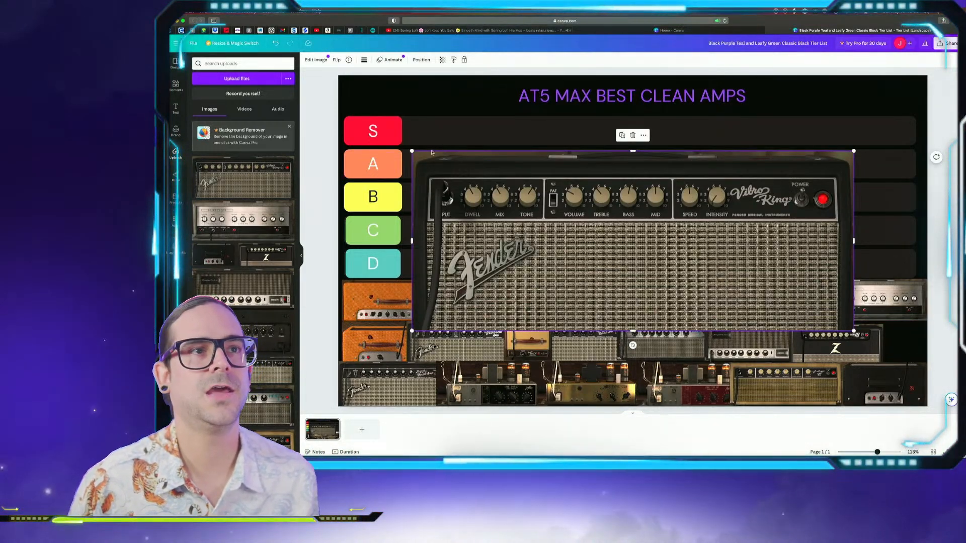
pyautogui.moveTo(412, 151); pyautogui.dragTo(773, 293)
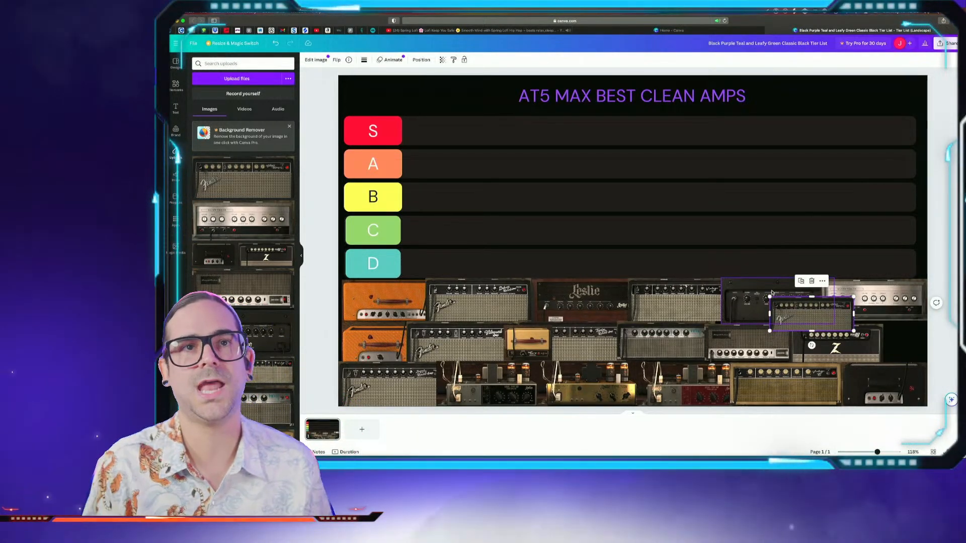
pyautogui.moveTo(841, 318); pyautogui.dragTo(896, 347)
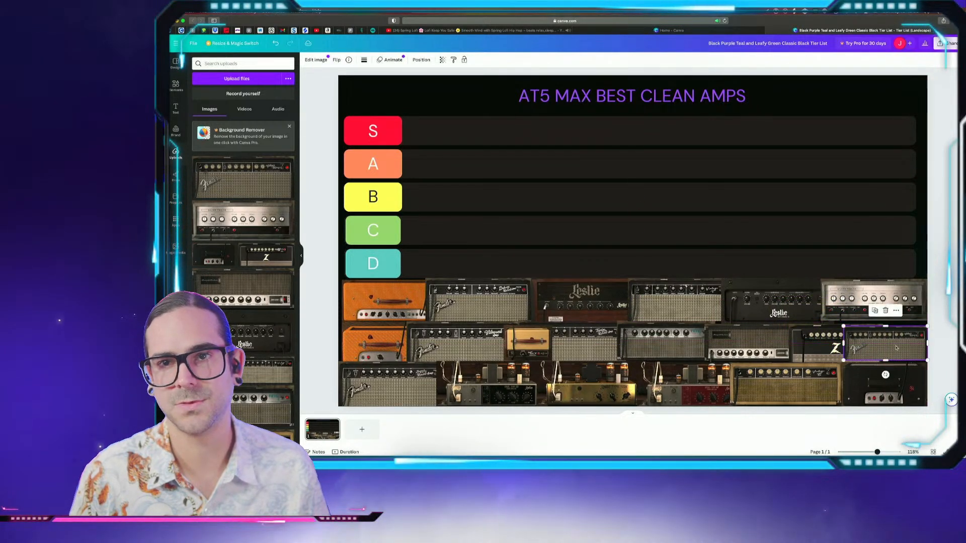
pyautogui.moveTo(842, 327); pyautogui.dragTo(870, 346)
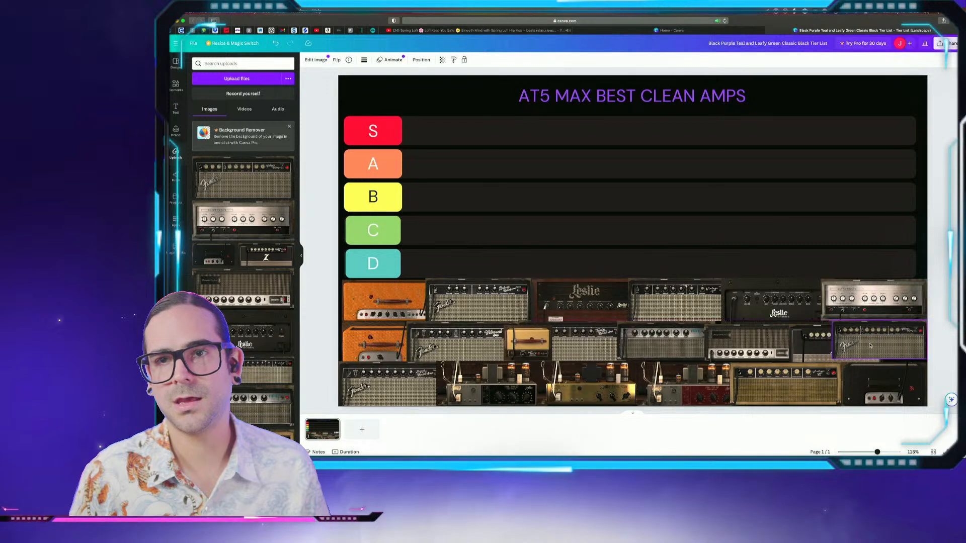
pyautogui.moveTo(799, 358); pyautogui.dragTo(782, 357)
pyautogui.click(876, 351)
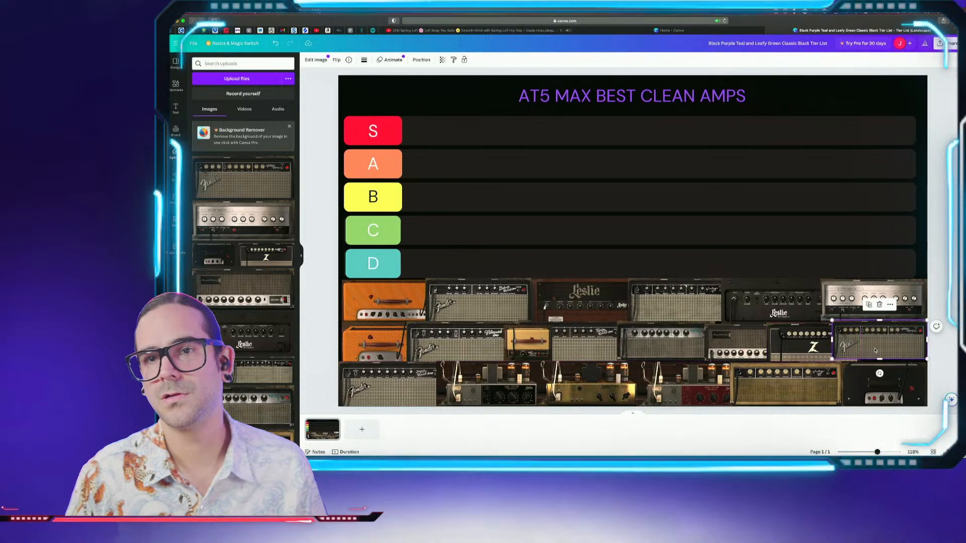
pyautogui.moveTo(832, 359); pyautogui.dragTo(825, 363)
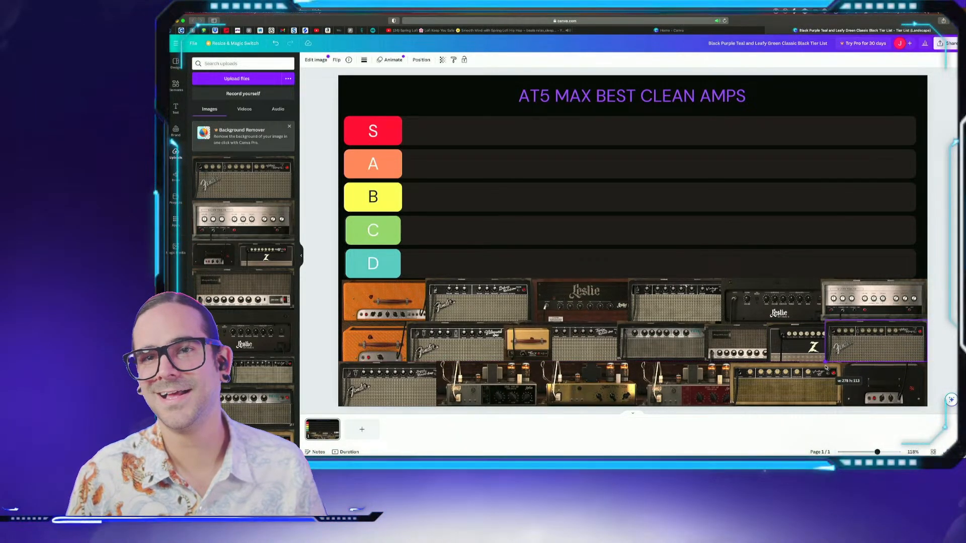
# Nudge the Champion "600" and the orange amp at the middle row's start into line with their row
pyautogui.click(801, 348)
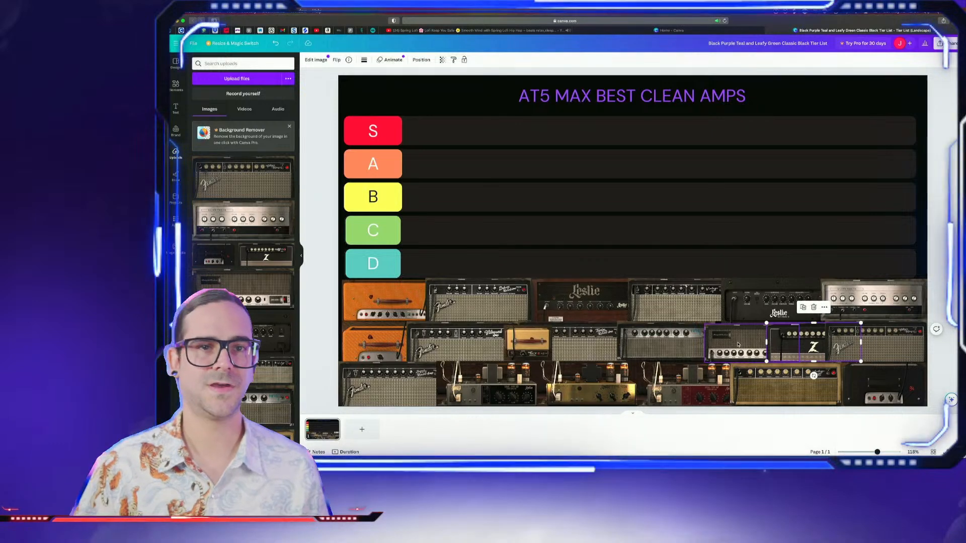
pyautogui.click(642, 353)
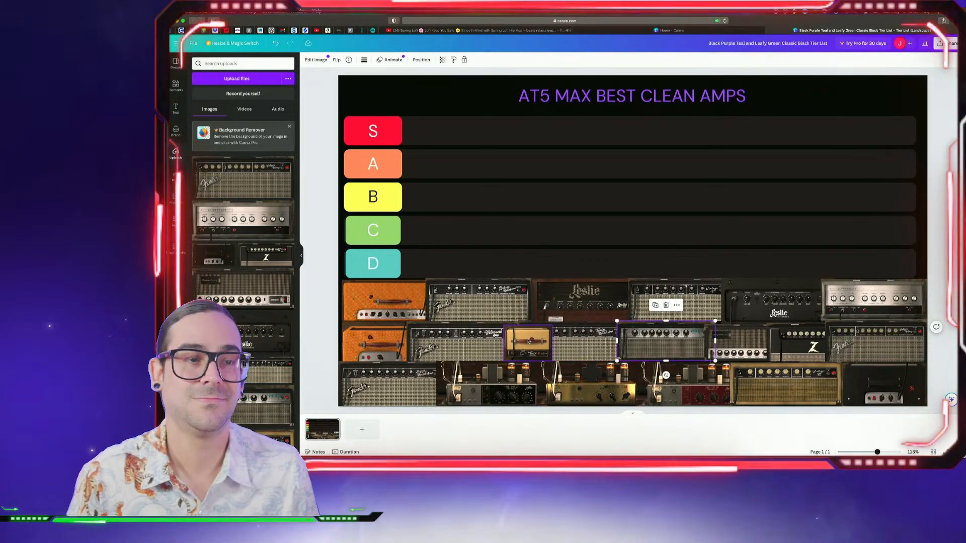
pyautogui.moveTo(529, 343)
pyautogui.mouseDown()
pyautogui.moveTo(361, 303)
pyautogui.moveTo(507, 344)
pyautogui.moveTo(559, 343)
pyautogui.moveTo(515, 344)
pyautogui.moveTo(528, 344)
pyautogui.mouseUp()
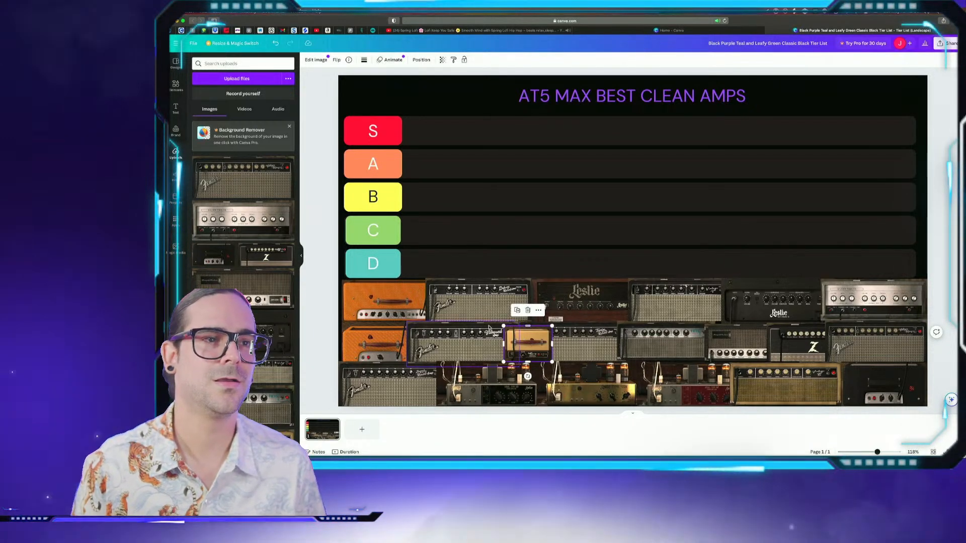
pyautogui.moveTo(360, 349); pyautogui.dragTo(361, 347)
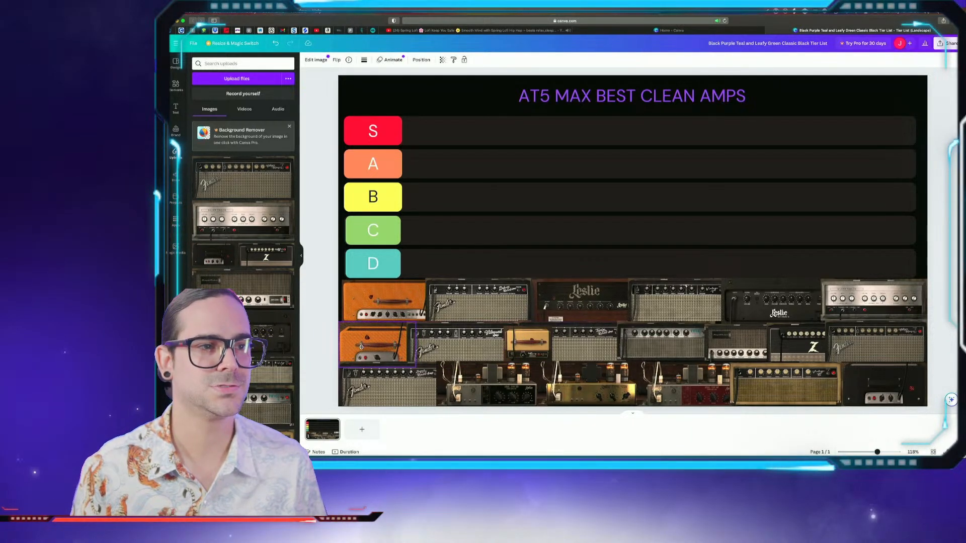
# Shift the upper row's orange amp to the page edge and move the Deluxe Reverb and brown Leslie left against it
pyautogui.click(380, 320)
pyautogui.moveTo(388, 309); pyautogui.dragTo(383, 308)
pyautogui.click(475, 302)
pyautogui.moveTo(476, 302); pyautogui.dragTo(465, 302)
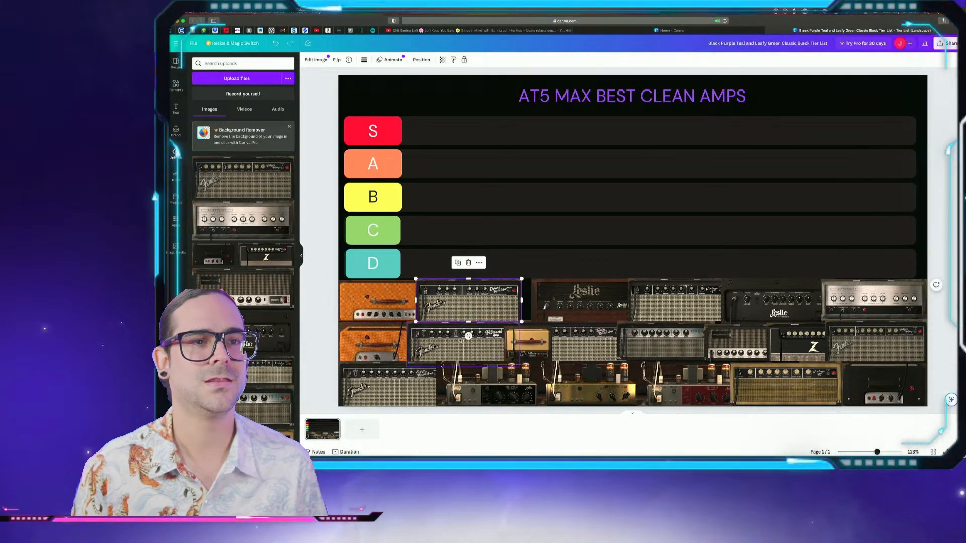
pyautogui.click(473, 387)
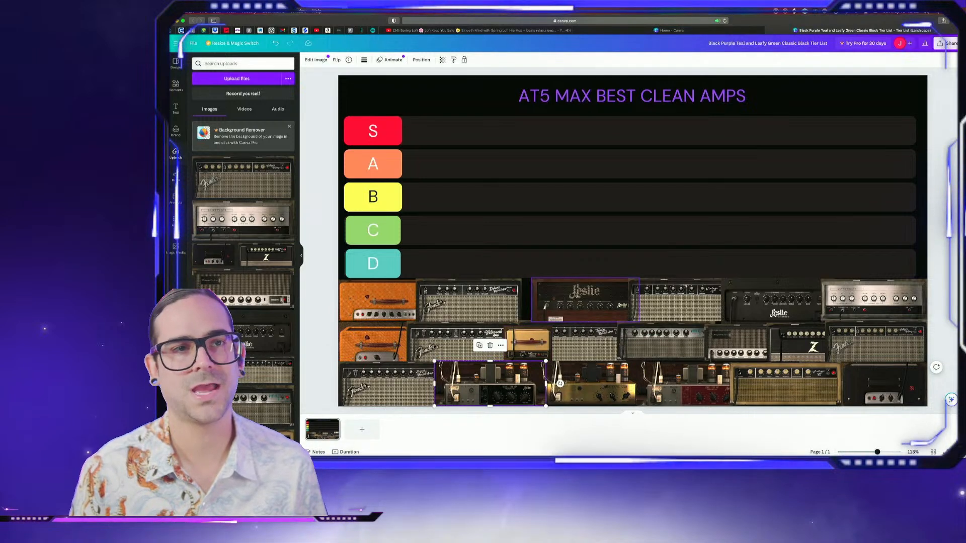
pyautogui.moveTo(572, 295); pyautogui.dragTo(561, 294)
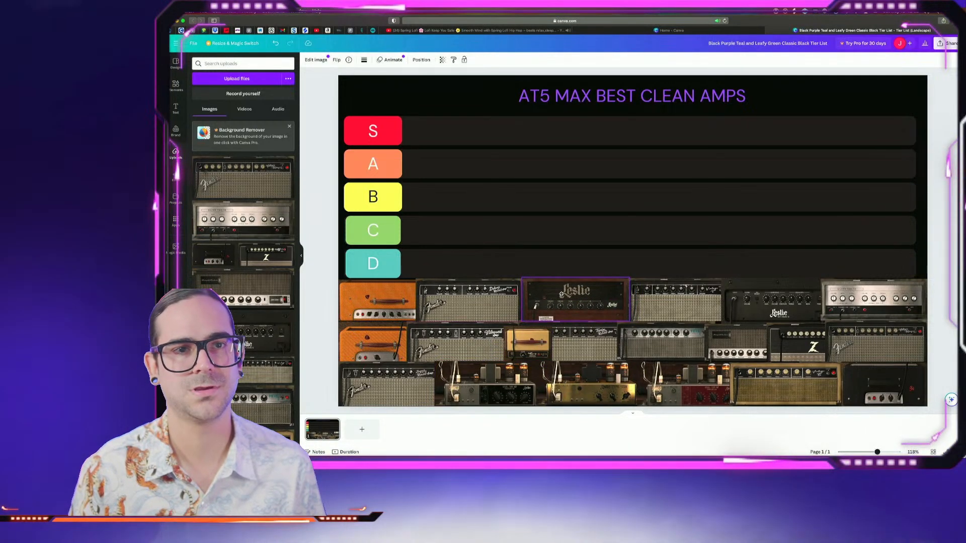
# Shift the upper row's amp beside the brown Leslie and the black Leslie left to close the gaps, and nudge the silver amp at the row's end
pyautogui.click(594, 388)
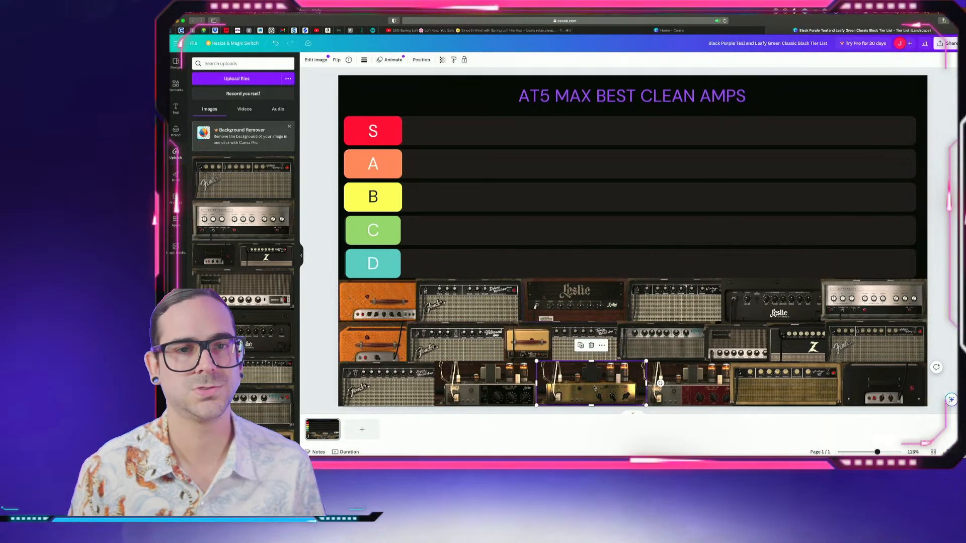
pyautogui.click(654, 340)
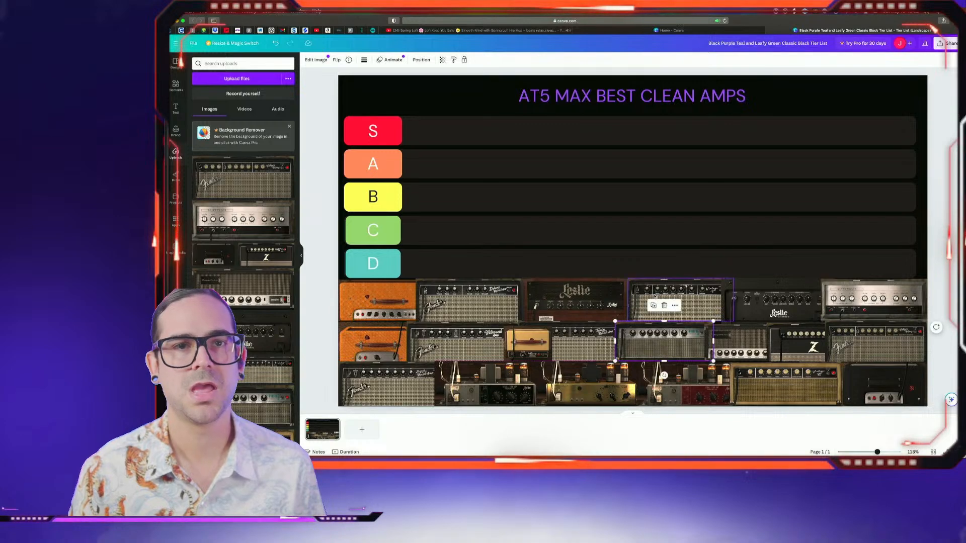
pyautogui.moveTo(652, 299); pyautogui.dragTo(656, 292)
pyautogui.click(768, 288)
pyautogui.moveTo(768, 288); pyautogui.dragTo(759, 286)
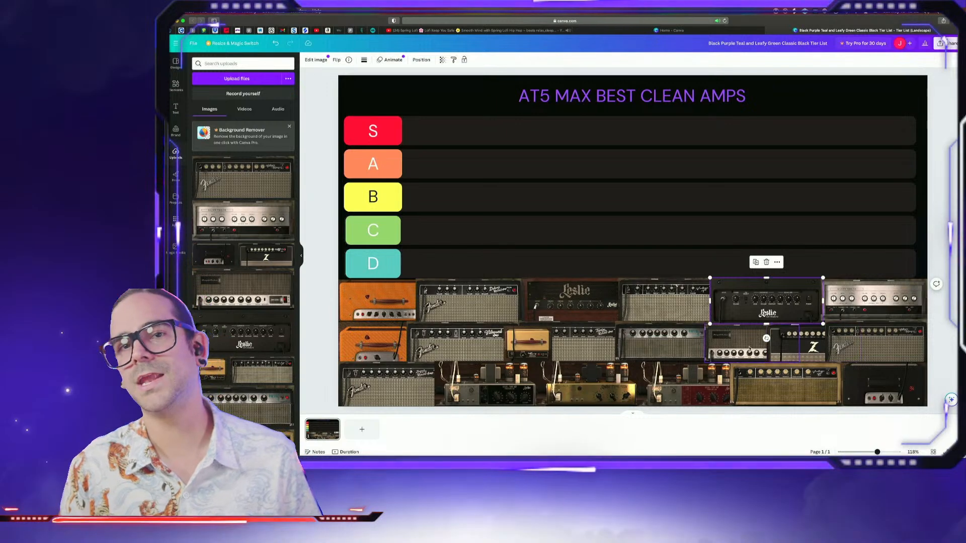
pyautogui.moveTo(884, 291)
pyautogui.mouseDown()
pyautogui.moveTo(863, 290)
pyautogui.moveTo(886, 290)
pyautogui.mouseUp()
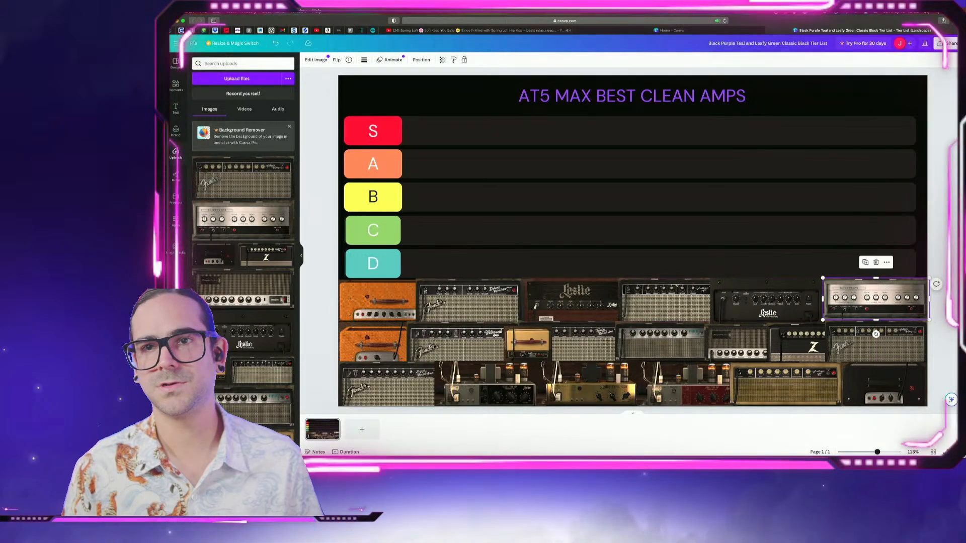
pyautogui.click(955, 355)
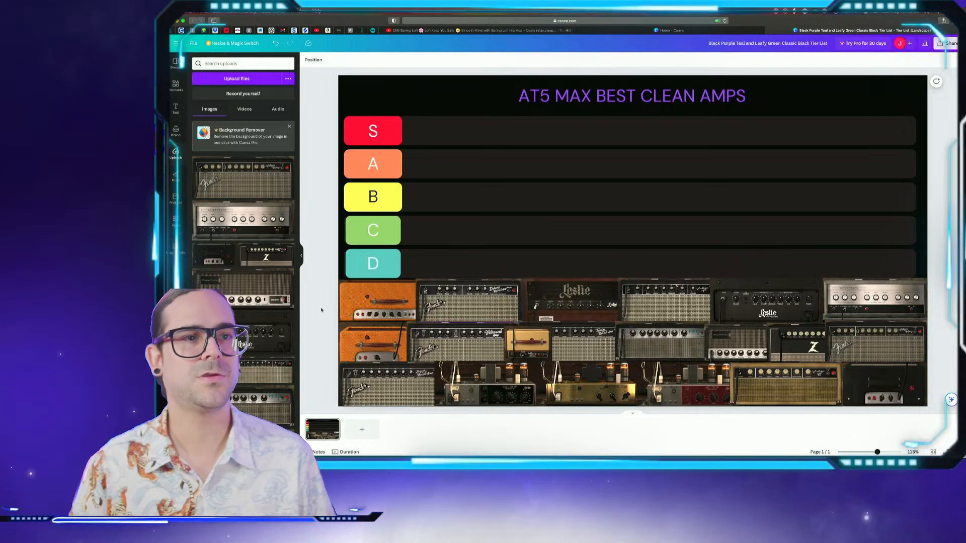
# Try placing the middle row's orange amp in tier S, the Deluxe Reverb in tier A and the brown Leslie in tier D, and undo the moves
pyautogui.moveTo(364, 350); pyautogui.dragTo(432, 132)
pyautogui.moveTo(500, 310); pyautogui.dragTo(617, 170)
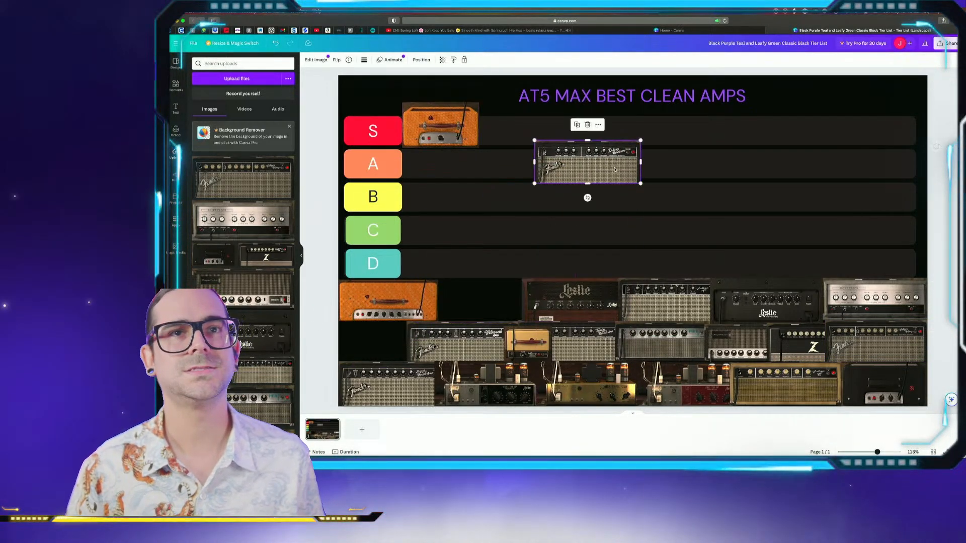
pyautogui.moveTo(575, 302); pyautogui.dragTo(551, 260)
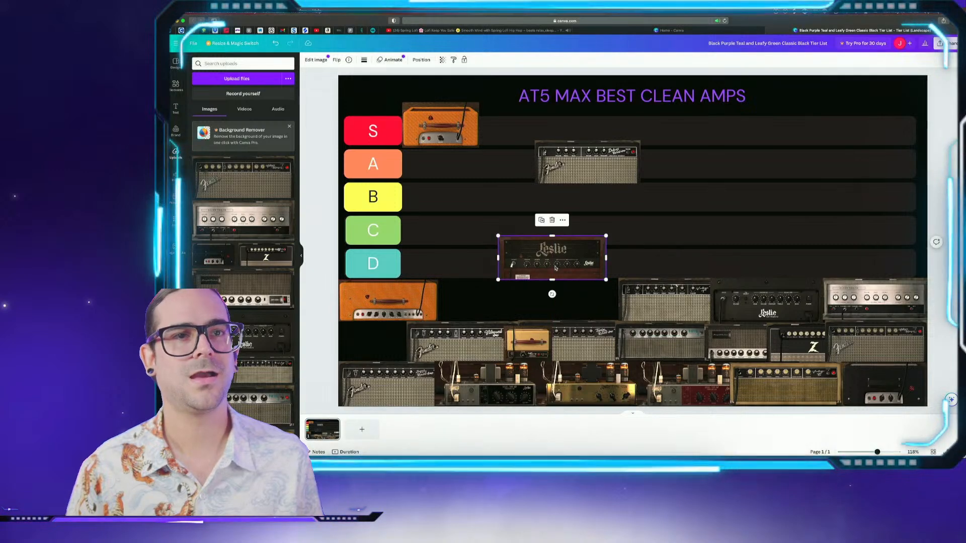
pyautogui.hotkey('ctrl', 'z')
pyautogui.hotkey('ctrl', 'z')
pyautogui.hotkey('ctrl', 'z')
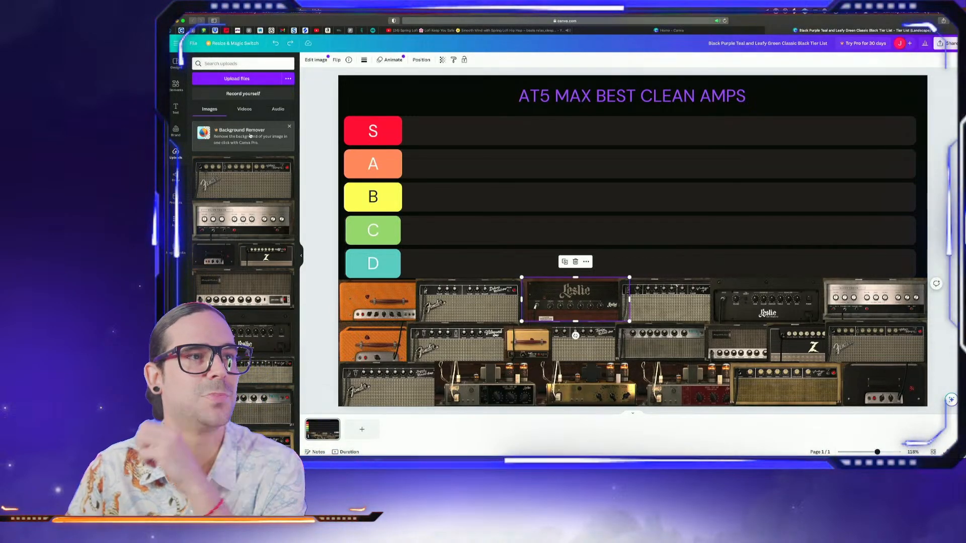
# Clear the selection on the page and show the finished tier list in full-screen presentation view
pyautogui.click(524, 271)
pyautogui.click(553, 98)
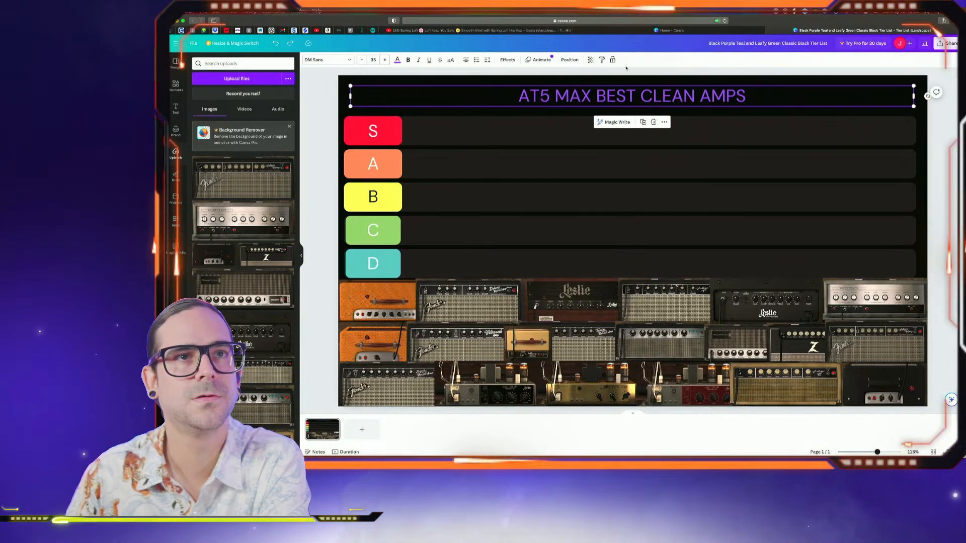
pyautogui.click(948, 145)
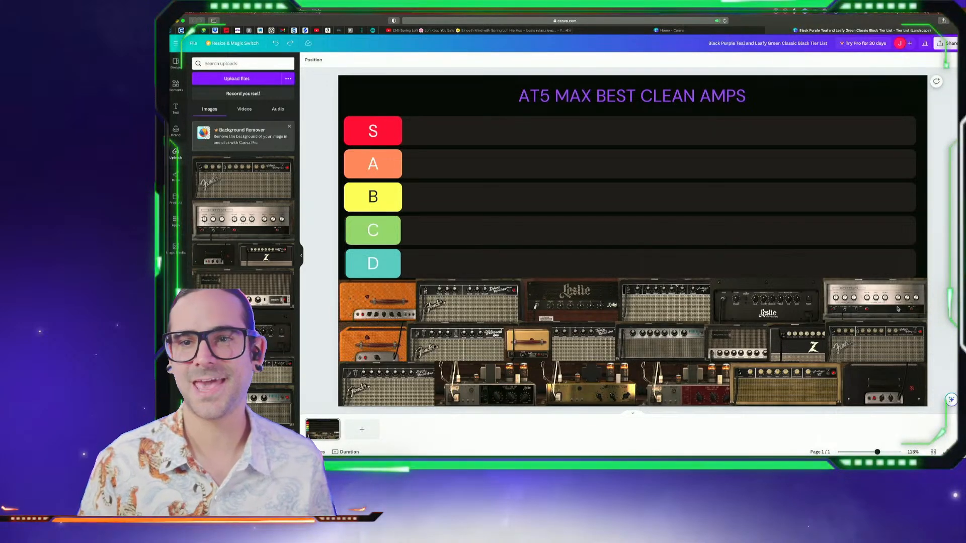
pyautogui.click(945, 453)
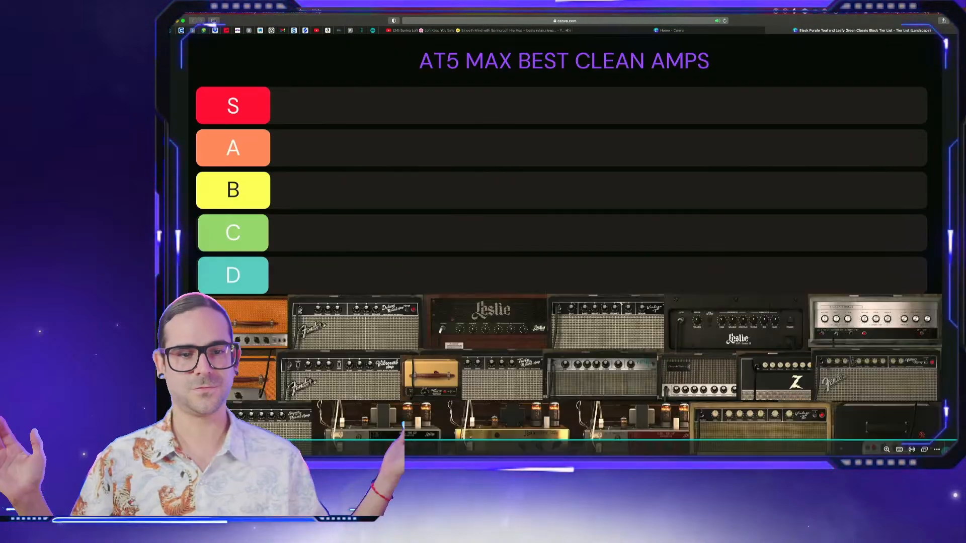